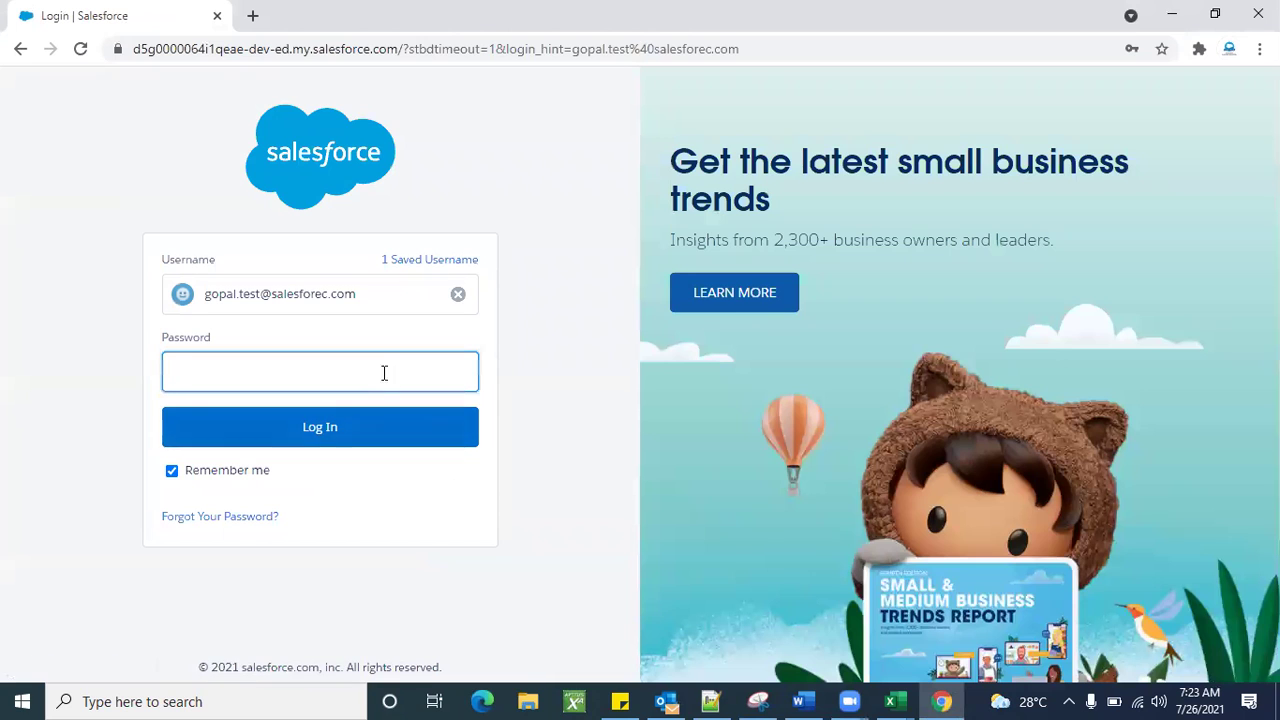
Log in with the saved username's password and postpone mobile phone registration with Remind Me Later.
text(••••)
click(329, 431)
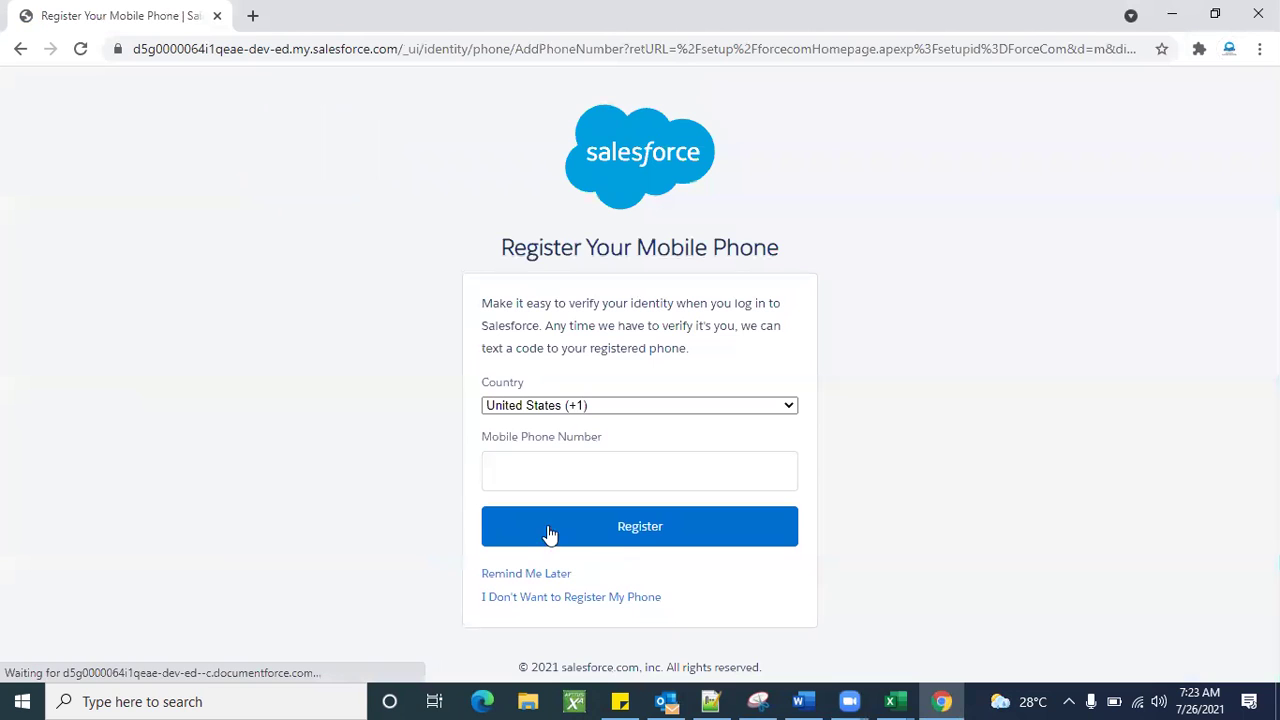
click(518, 576)
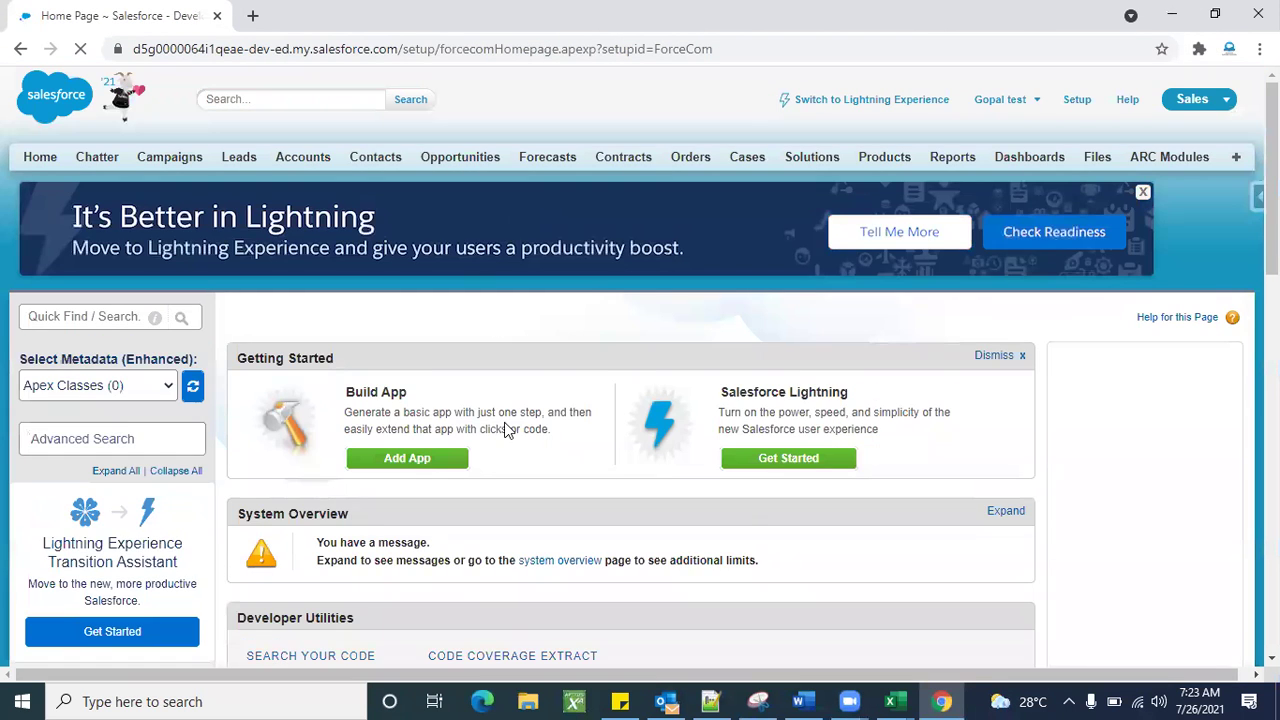
Search Setup for 'users' and open the Users page in a new browser tab.
scroll(505, 428, down, 10)
scroll(505, 428, up, 10)
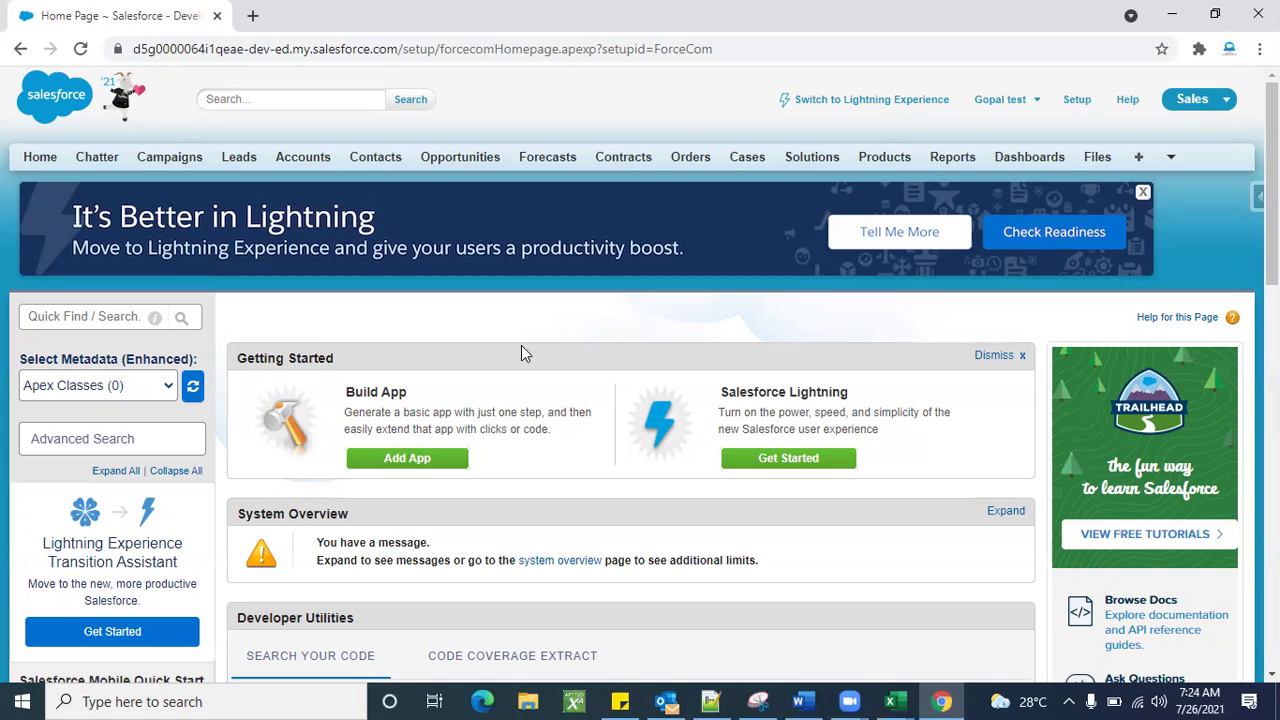
scroll(554, 457, down, 3)
scroll(553, 456, up, 3)
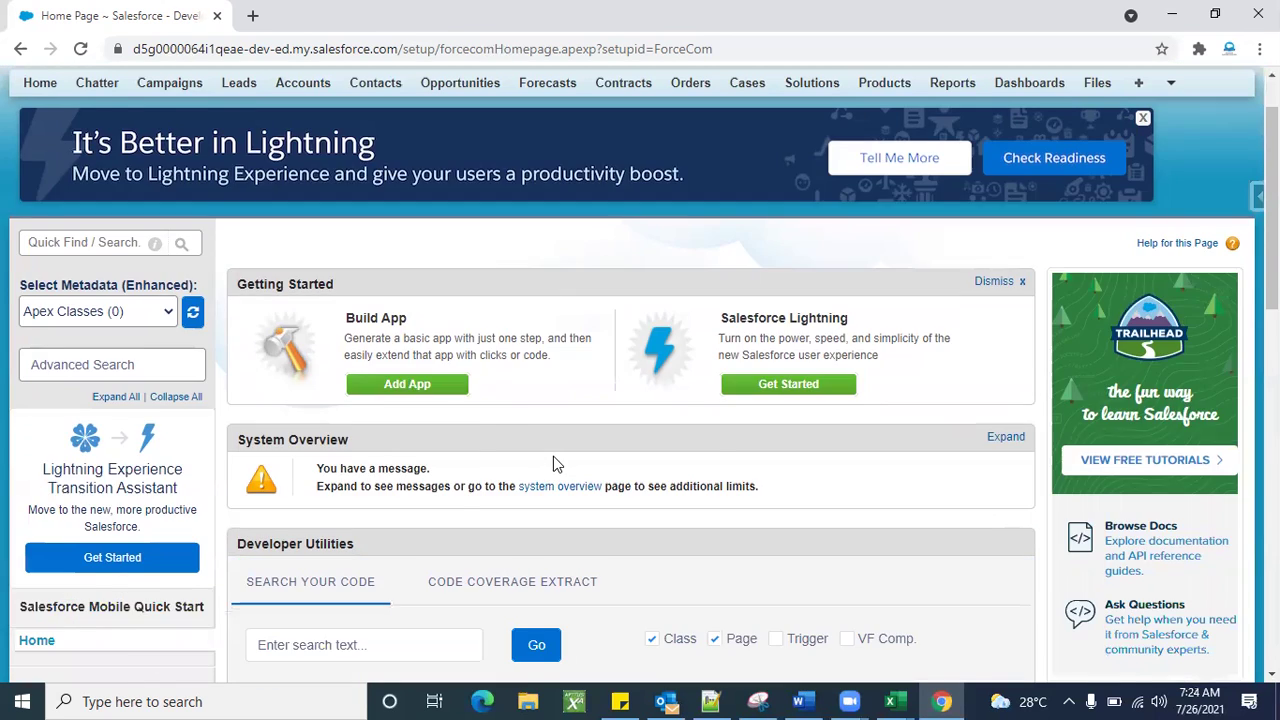
click(101, 316)
text(users)
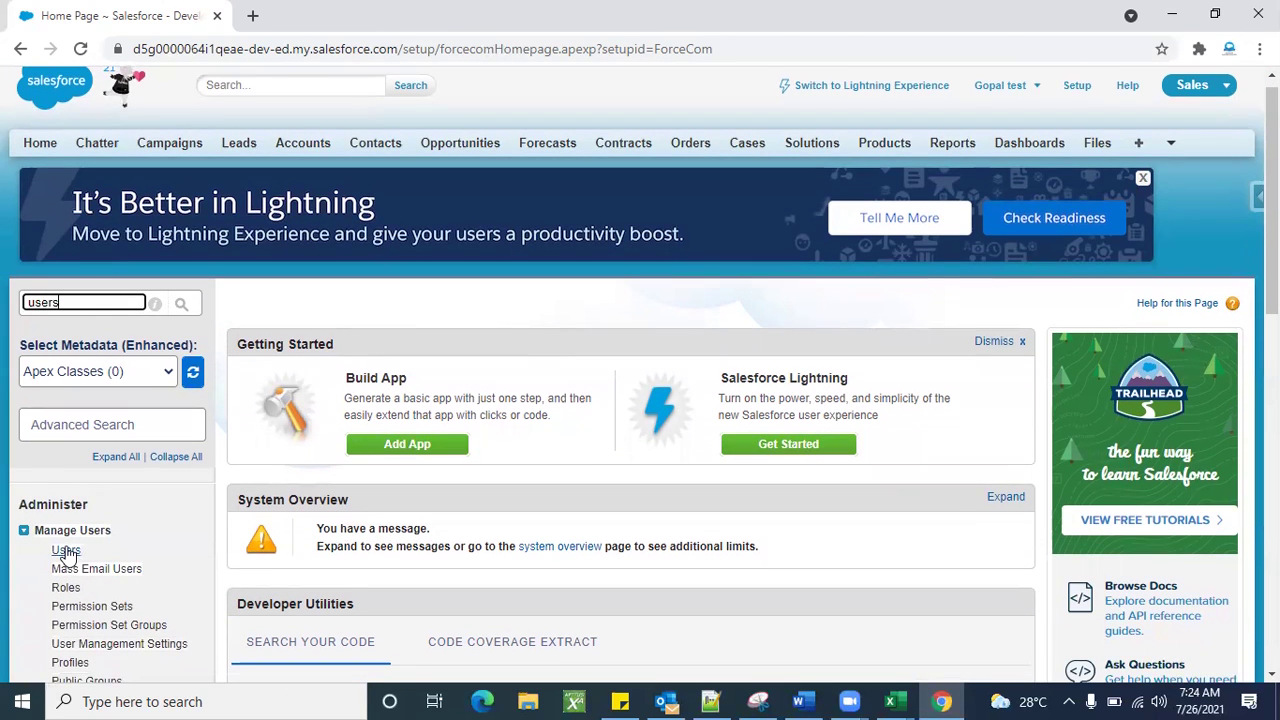
right_click(66, 552)
click(143, 399)
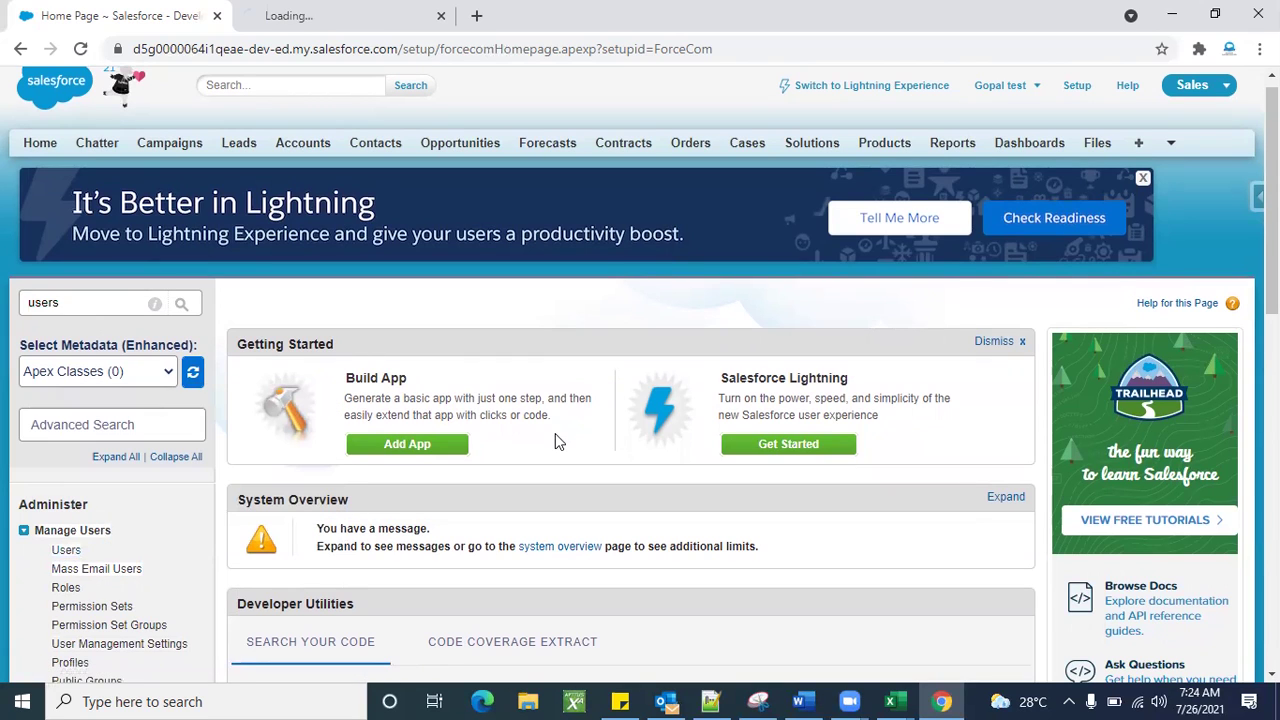
Replace the search with 'profiles' and open the Profiles page in a new browser tab.
double_click(86, 304)
key(BackSpace)
text(profiles)
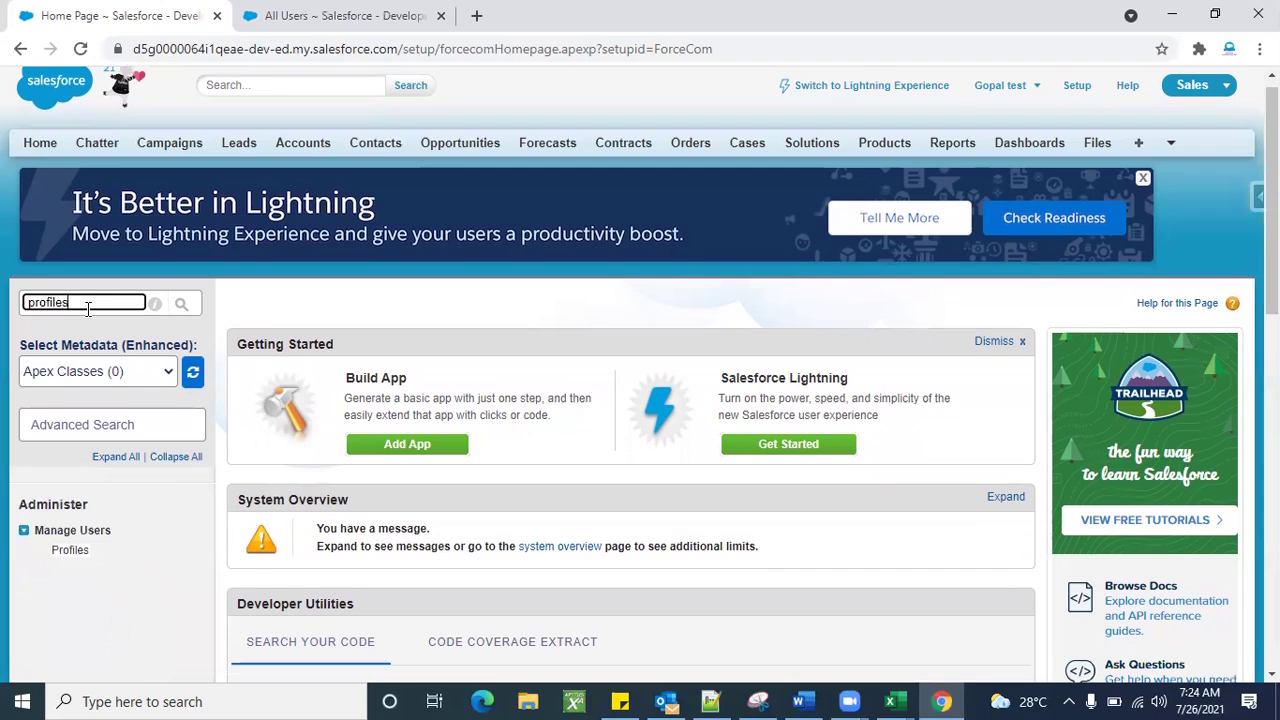
scroll(82, 432, down, 1)
right_click(82, 452)
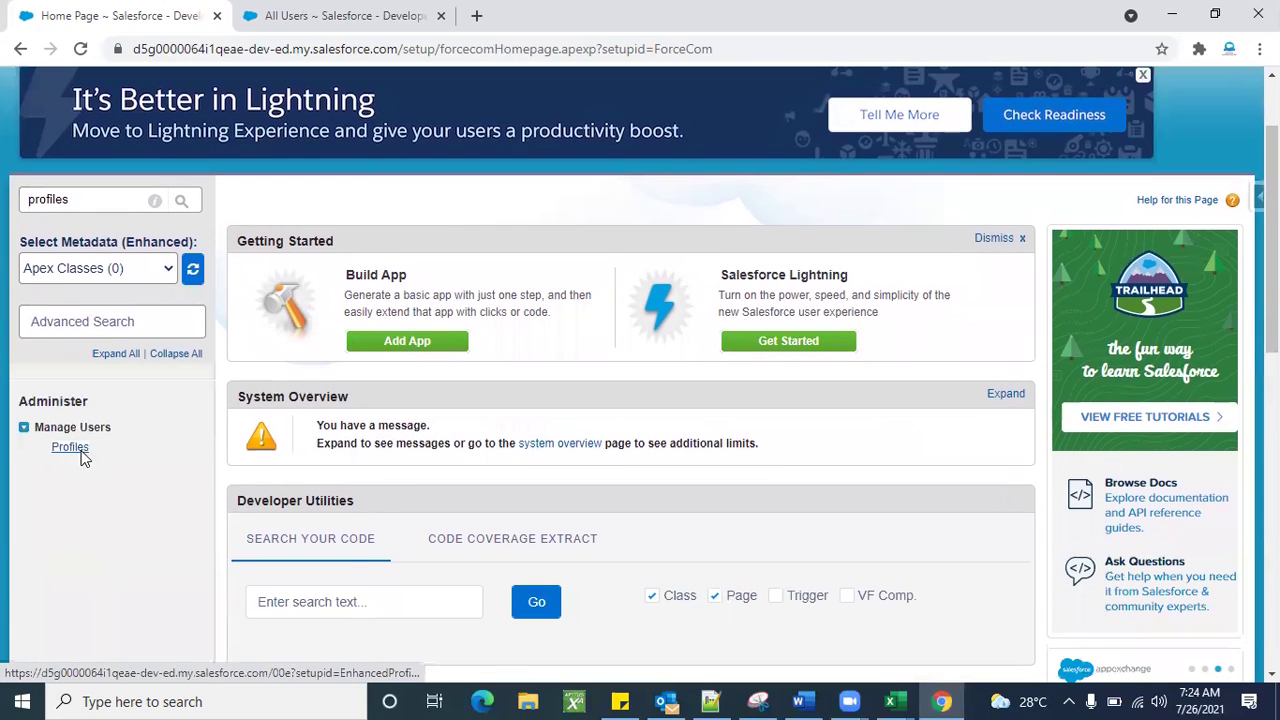
click(155, 466)
Look over the All Users tab and the Profiles tab listing 41 profiles.
scroll(463, 326, up, 1)
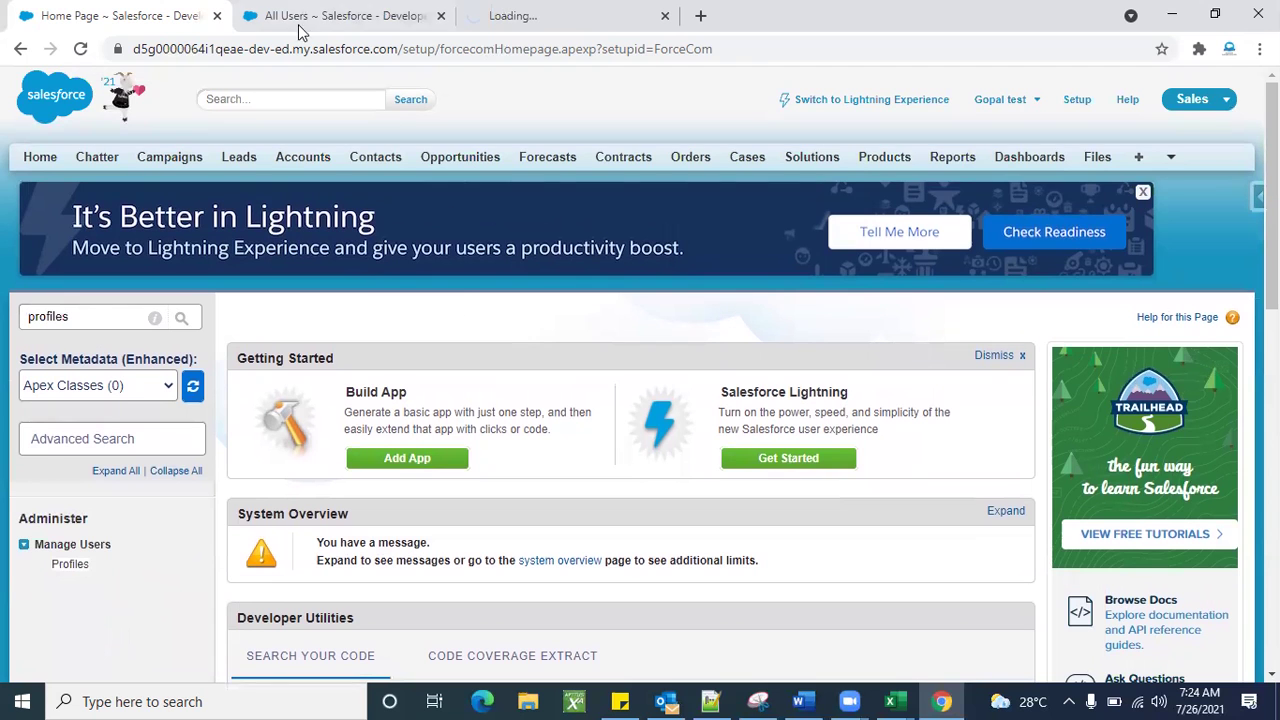
click(298, 25)
scroll(611, 450, down, 4)
scroll(609, 457, up, 3)
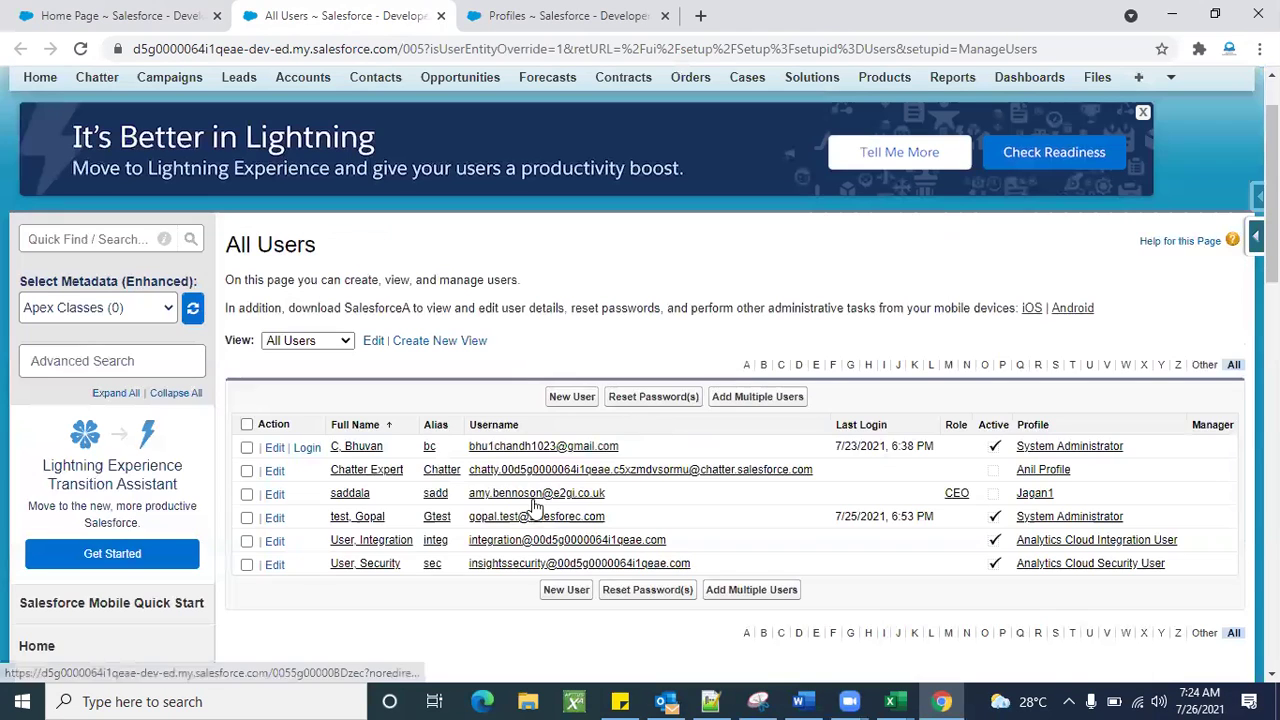
click(500, 8)
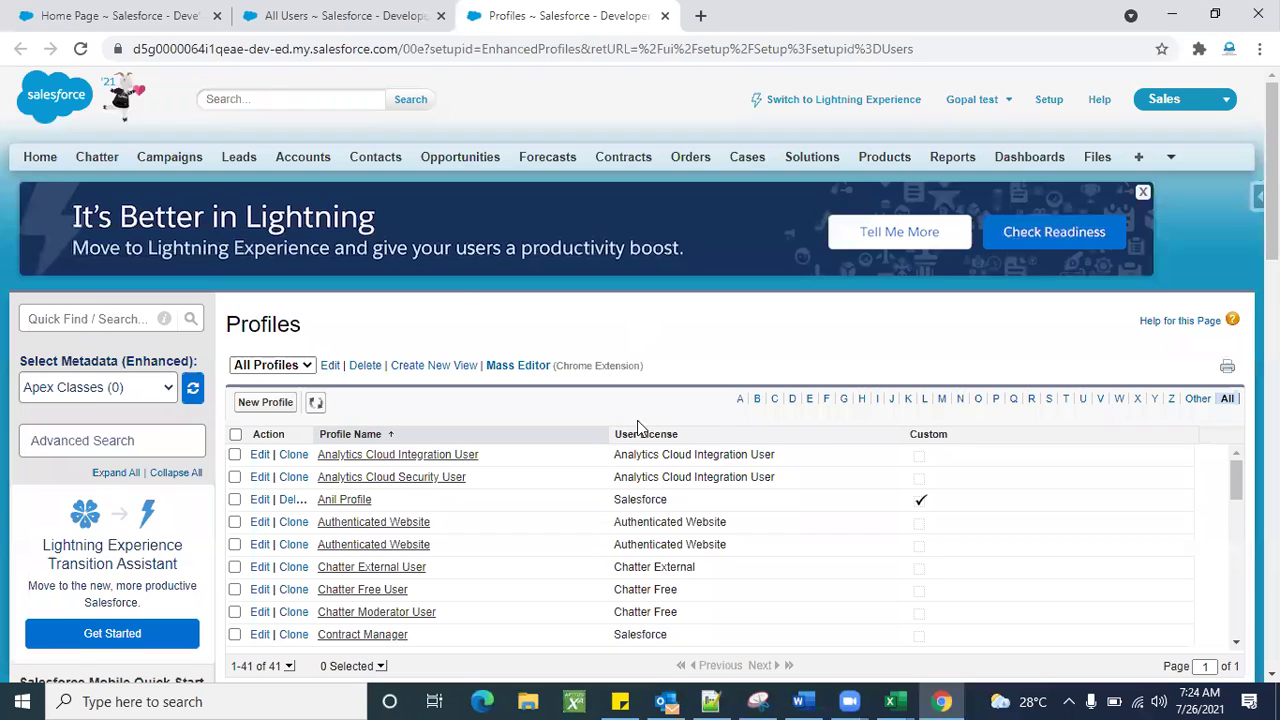
scroll(640, 428, down, 3)
scroll(547, 569, up, 3)
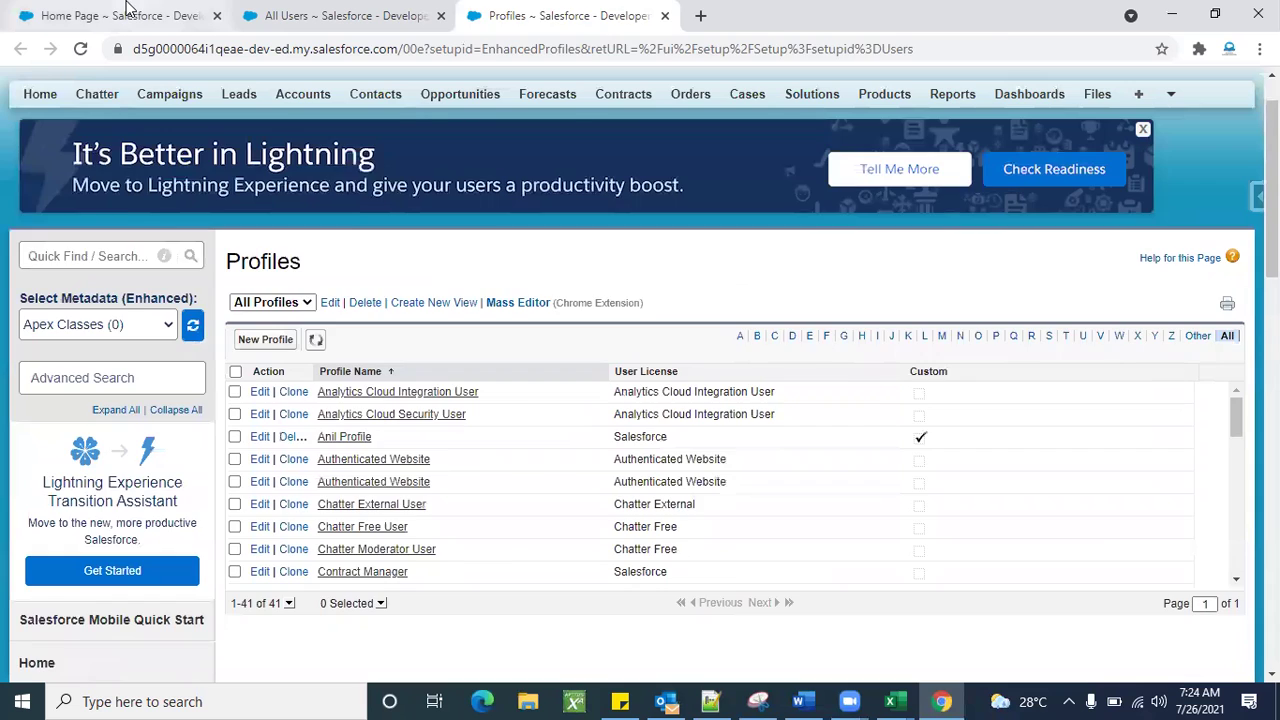
Back on the Setup home tab, clear the Quick Find search so the menu is unfiltered.
click(128, 12)
double_click(90, 317)
text(prof)
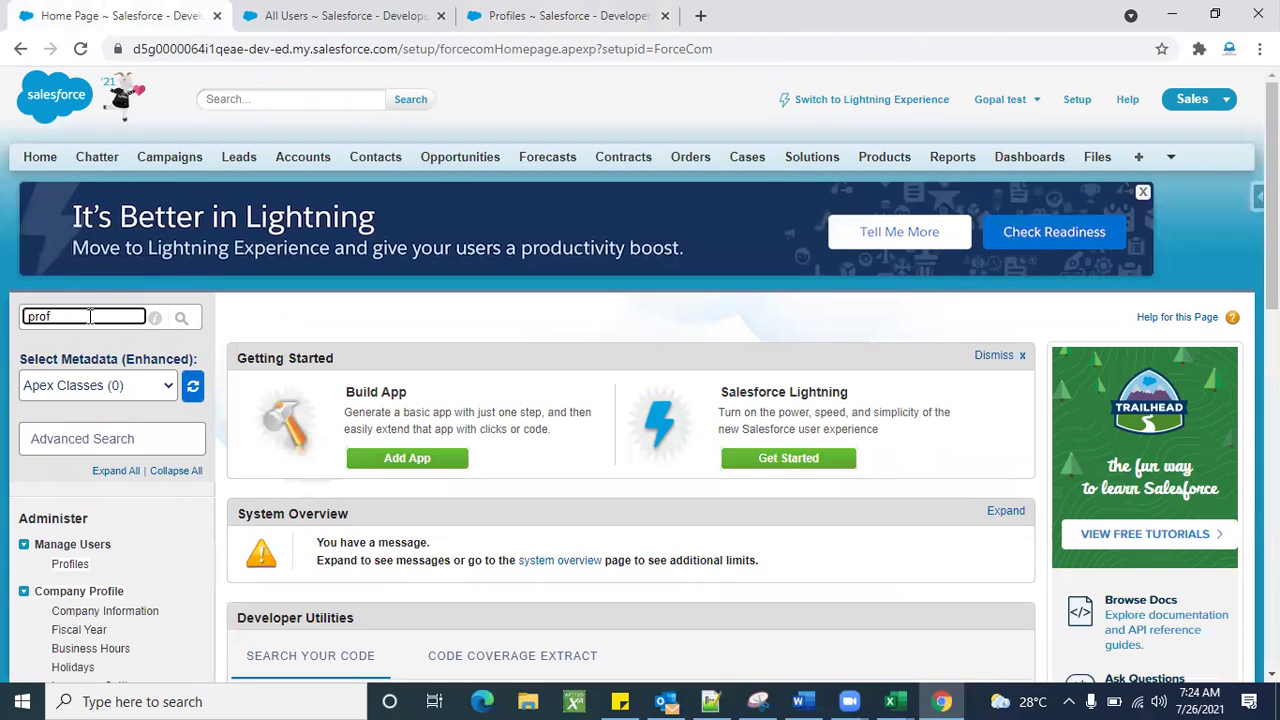
key(BackSpace)
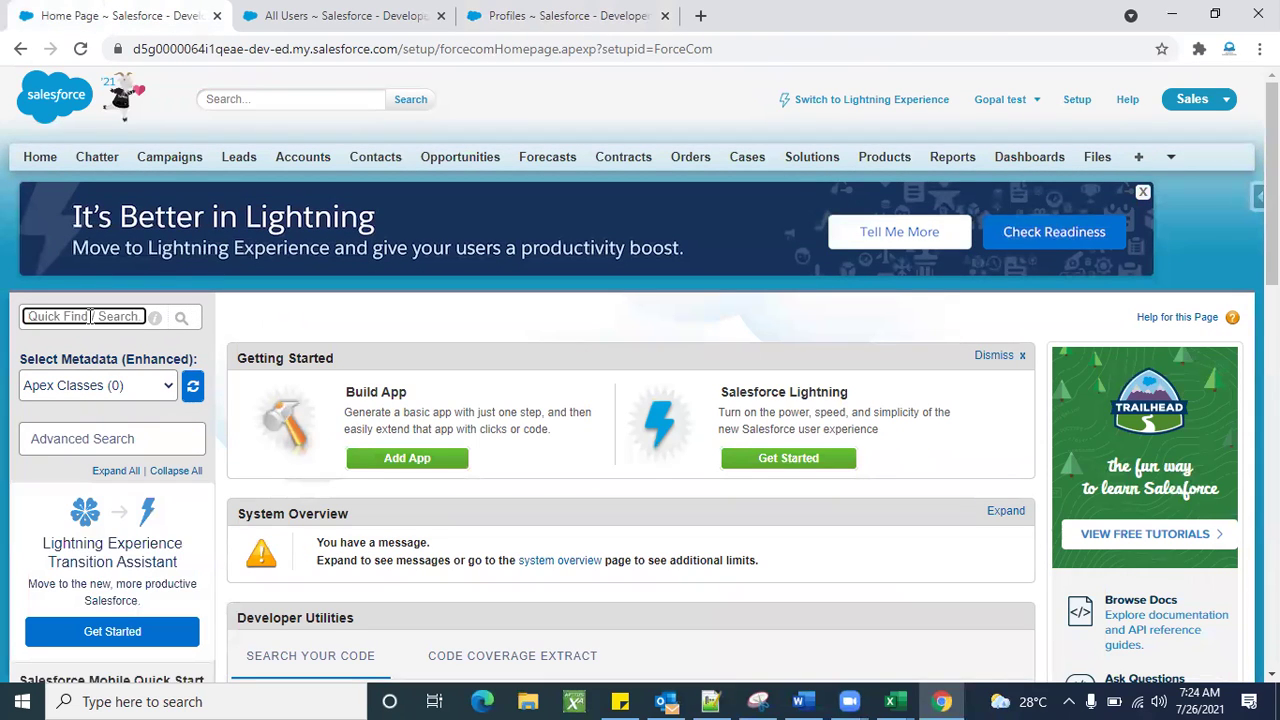
scroll(135, 318, down, 15)
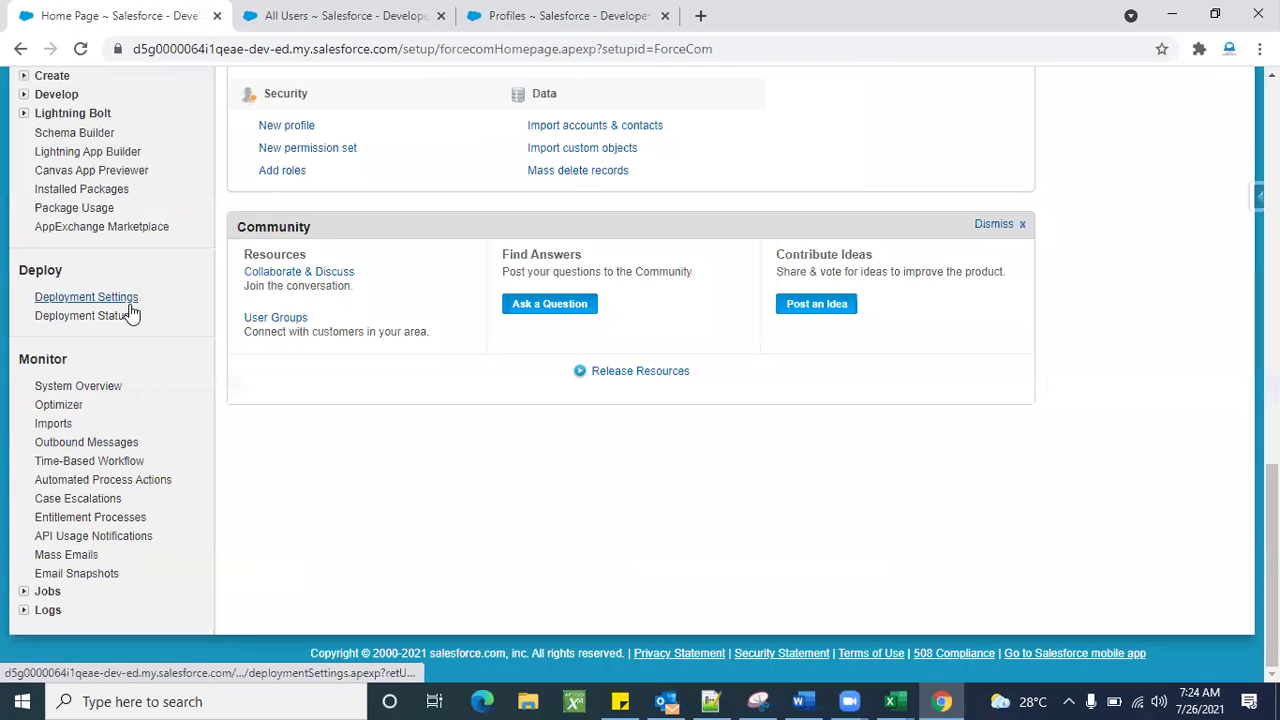
Inspect System Overview's Most Used Licenses, confirming Salesforce at 100% (2 of 2), then return to All Users.
click(80, 394)
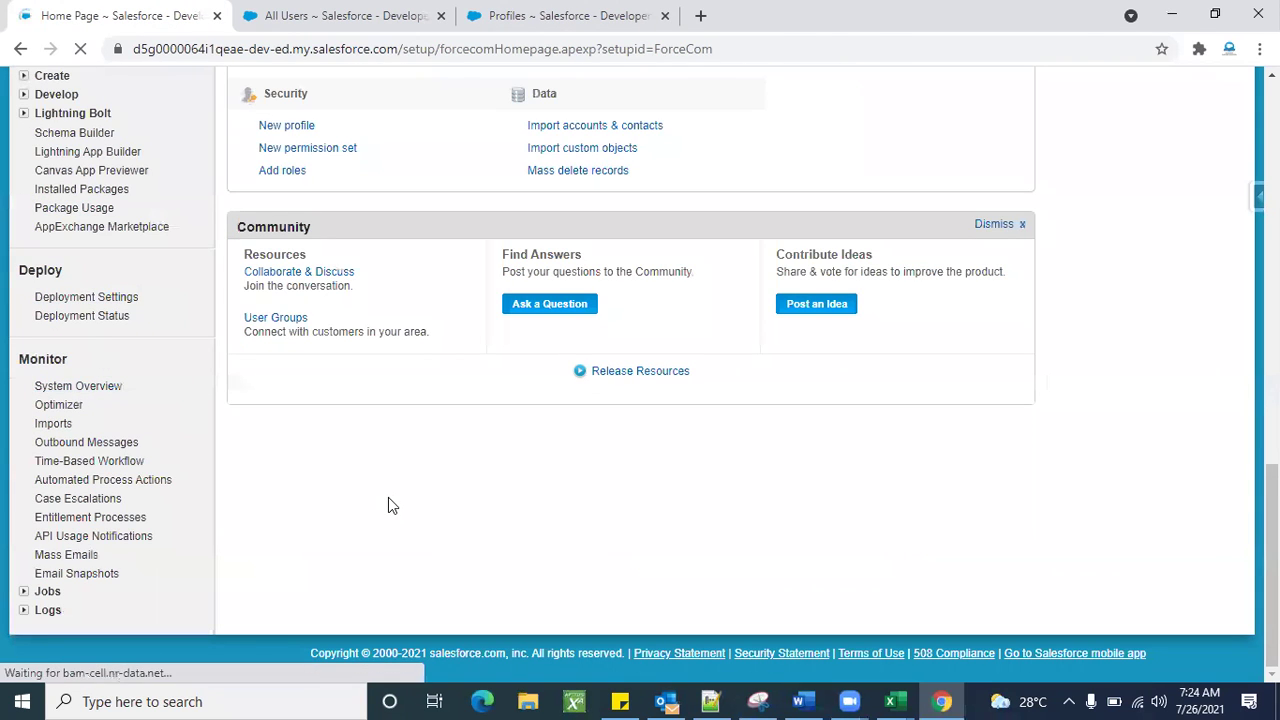
scroll(511, 540, down, 5)
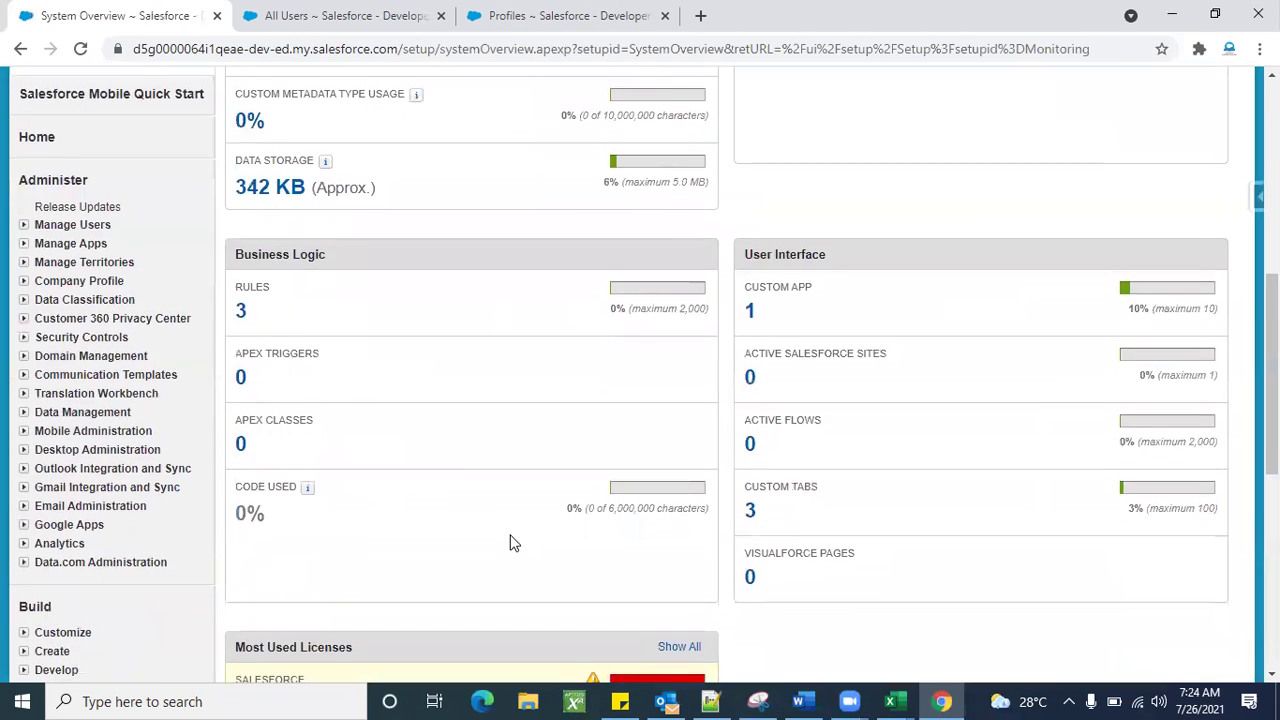
scroll(510, 543, down, 3)
scroll(458, 498, down, 1)
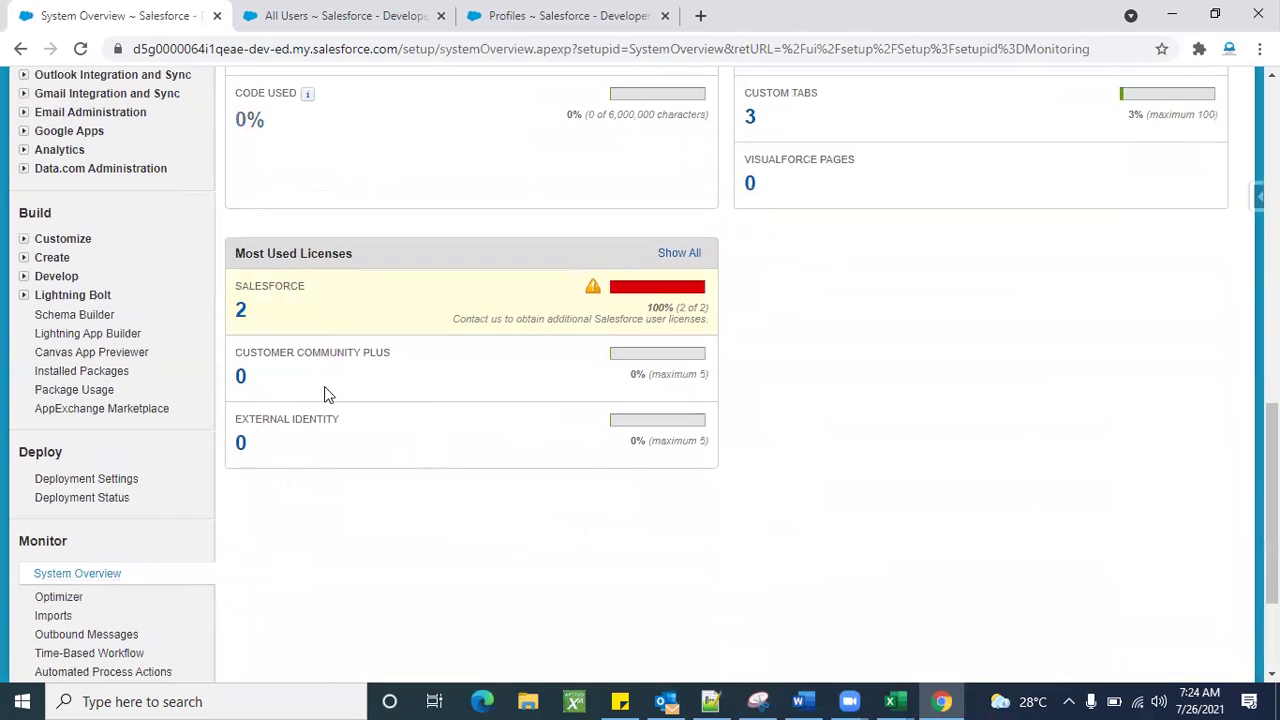
double_click(268, 289)
double_click(655, 307)
triple_click(681, 310)
click(503, 319)
click(370, 18)
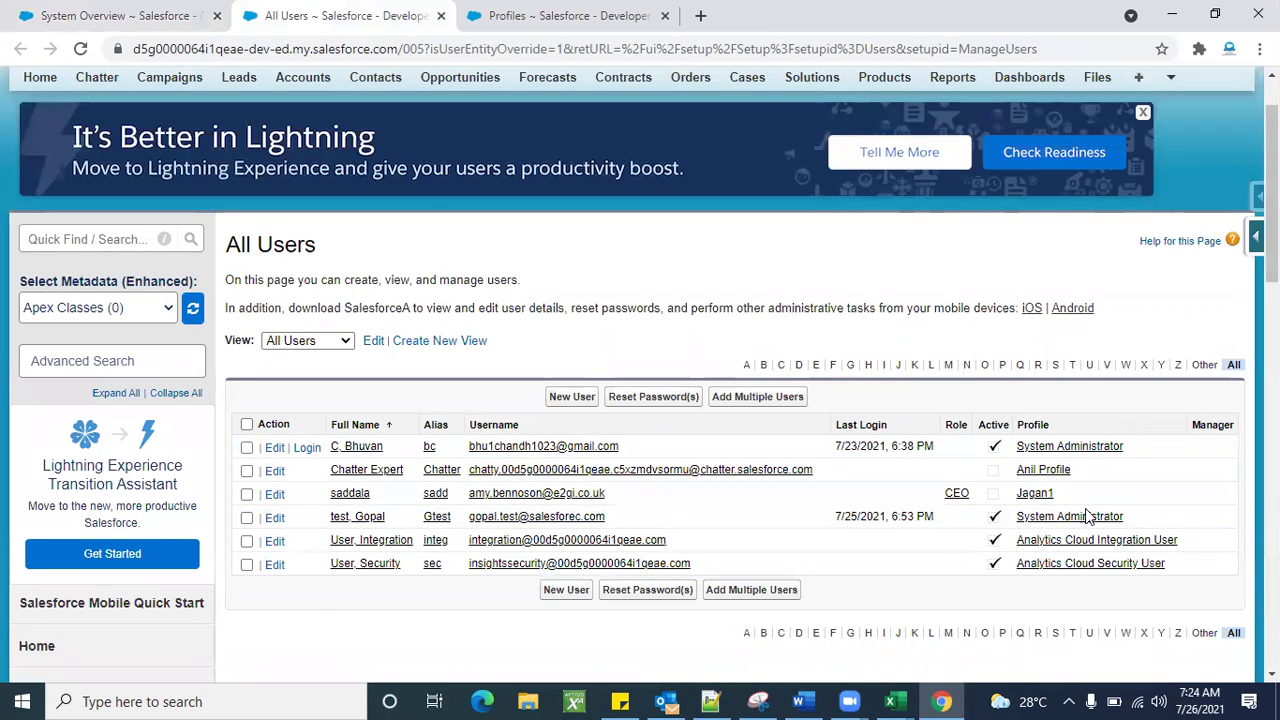
scroll(1057, 569, down, 1)
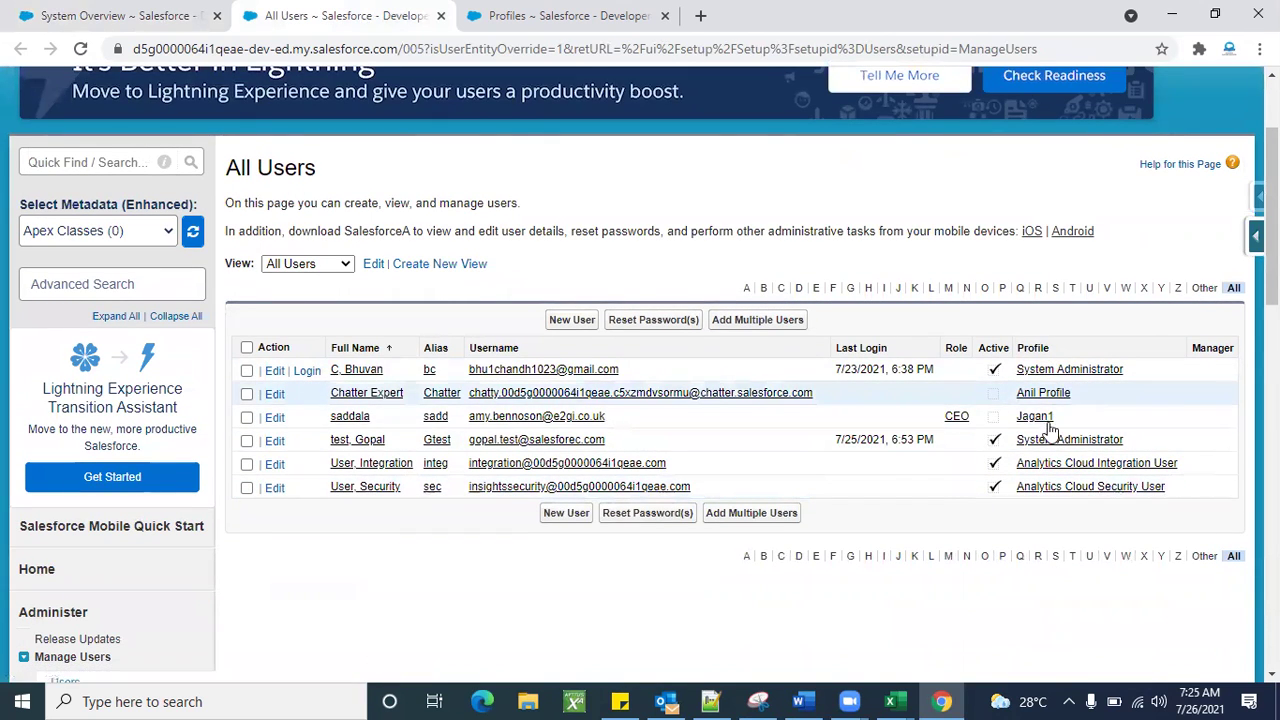
scroll(640, 640, down, 4)
scroll(641, 640, up, 3)
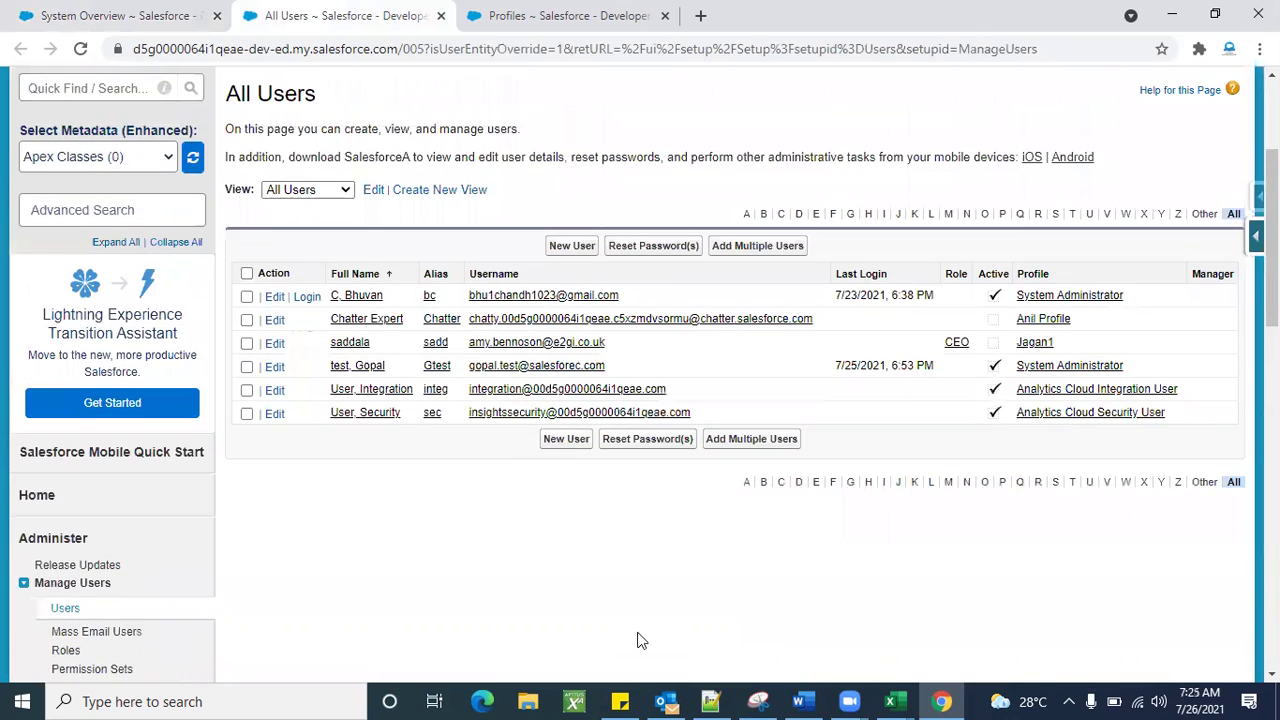
scroll(445, 653, up, 3)
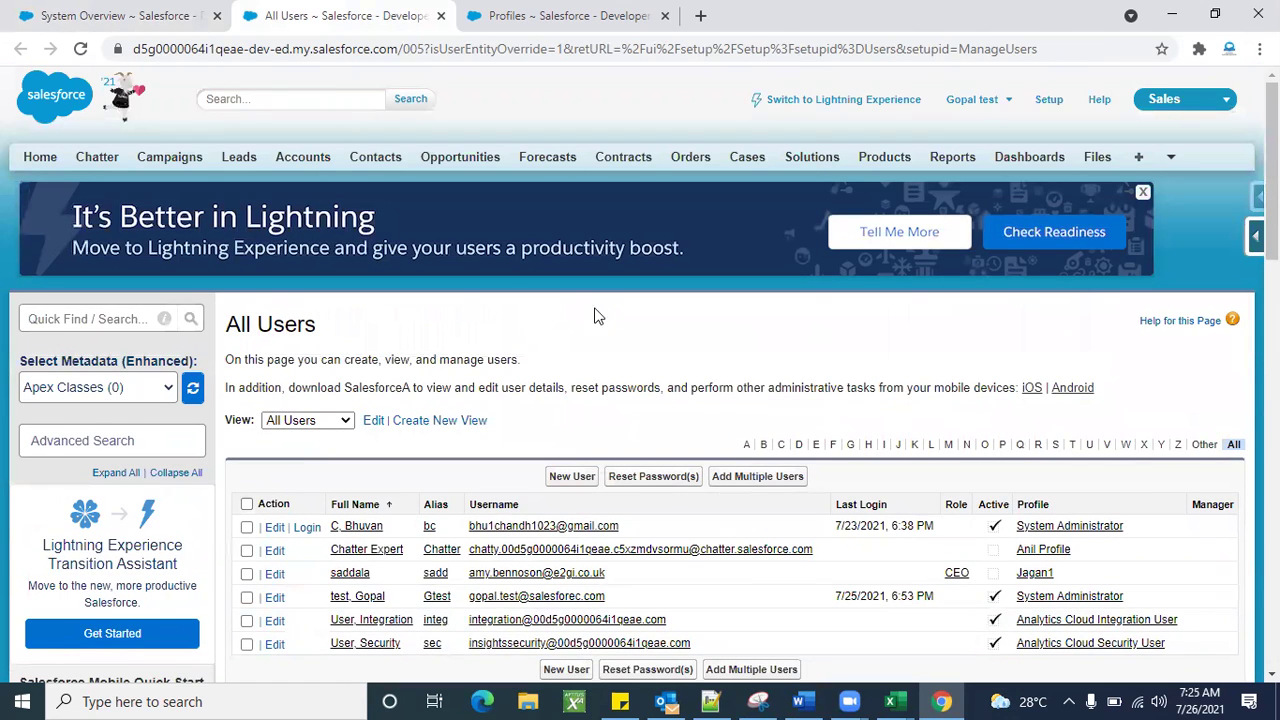
scroll(630, 318, down, 2)
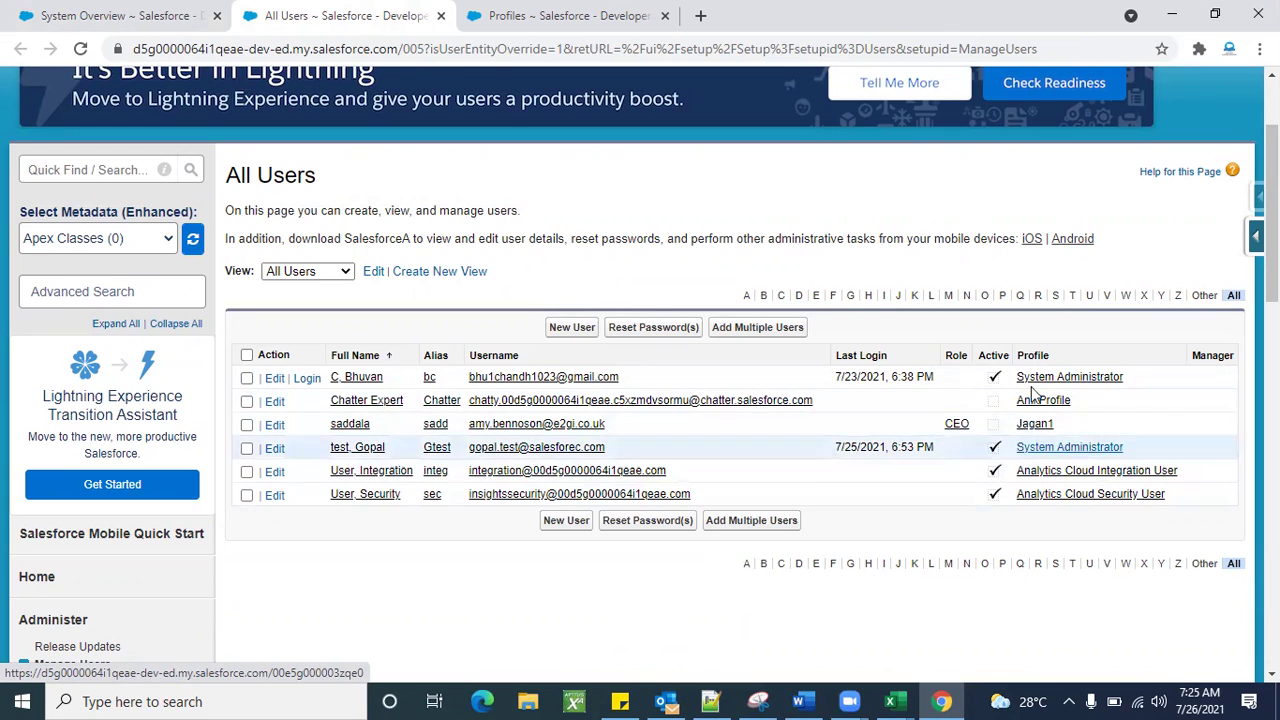
click(1002, 565)
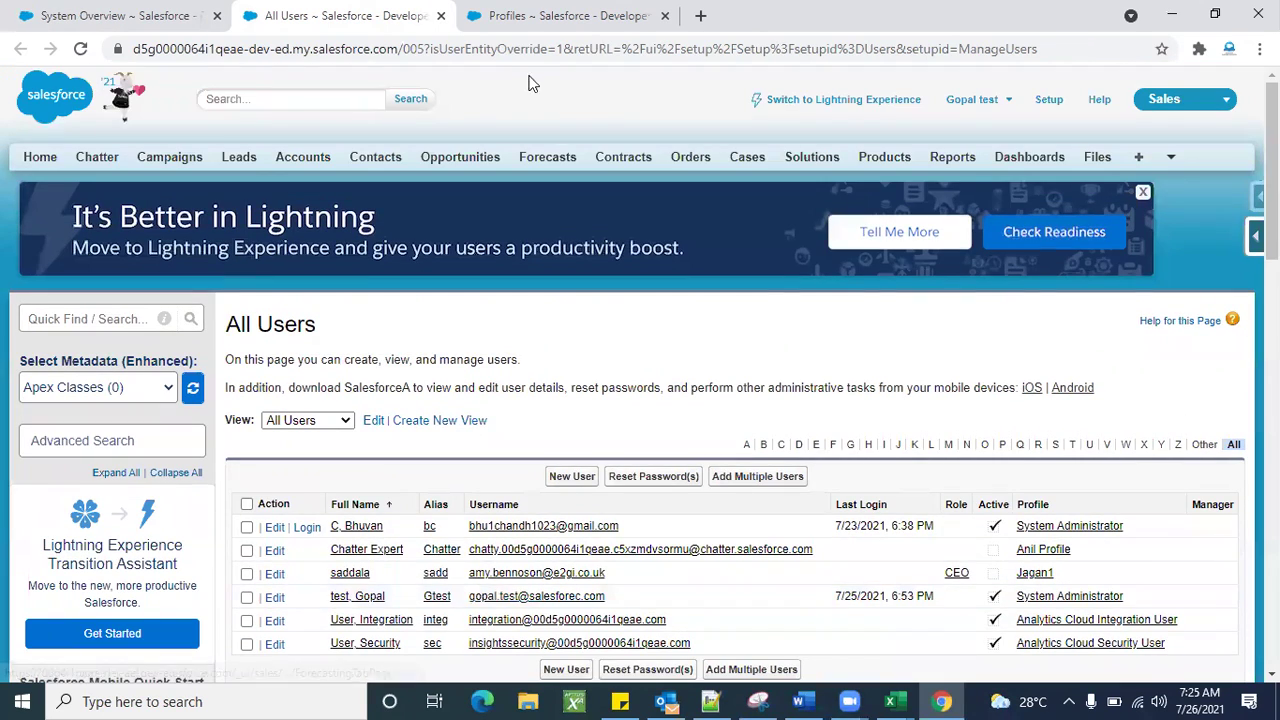
From the Profiles list, open the System Administrator profile in a new browser tab.
click(531, 15)
scroll(538, 411, down, 2)
scroll(538, 411, up, 2)
scroll(538, 411, down, 2)
scroll(535, 410, up, 2)
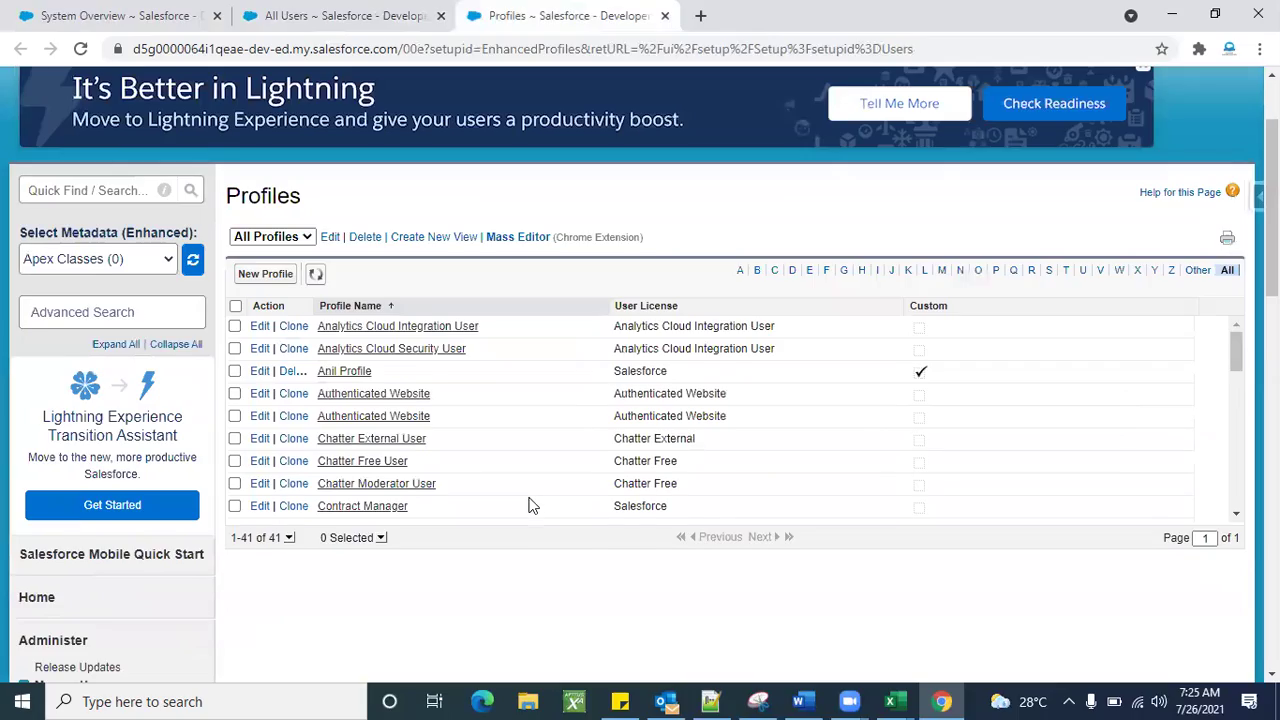
scroll(371, 451, down, 8)
scroll(432, 451, up, 3)
scroll(432, 451, up, 4)
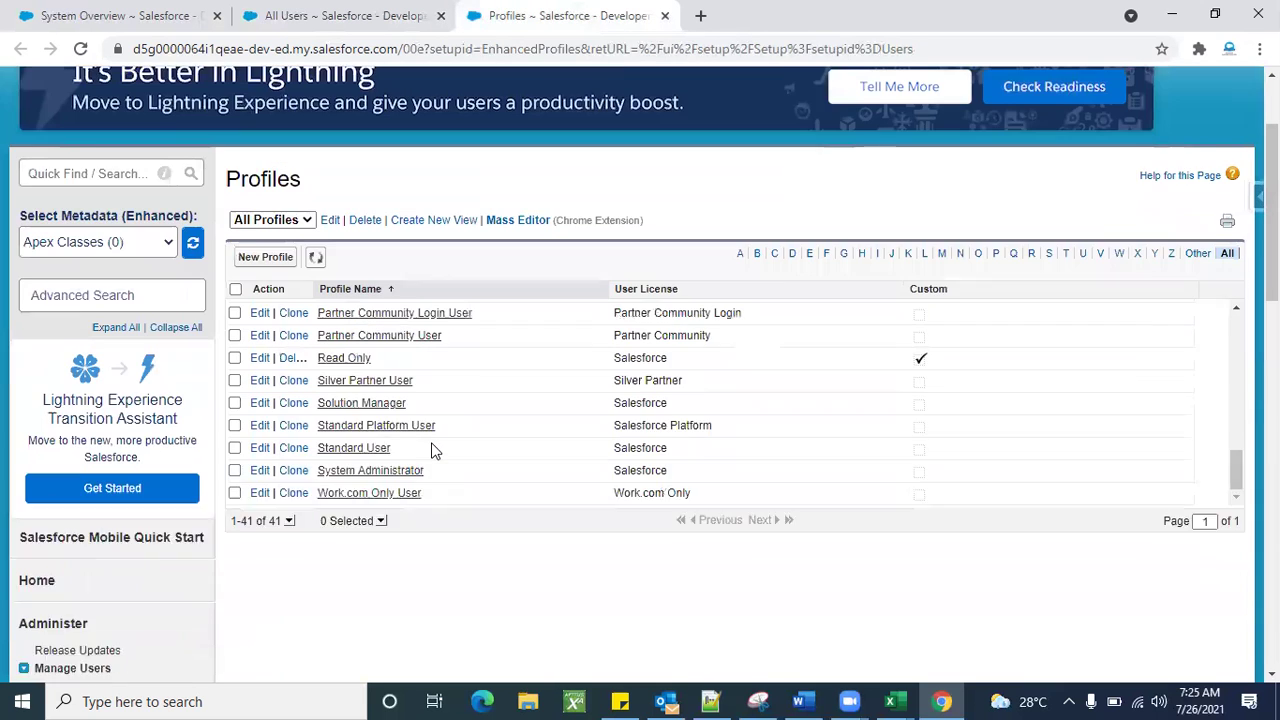
scroll(406, 480, down, 1)
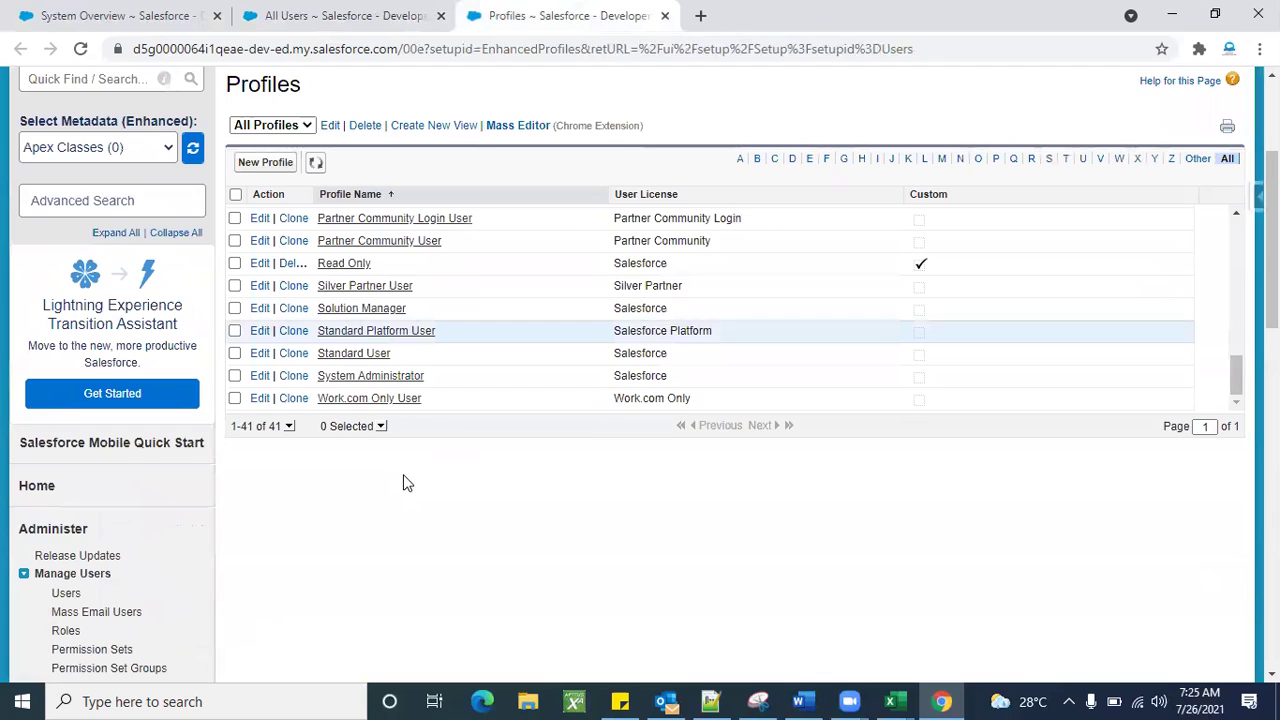
right_click(396, 378)
click(452, 394)
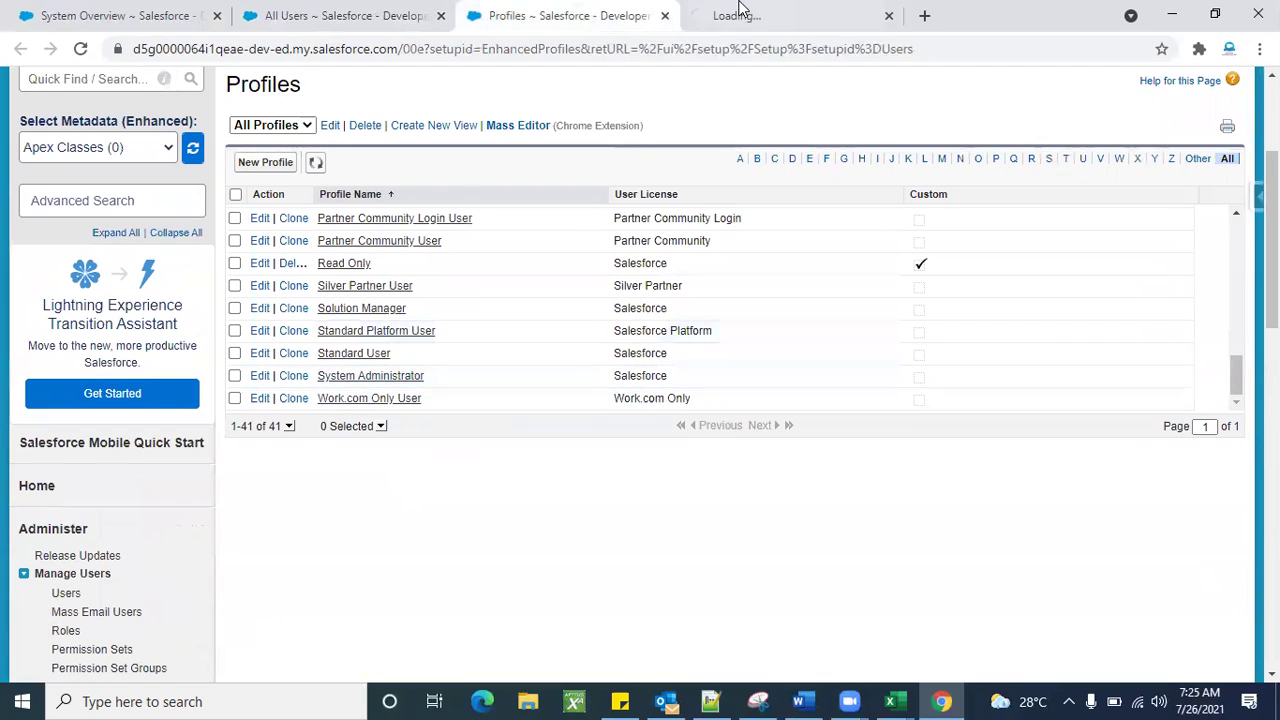
Review the System Administrator profile, then start a new profile from the Profiles list.
click(740, 15)
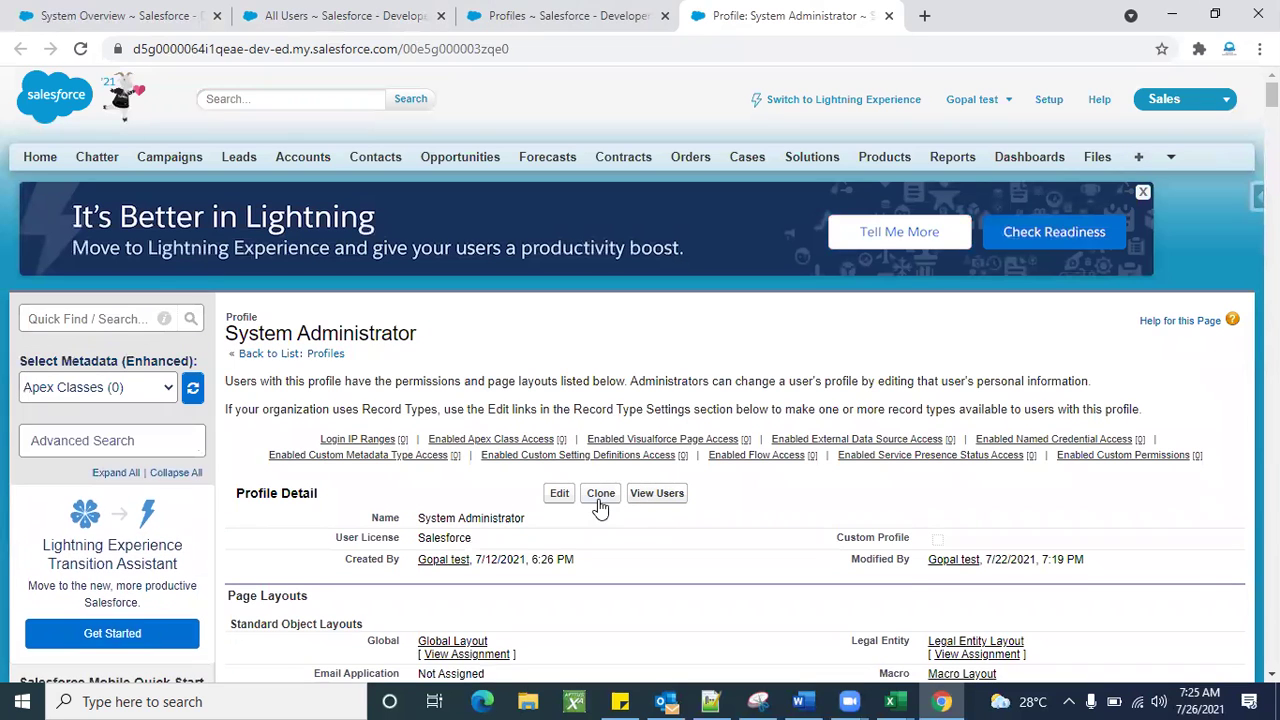
click(600, 15)
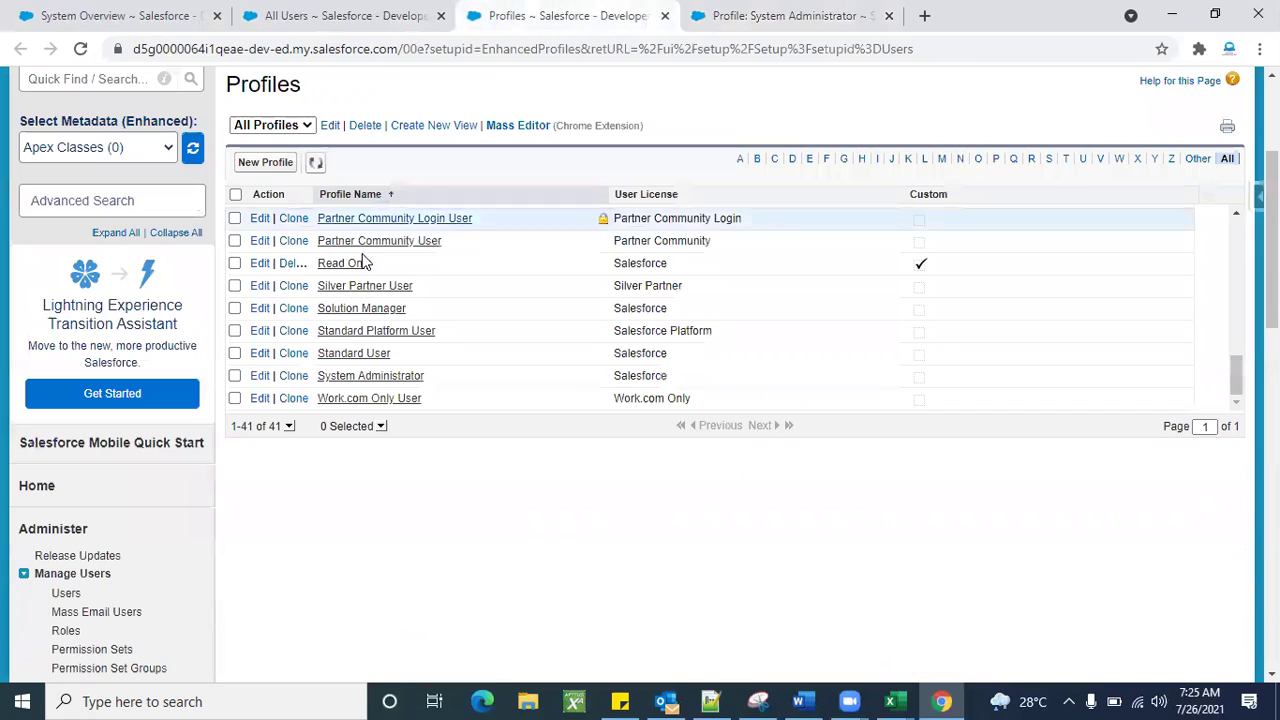
click(263, 165)
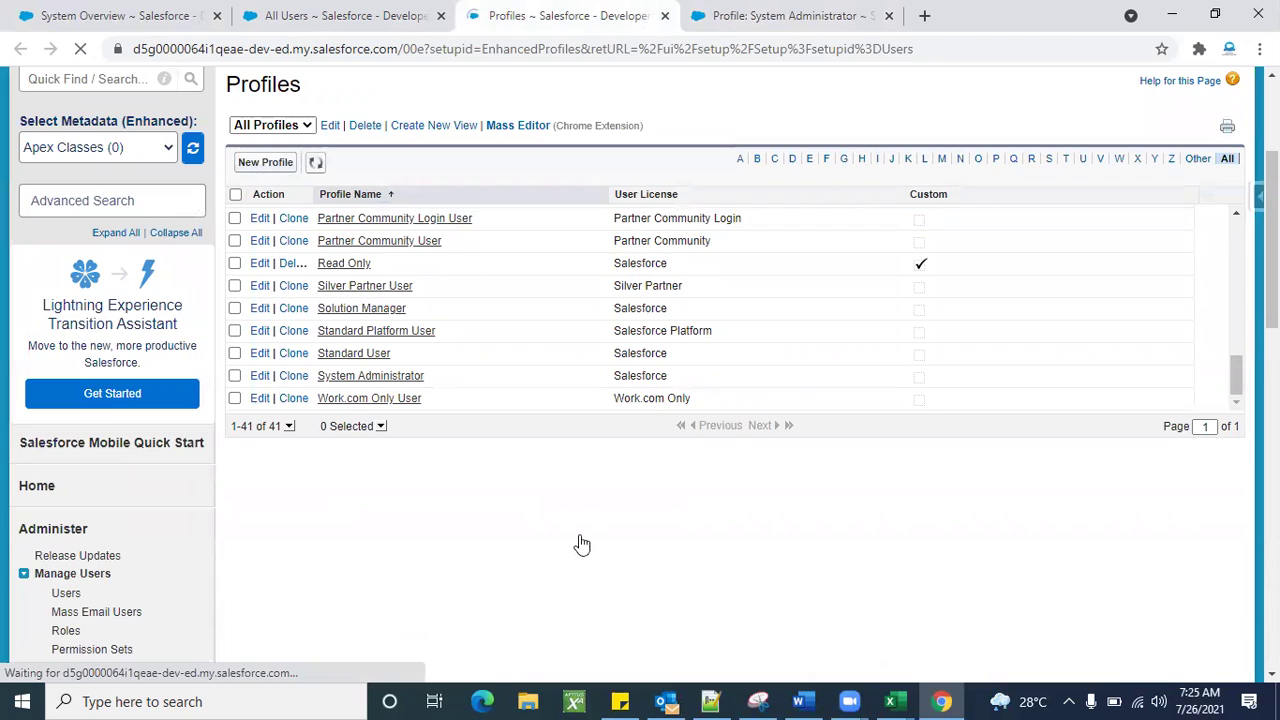
Clone the Standard User profile as a new profile named 'Admin 1' and save it.
scroll(735, 527, down, 1)
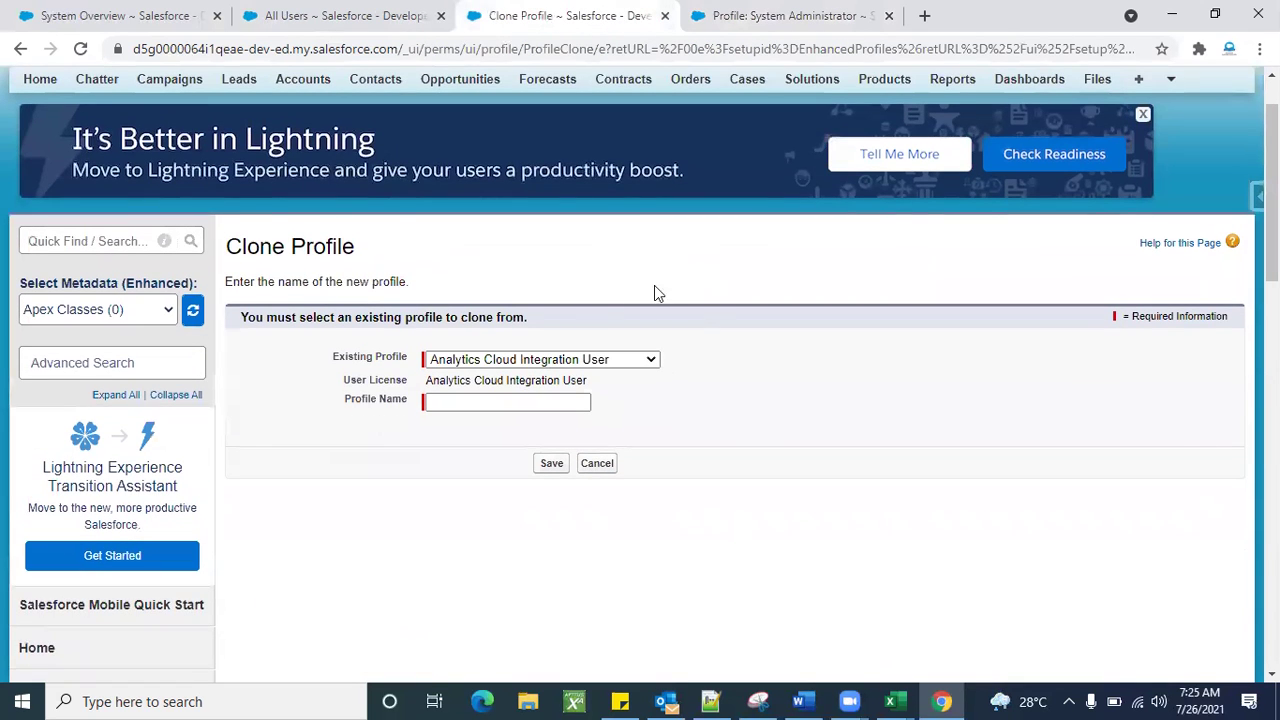
click(575, 365)
scroll(570, 538, down, 7)
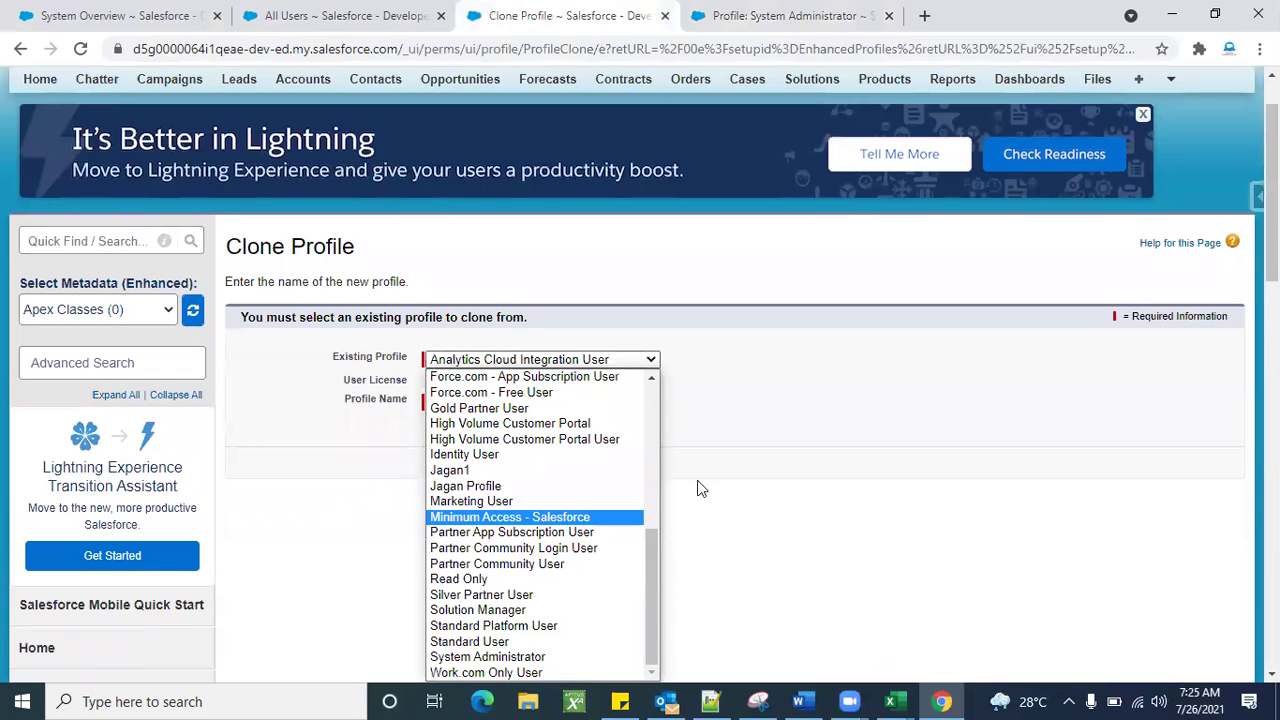
scroll(787, 523, down, 2)
scroll(549, 531, up, 1)
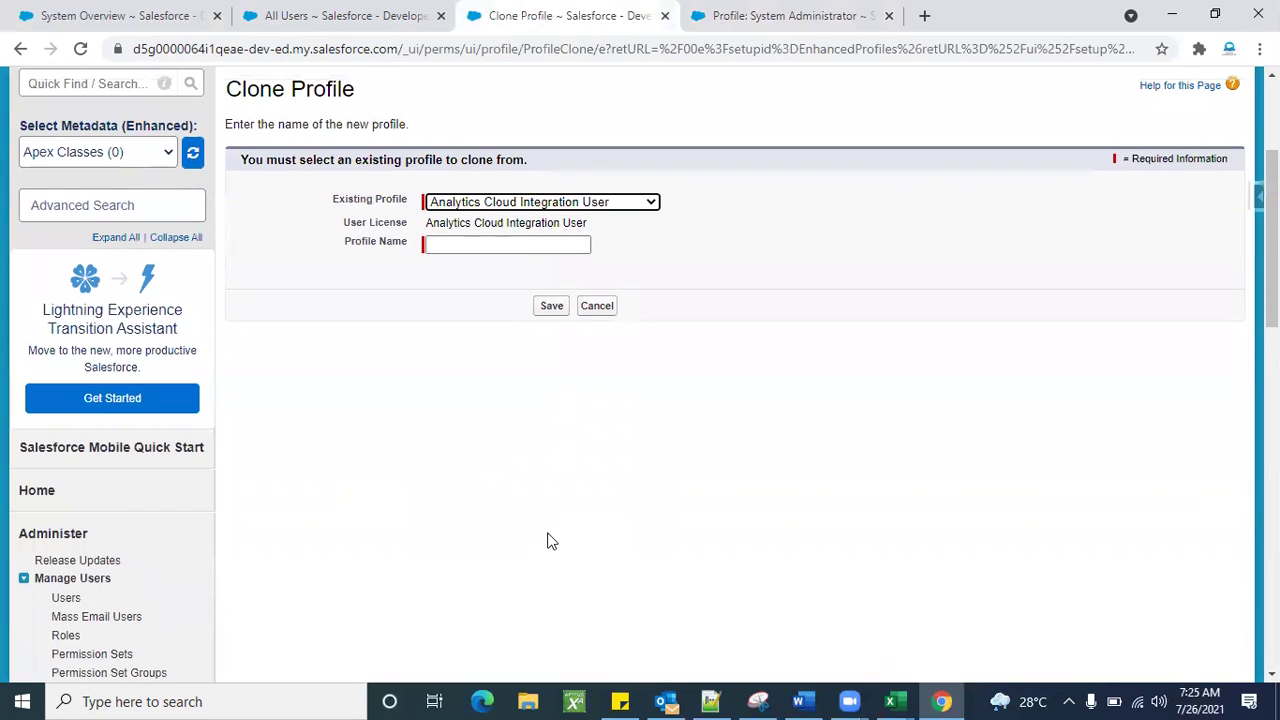
click(606, 204)
scroll(560, 495, down, 7)
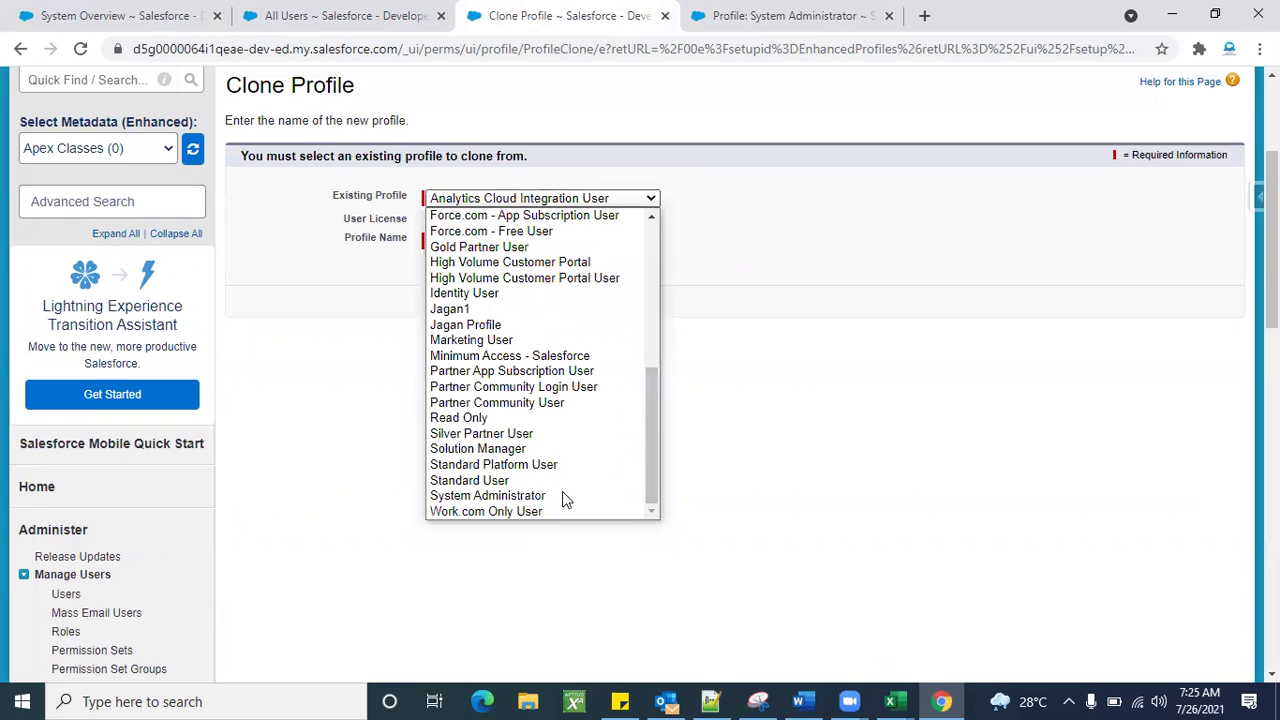
click(503, 482)
click(453, 237)
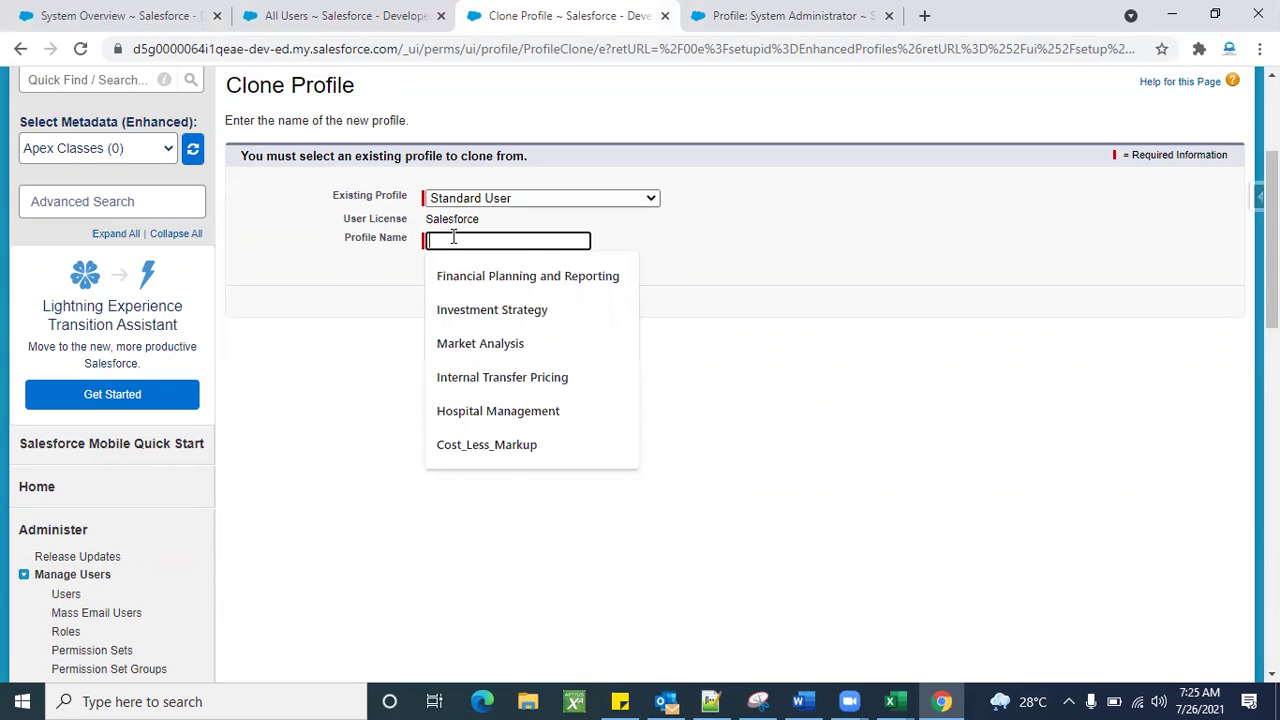
text(Admin 1)
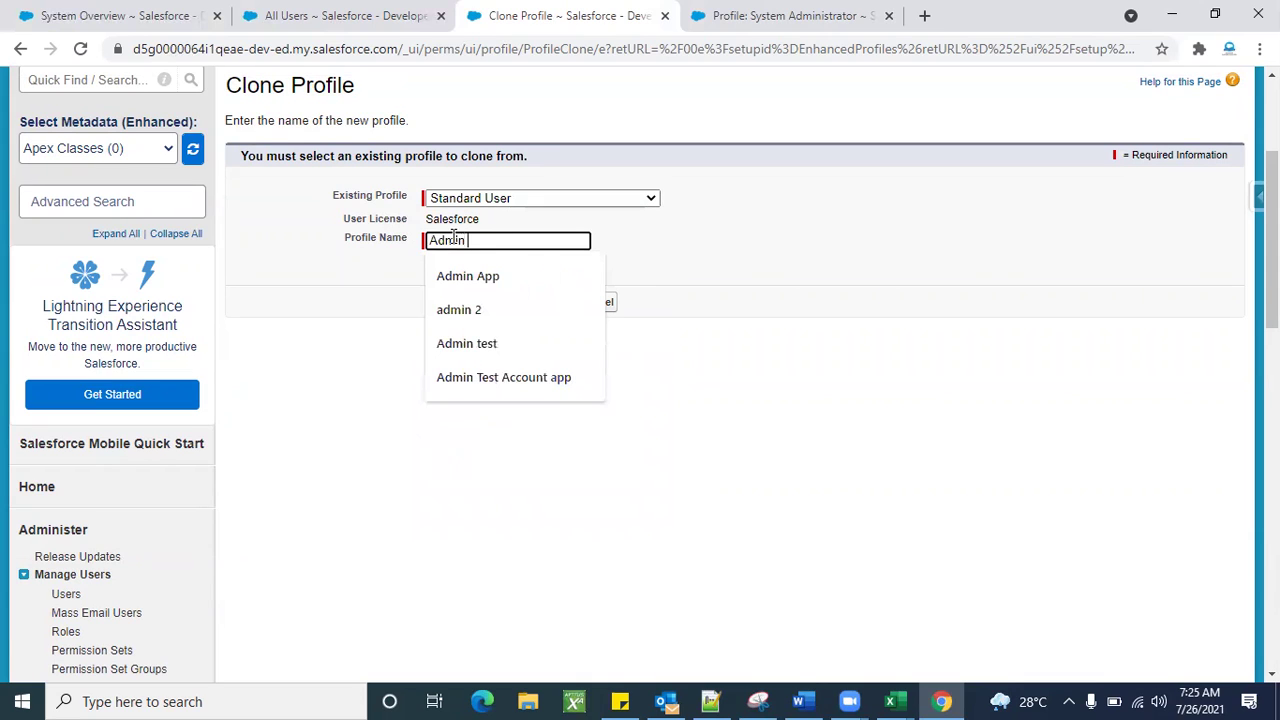
click(724, 350)
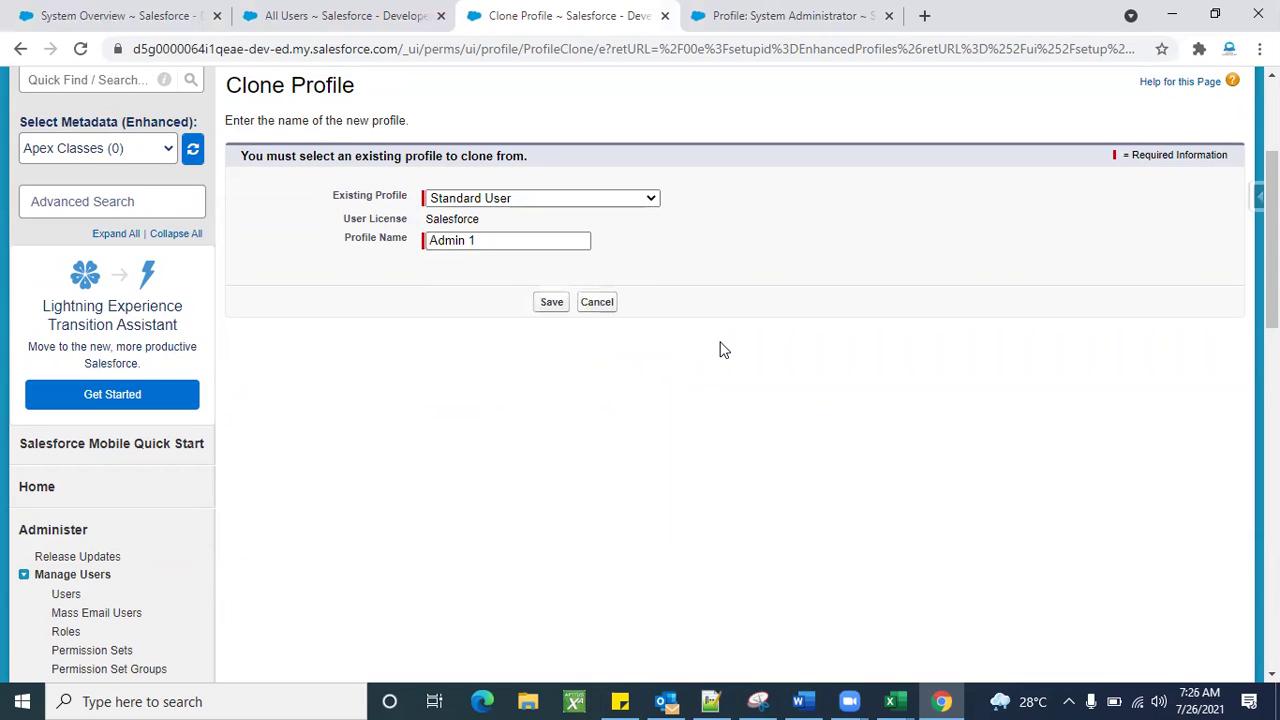
click(549, 304)
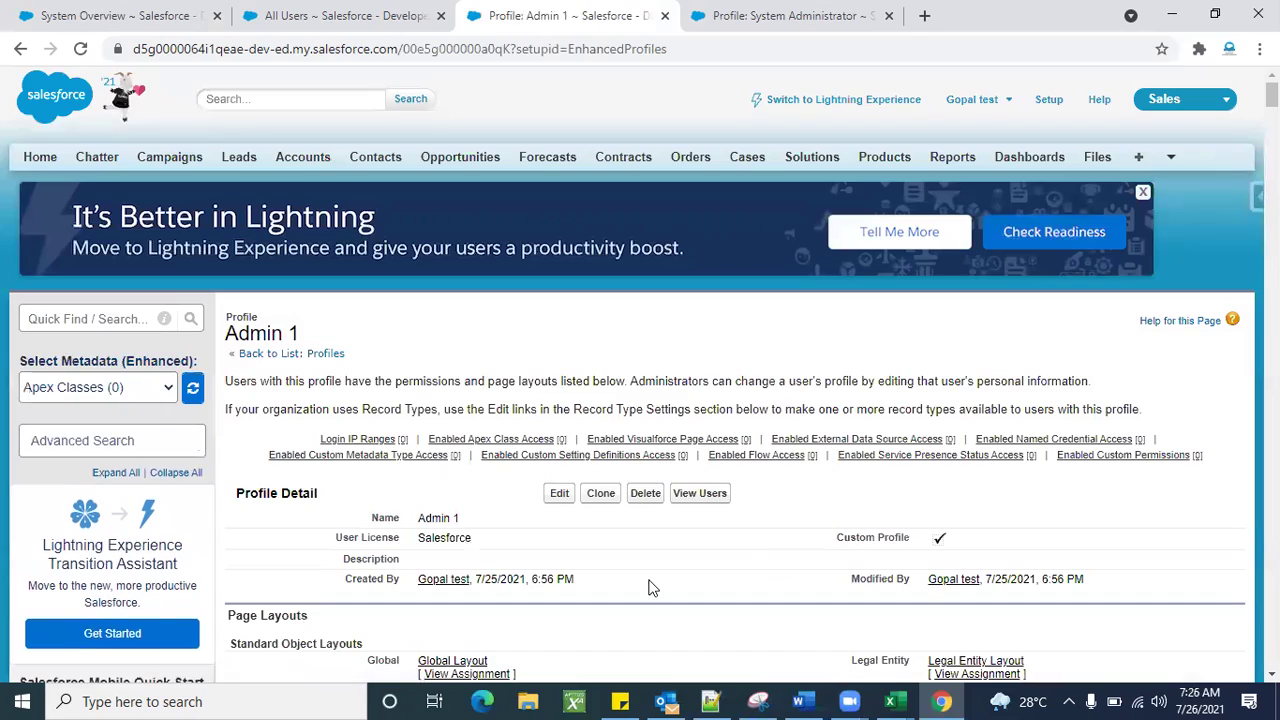
Scroll through the Admin 1 profile detail page and open it in edit mode.
scroll(651, 586, down, 1)
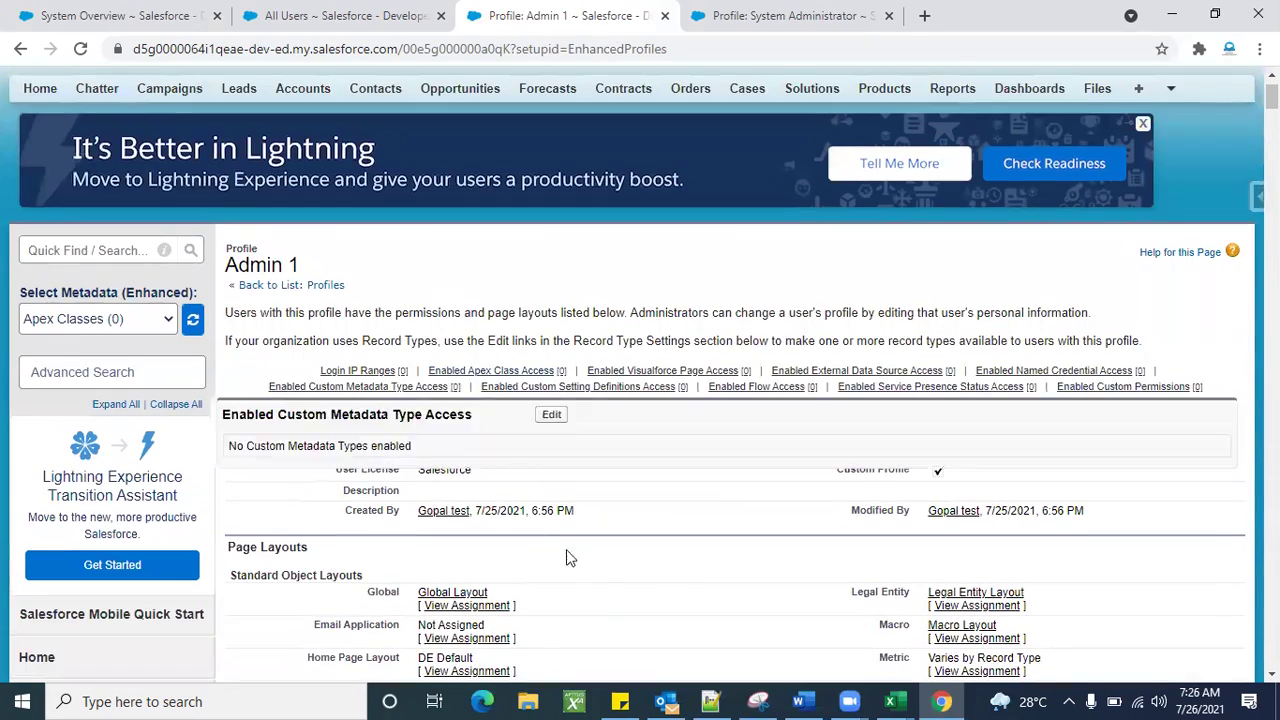
scroll(684, 596, down, 3)
scroll(684, 598, down, 15)
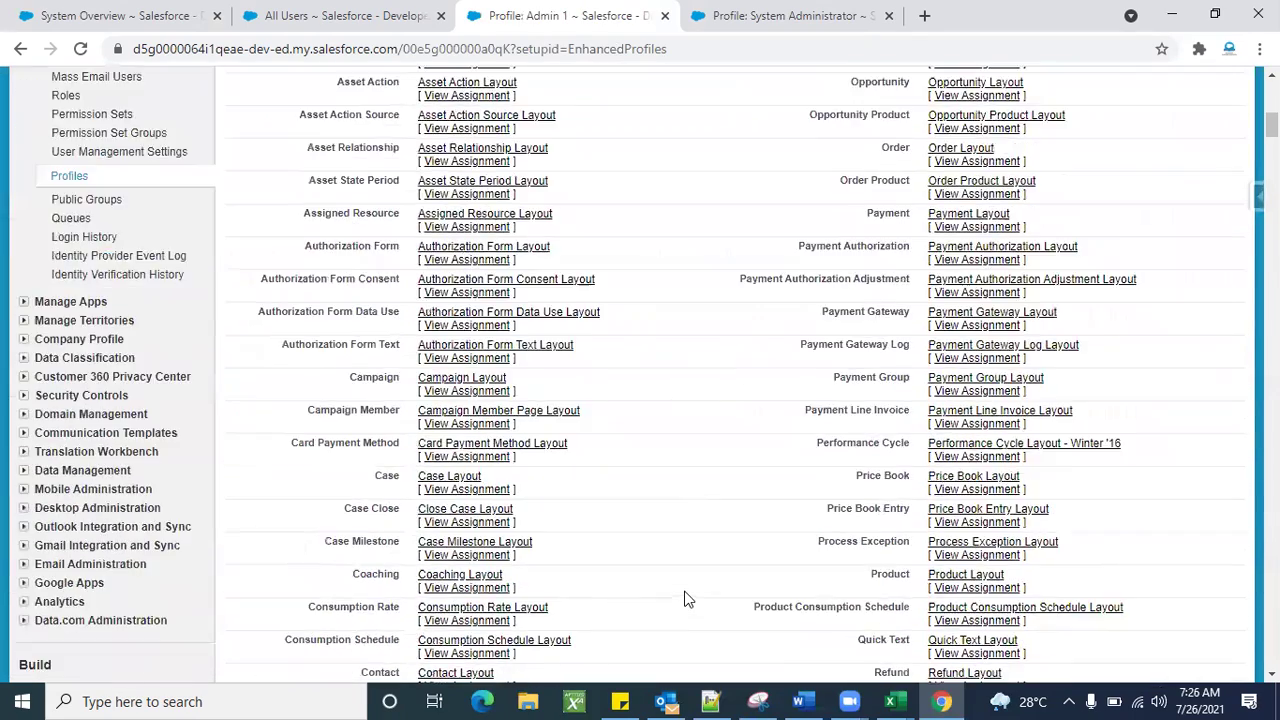
scroll(684, 598, down, 6)
scroll(684, 598, up, 20)
scroll(684, 598, down, 1)
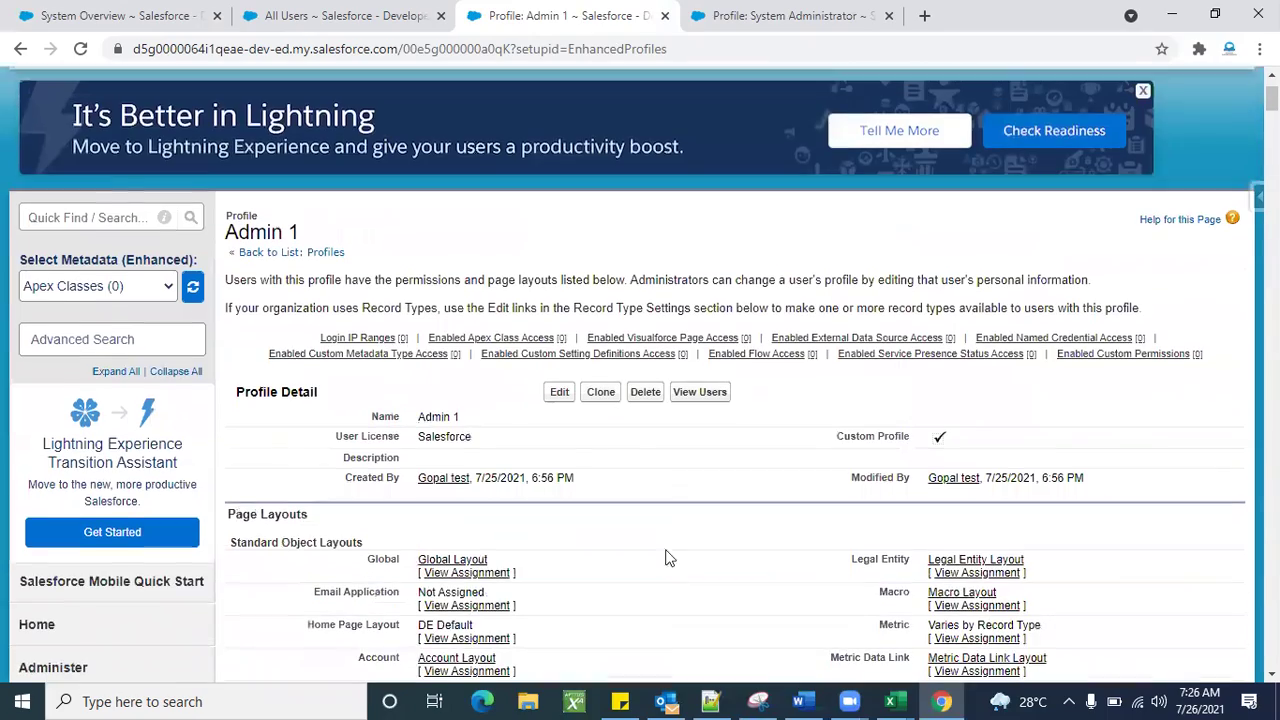
click(562, 396)
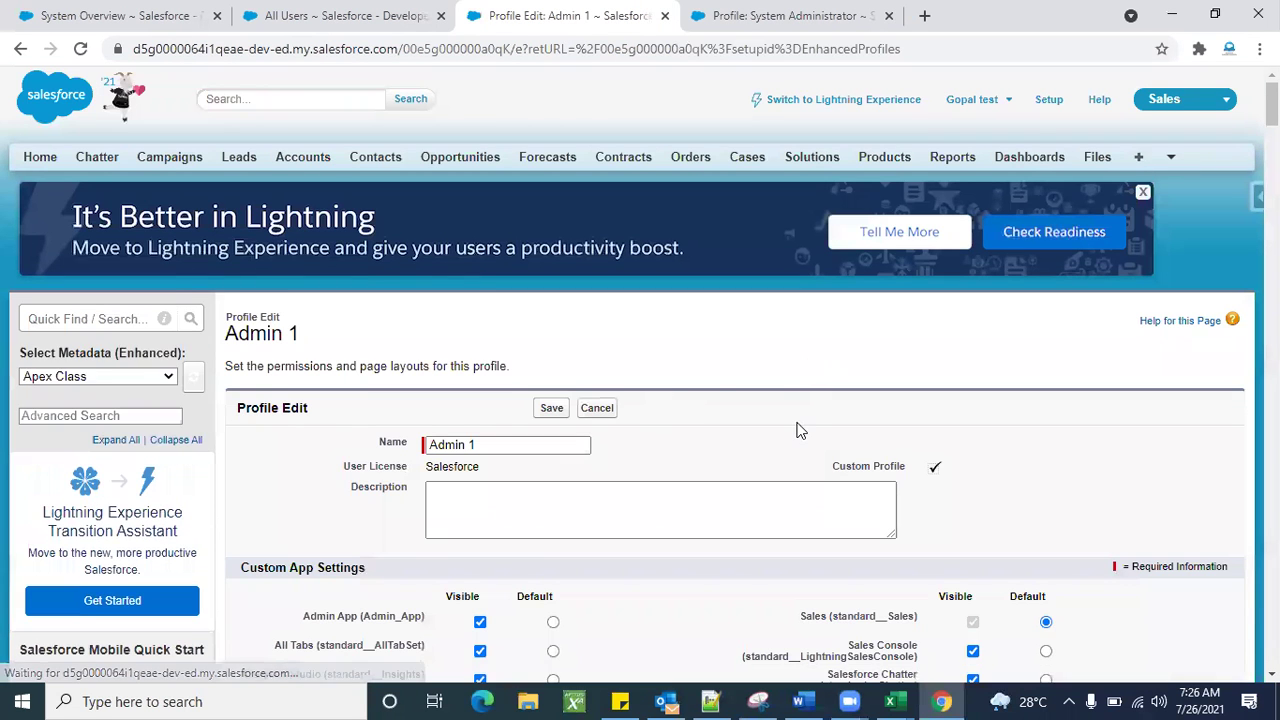
Review Admin 1's Custom App Settings section and the app switcher's available apps.
scroll(800, 430, down, 3)
scroll(663, 520, up, 1)
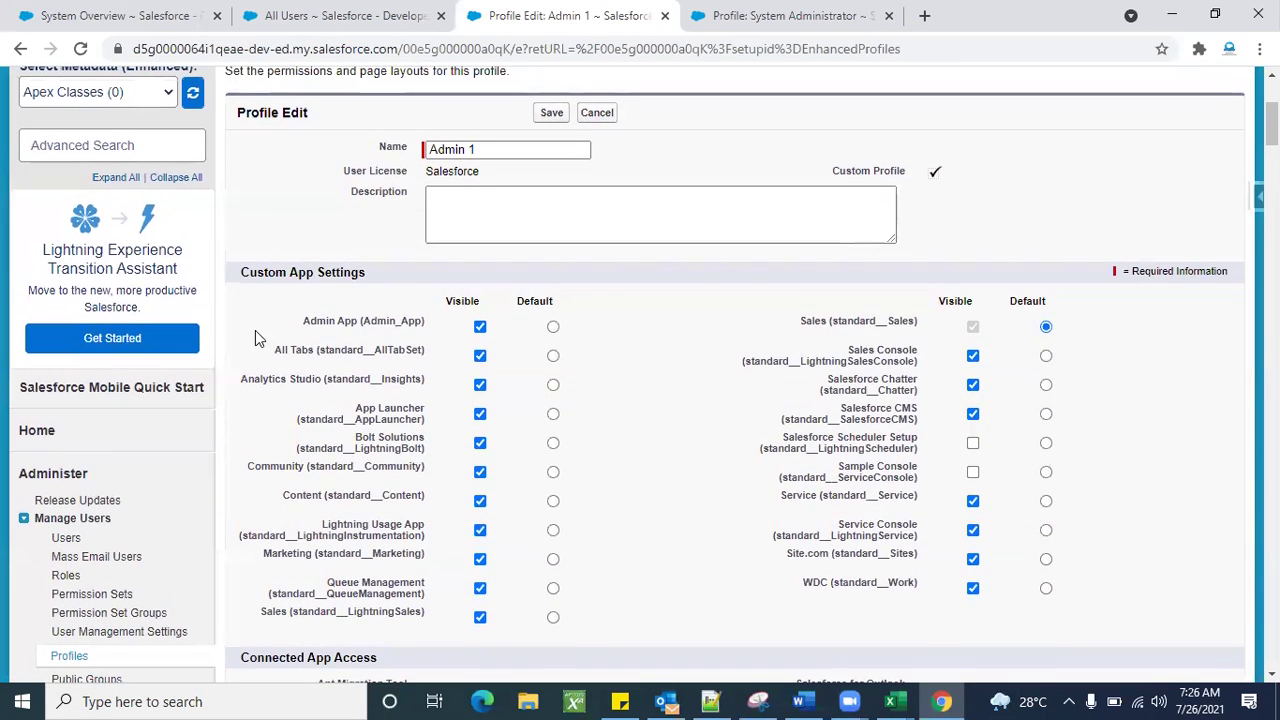
triple_click(293, 273)
click(673, 432)
scroll(673, 432, down, 1)
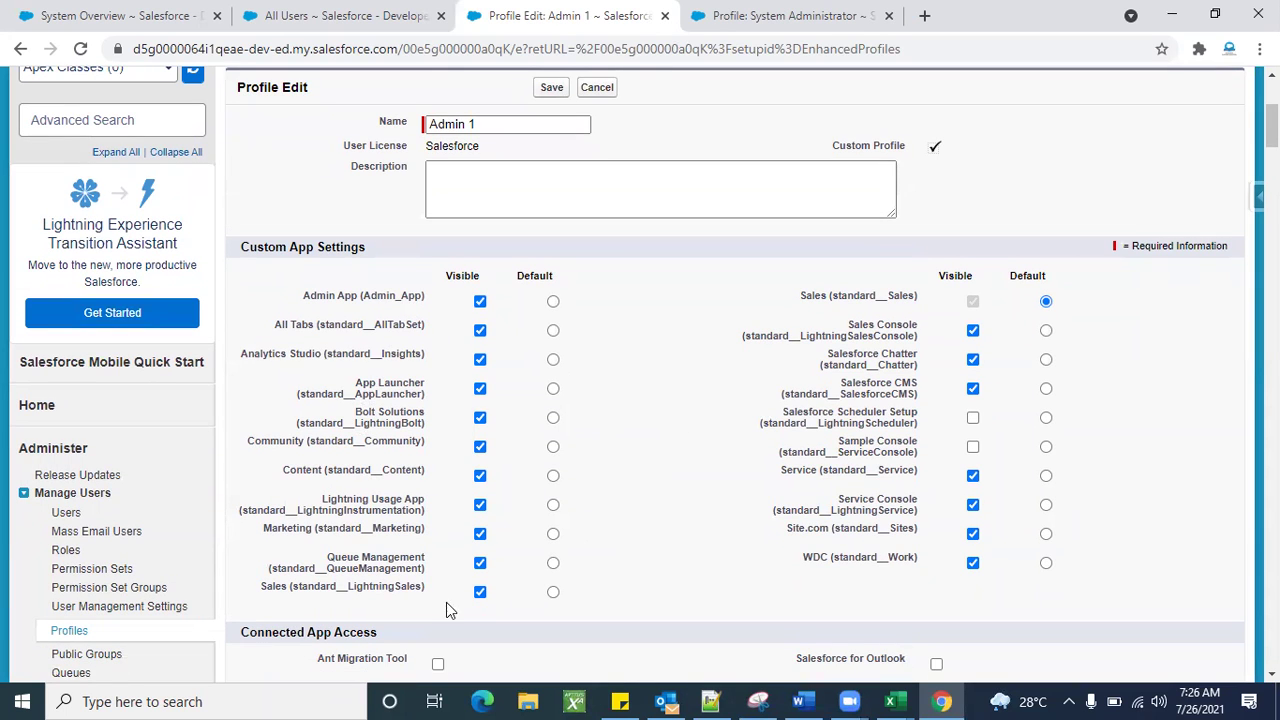
scroll(742, 393, up, 5)
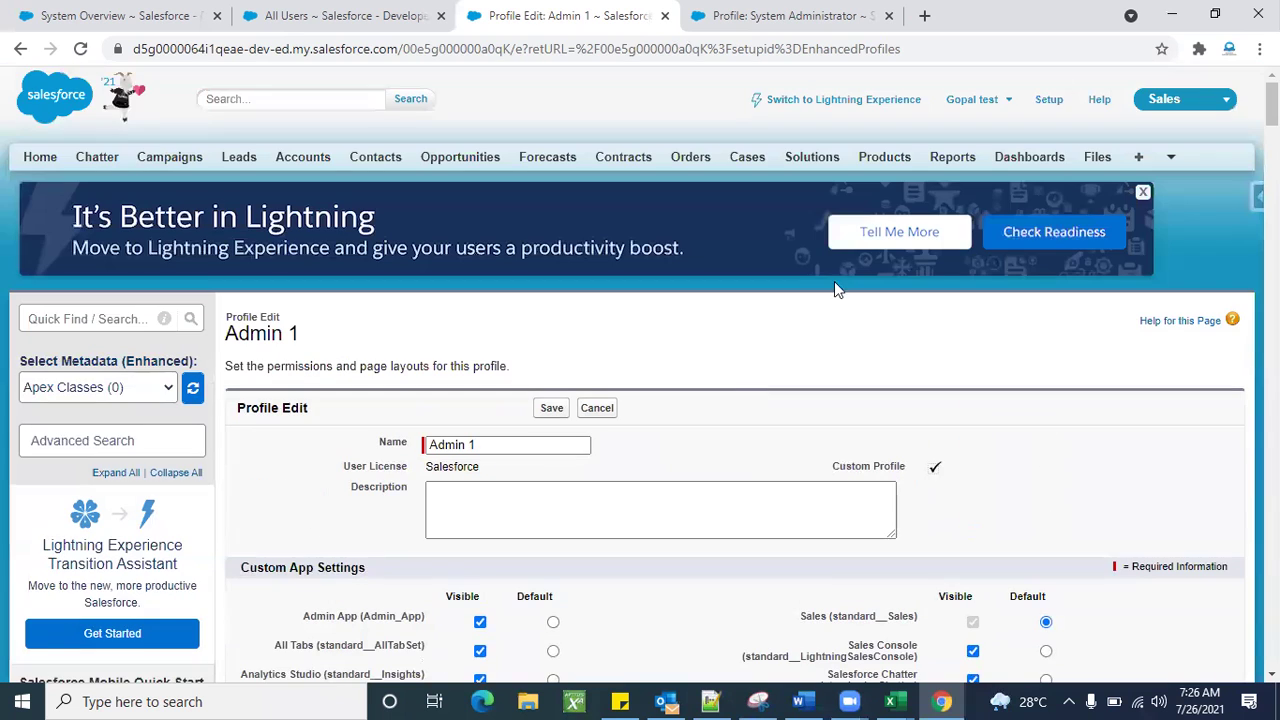
click(1183, 100)
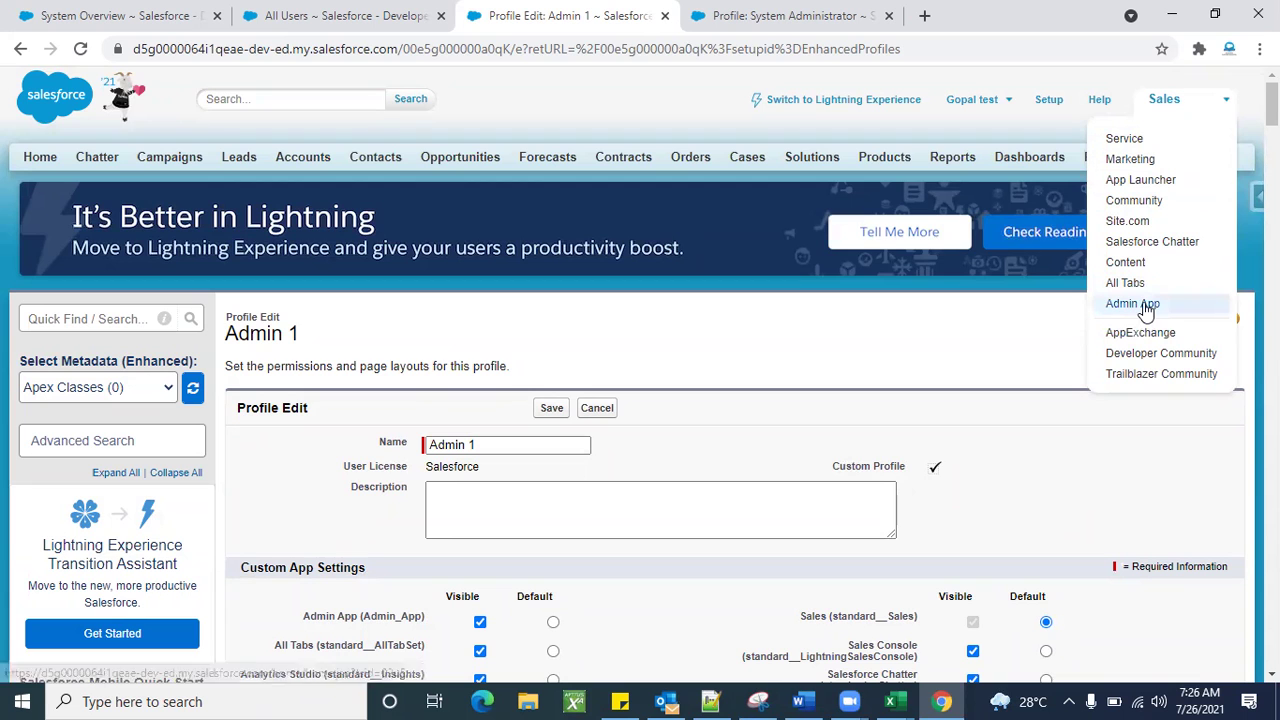
scroll(1020, 449, down, 3)
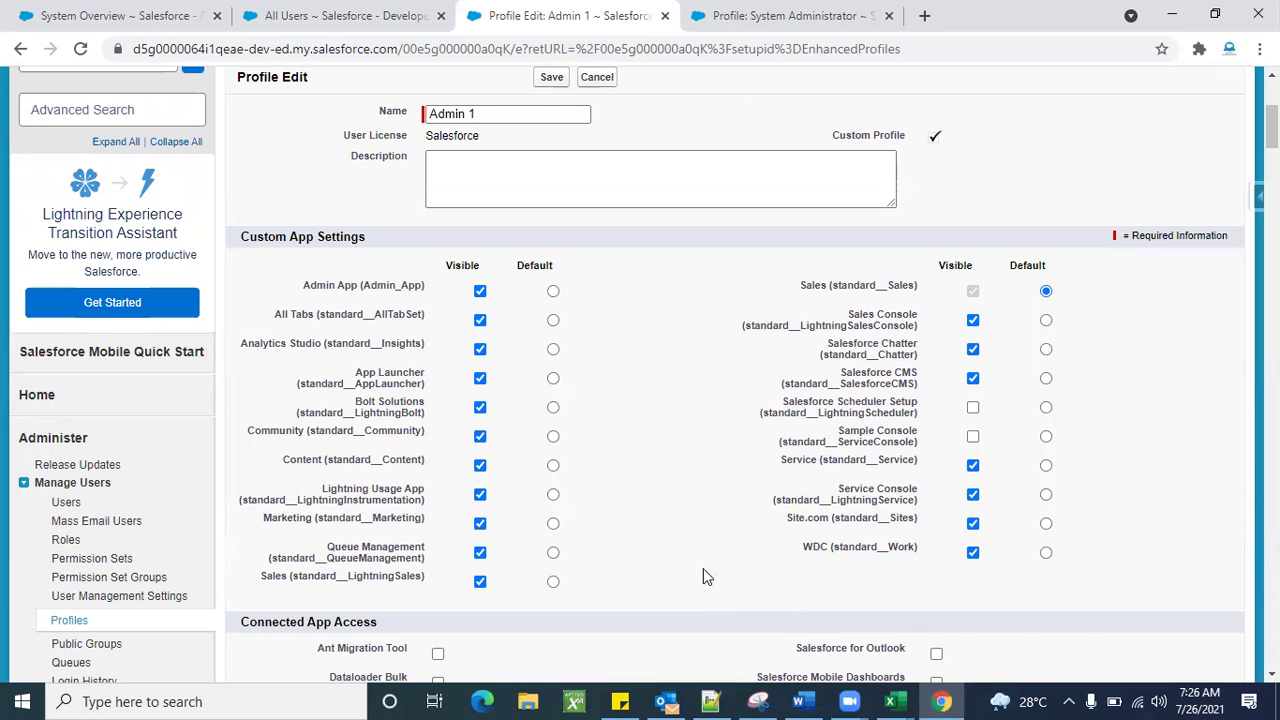
scroll(703, 576, down, 2)
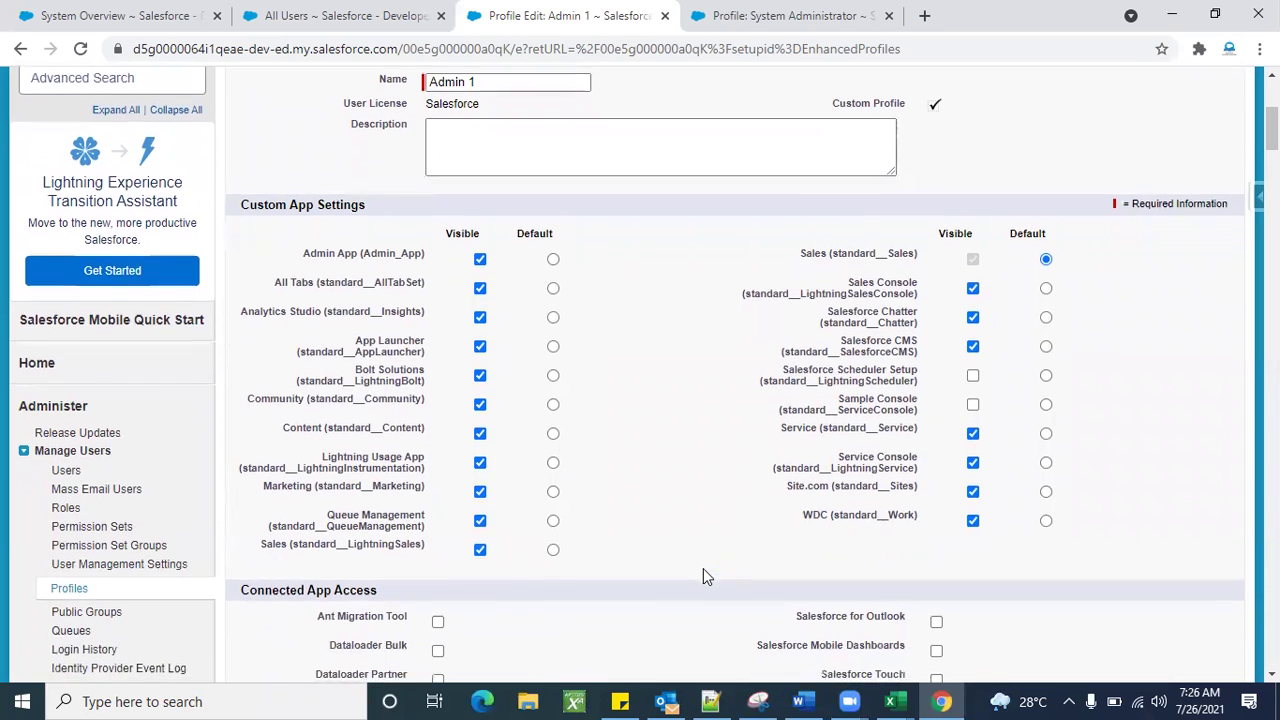
scroll(703, 576, up, 1)
Search the page for 'admin' to locate the Admin App (Admin_App) entry.
key(ctrl+f)
text(admin)
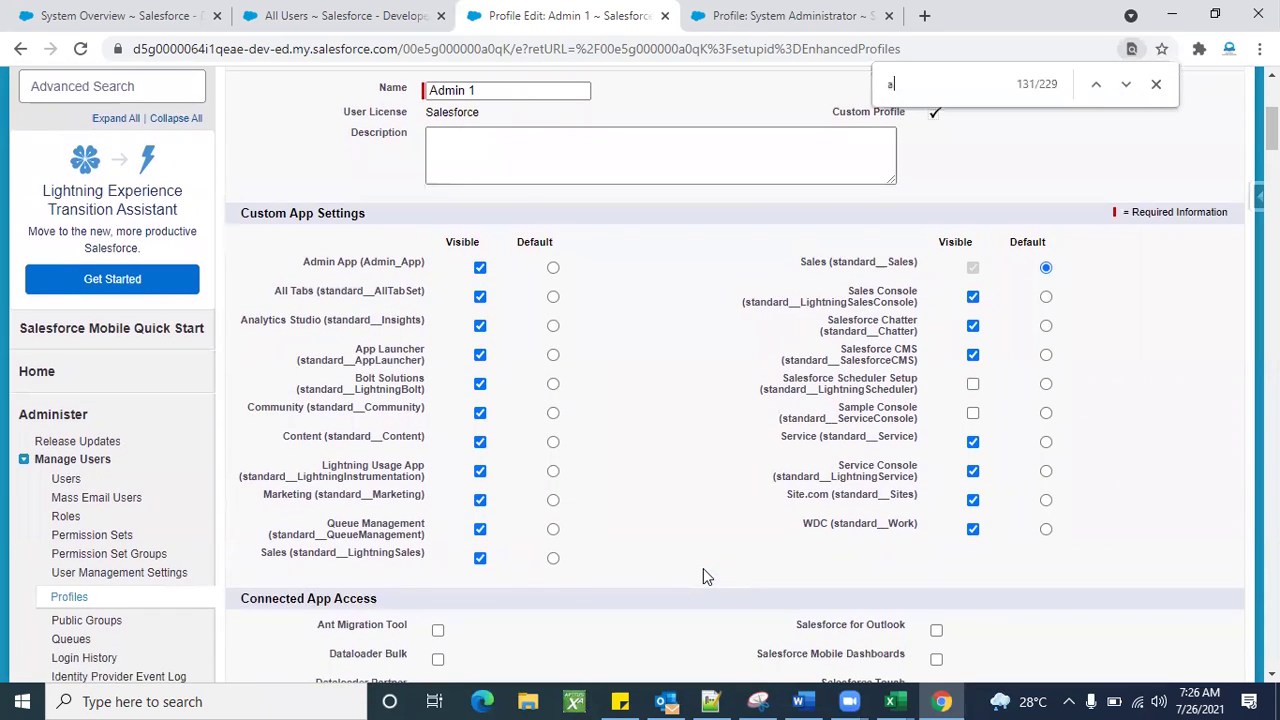
triple_click(350, 264)
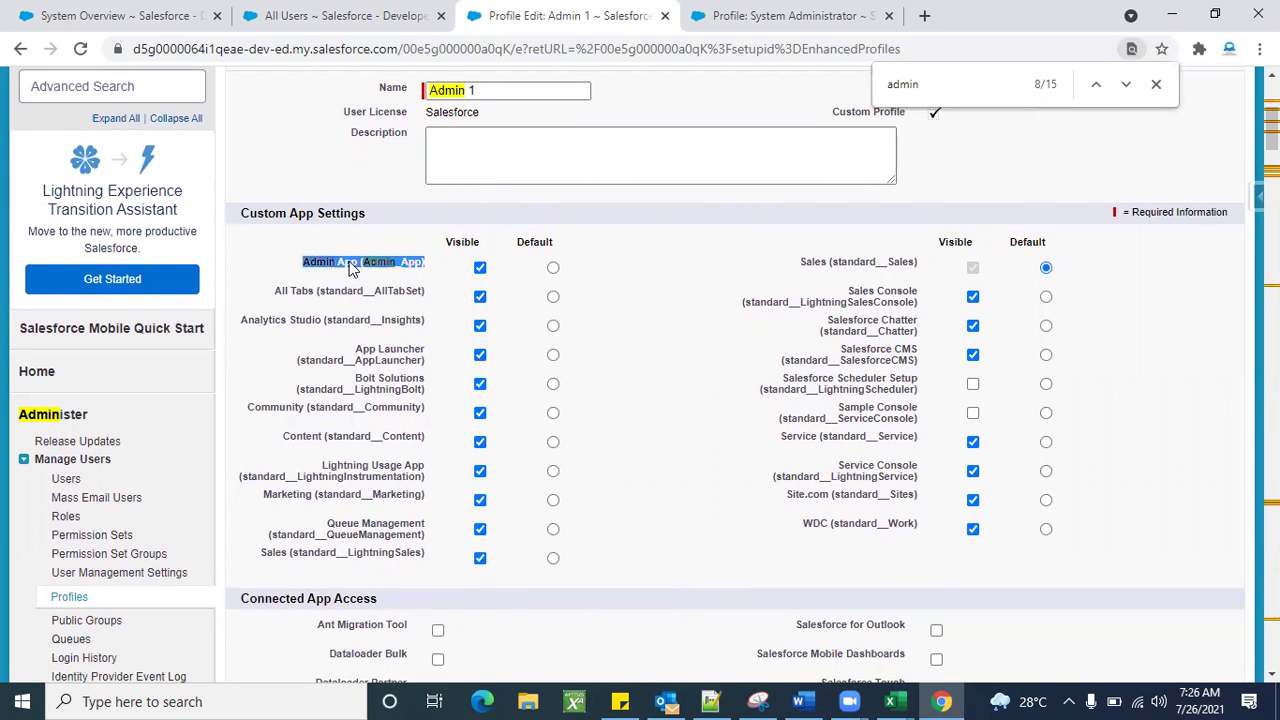
click(442, 395)
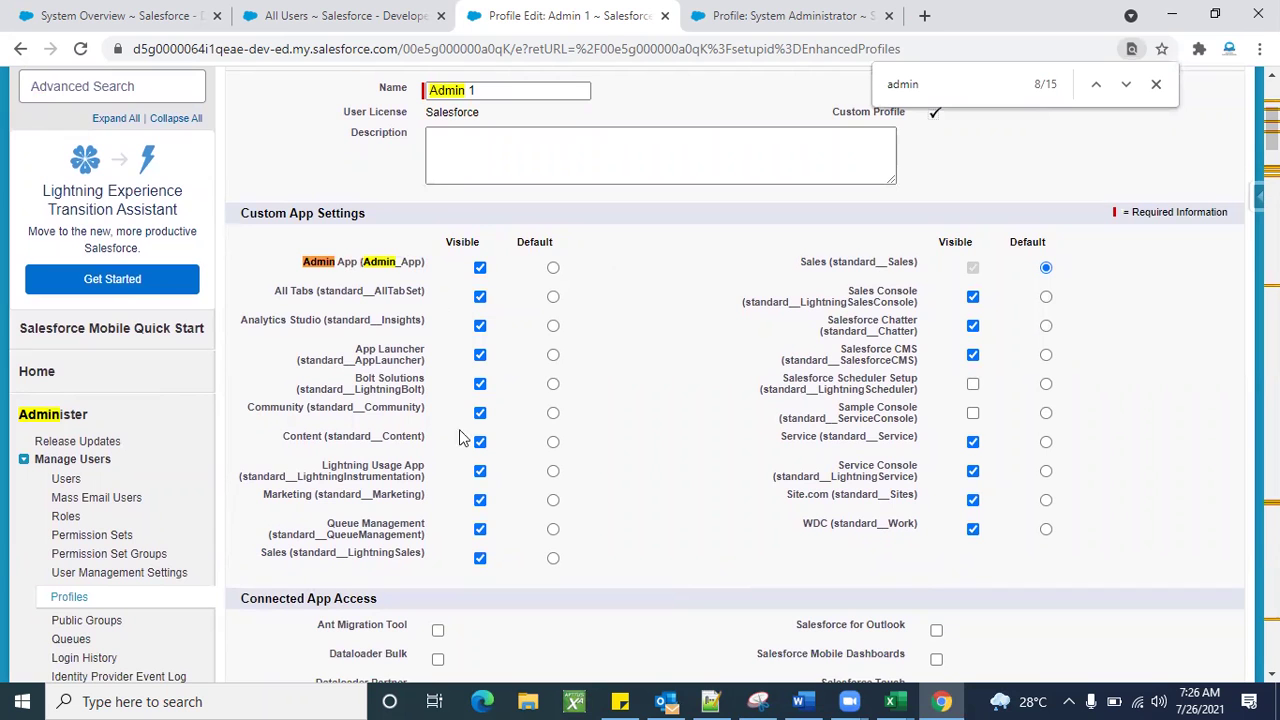
scroll(600, 270, up, 3)
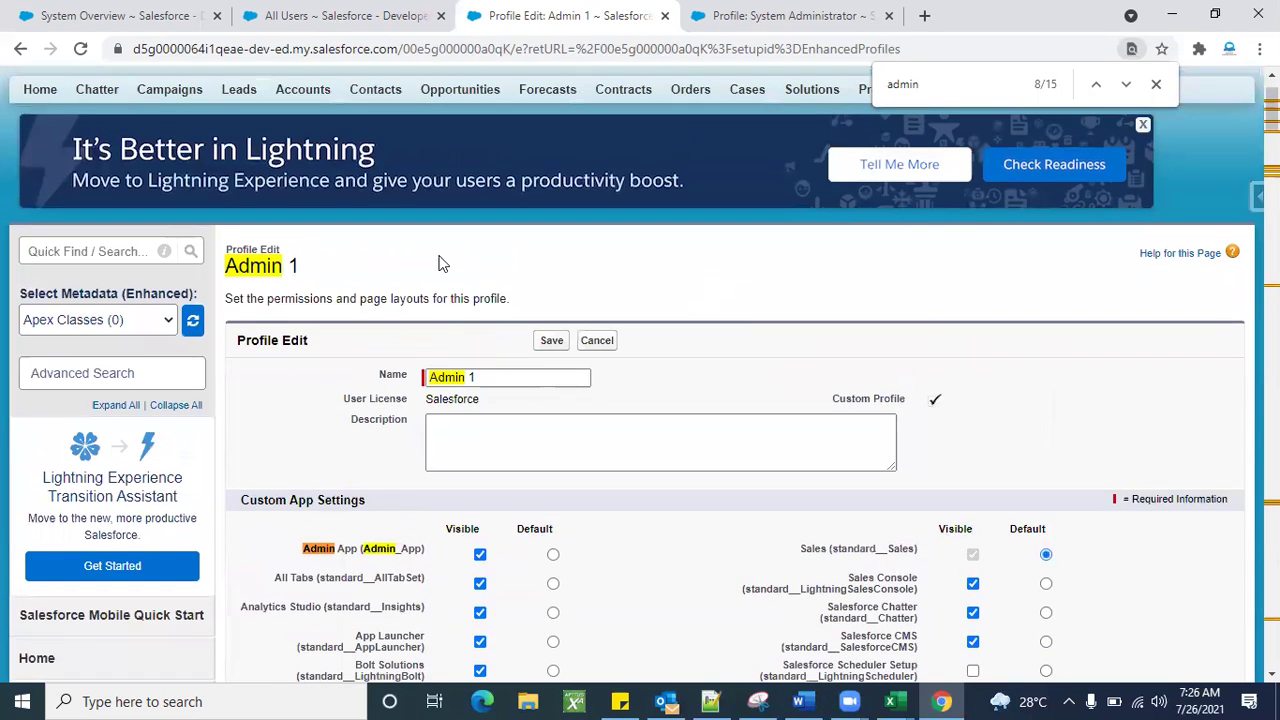
scroll(510, 297, down, 3)
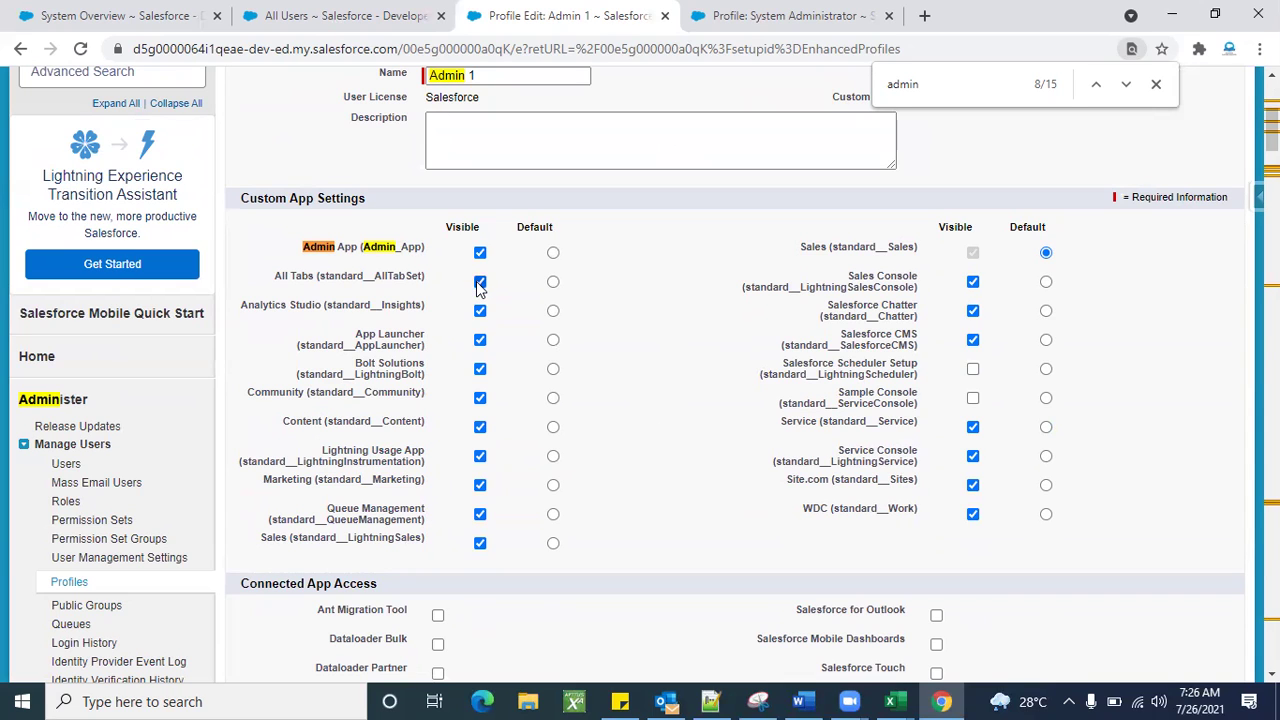
Hide All Tabs, Analytics Studio, Lightning Usage App, Marketing, Sales Console and Site.com, then save.
click(480, 283)
click(480, 312)
click(480, 457)
click(481, 487)
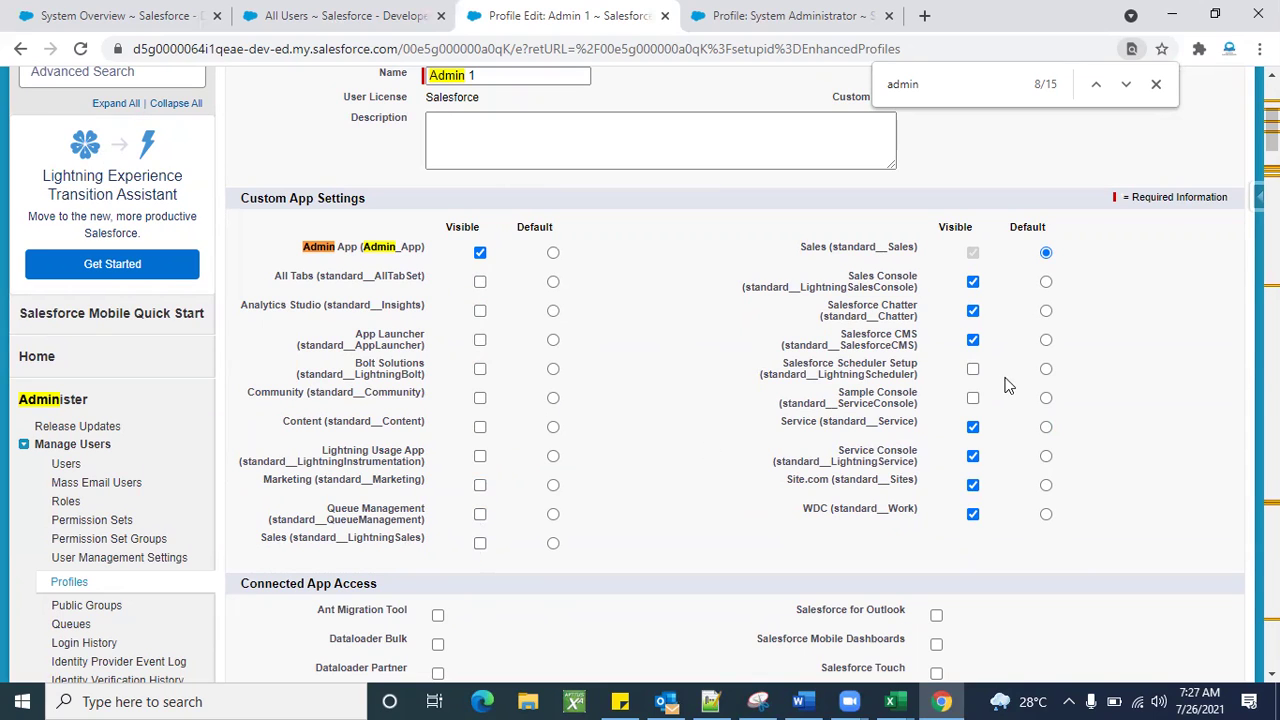
click(973, 284)
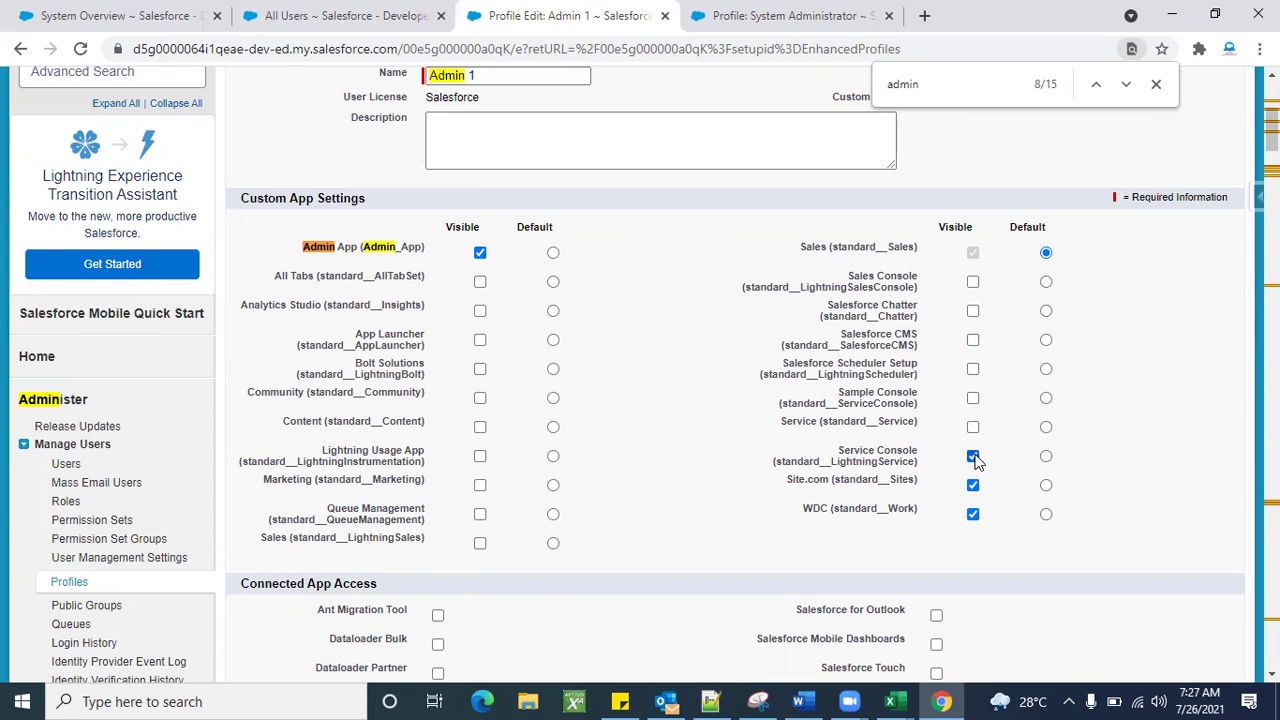
click(973, 485)
scroll(714, 566, up, 2)
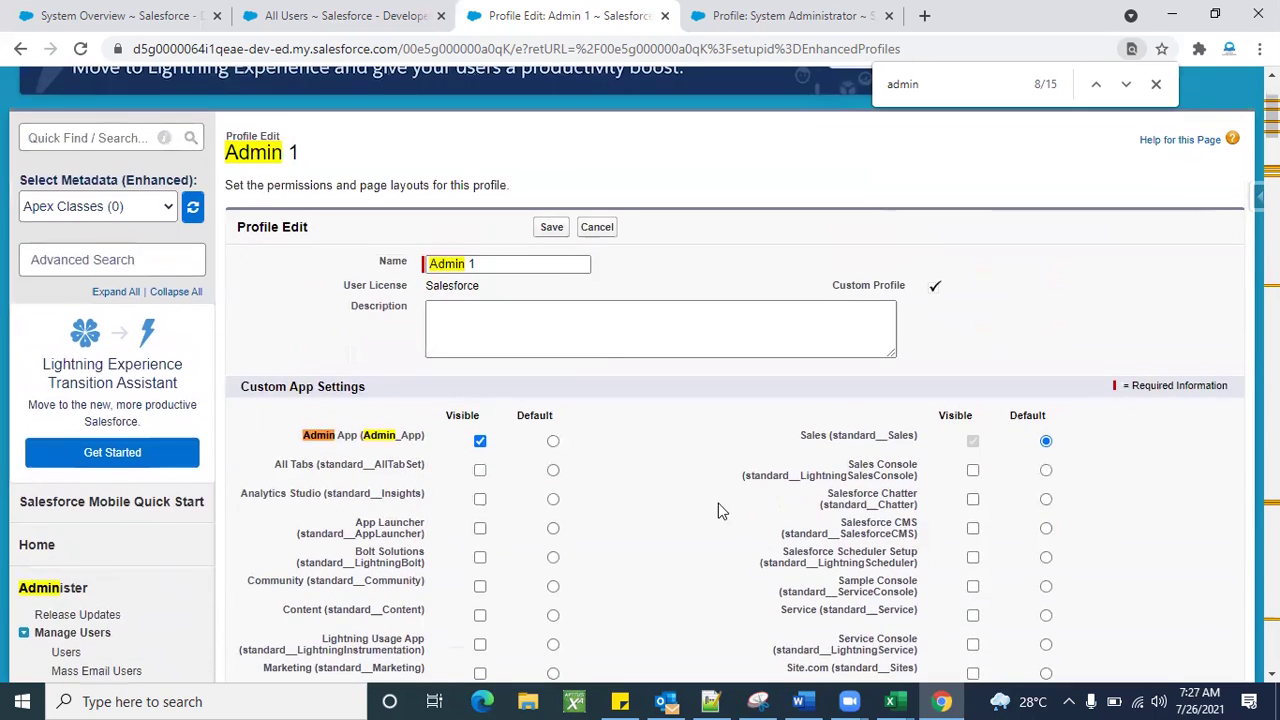
scroll(729, 500, down, 1)
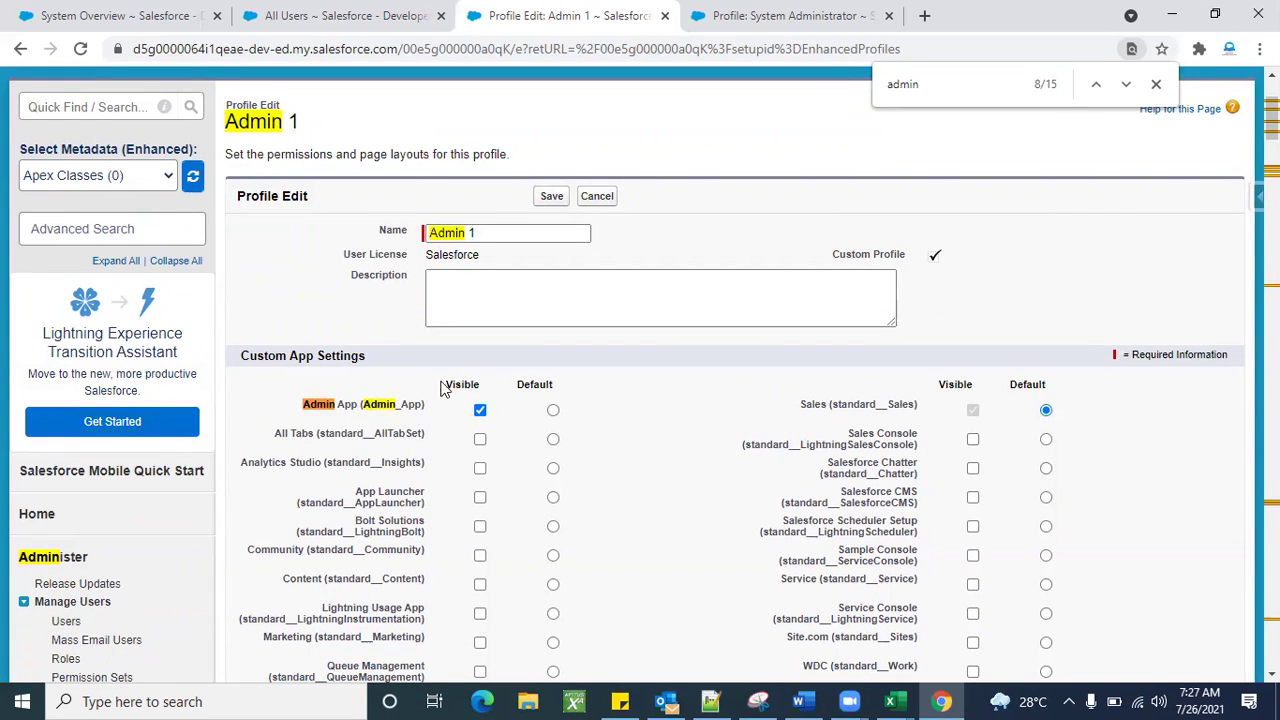
scroll(677, 517, down, 2)
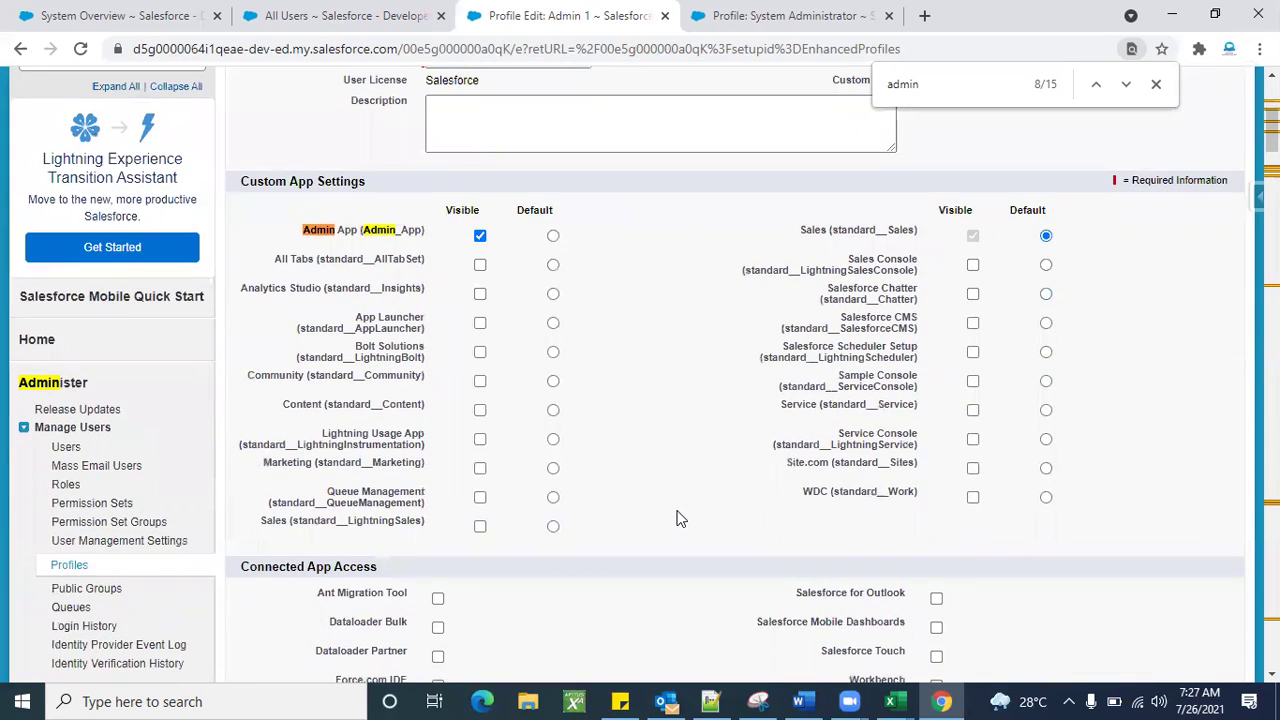
scroll(677, 517, up, 2)
click(551, 230)
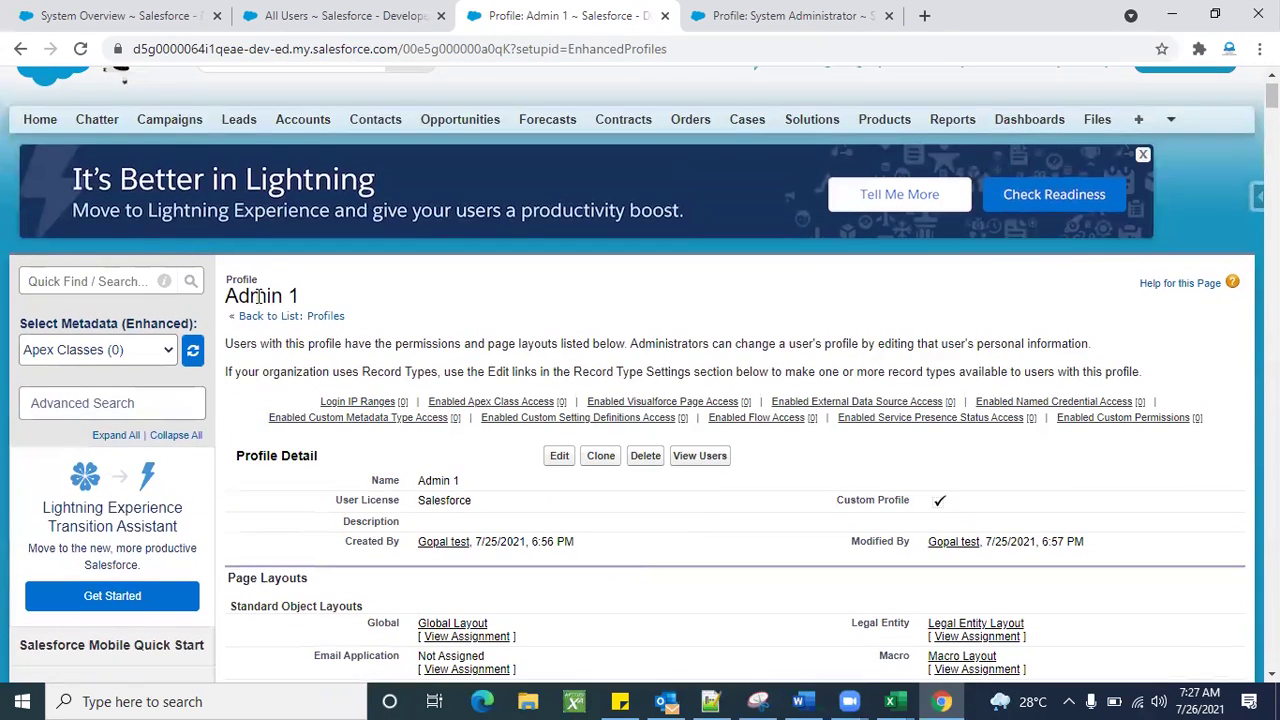
Review the saved Admin 1 profile and app menu, then return to the six-user All Users list.
scroll(508, 537, down, 2)
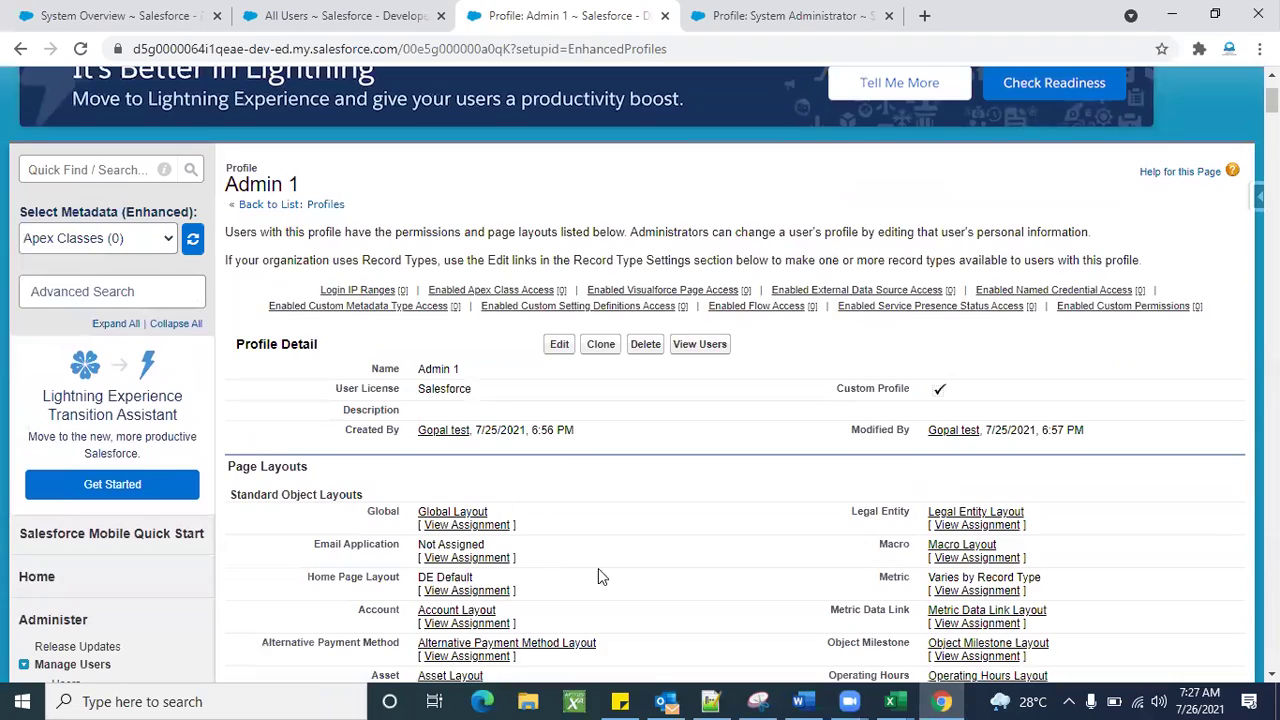
scroll(624, 556, down, 10)
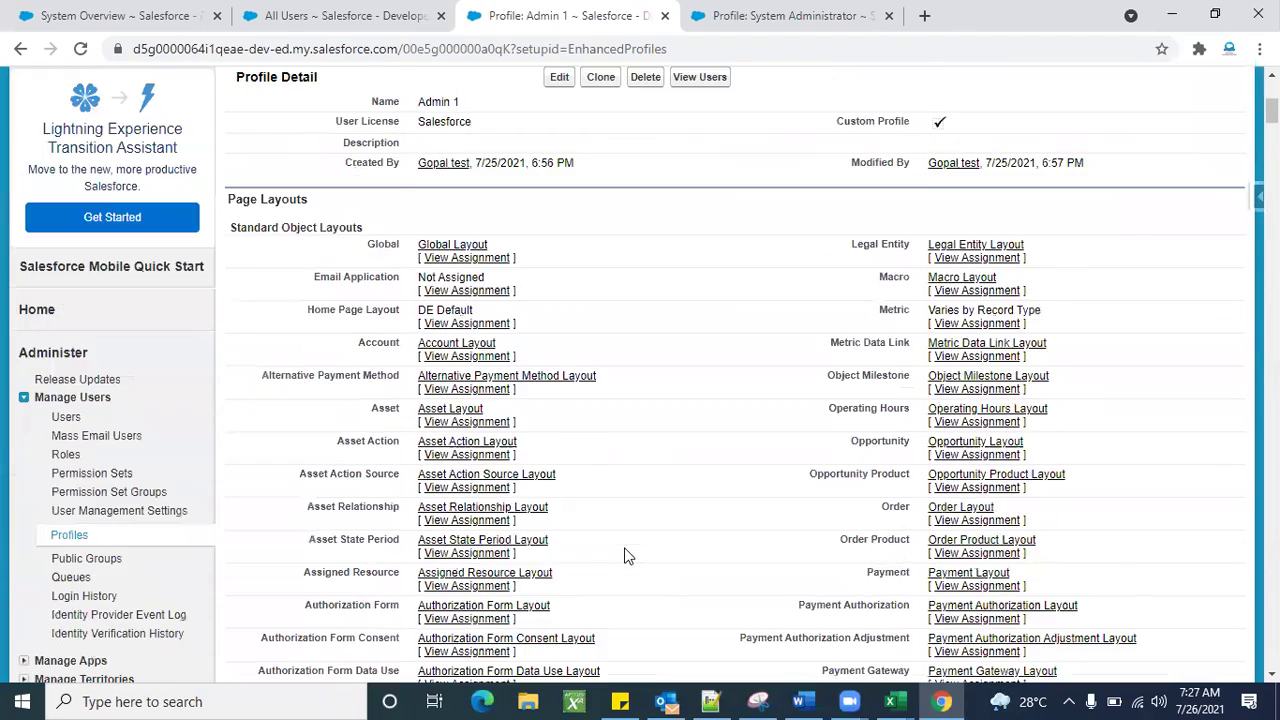
scroll(624, 556, up, 9)
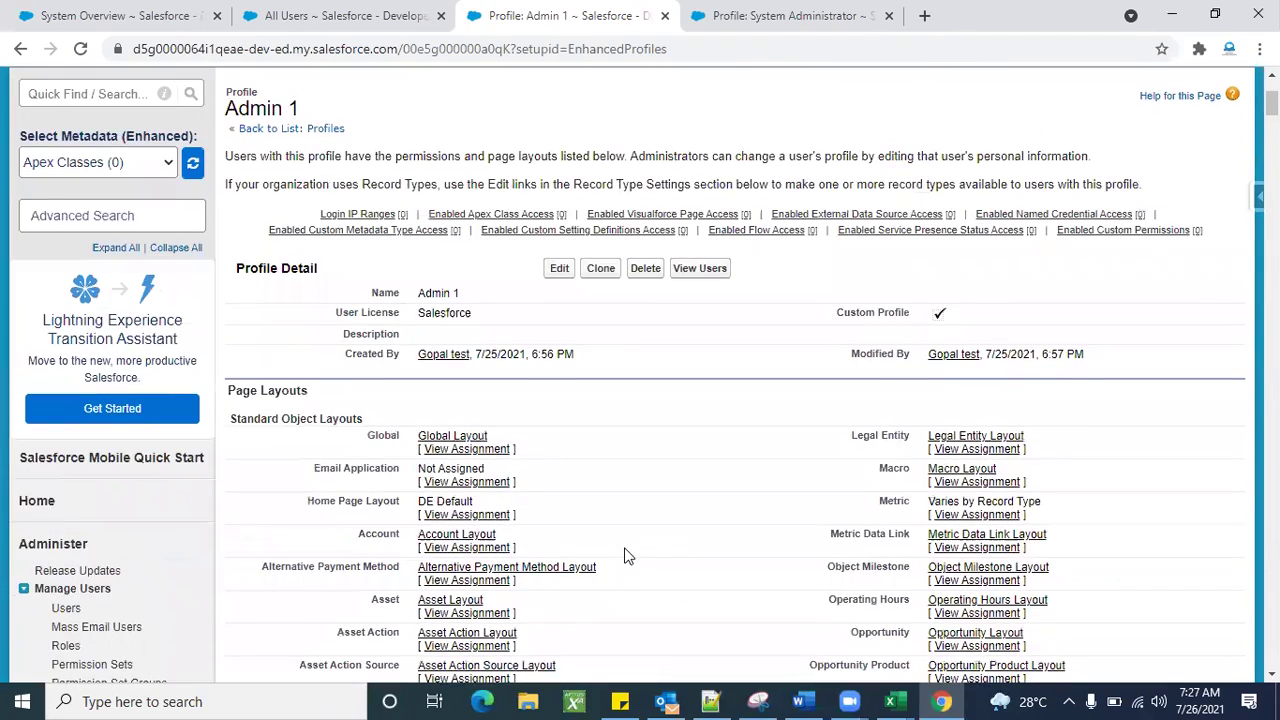
scroll(624, 556, down, 20)
scroll(624, 556, up, 20)
scroll(1200, 120, up, 2)
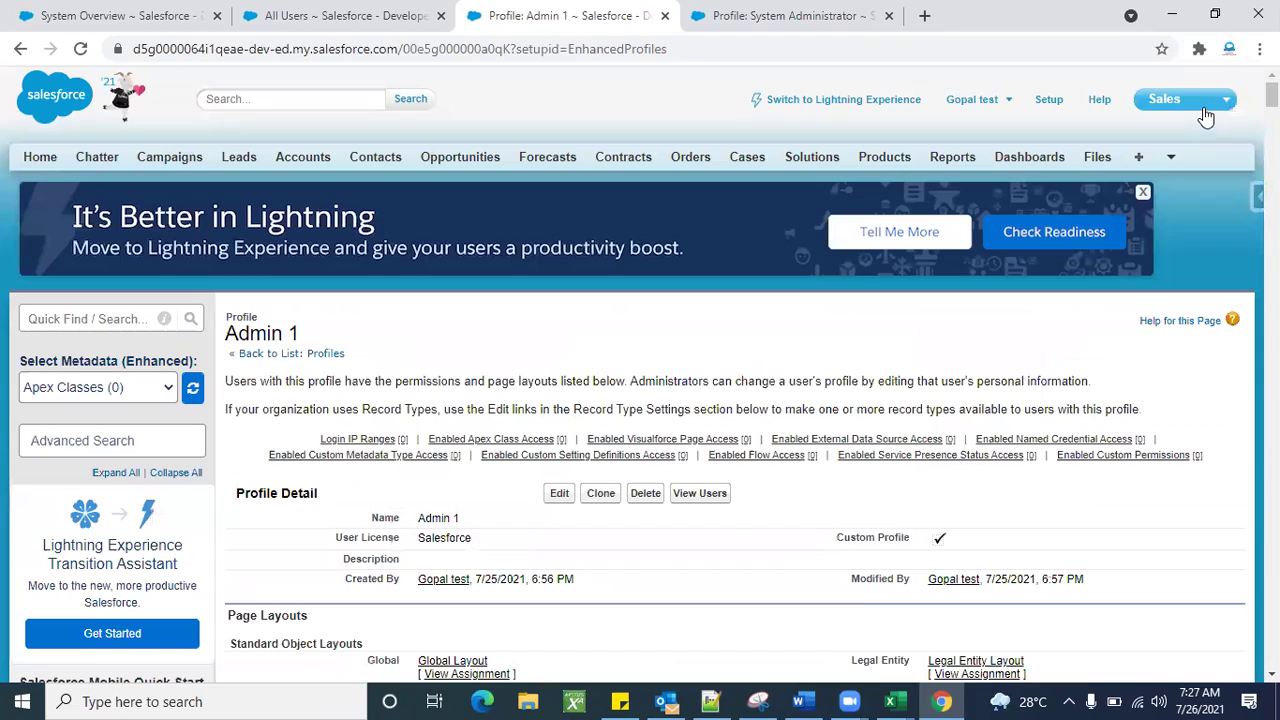
click(1205, 102)
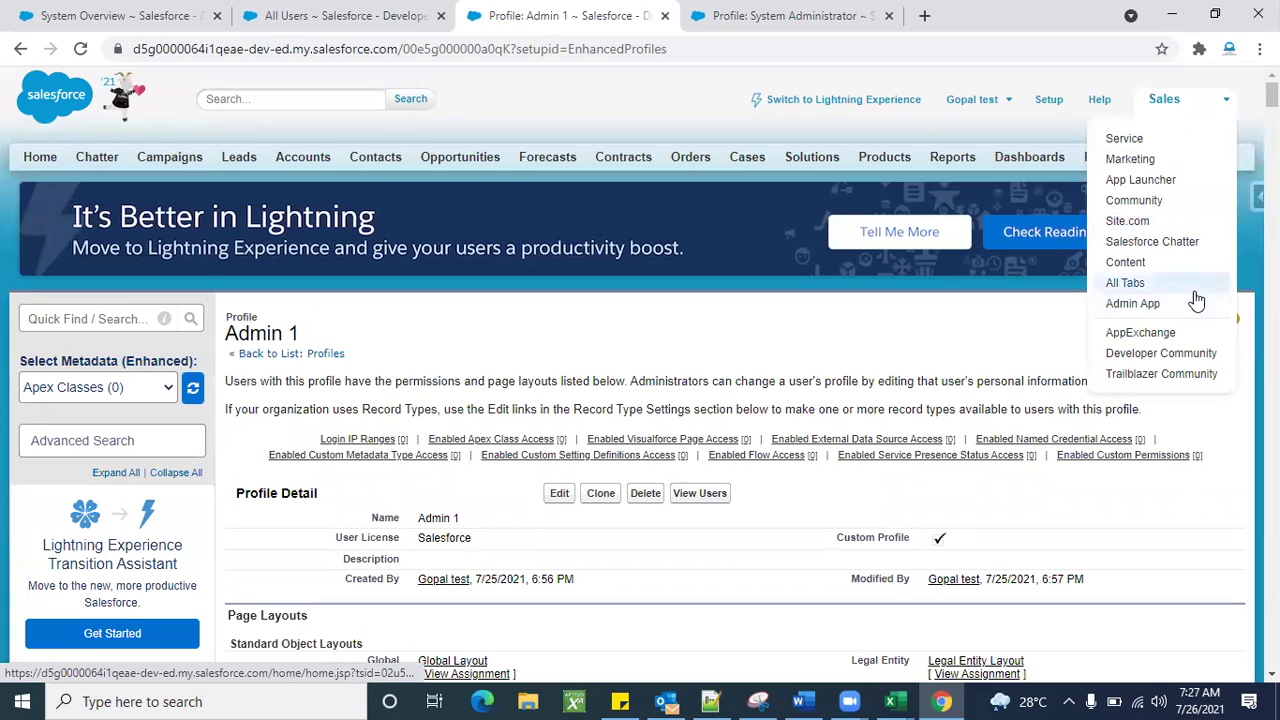
click(965, 334)
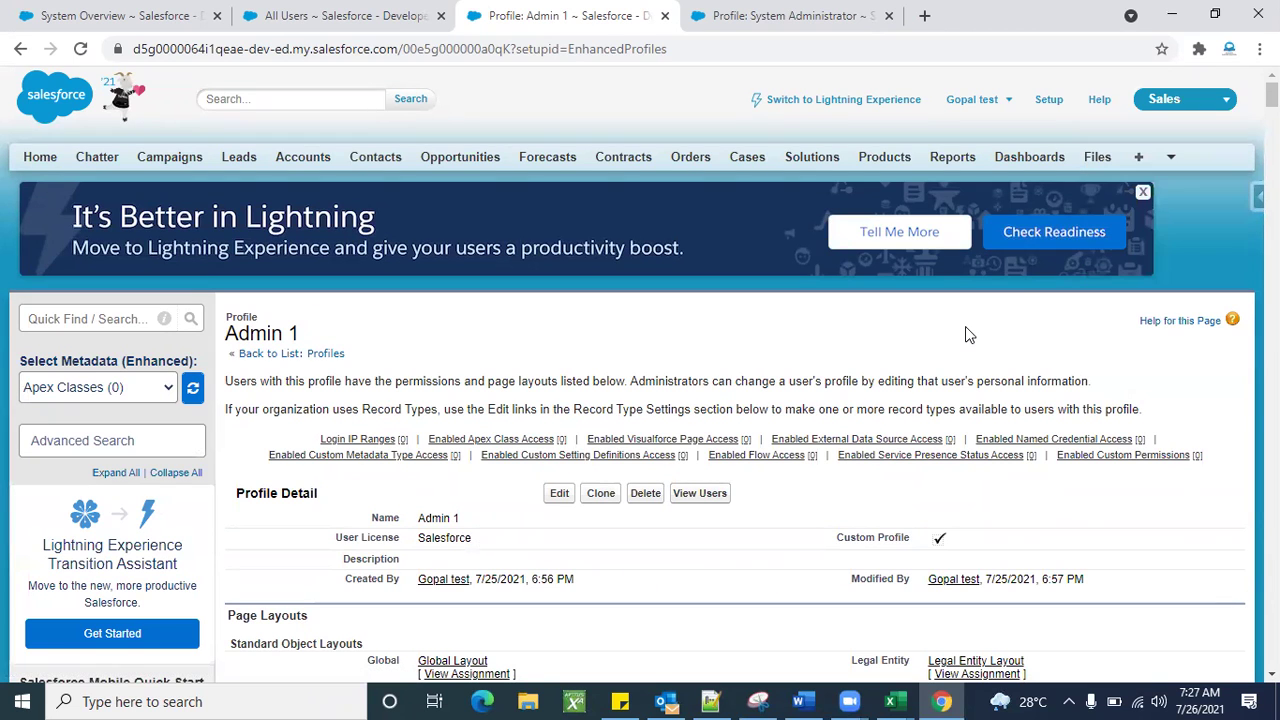
click(330, 14)
scroll(400, 400, down, 1)
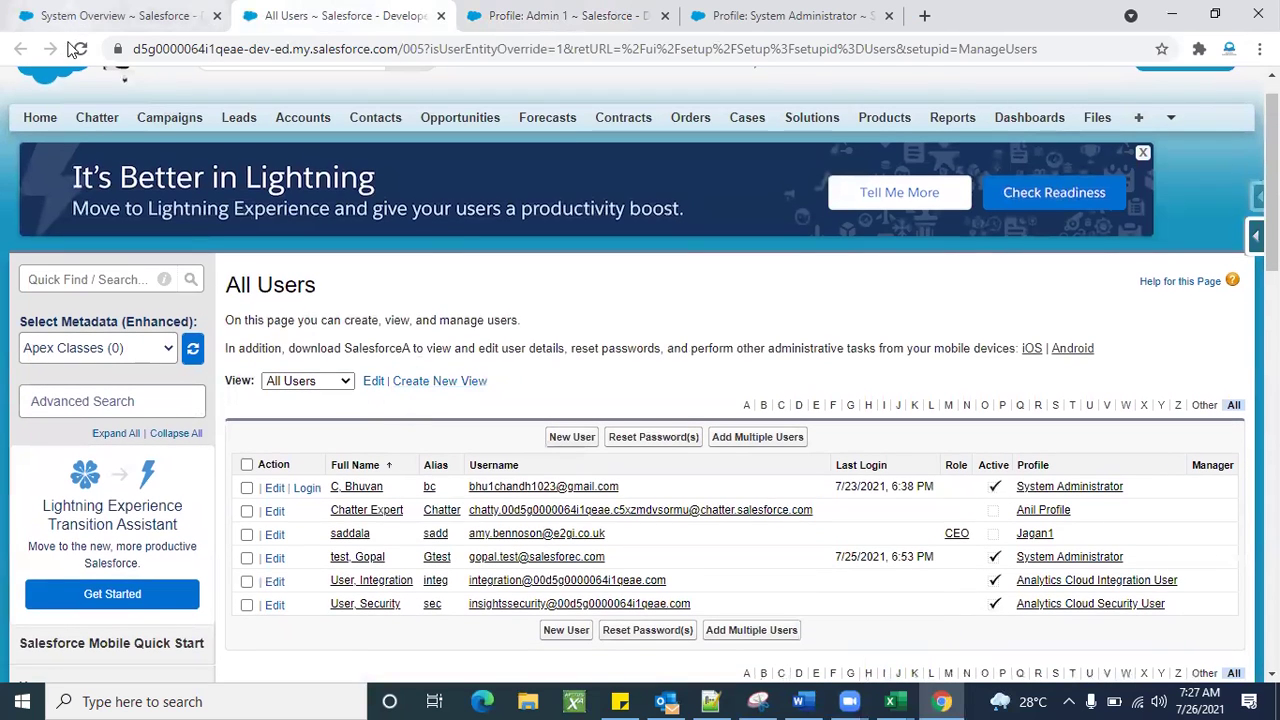
Change the first listed user's profile from System Administrator to Admin 1 and save.
click(77, 49)
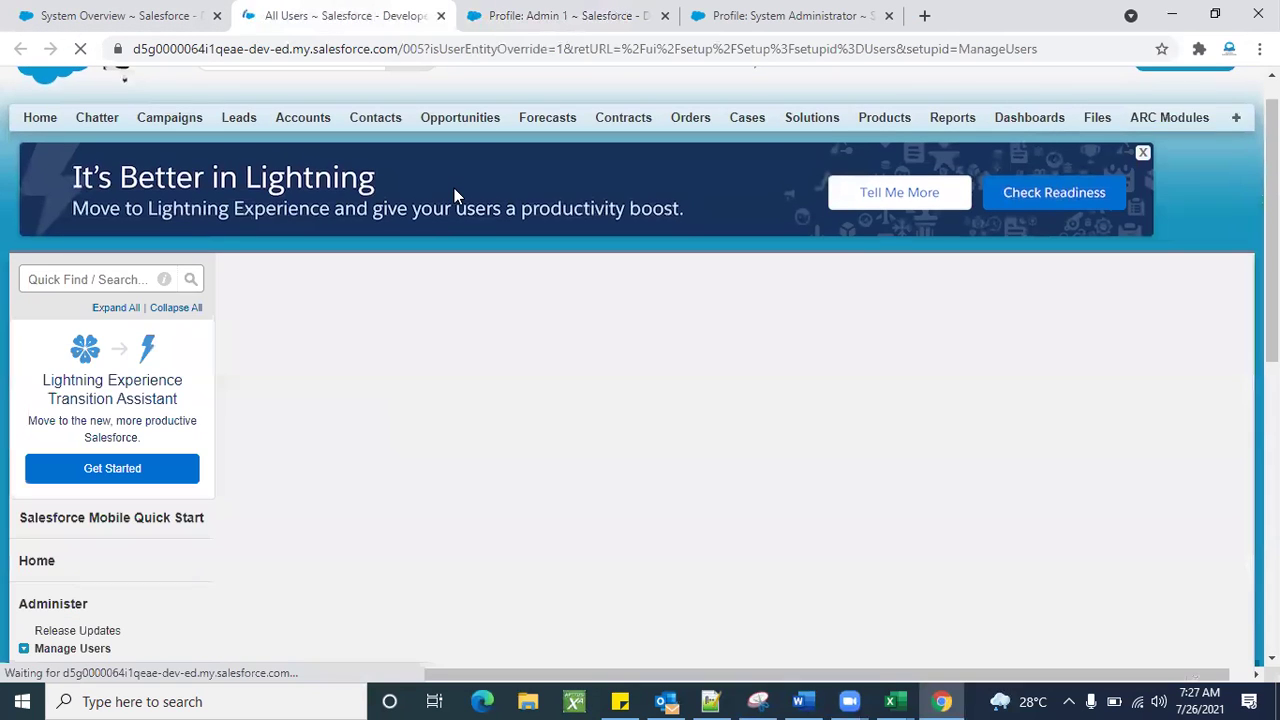
scroll(465, 471, down, 1)
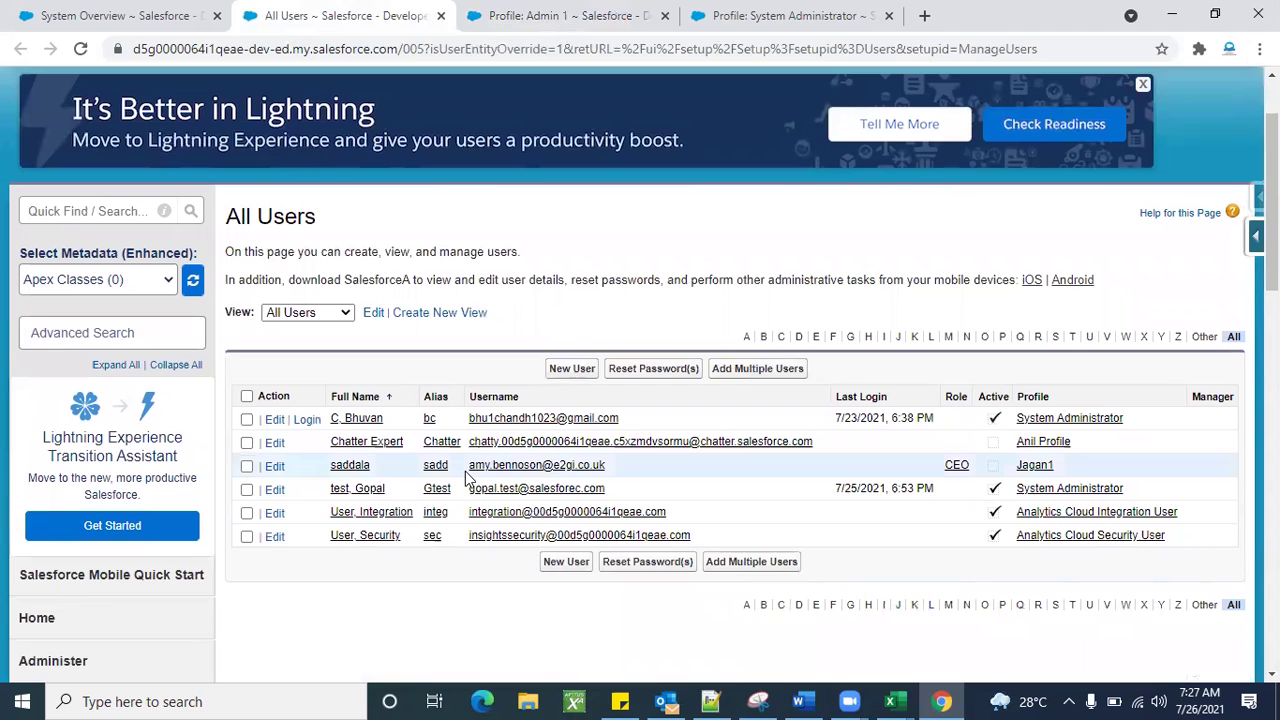
click(275, 420)
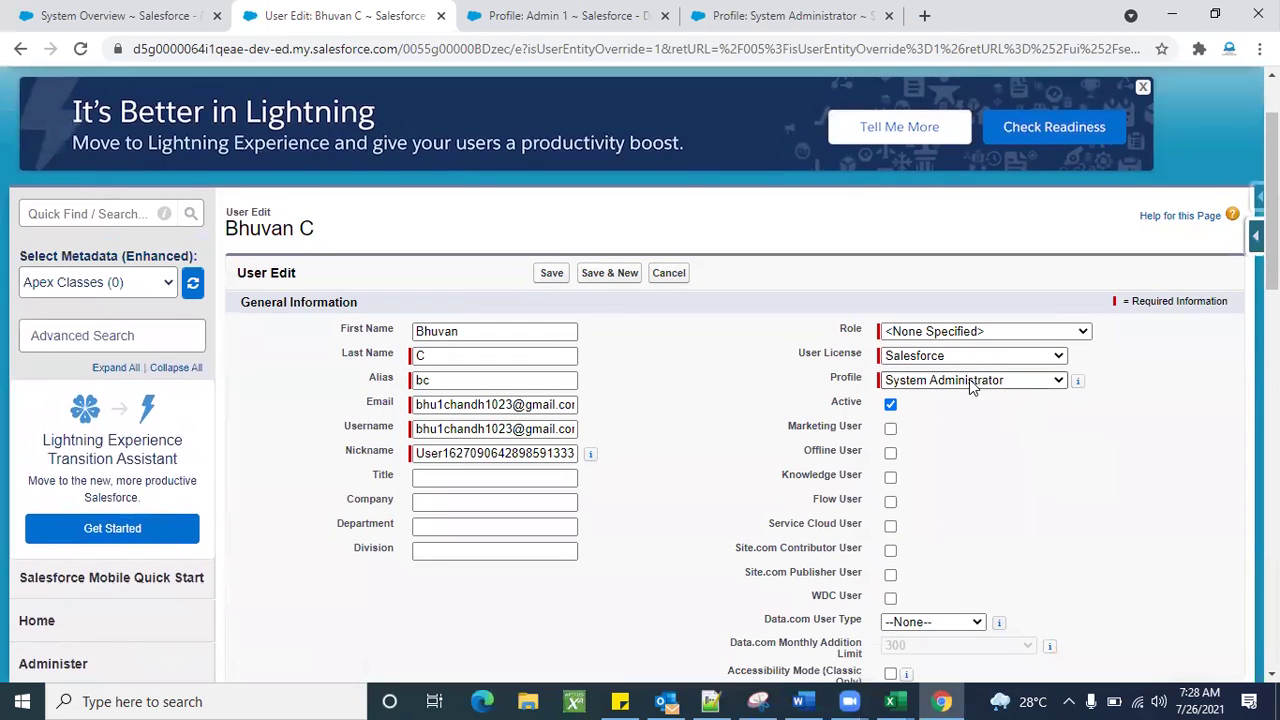
click(970, 385)
click(950, 399)
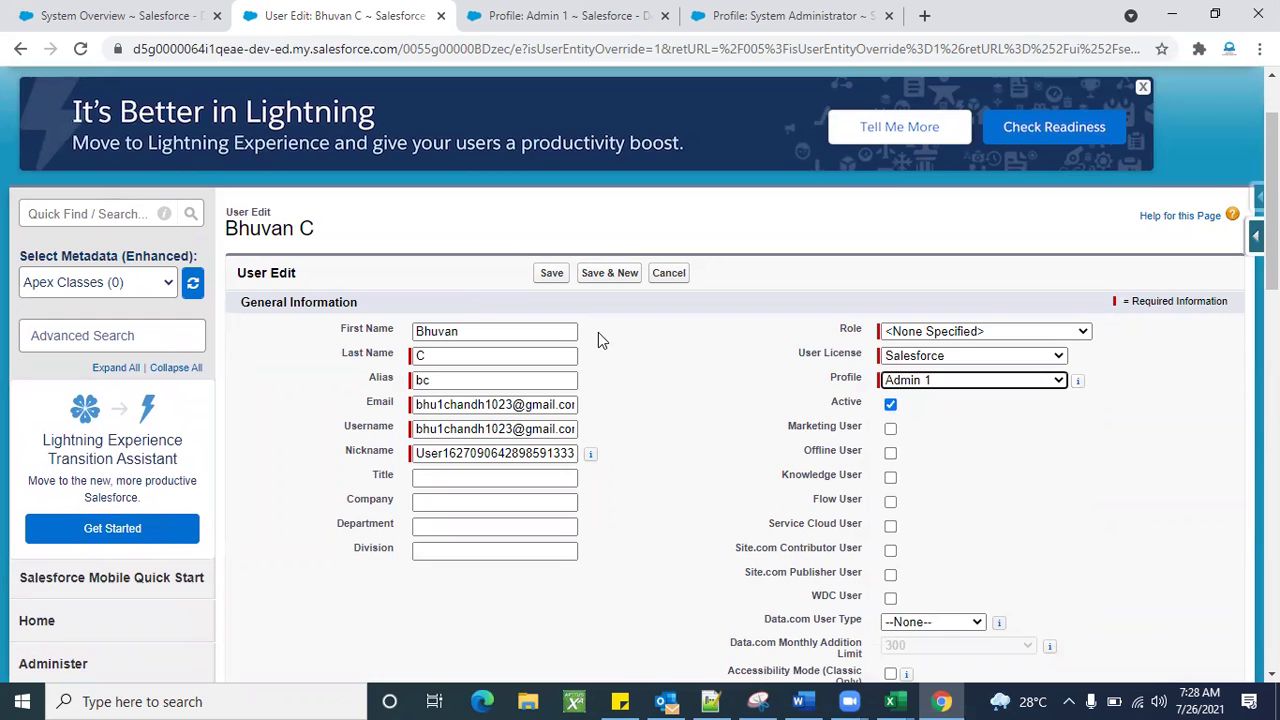
click(552, 274)
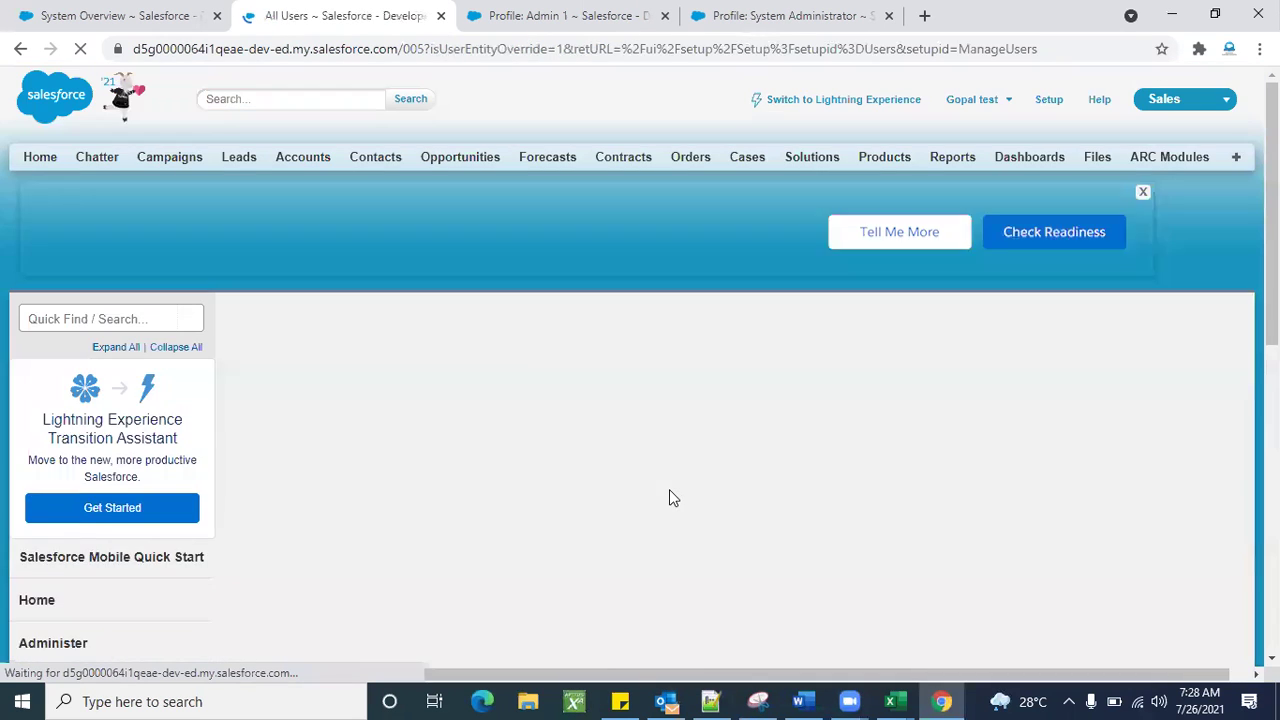
scroll(709, 523, down, 1)
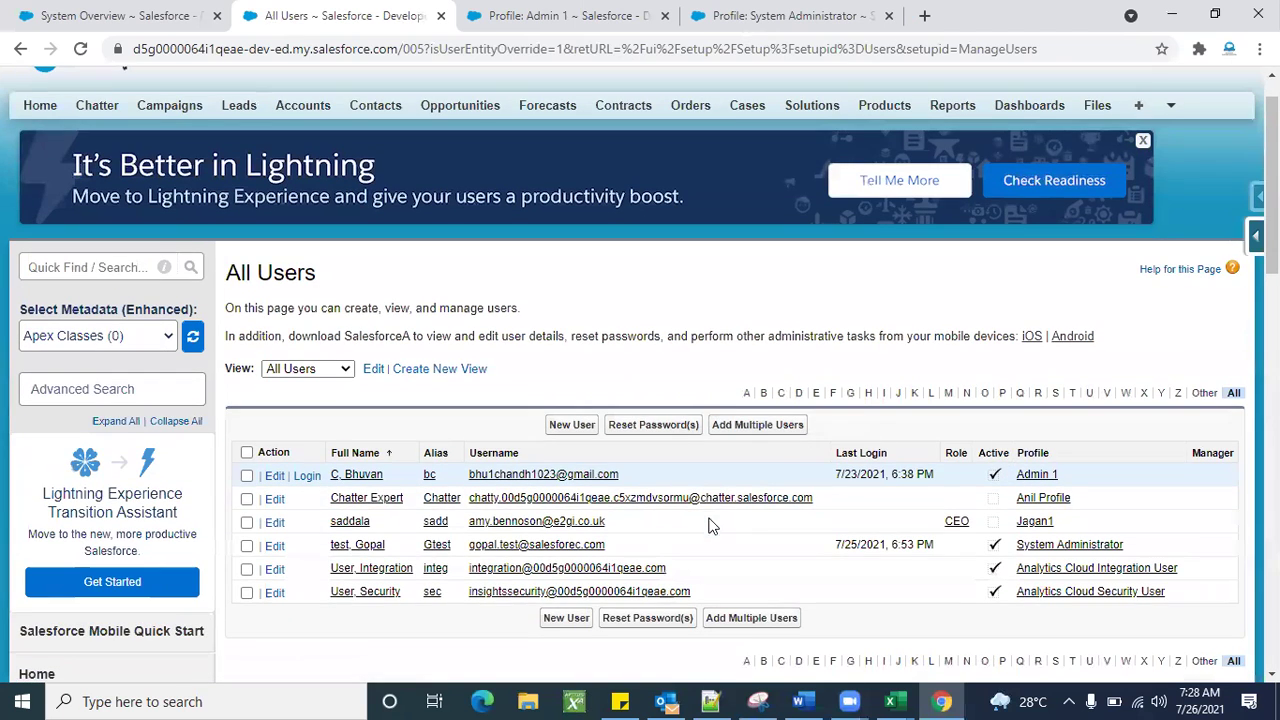
scroll(705, 245, up, 1)
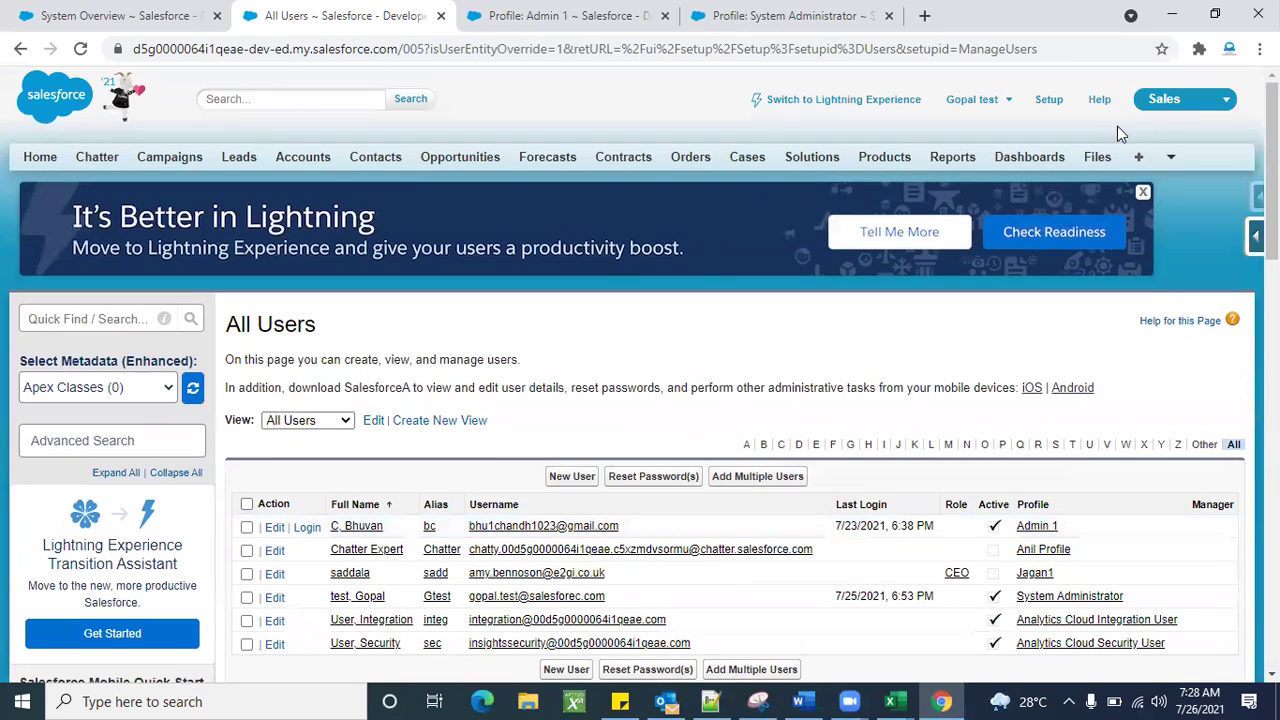
click(1160, 101)
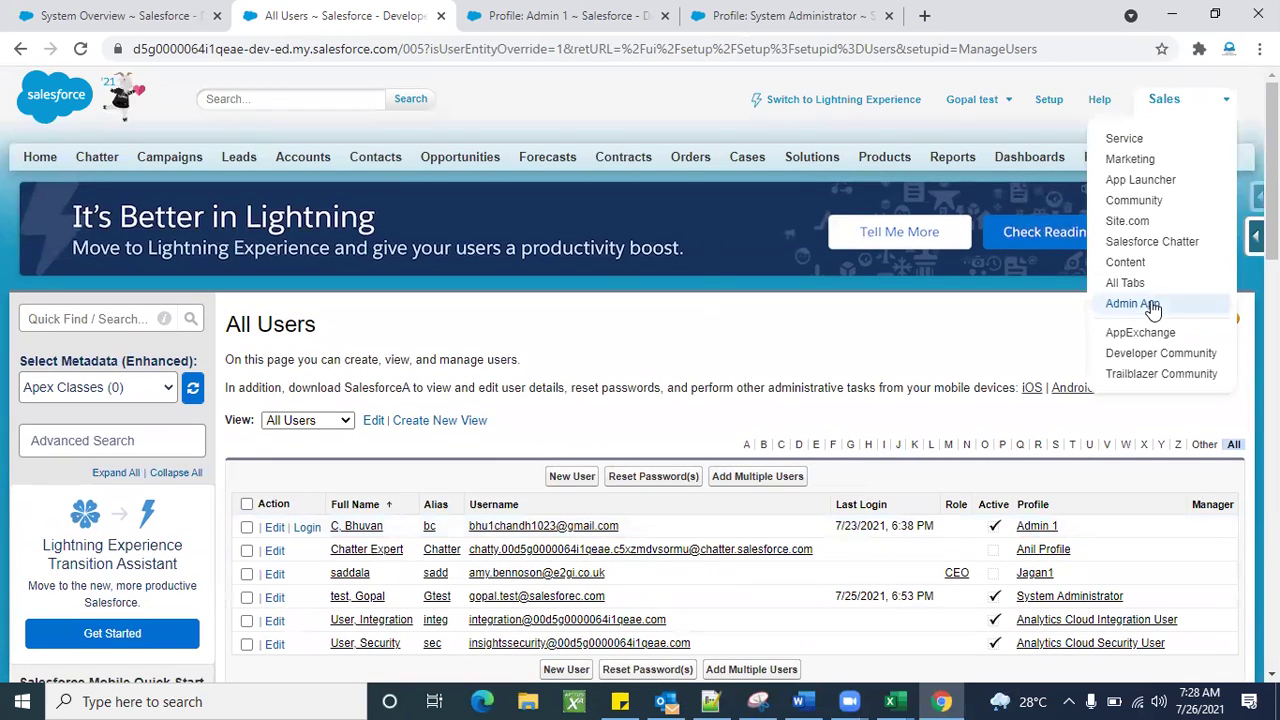
click(893, 359)
scroll(536, 300, down, 1)
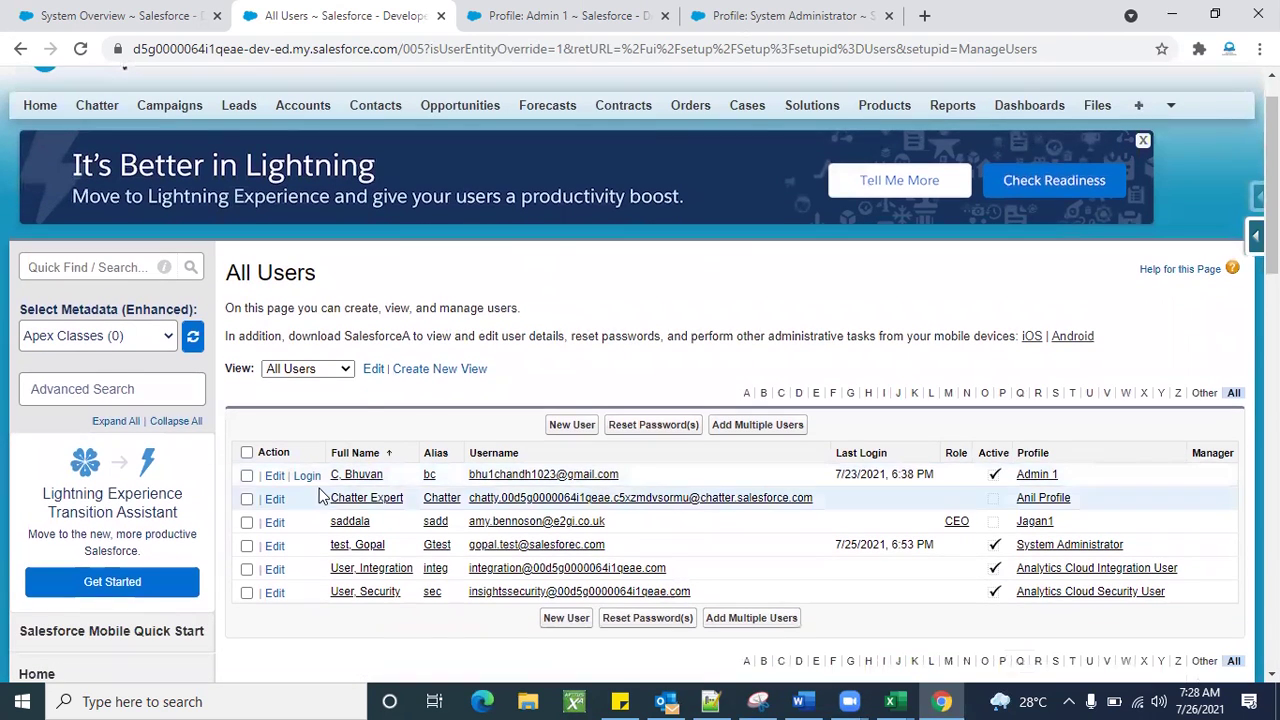
scroll(530, 335, up, 1)
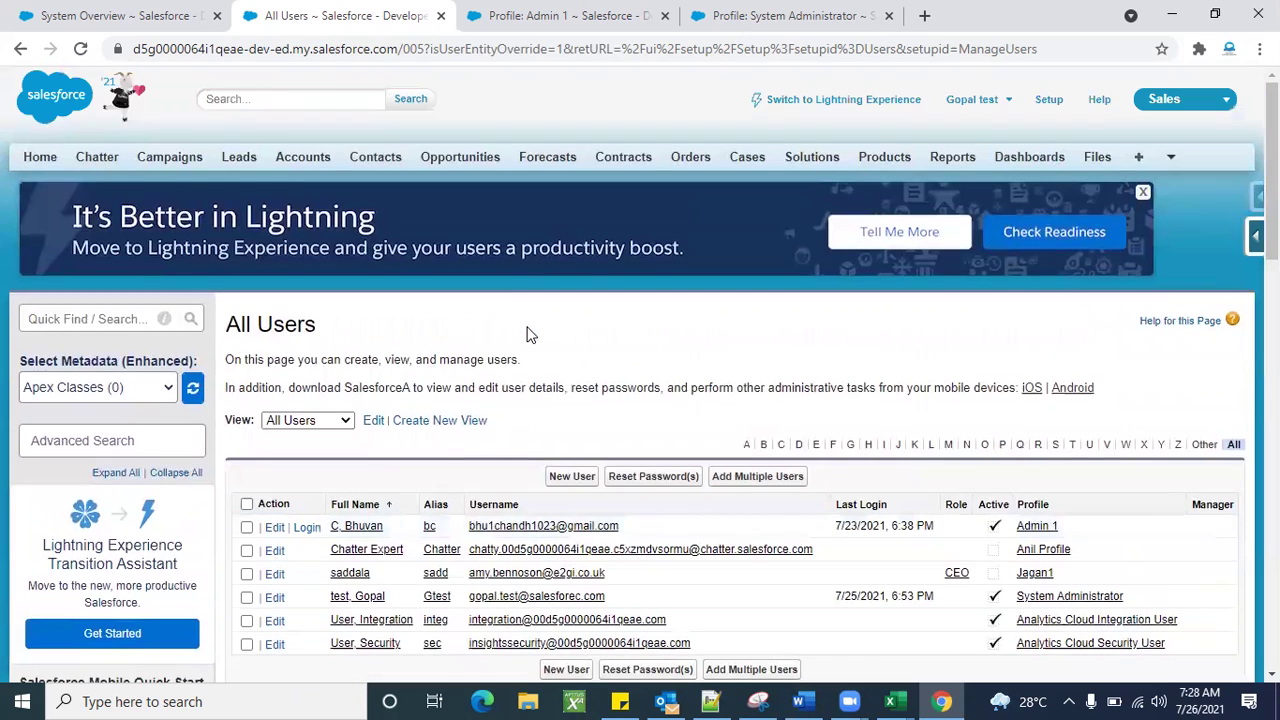
click(134, 320)
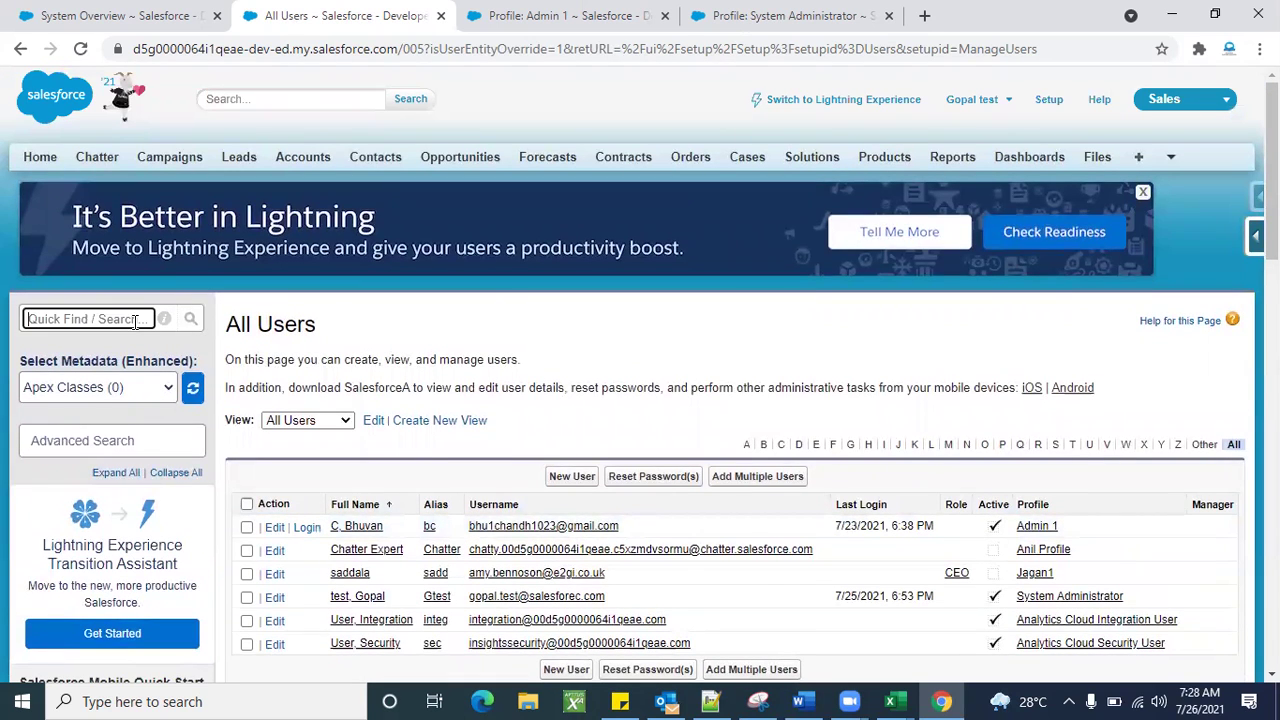
Find Login Access Policies with Quick Find 'login' and open it in a new browser tab.
text(login)
scroll(134, 321, down, 2)
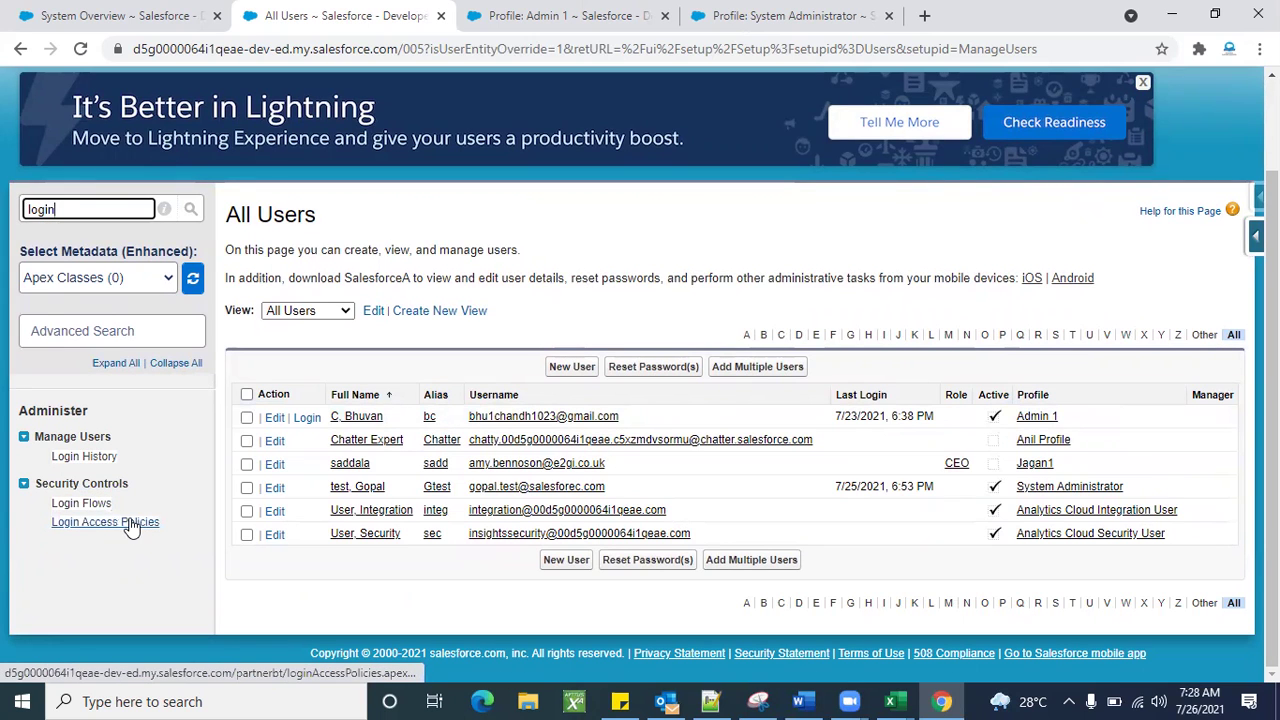
right_click(131, 524)
click(172, 533)
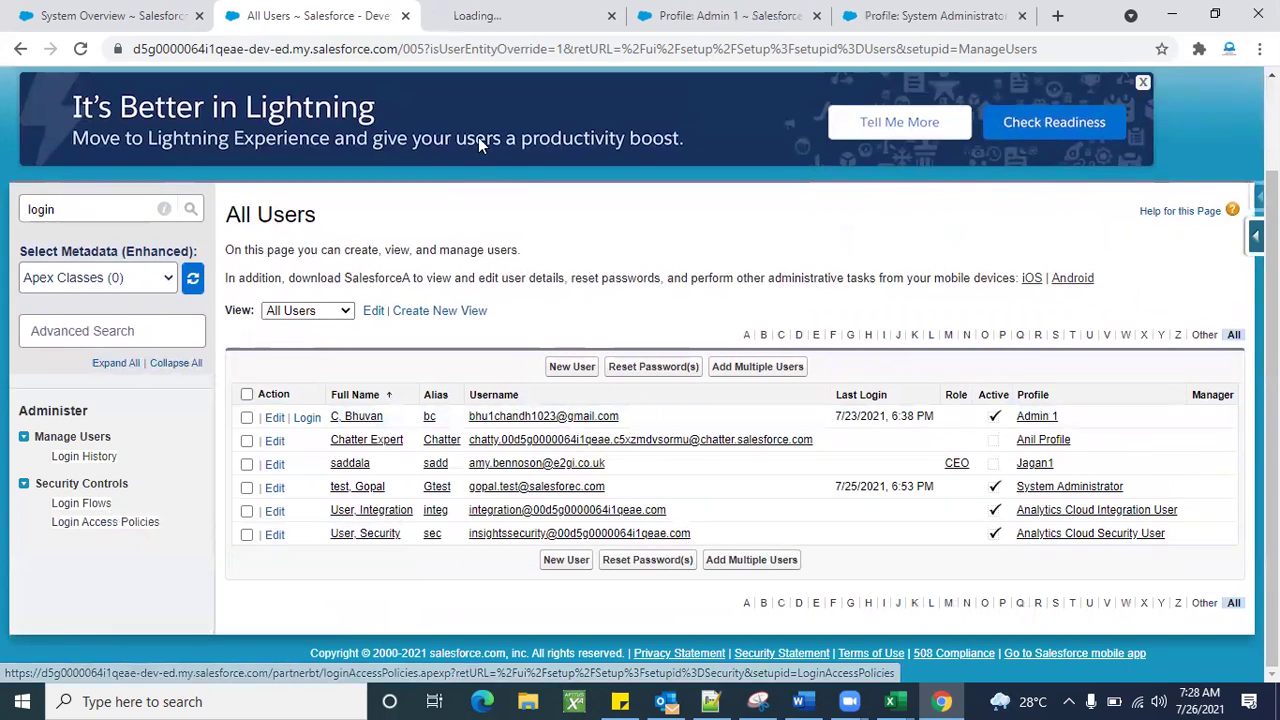
Save the Login Access Policies settings, then return to the All Users tab.
click(487, 17)
scroll(549, 443, down, 2)
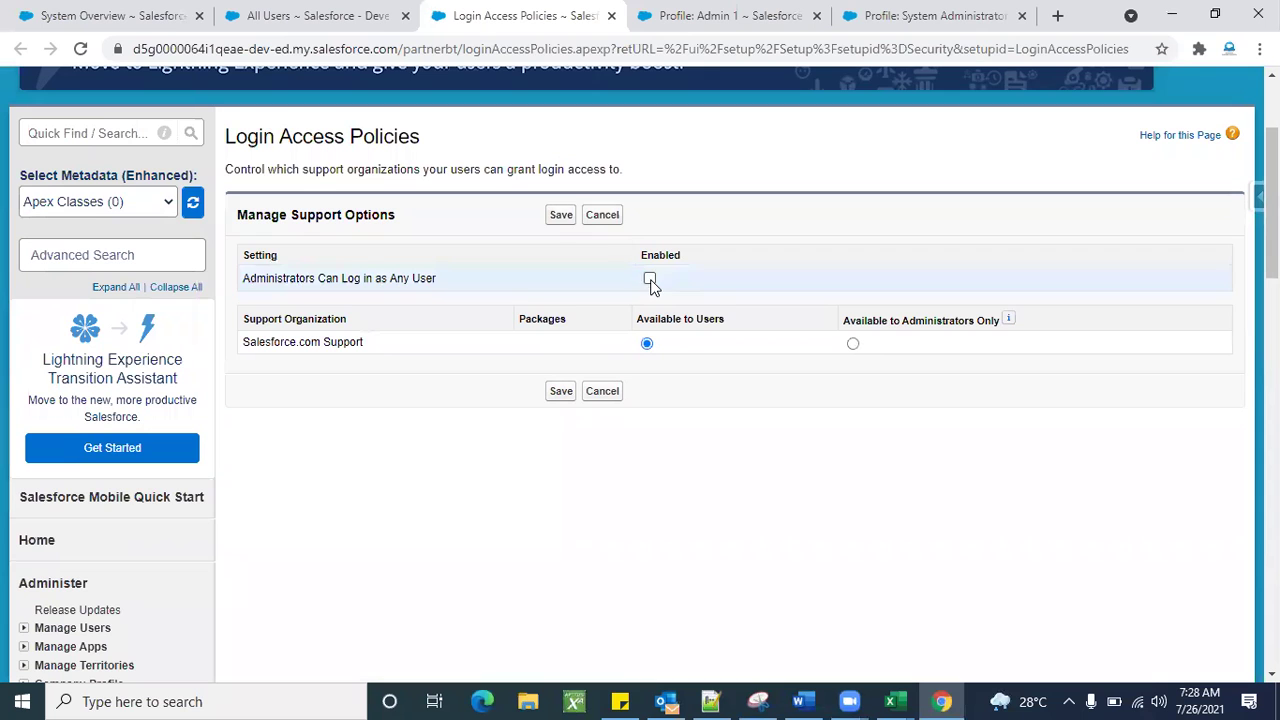
click(562, 215)
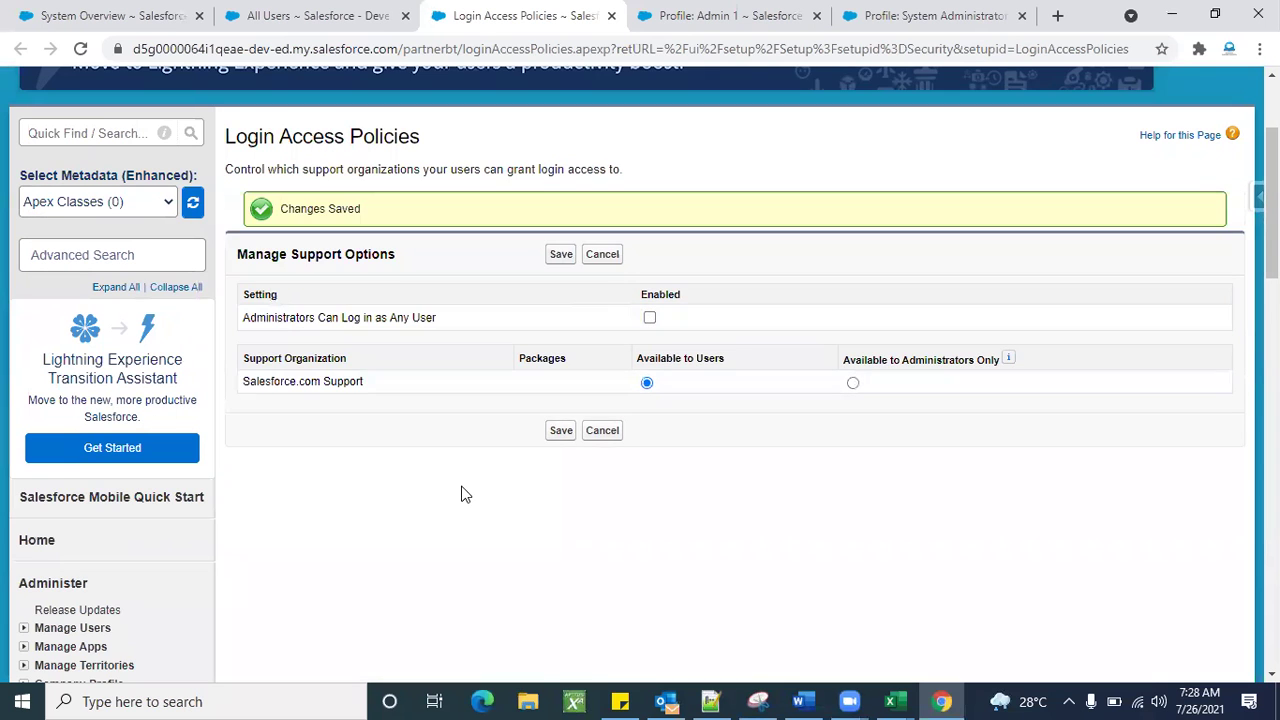
click(295, 16)
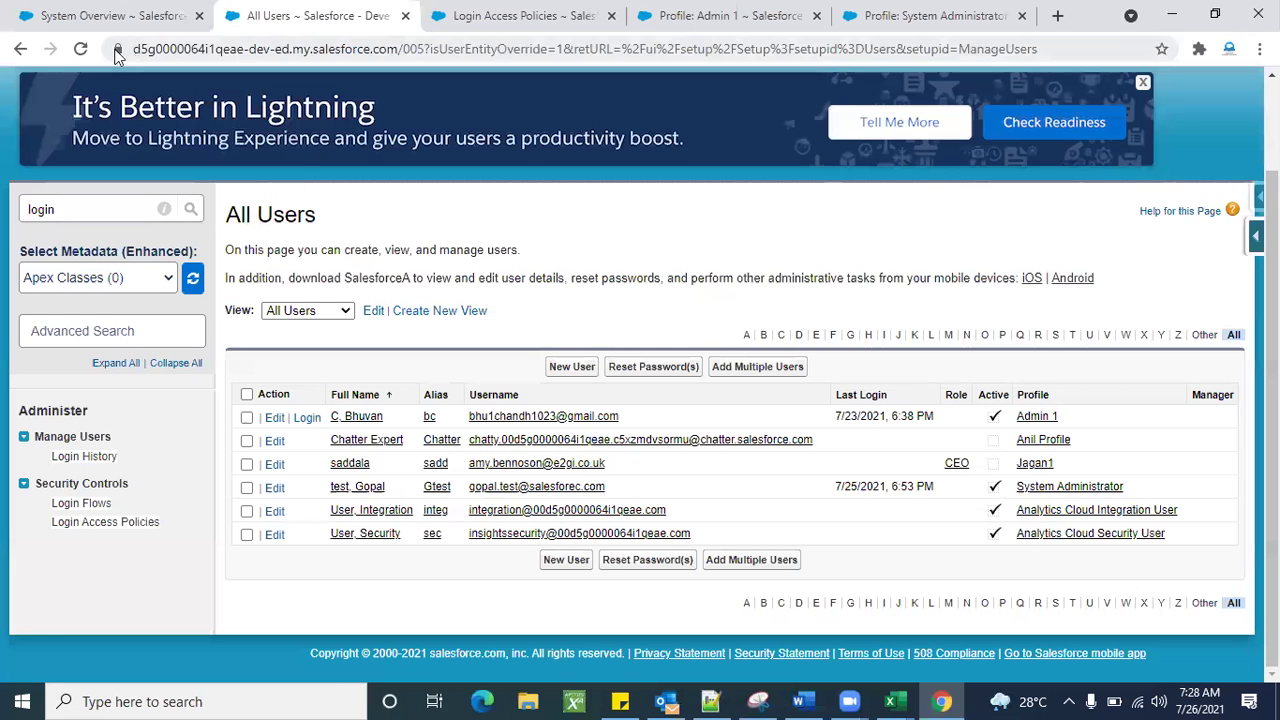
Reload All Users and inspect the 'Administrators Can Log in as Any User' setting.
click(79, 52)
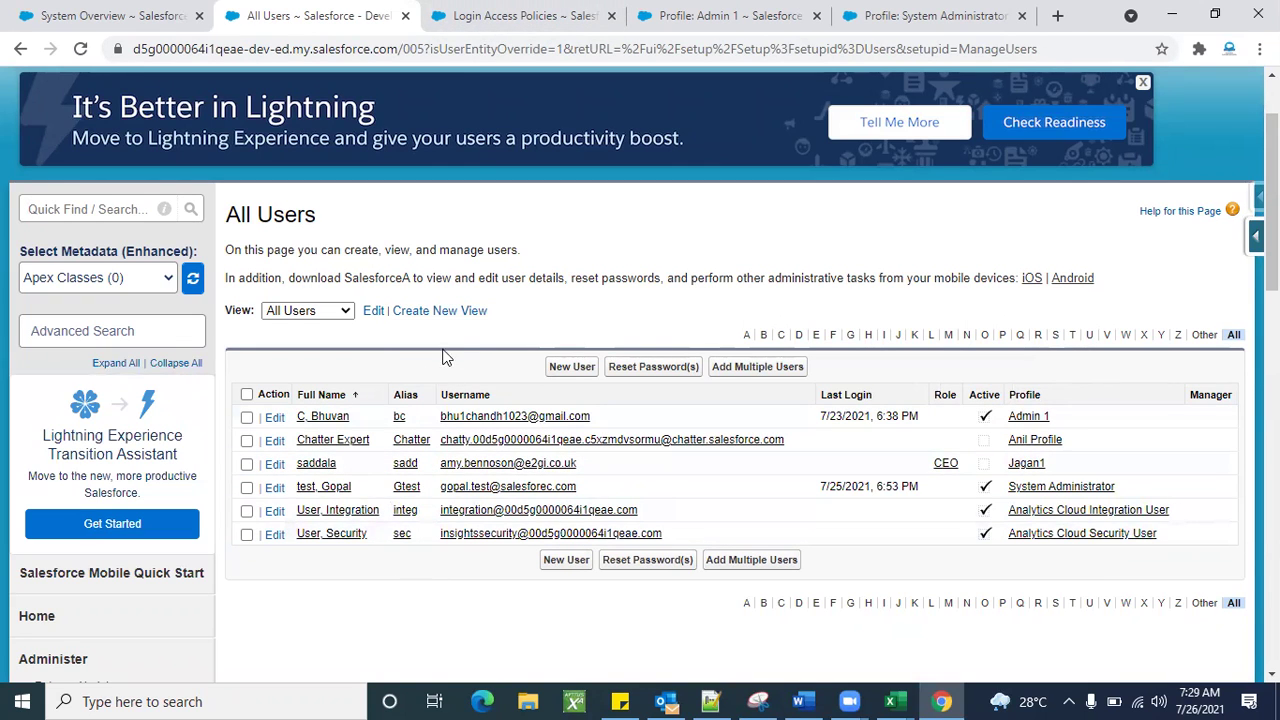
click(494, 28)
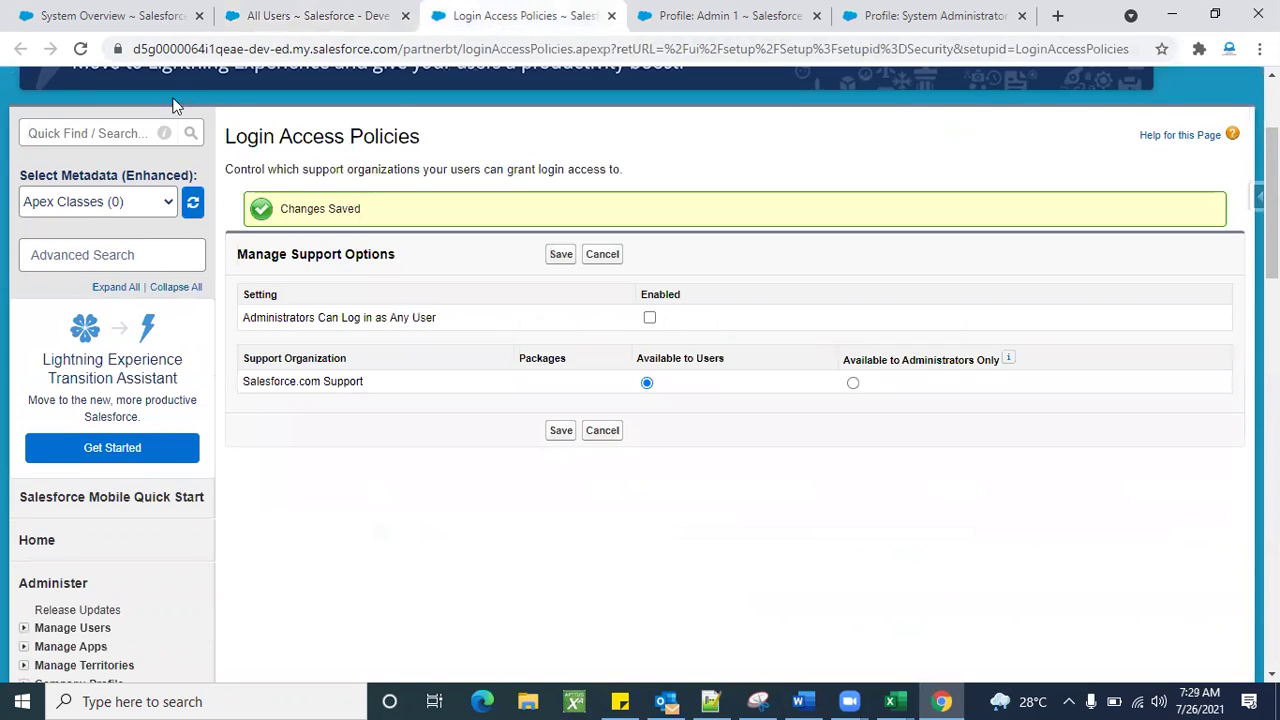
triple_click(379, 139)
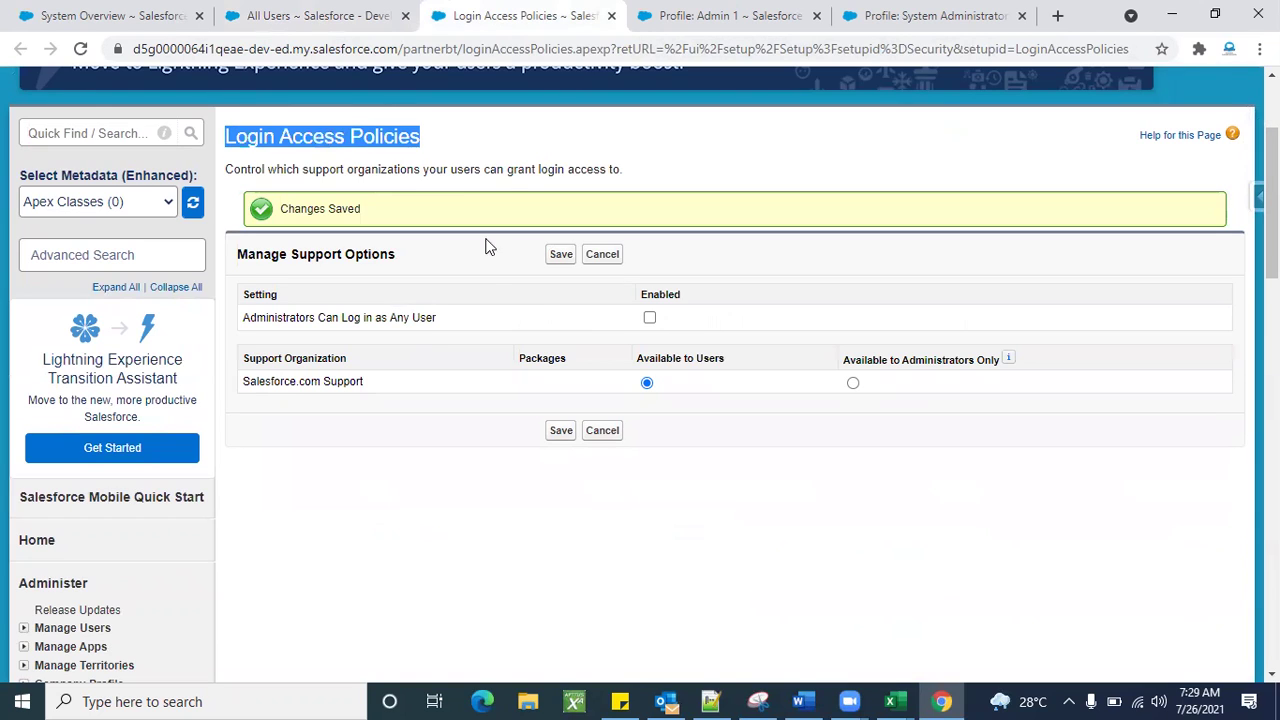
double_click(346, 318)
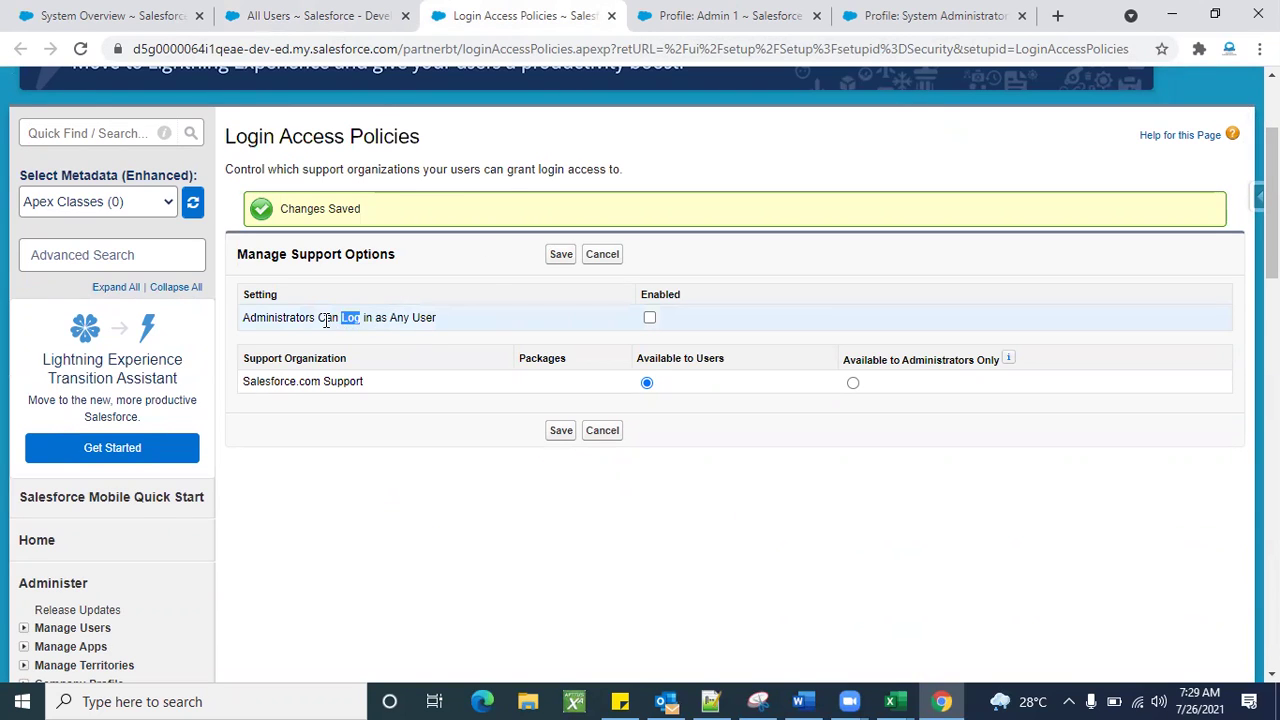
triple_click(324, 320)
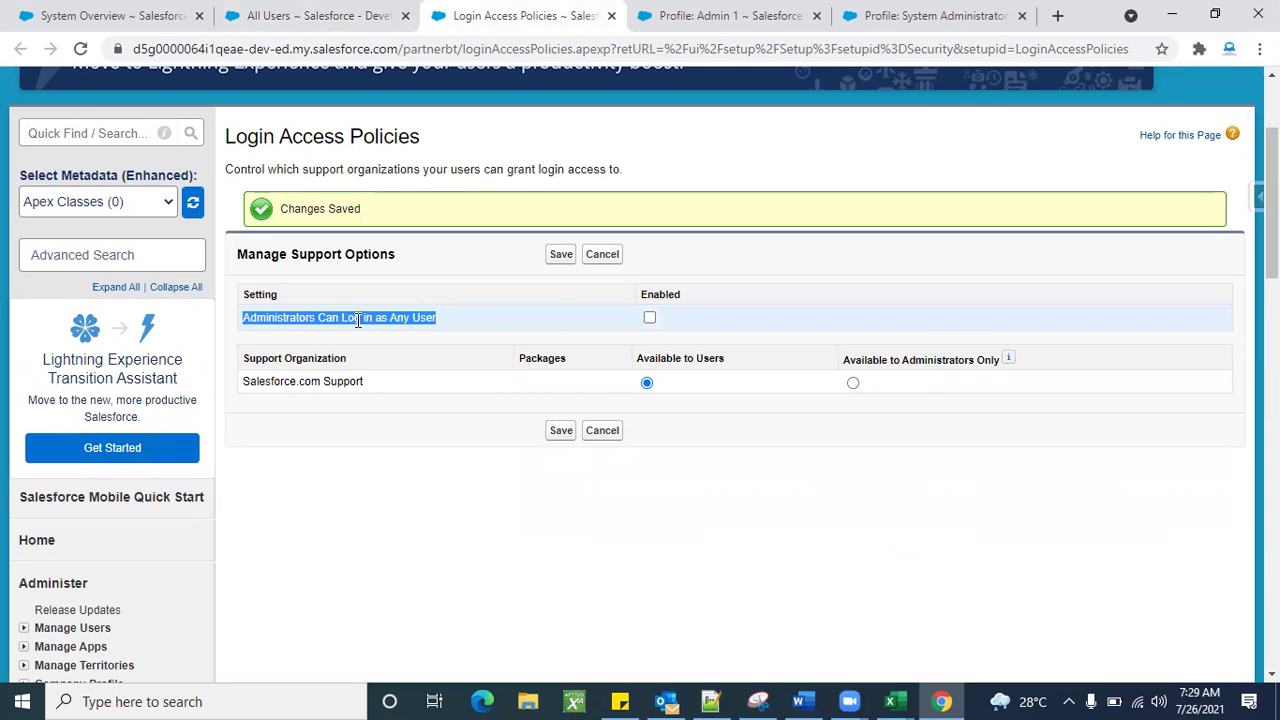
click(435, 317)
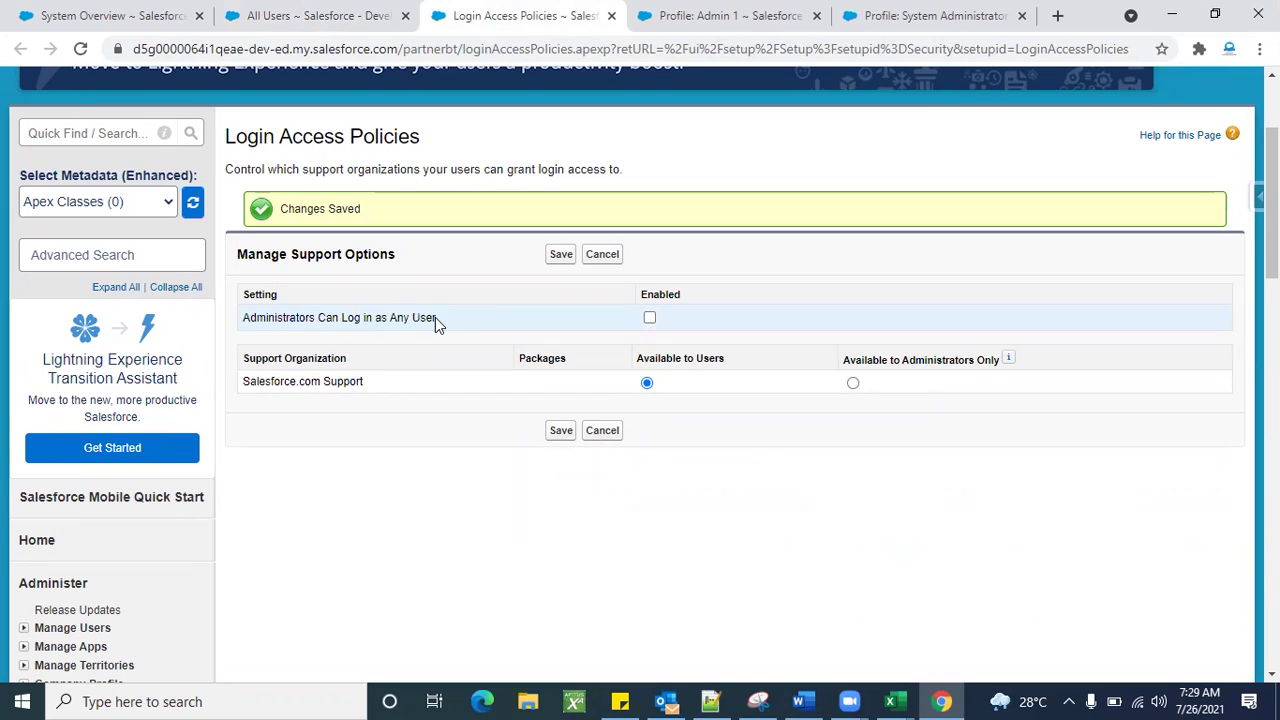
triple_click(298, 318)
double_click(298, 318)
Enable 'Administrators Can Log in as Any User' on Login Access Policies and save it.
click(323, 15)
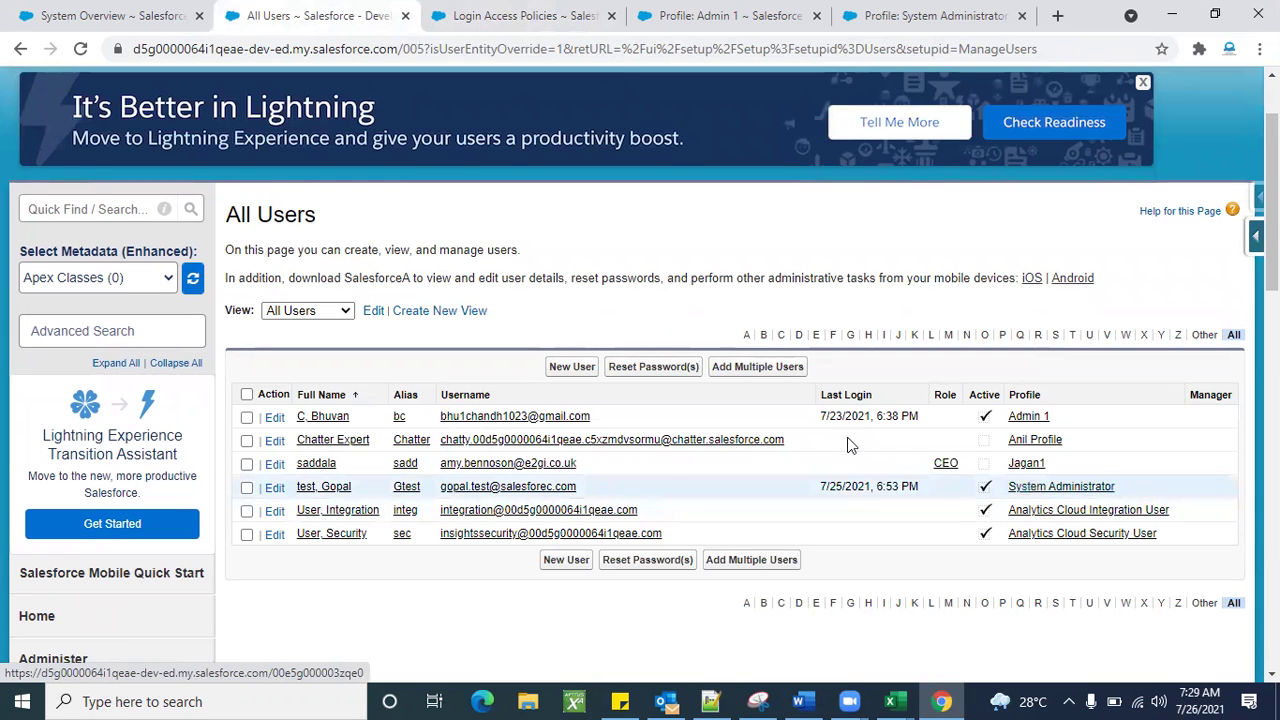
click(463, 16)
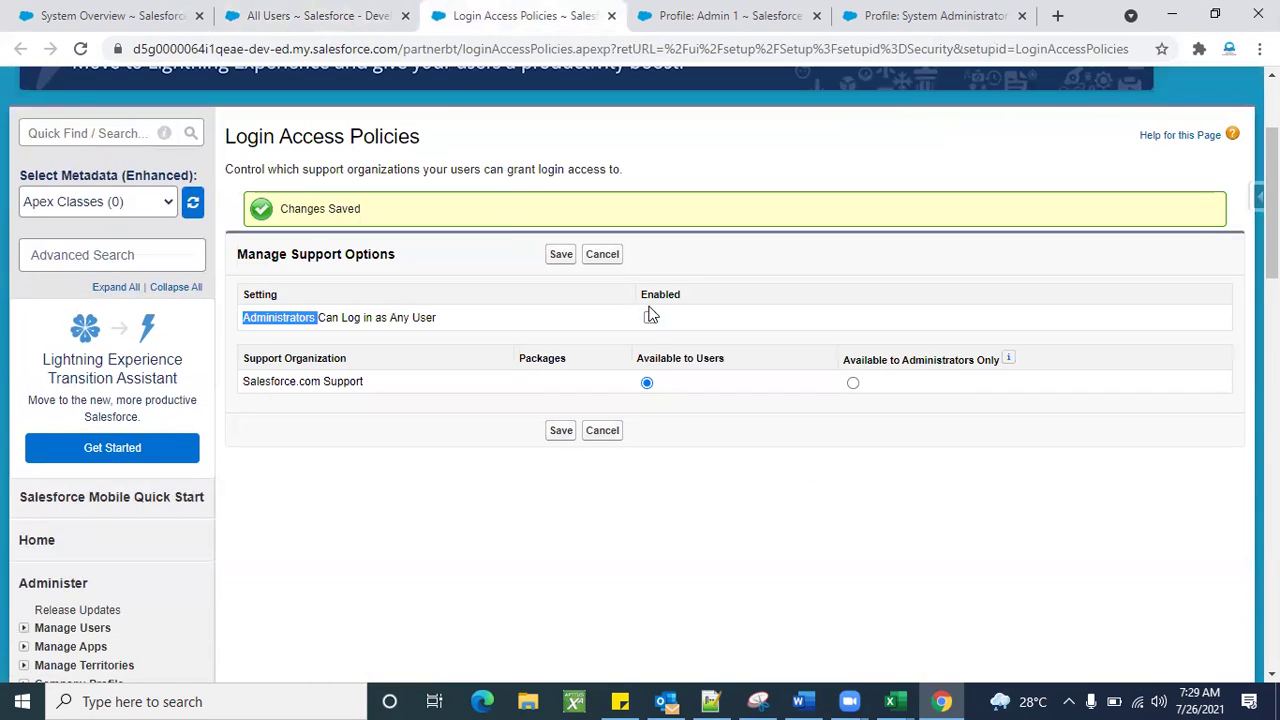
click(560, 256)
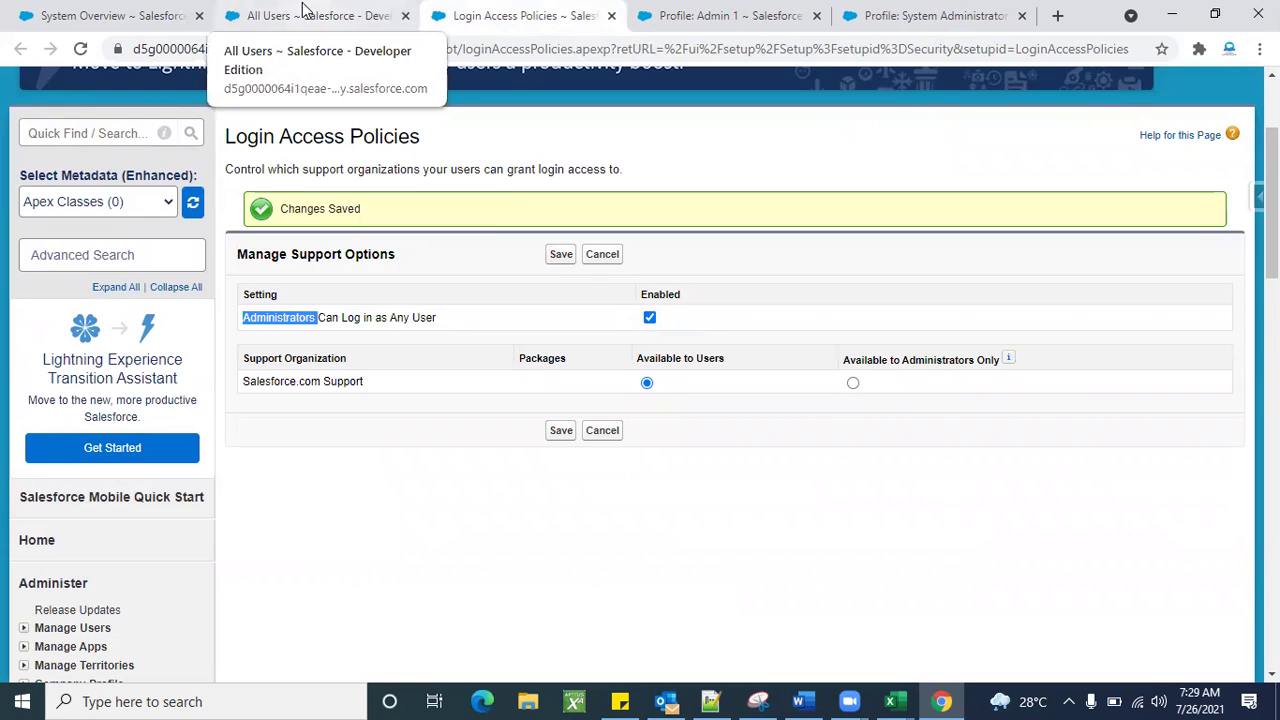
click(563, 258)
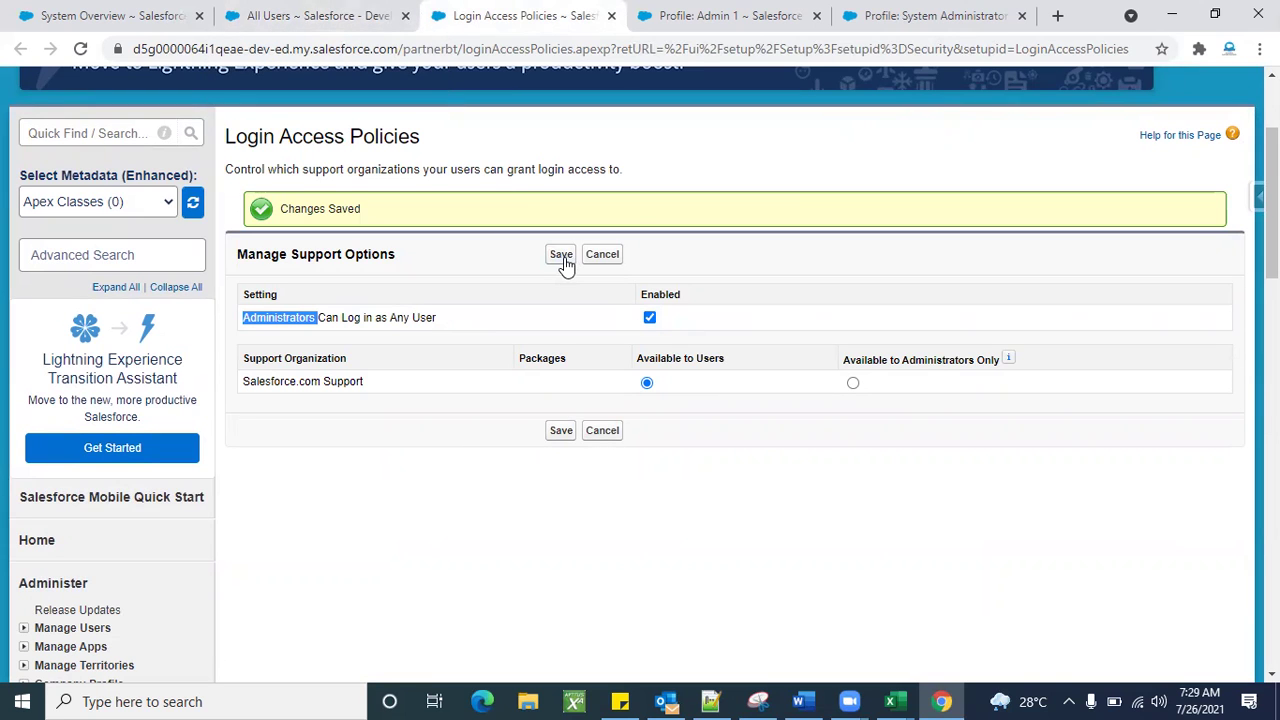
click(310, 17)
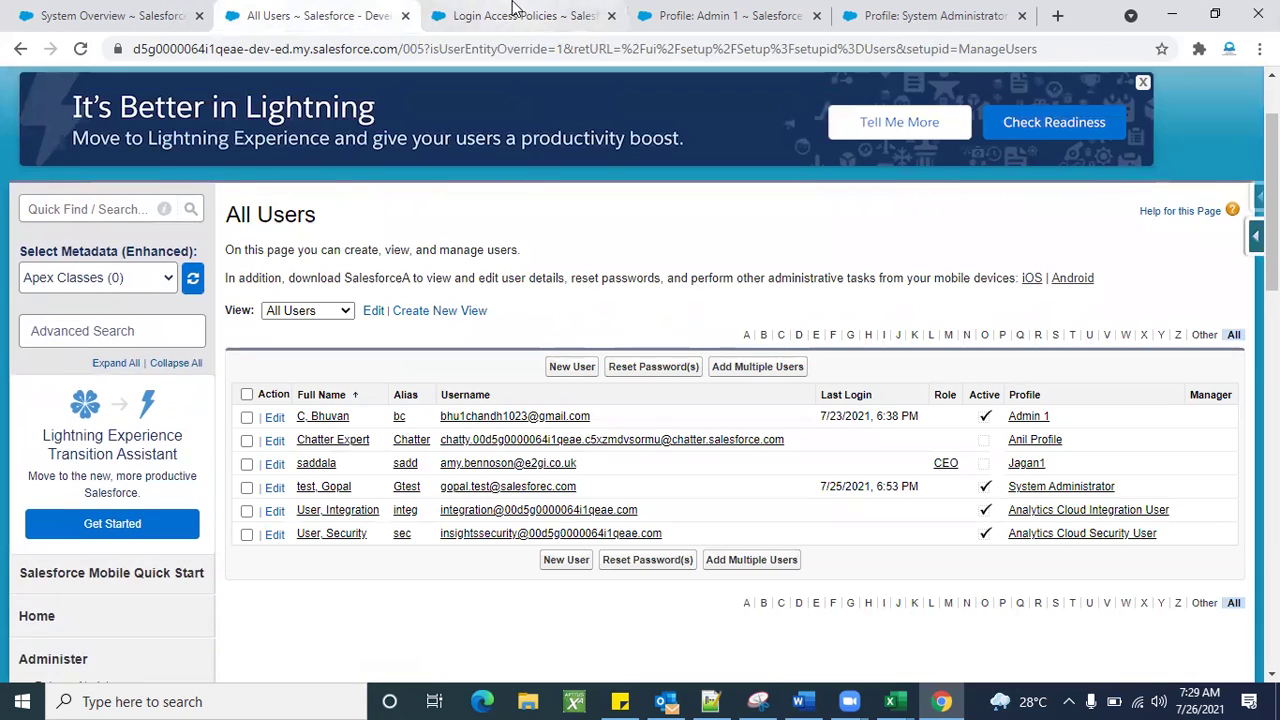
Recheck the administrator login setting, save it again, and return to All Users.
click(513, 10)
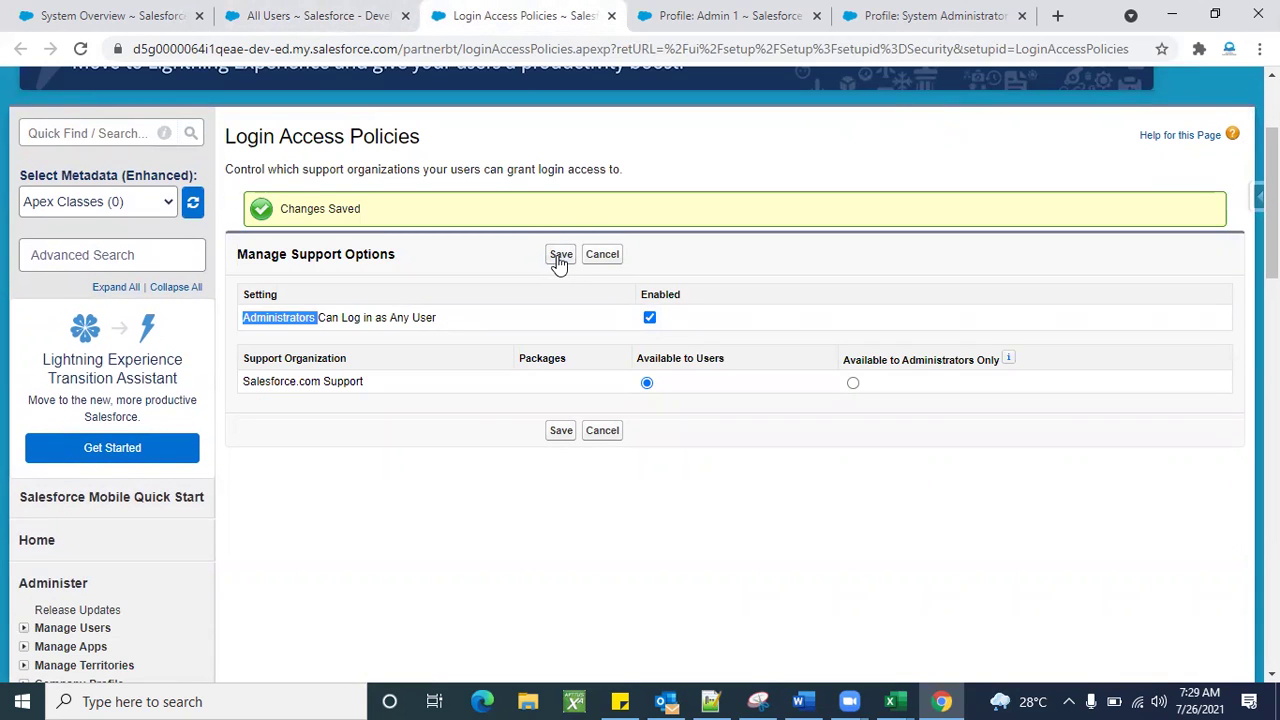
click(444, 478)
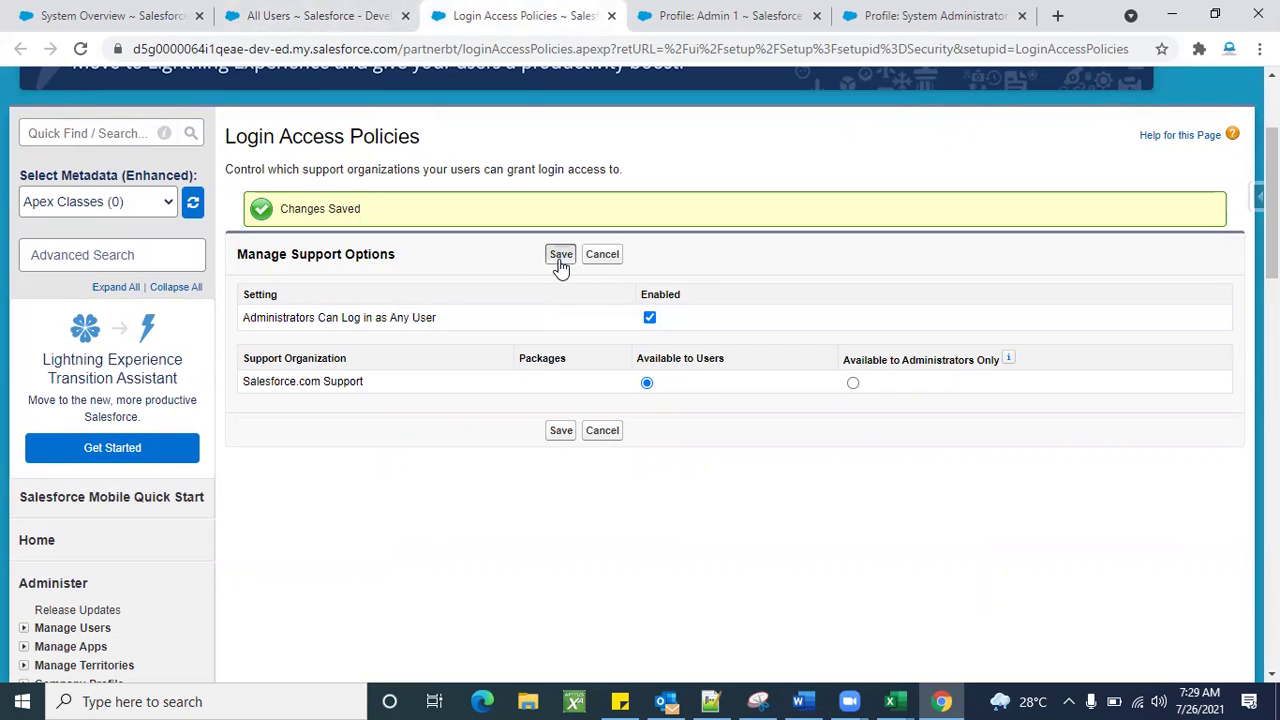
click(81, 50)
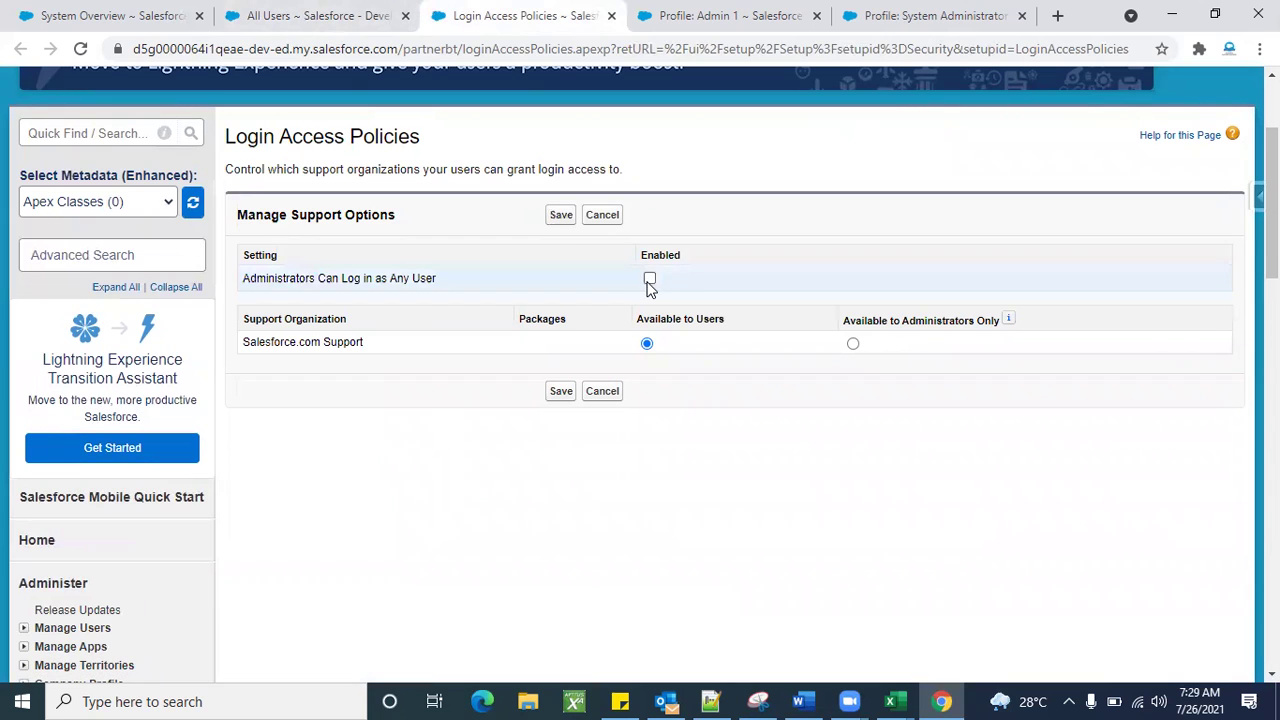
click(560, 216)
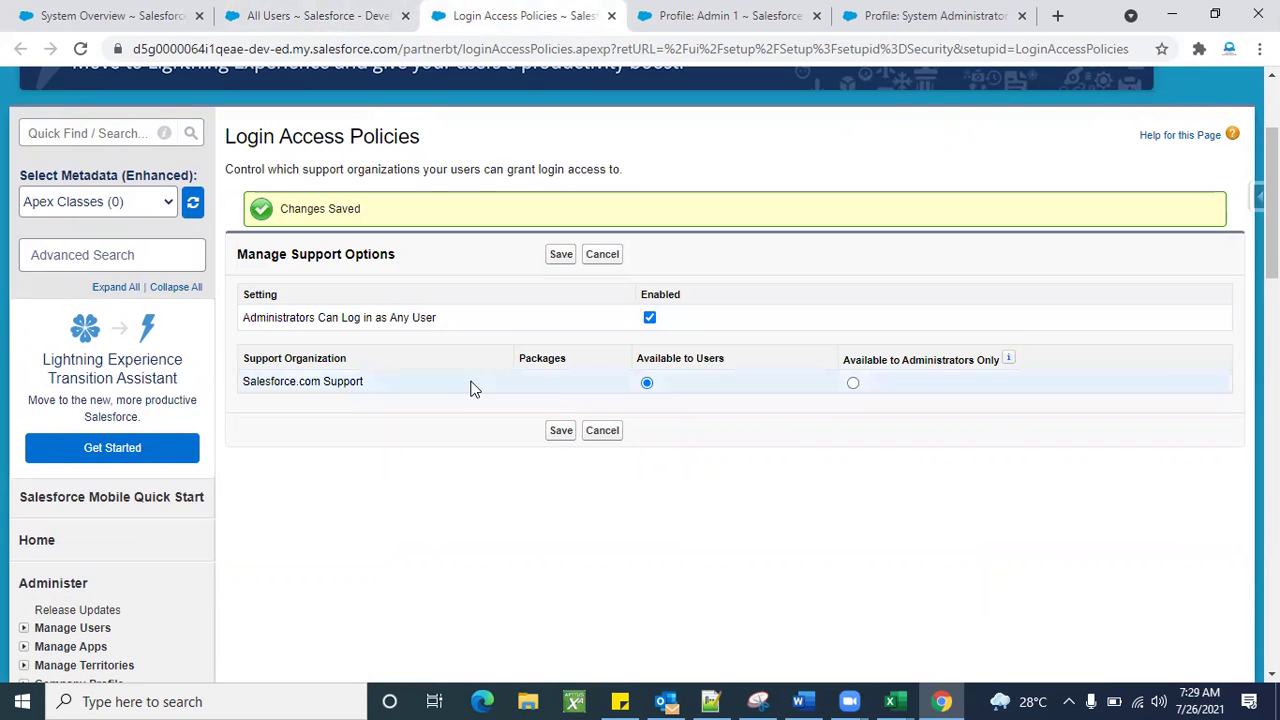
click(299, 12)
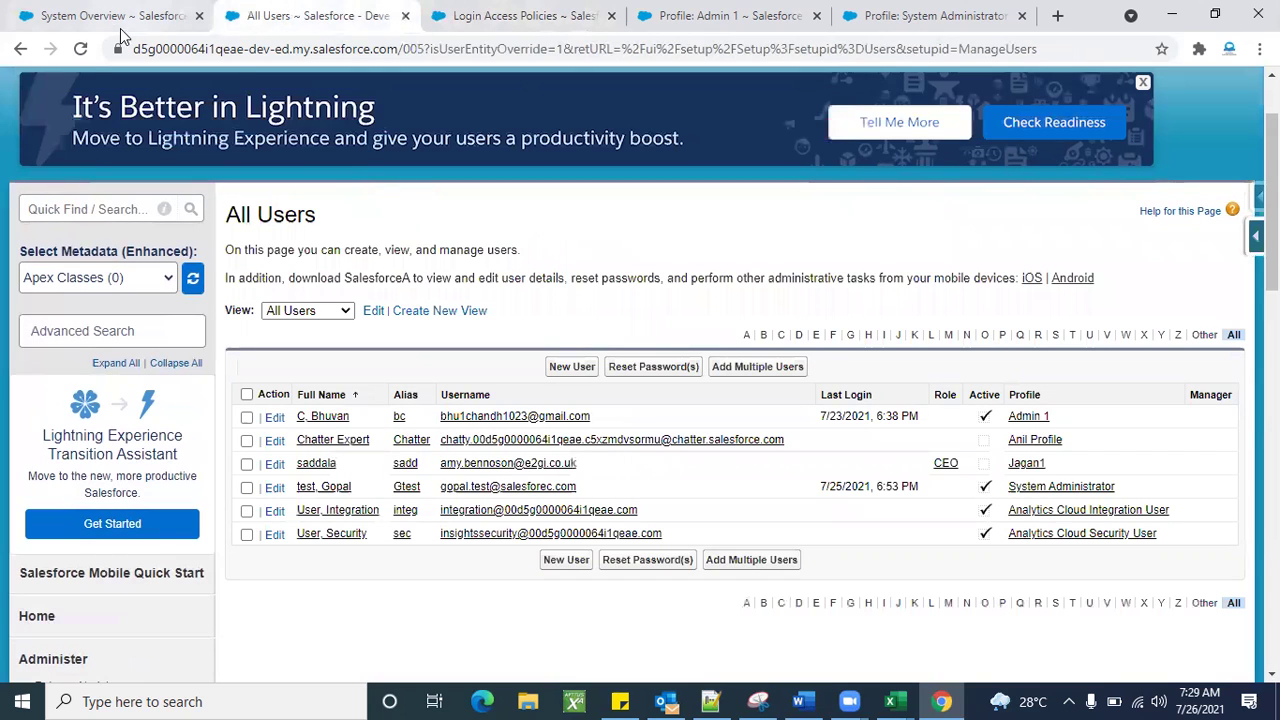
Refresh All Users and use the Login link beside the Admin 1 profile user.
click(82, 50)
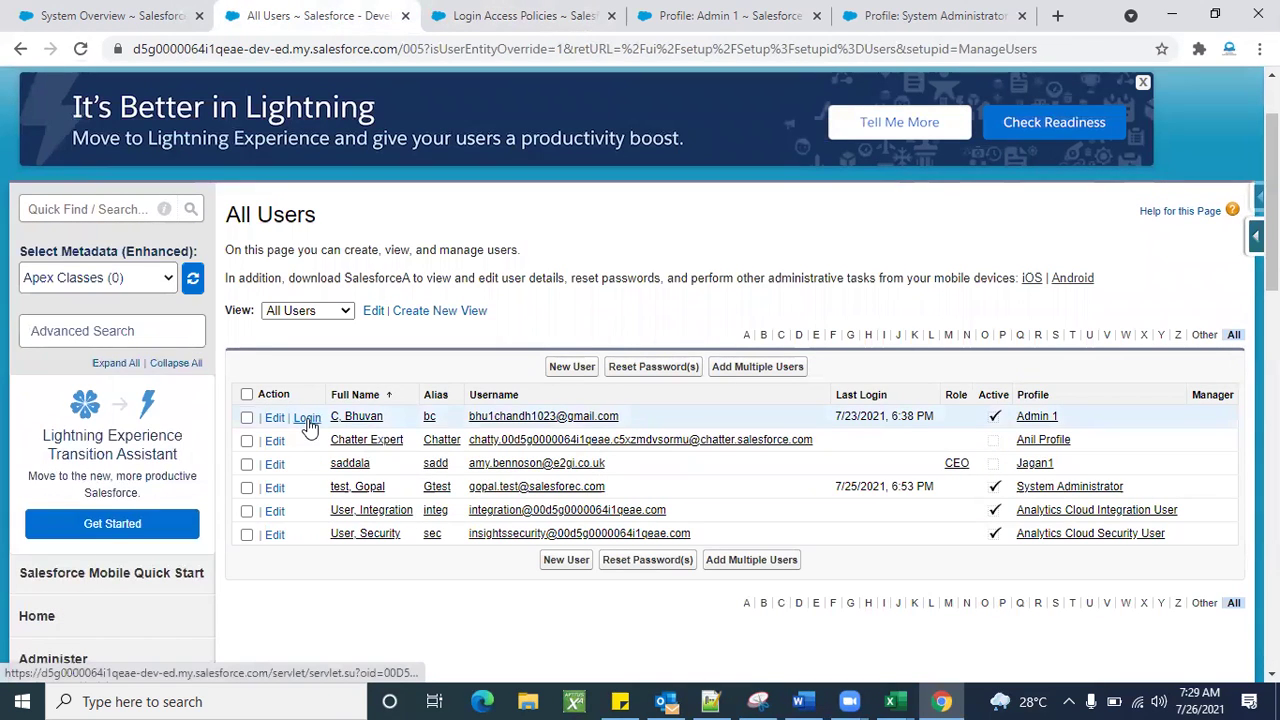
scroll(403, 590, down, 1)
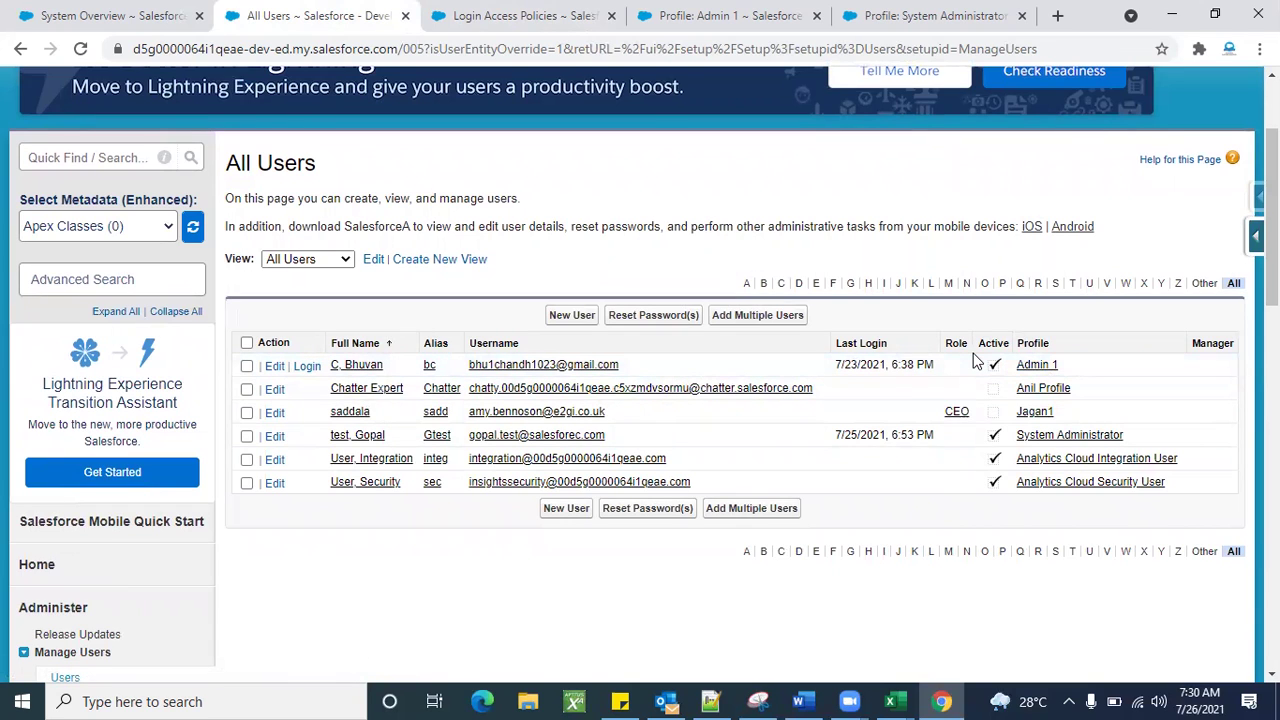
click(883, 323)
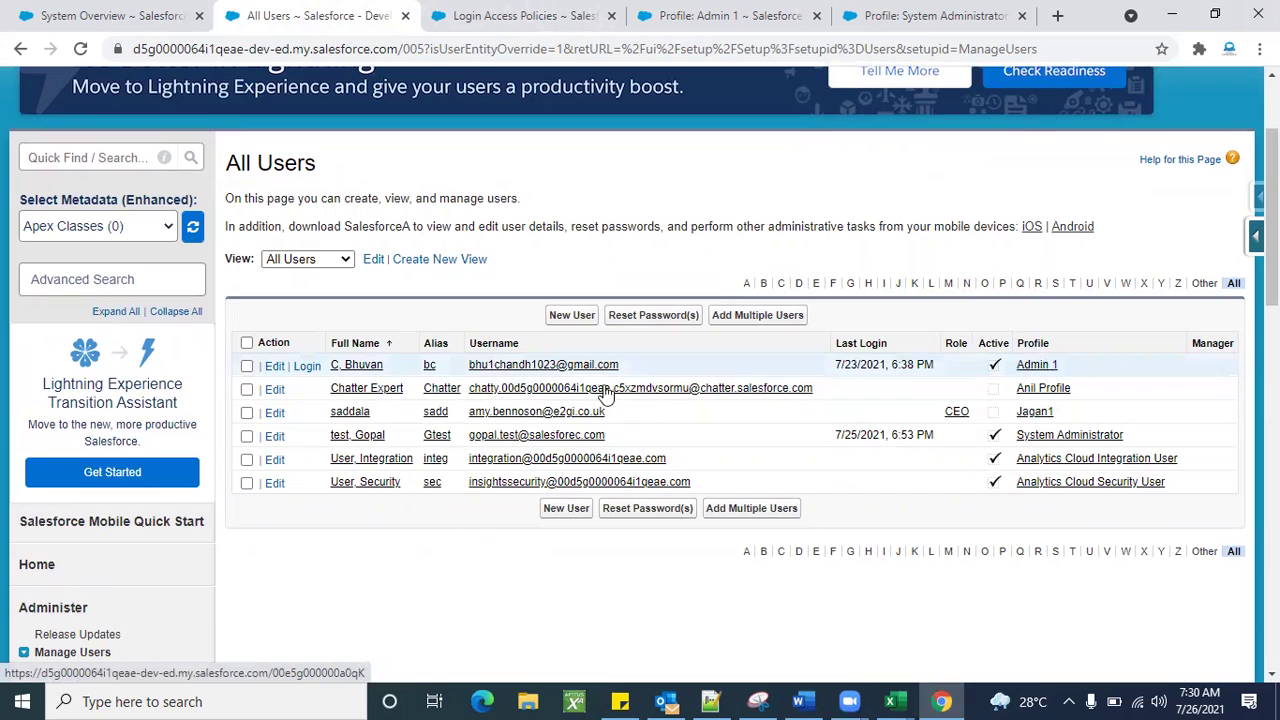
click(302, 368)
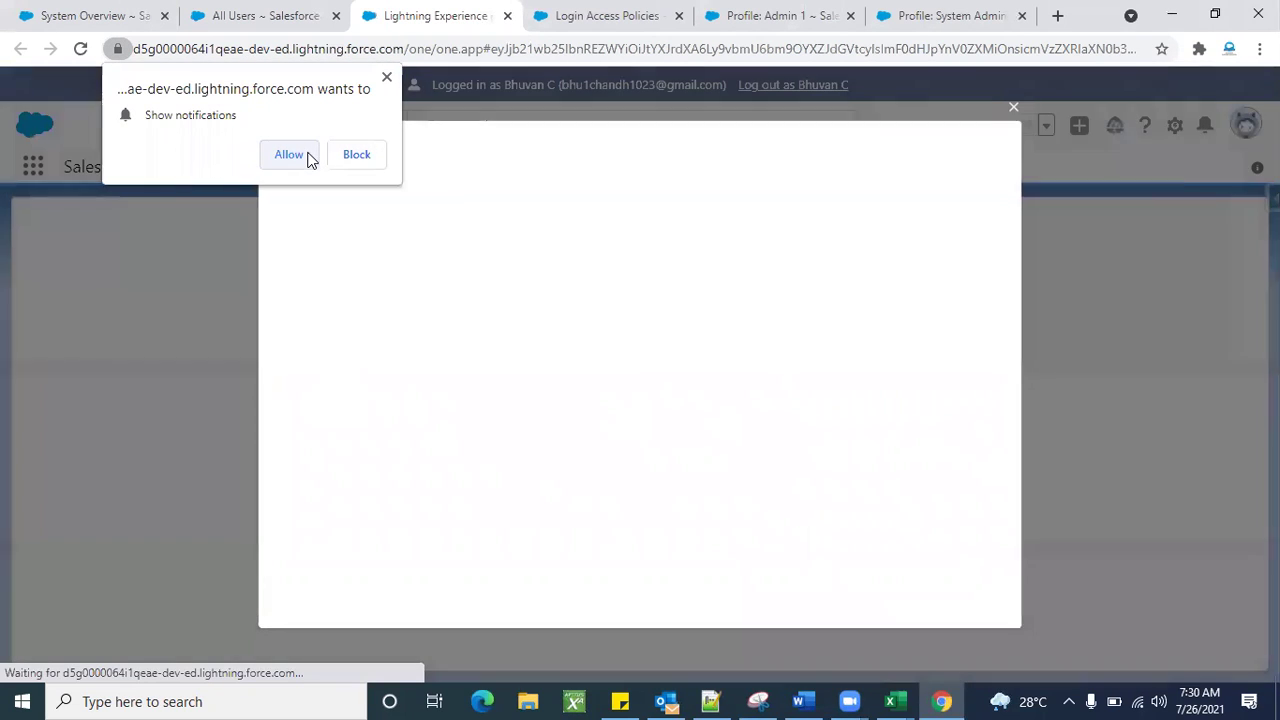
Dismiss the notification and welcome popups and view the Admin 1 user's available apps.
click(385, 80)
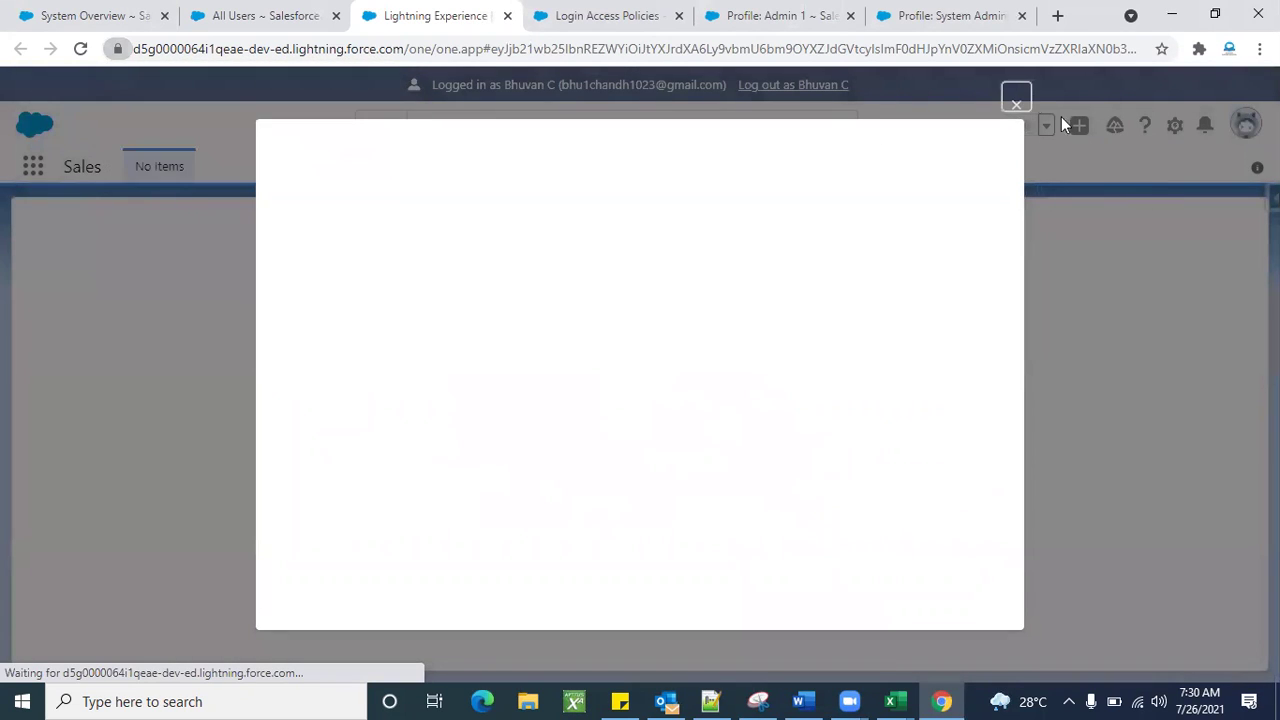
click(1016, 100)
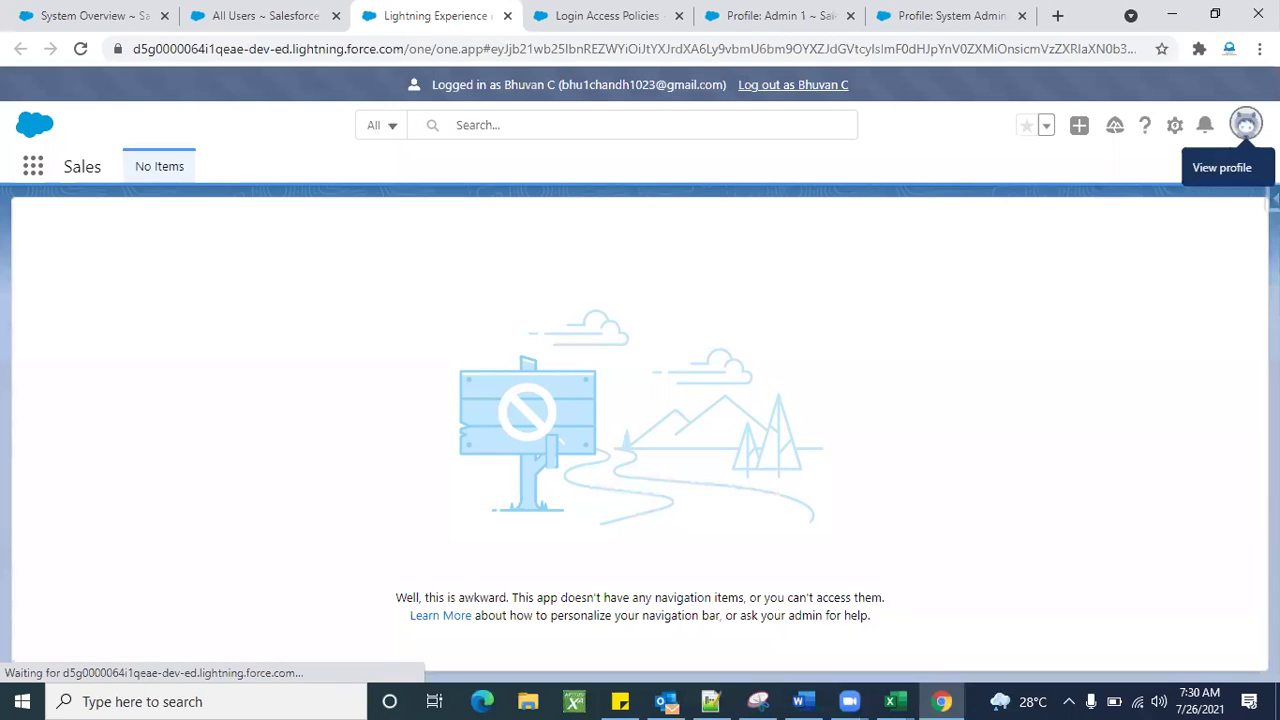
click(1245, 122)
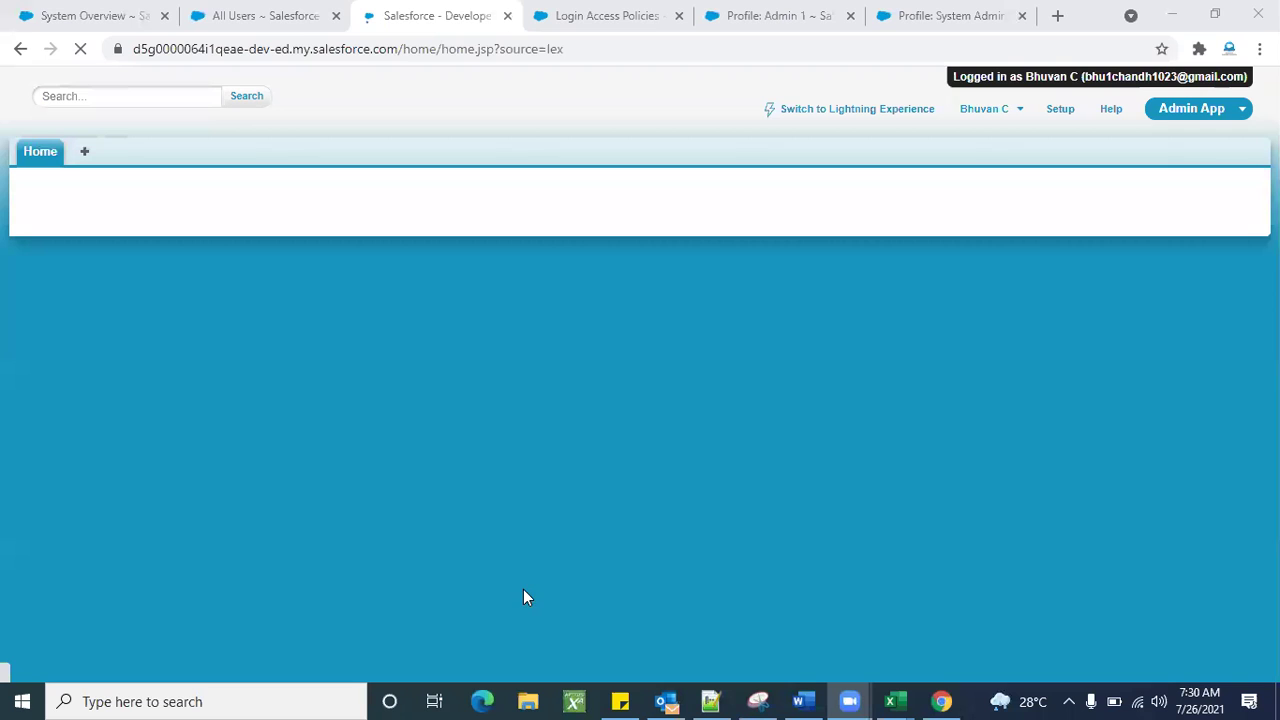
click(1168, 108)
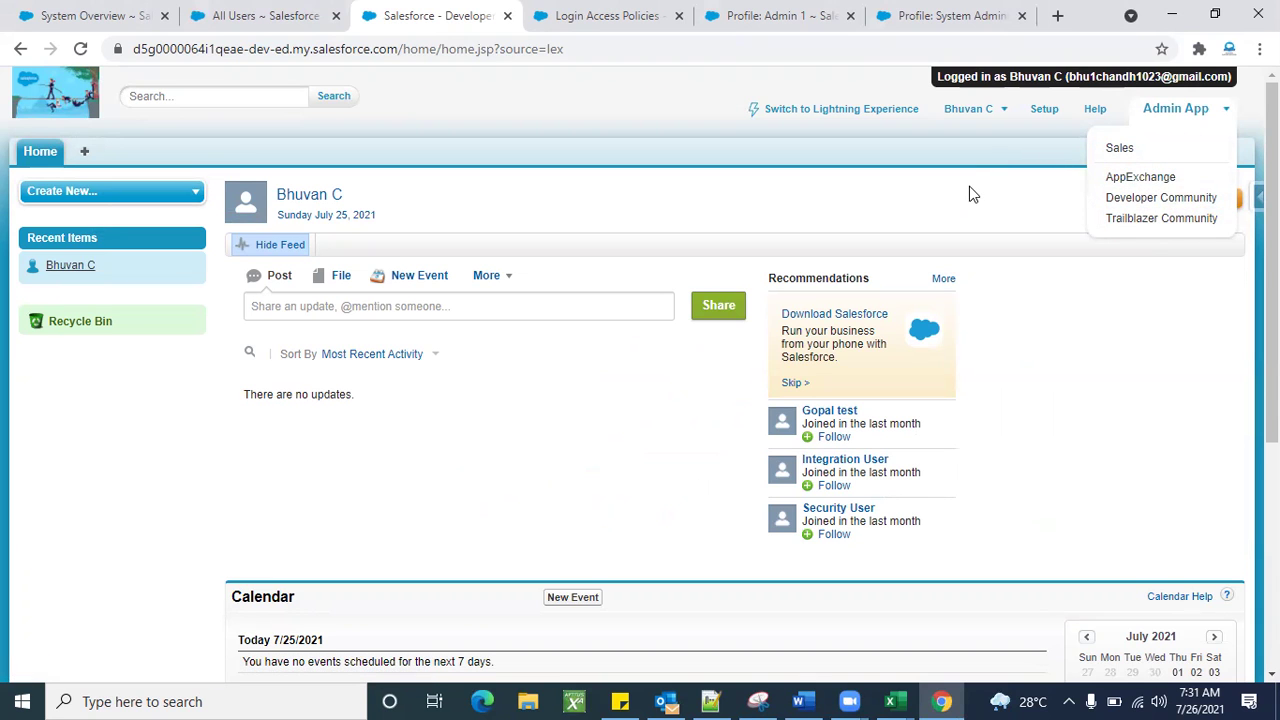
Compare with the administrator's longer app list, then log out of the Admin 1 session.
click(637, 14)
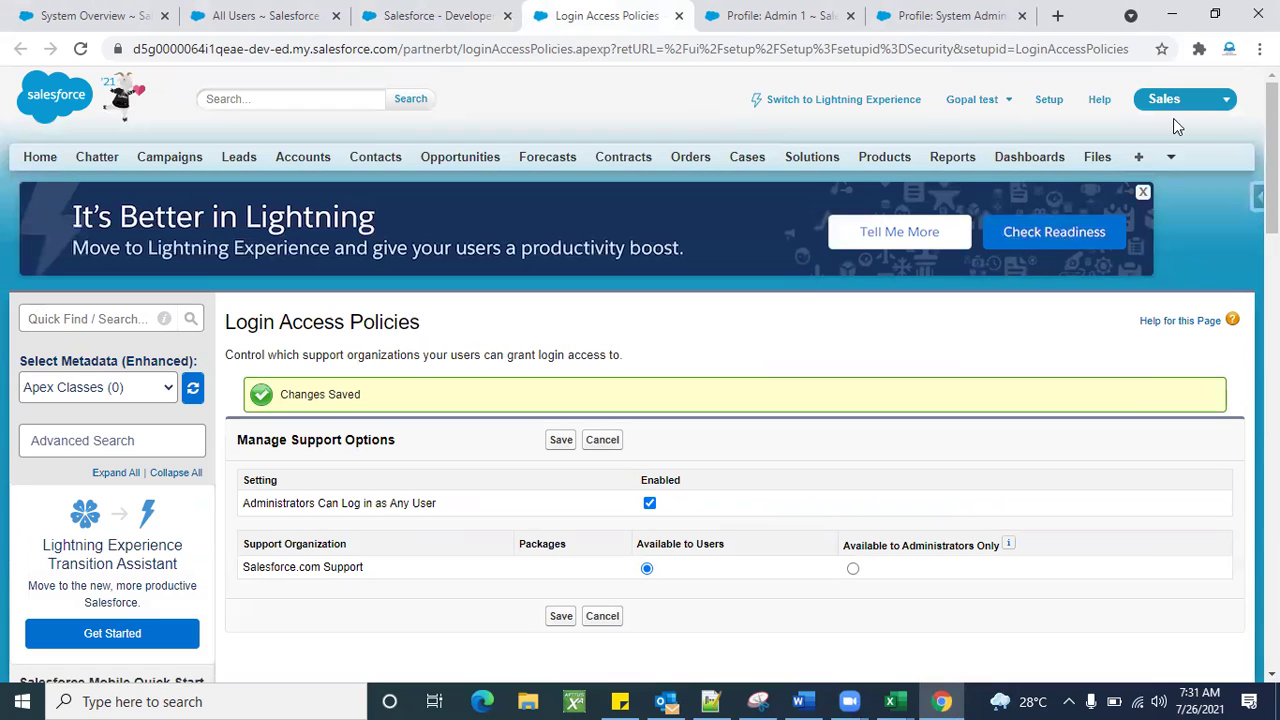
click(1203, 108)
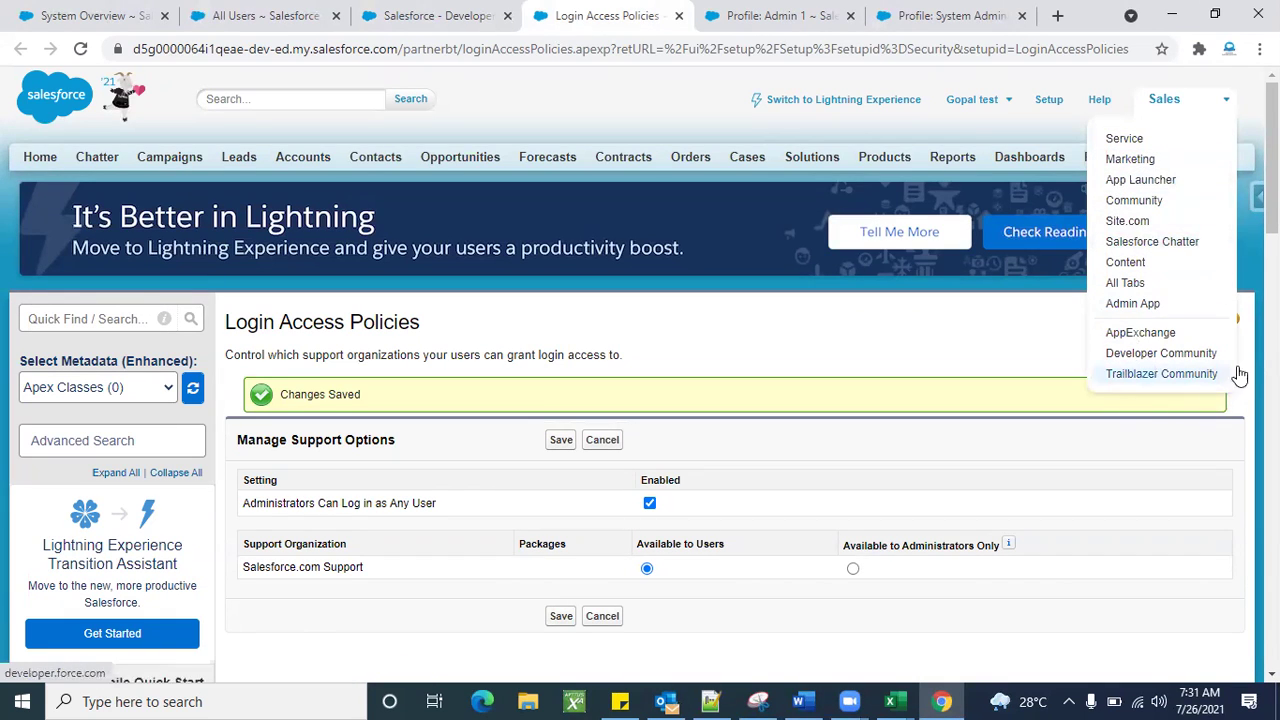
click(445, 20)
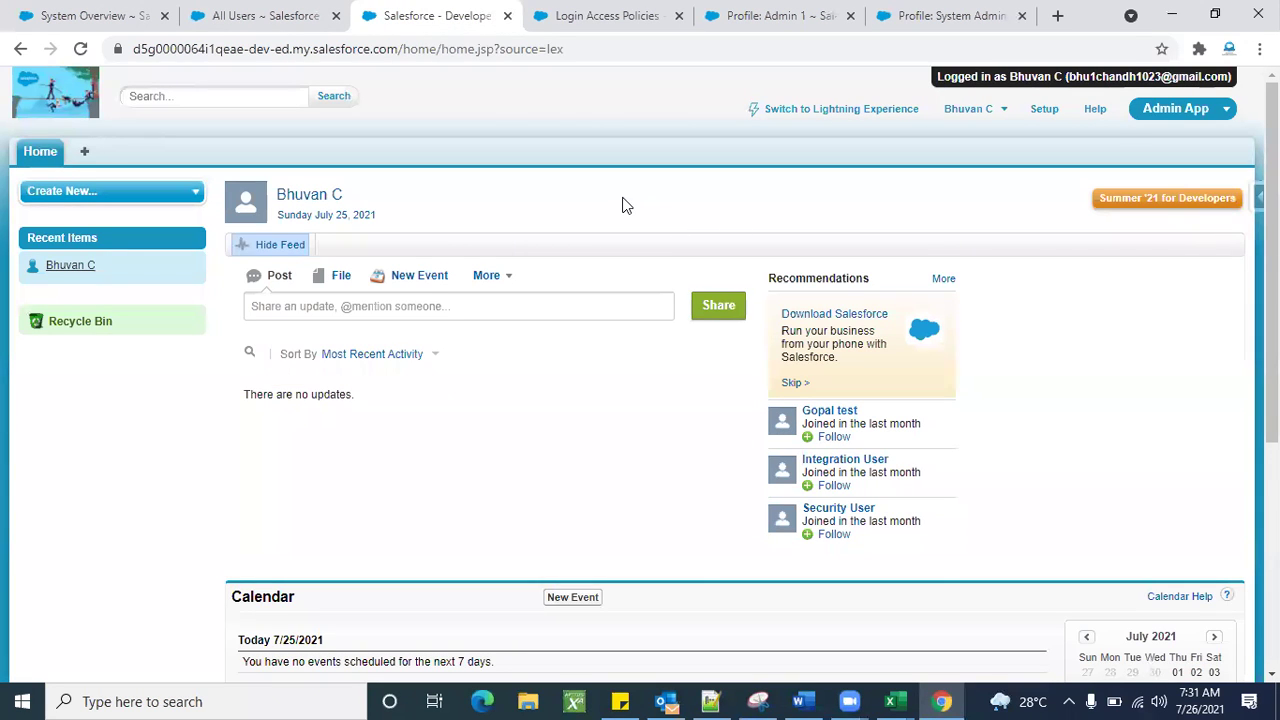
click(1172, 112)
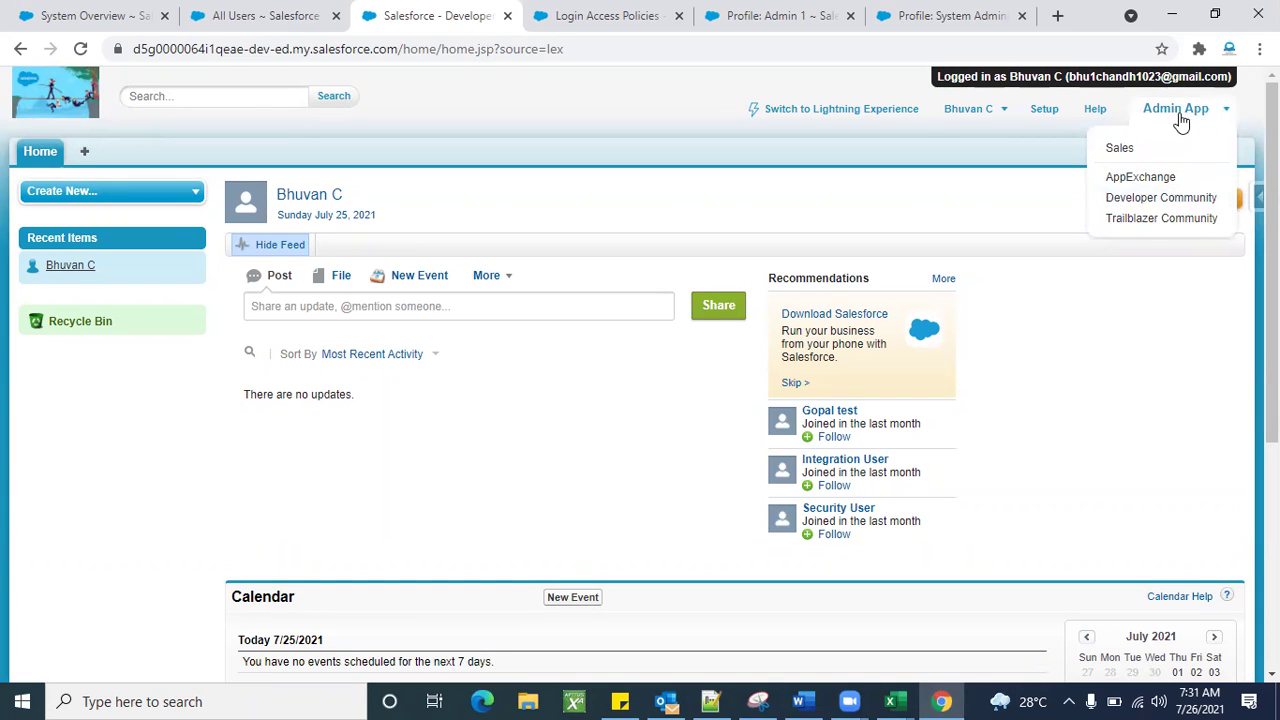
click(991, 115)
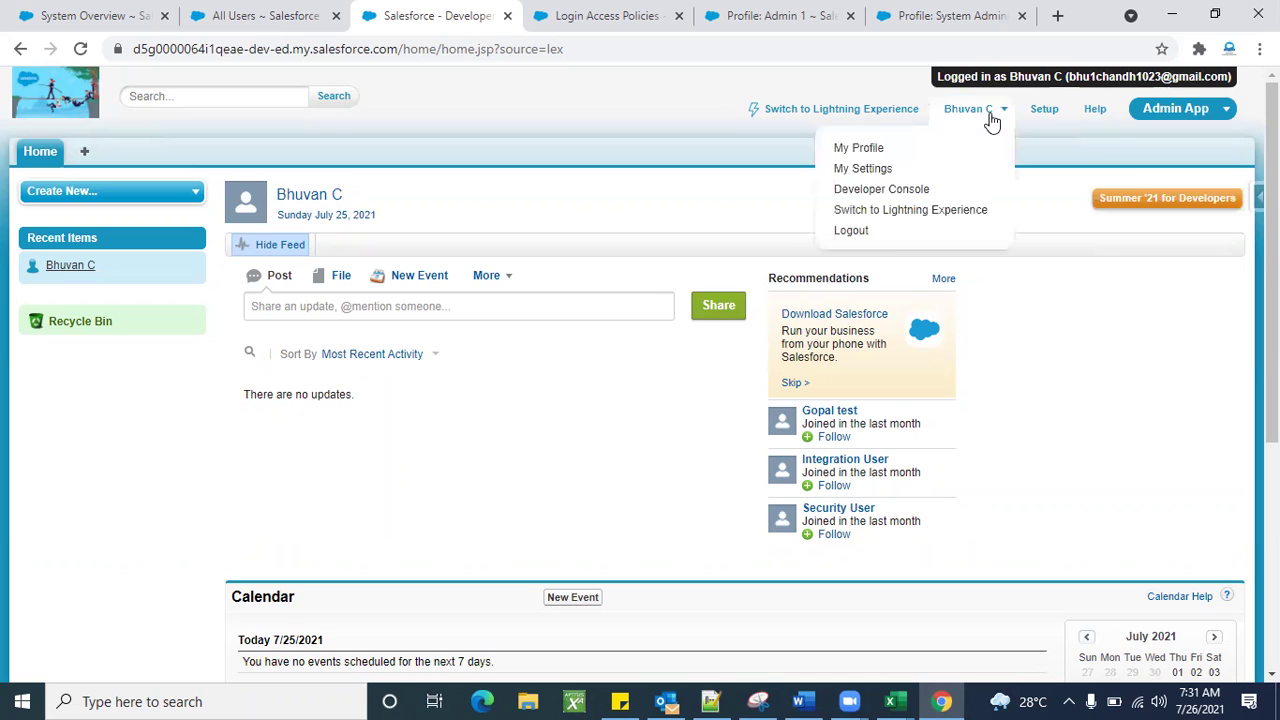
click(858, 236)
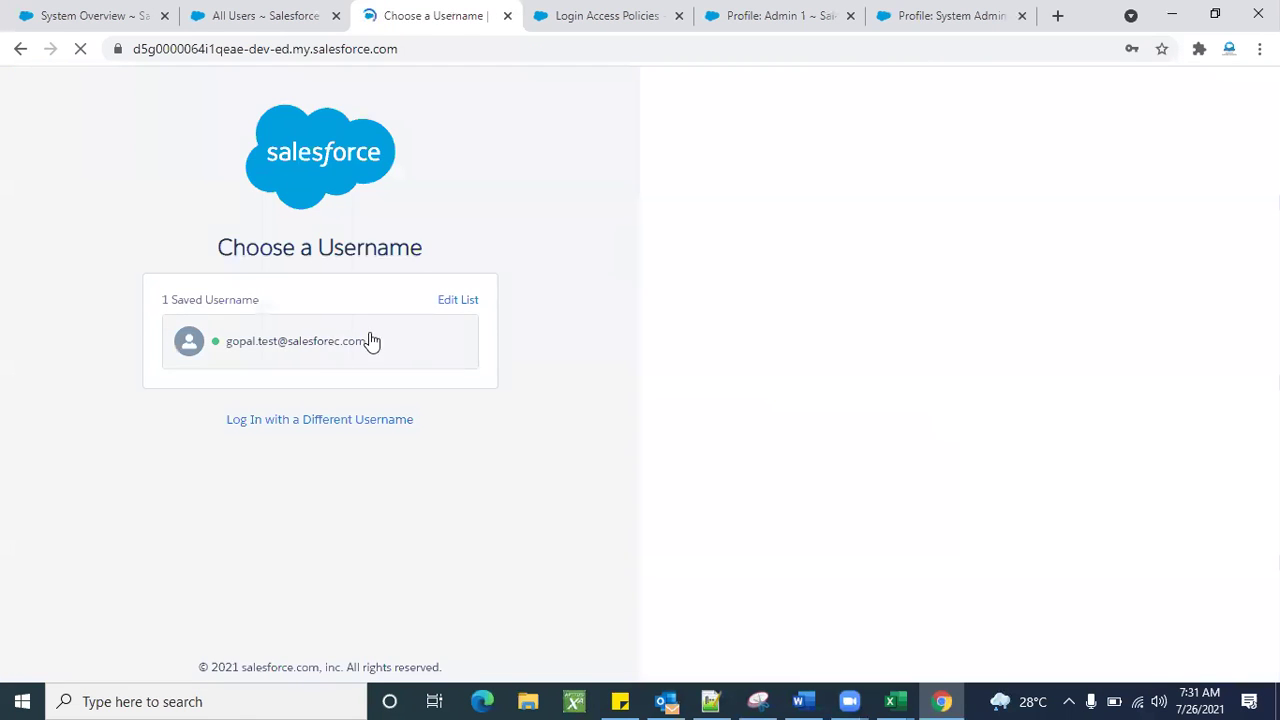
Sign back in with the saved administrator username and password, skipping mobile phone registration.
click(308, 356)
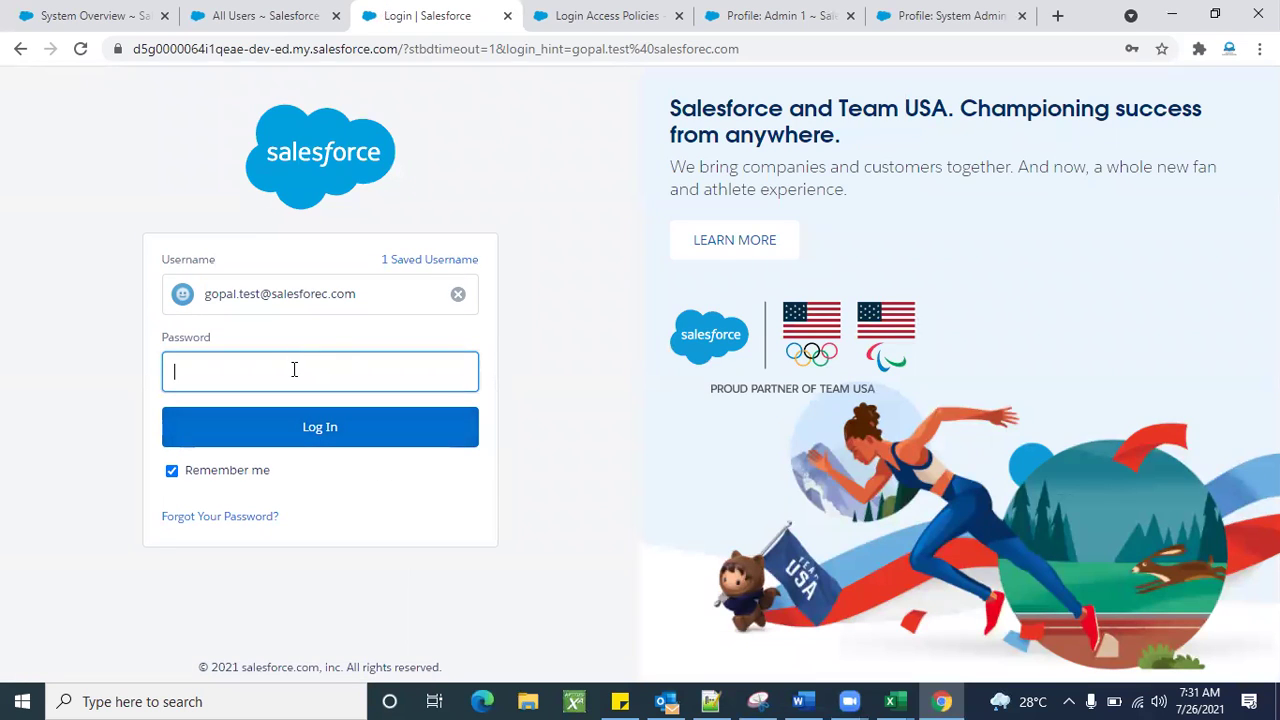
click(294, 370)
text(*****)
text(*****)
click(294, 428)
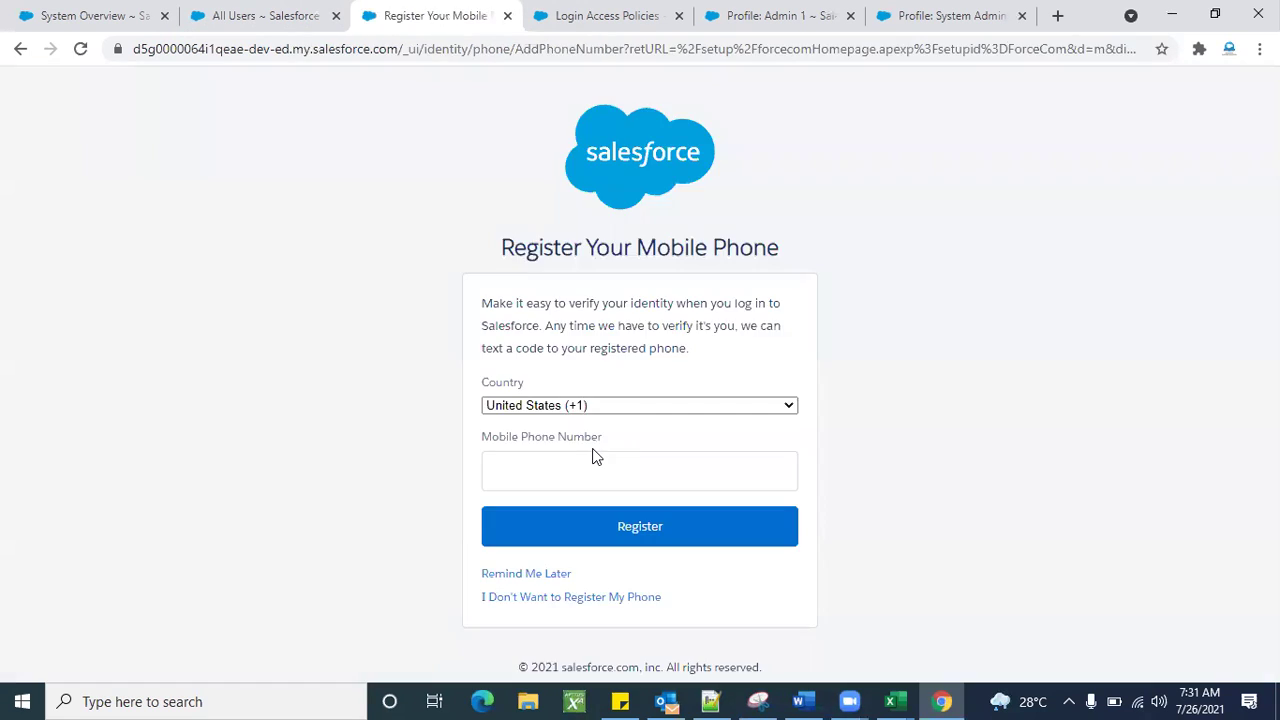
click(557, 574)
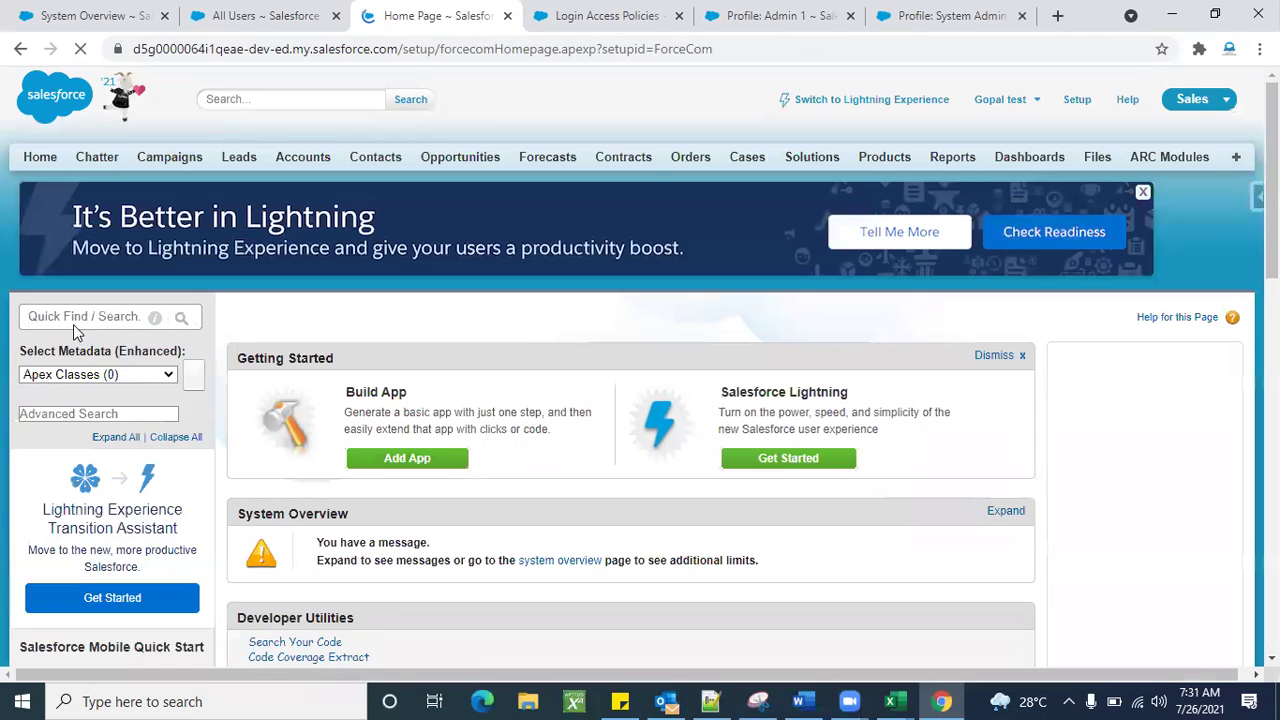
Search setup for 'apps' and open the Apps list under Build > Create.
click(72, 318)
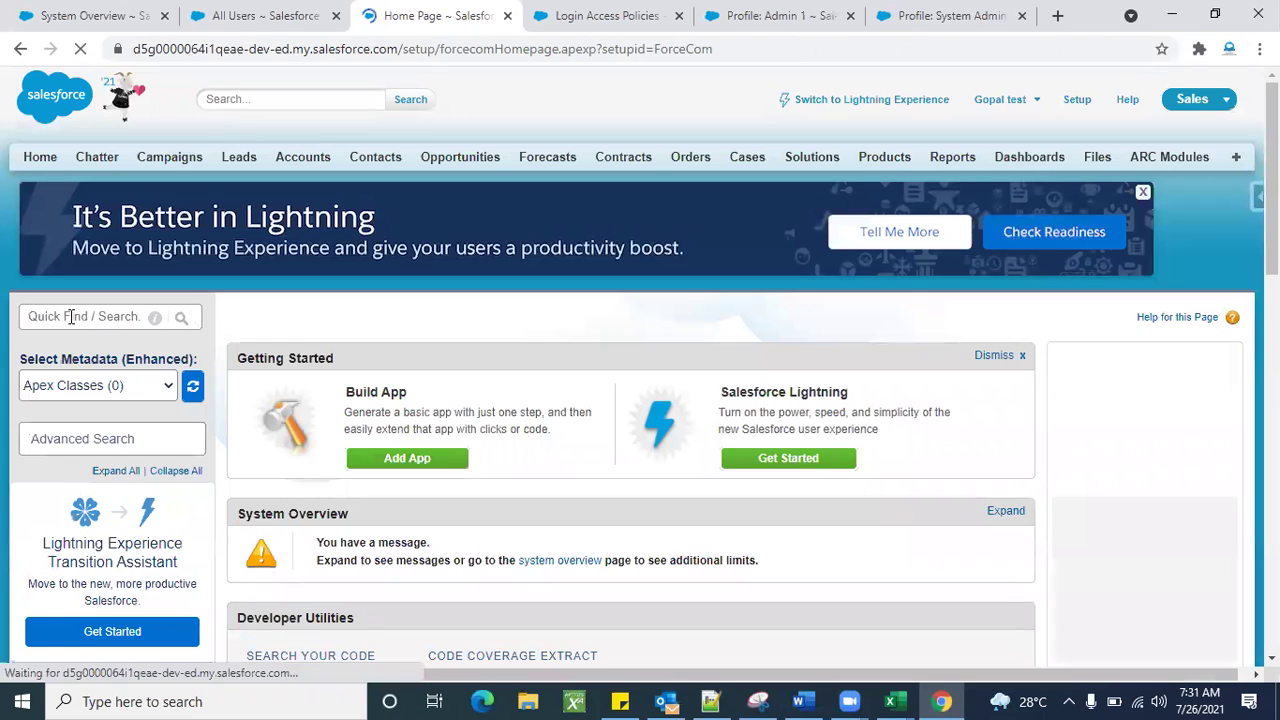
text(apps)
scroll(85, 500, down, 1)
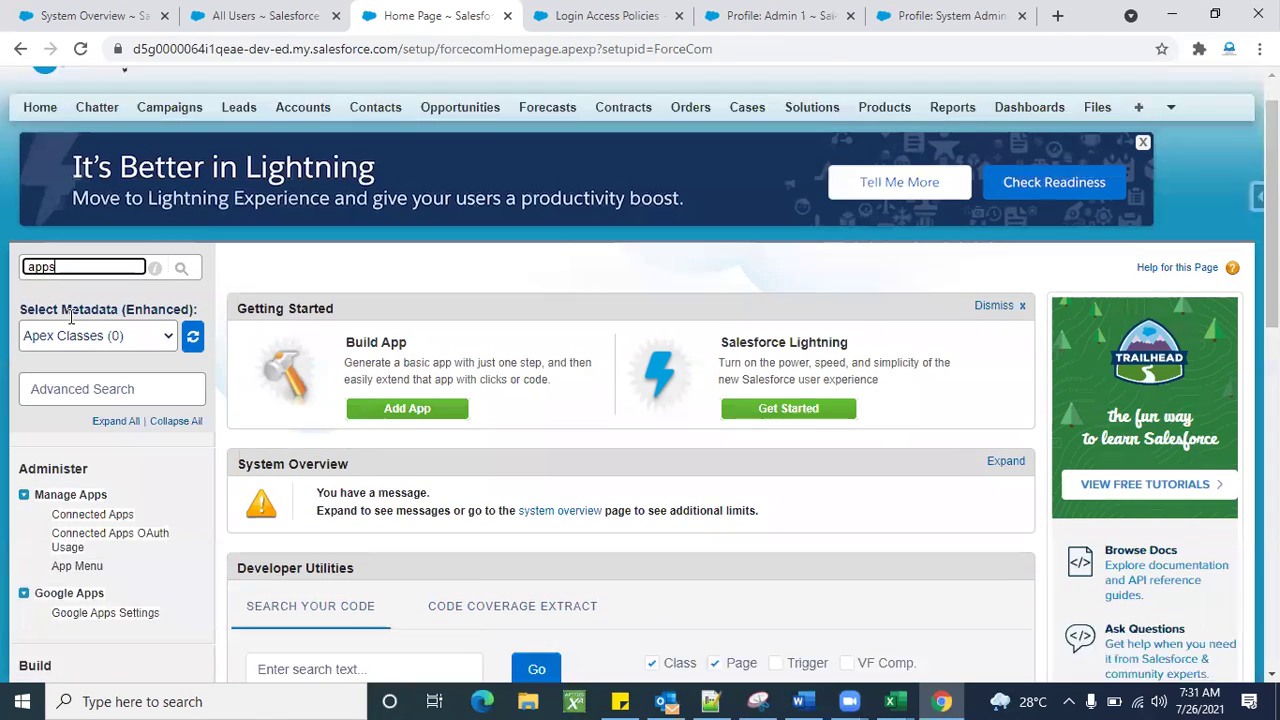
scroll(77, 600, down, 2)
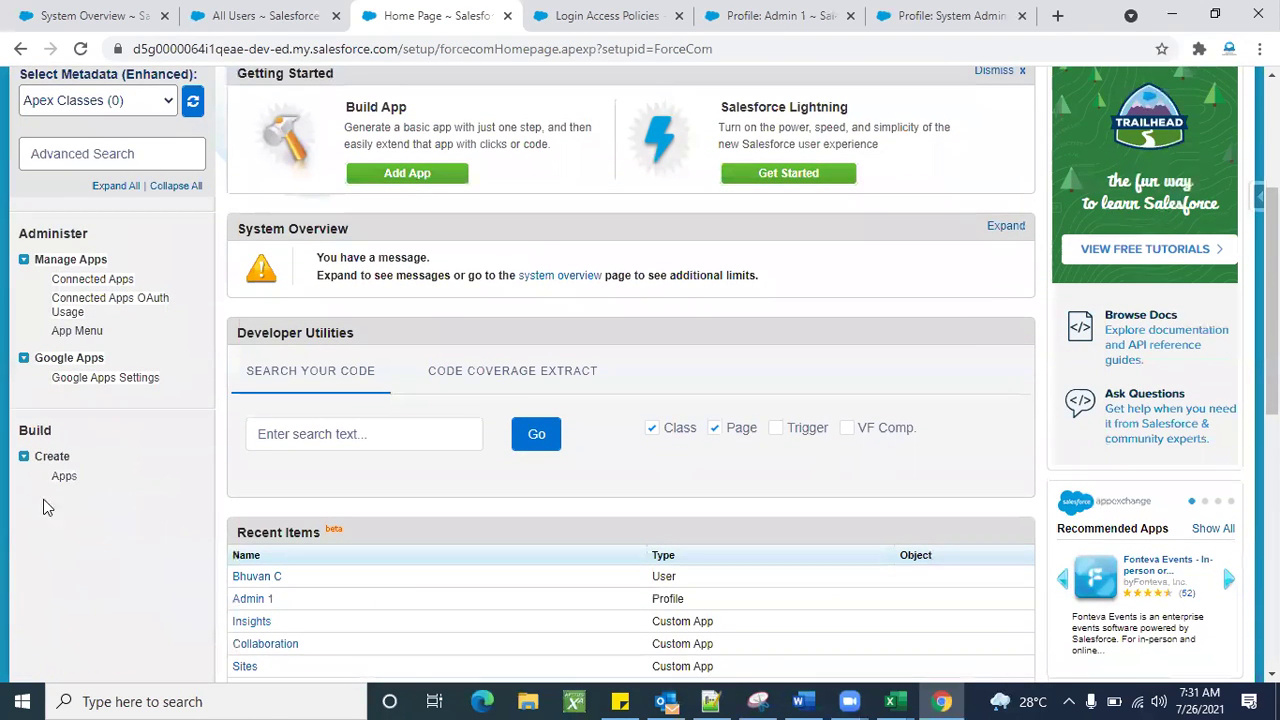
click(63, 477)
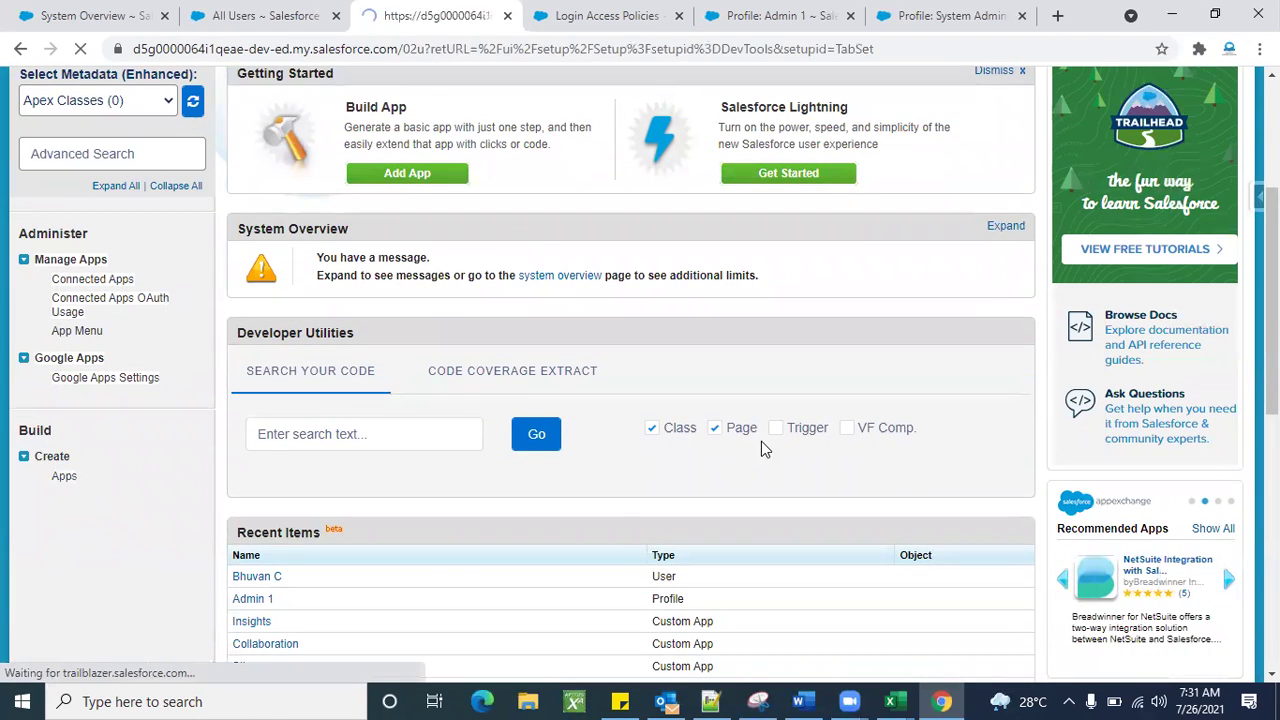
scroll(581, 542, down, 2)
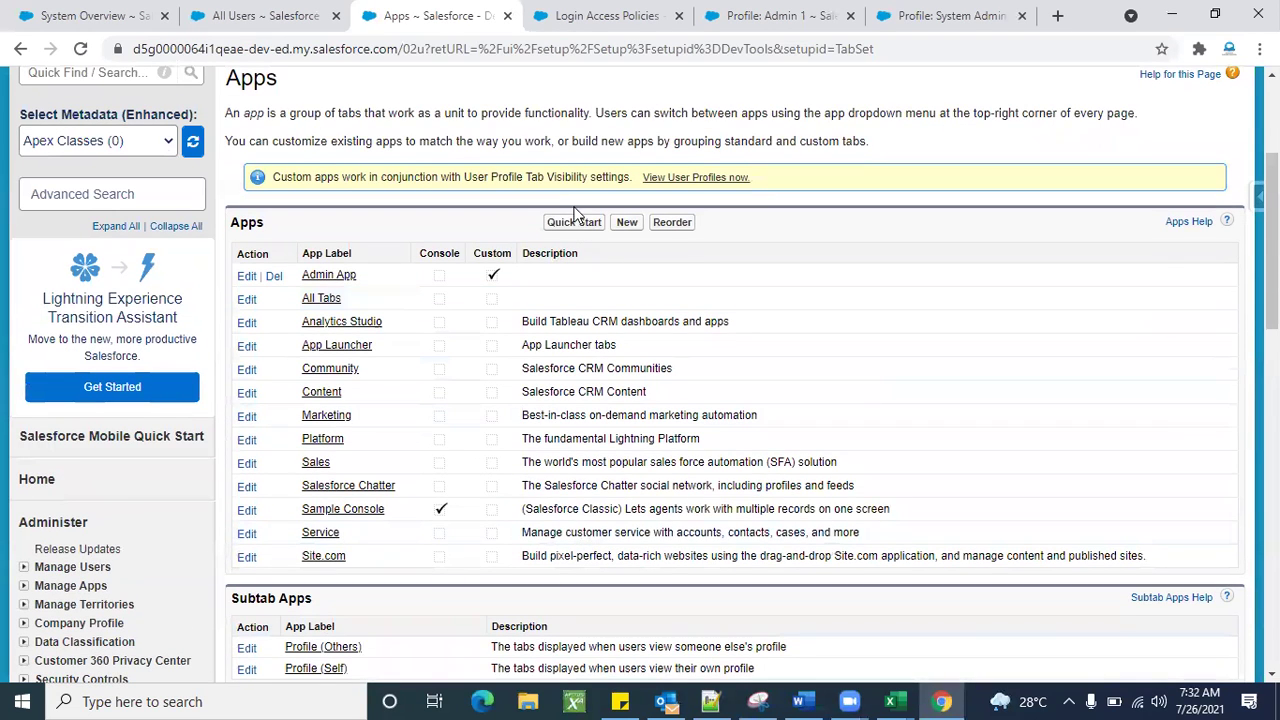
Start a new custom app labelled 'Test App'.
click(630, 226)
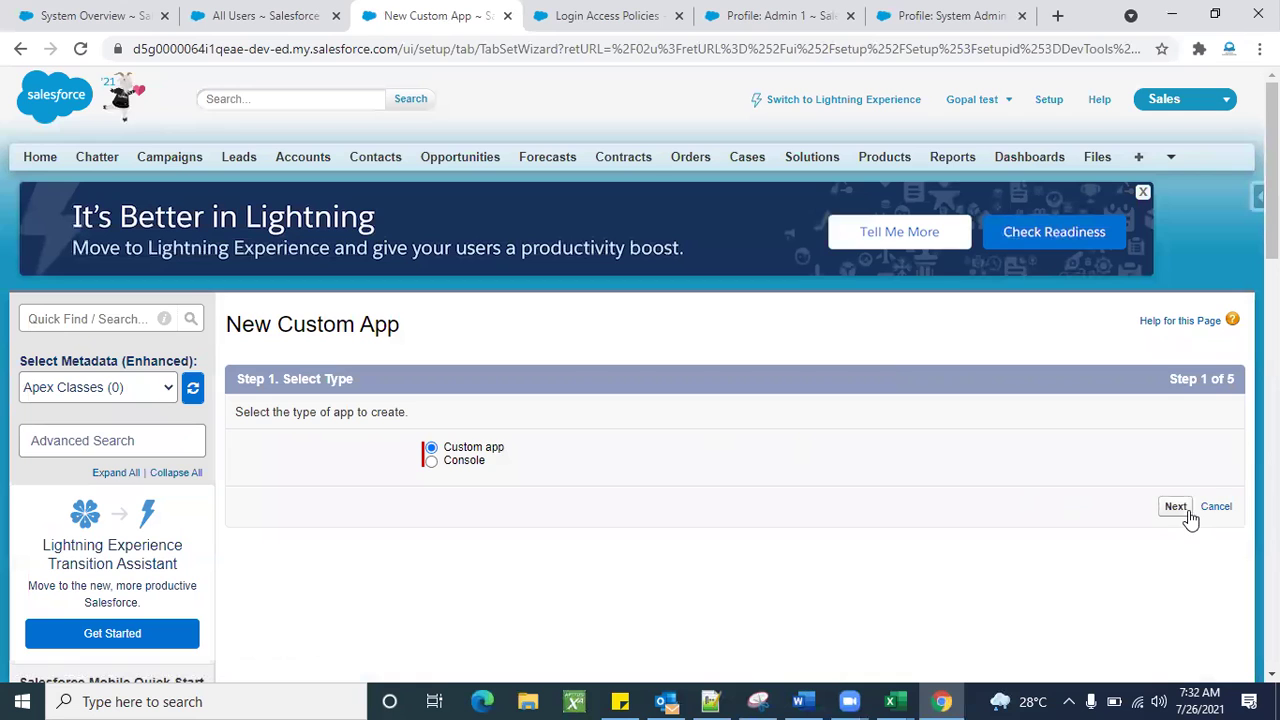
click(1176, 507)
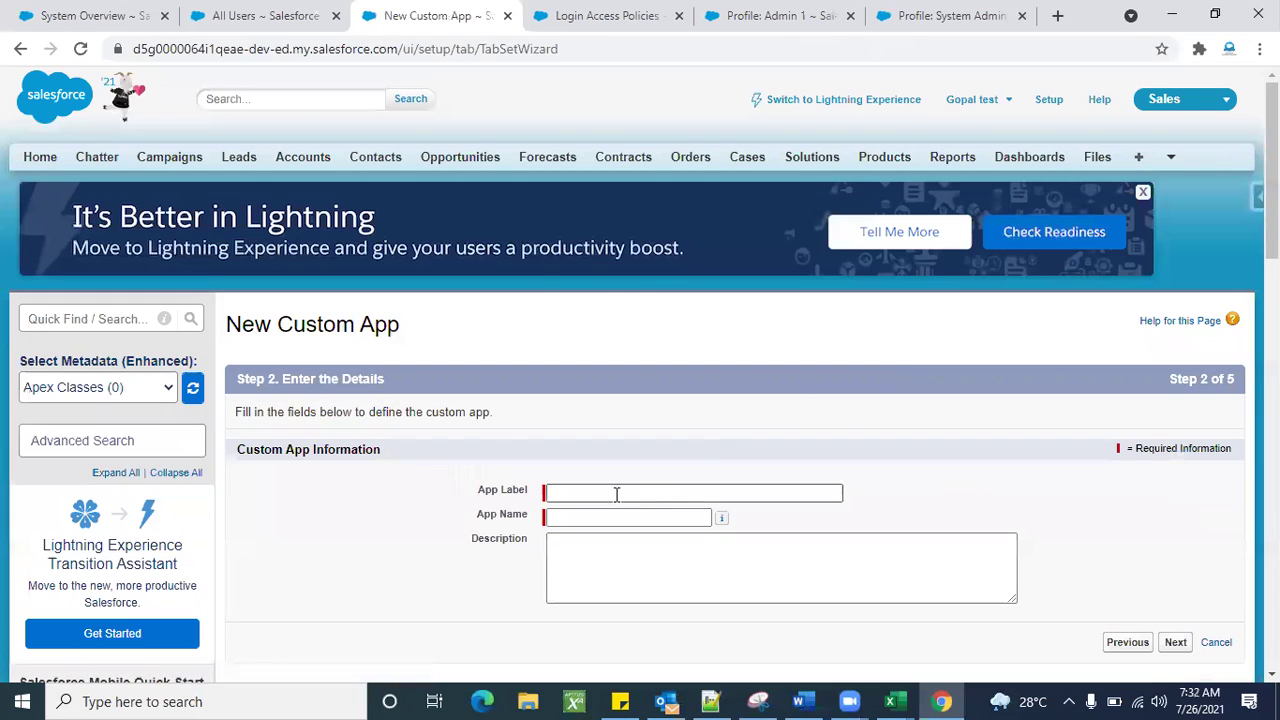
click(613, 494)
text(Test )
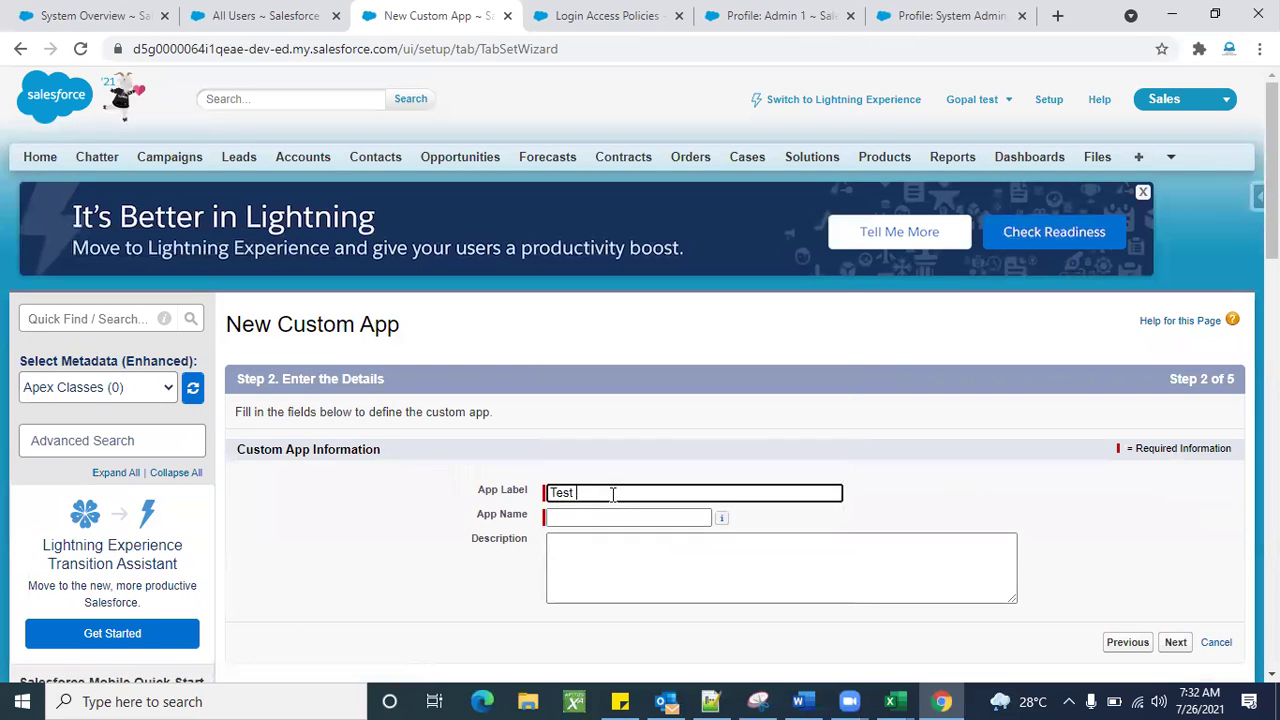
text(App)
click(665, 423)
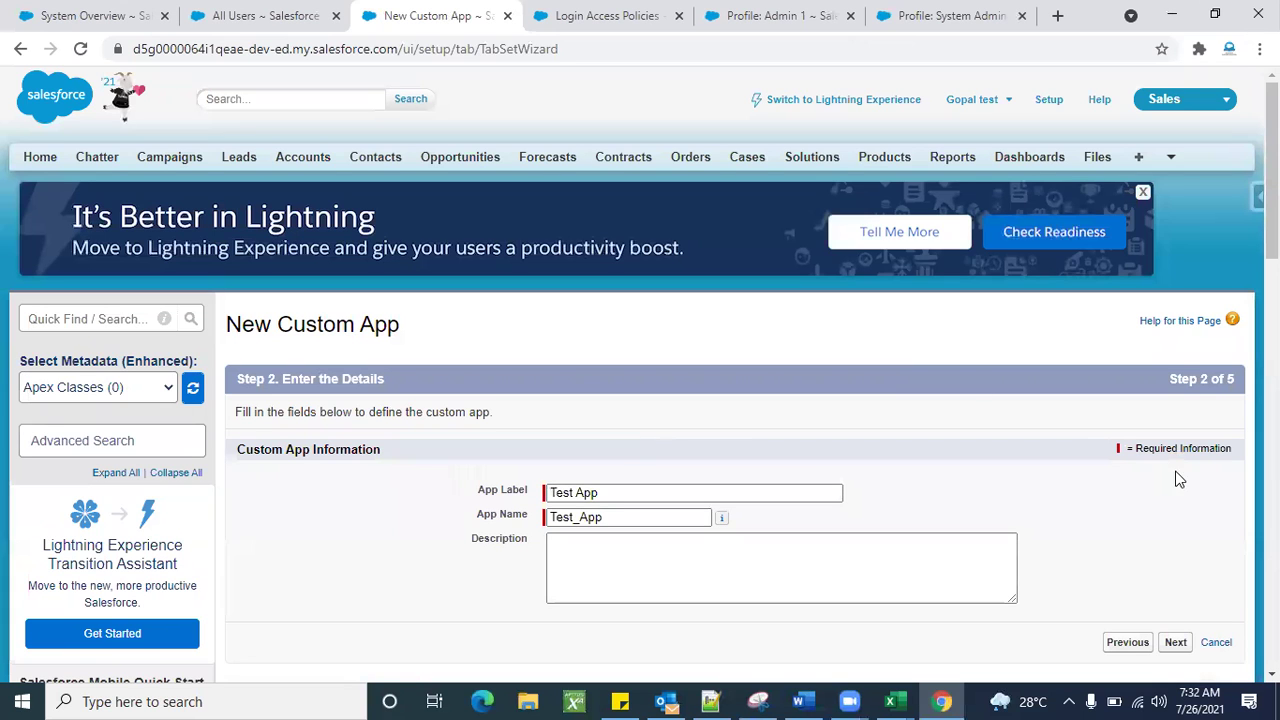
Skip the logo step without attaching an image.
click(1175, 642)
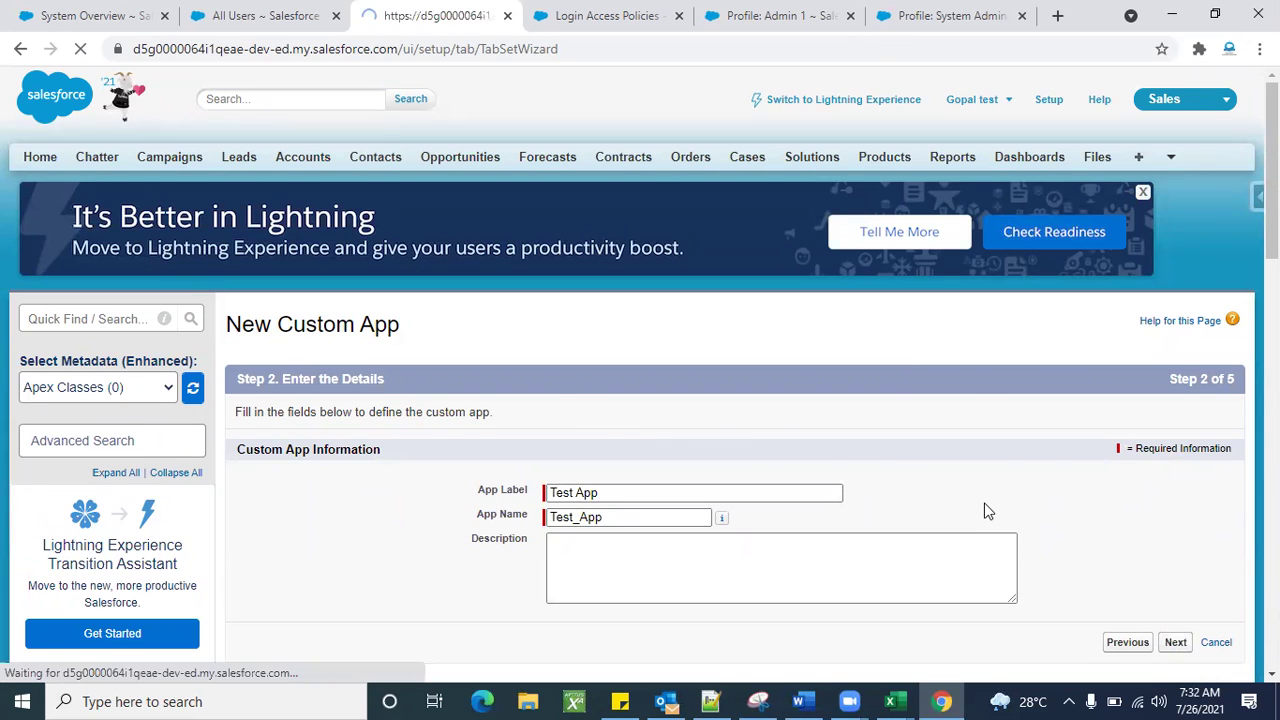
scroll(669, 583, down, 1)
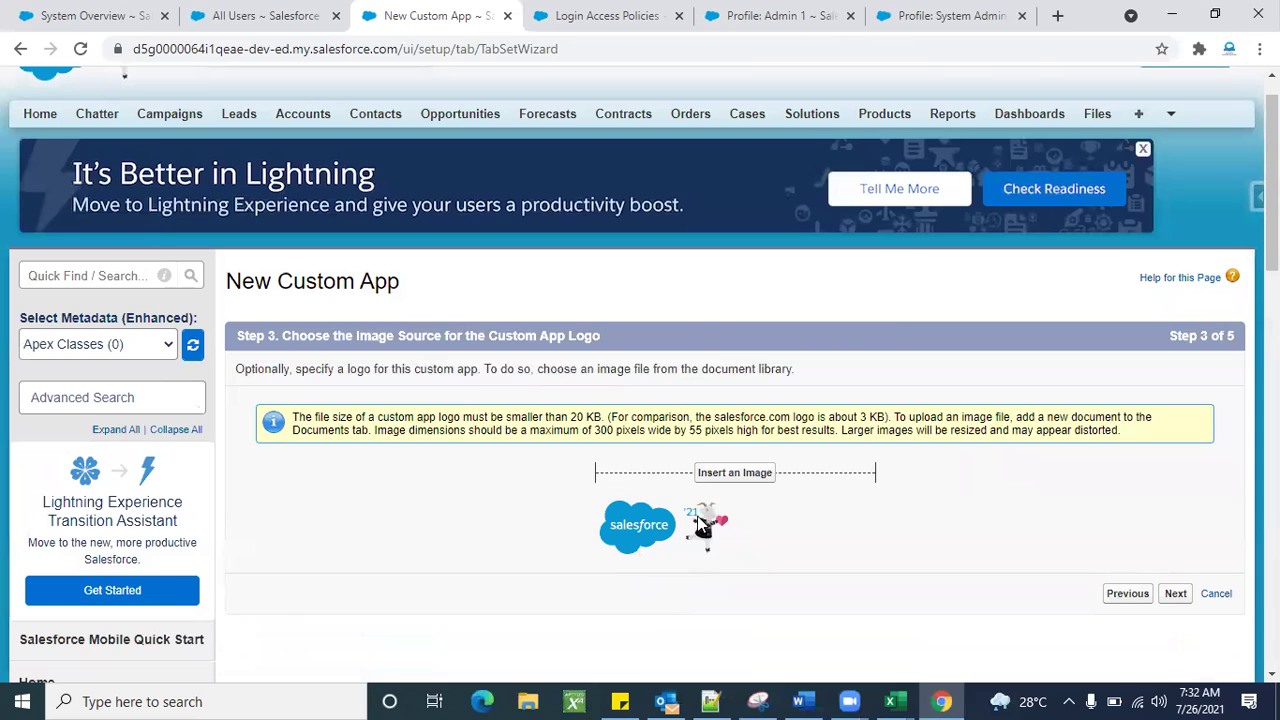
click(737, 474)
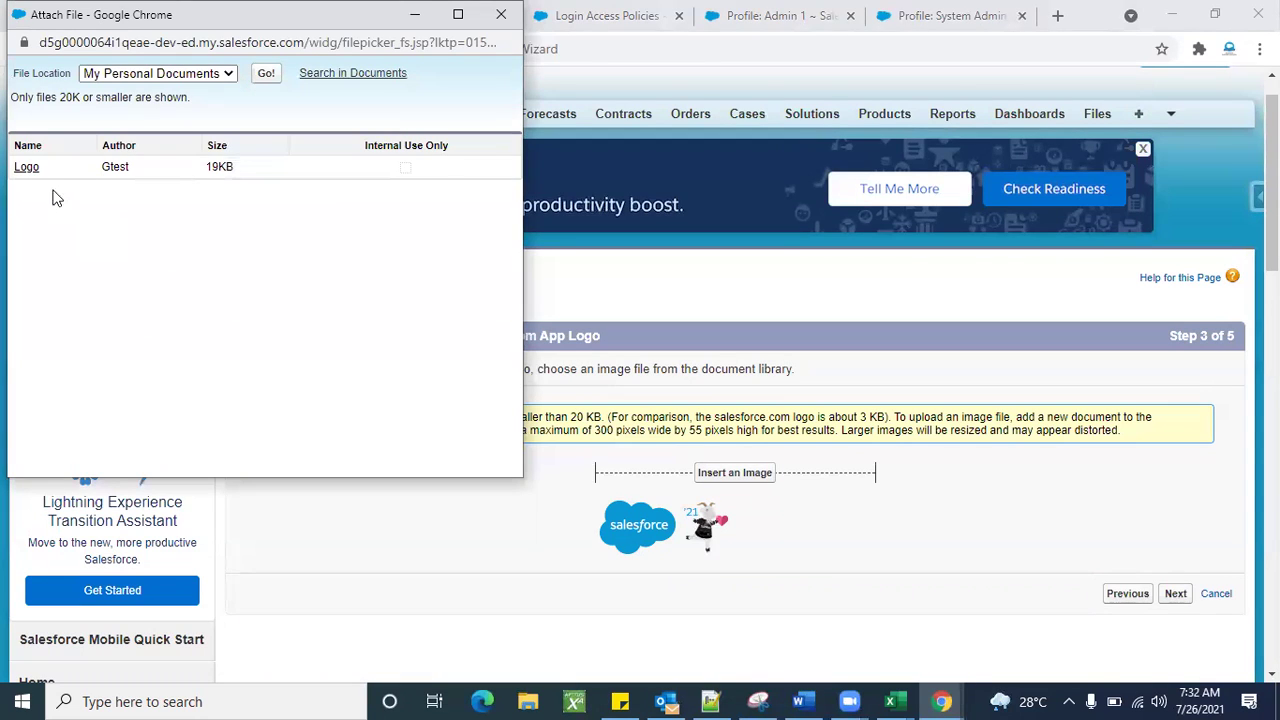
click(501, 14)
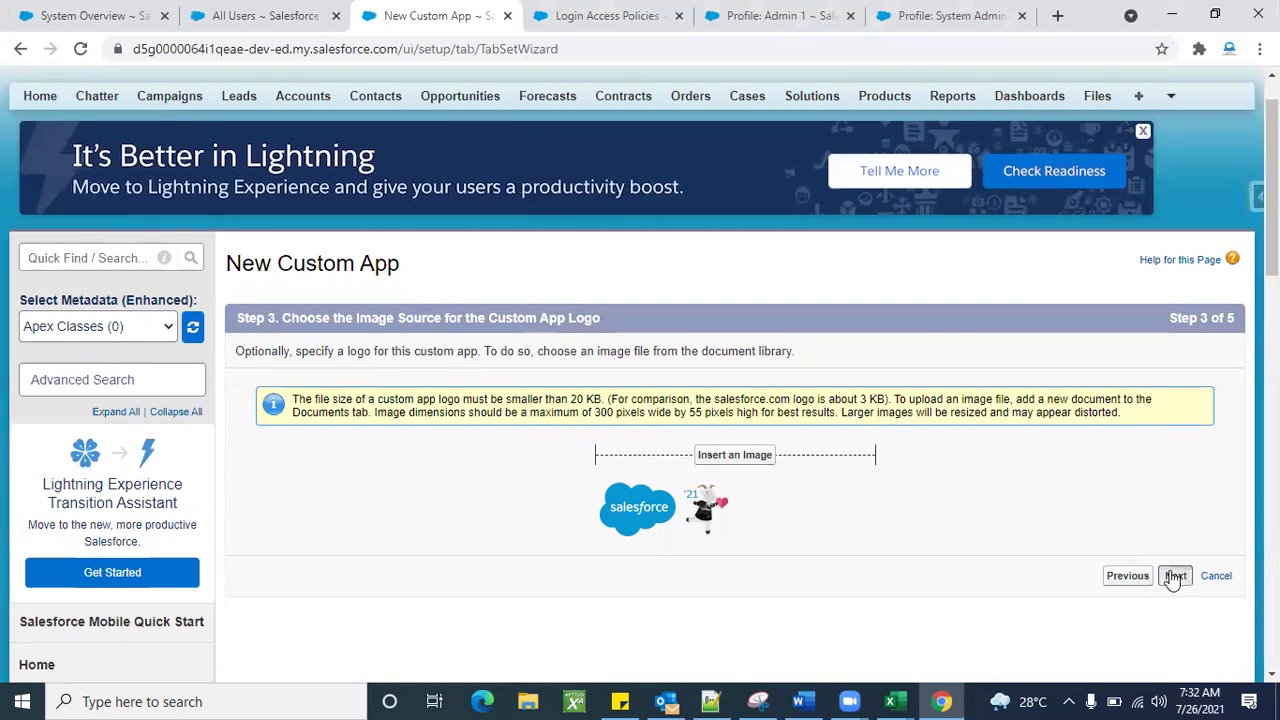
click(1175, 576)
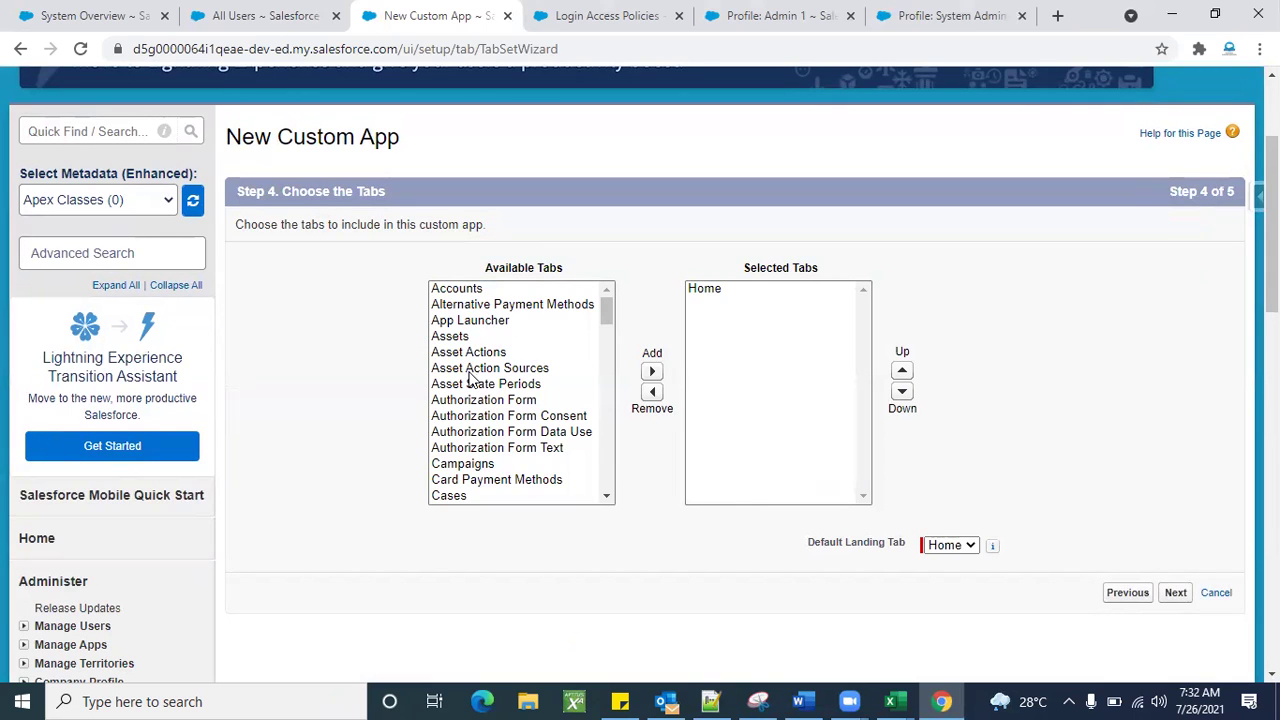
Add the Cases, Asset Actions and Assets tabs alongside Home.
click(473, 497)
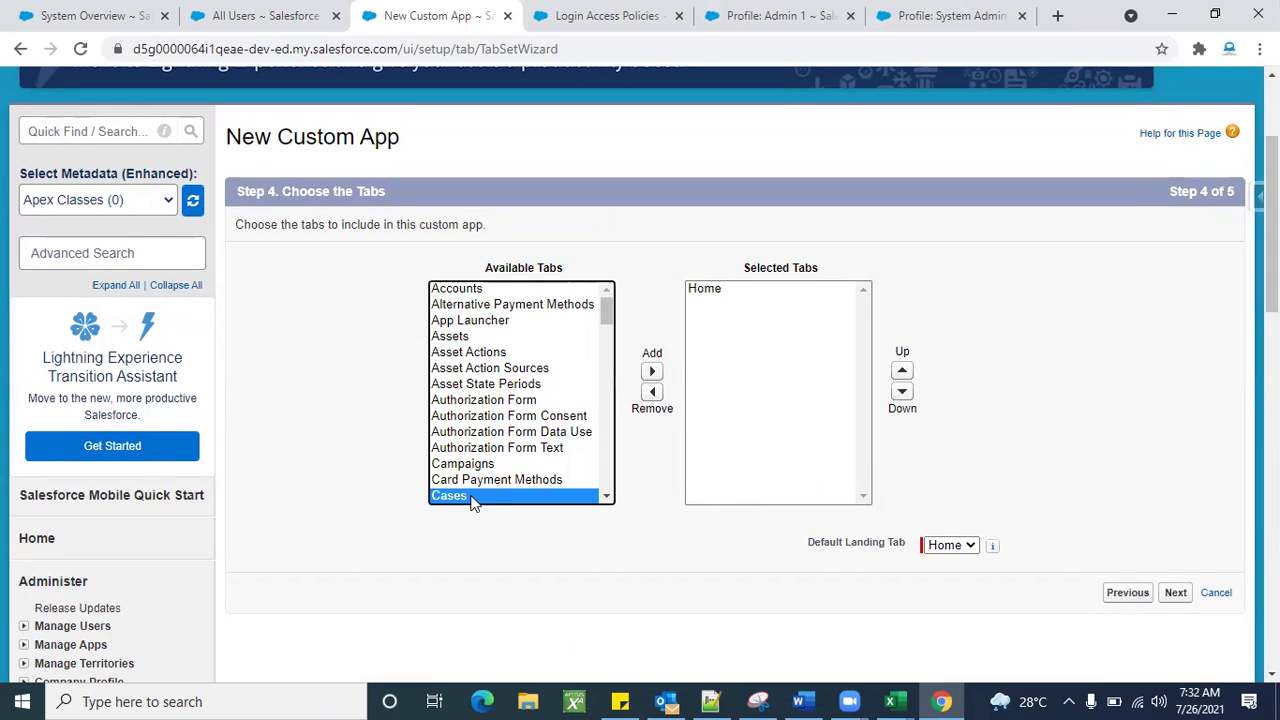
ctrl+click(469, 353)
ctrl+click(468, 344)
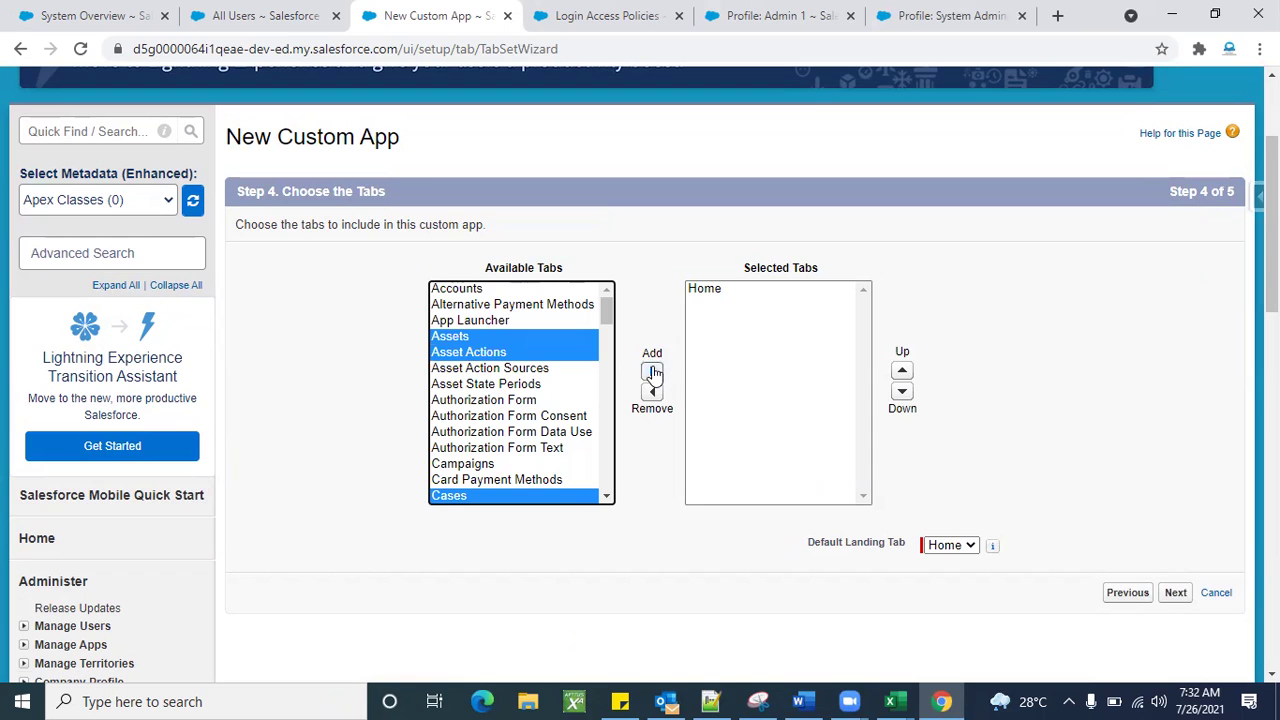
click(652, 372)
click(1176, 594)
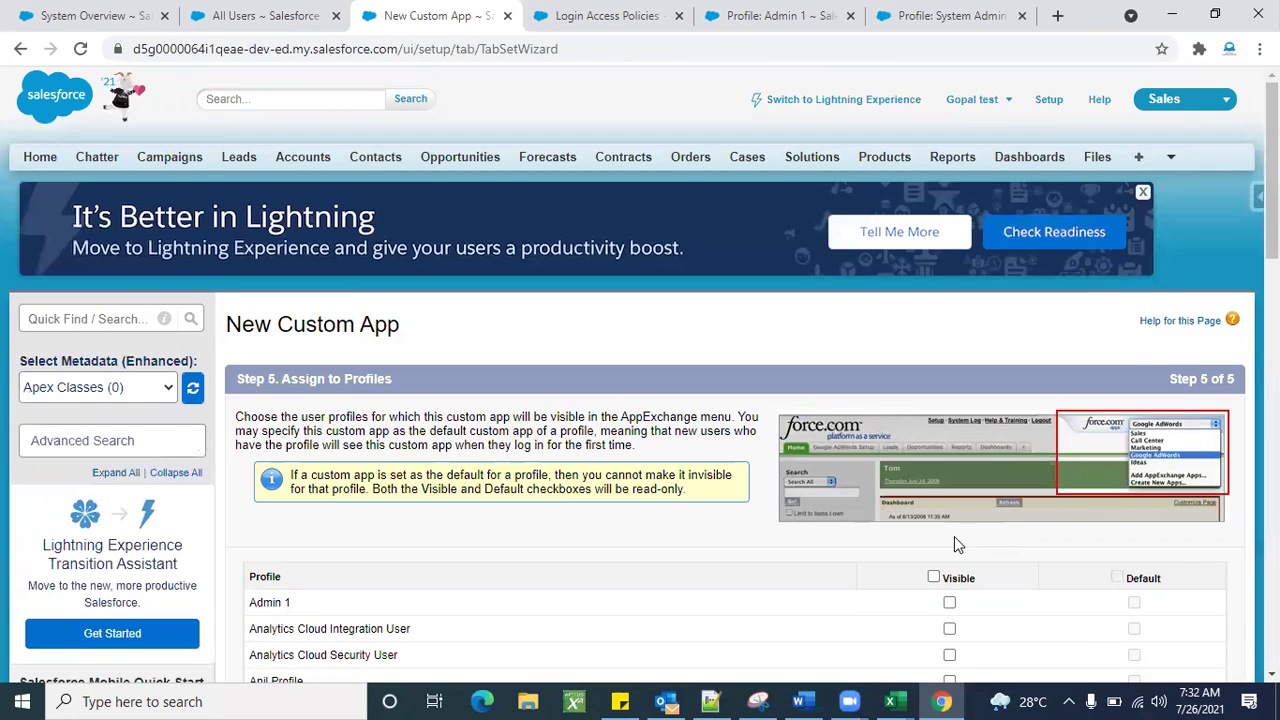
Make Test App visible to the Admin 1 profile.
scroll(735, 482, down, 4)
scroll(735, 482, down, 7)
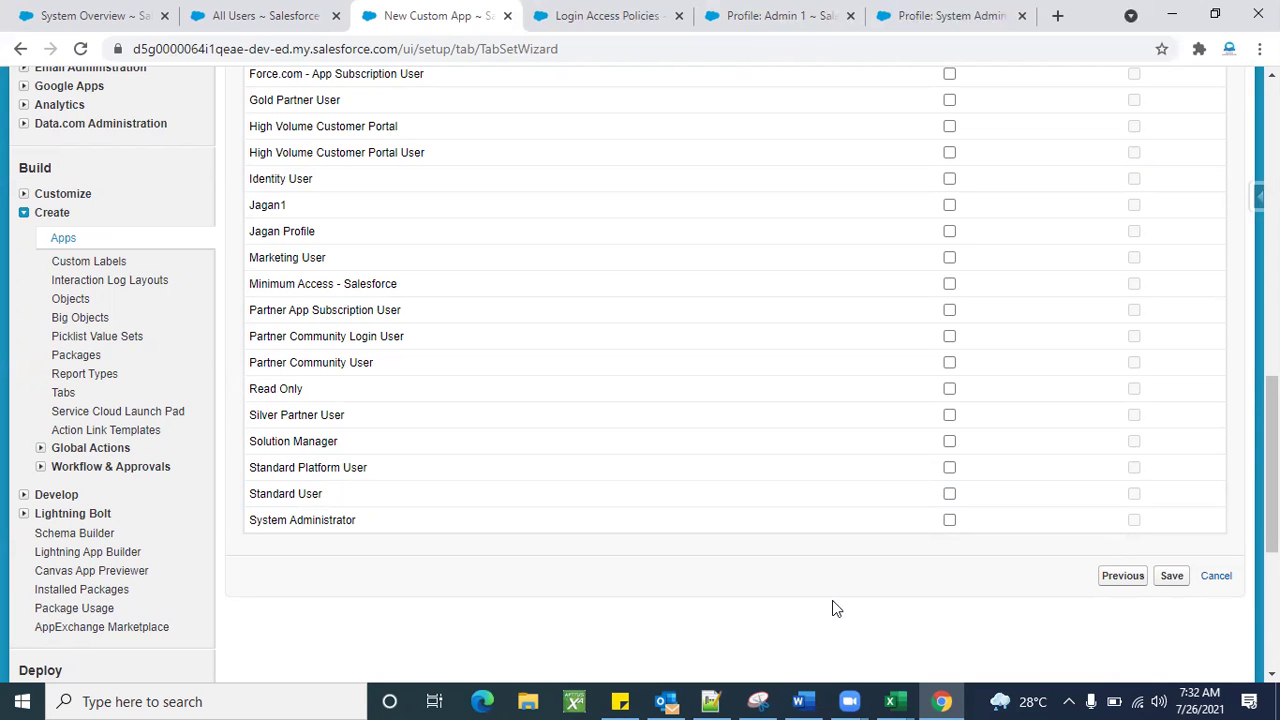
scroll(832, 600, up, 6)
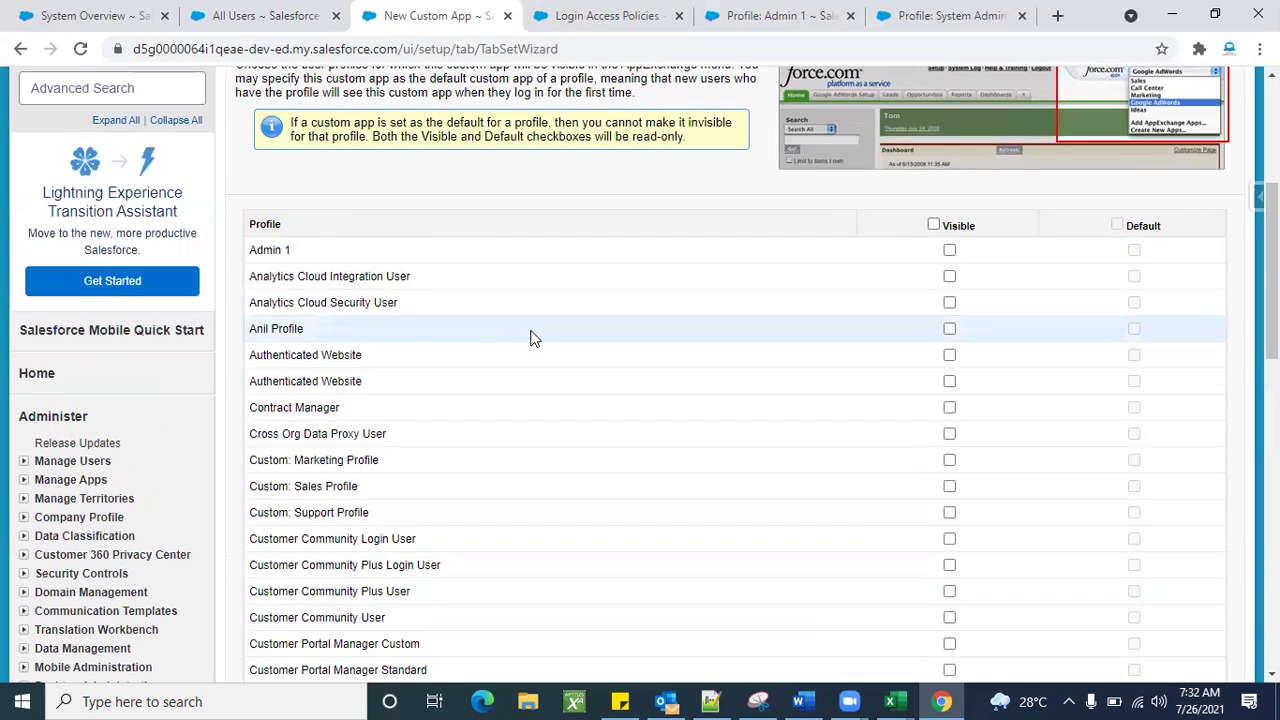
scroll(529, 337, down, 1)
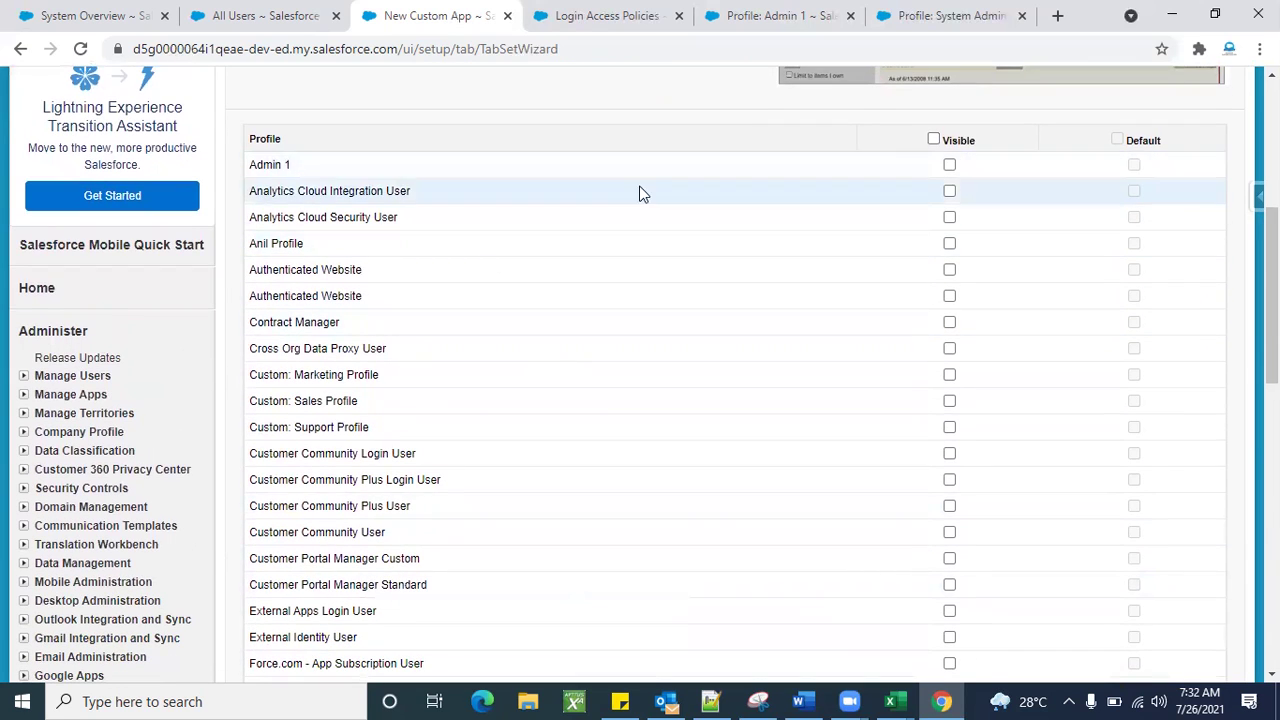
click(950, 165)
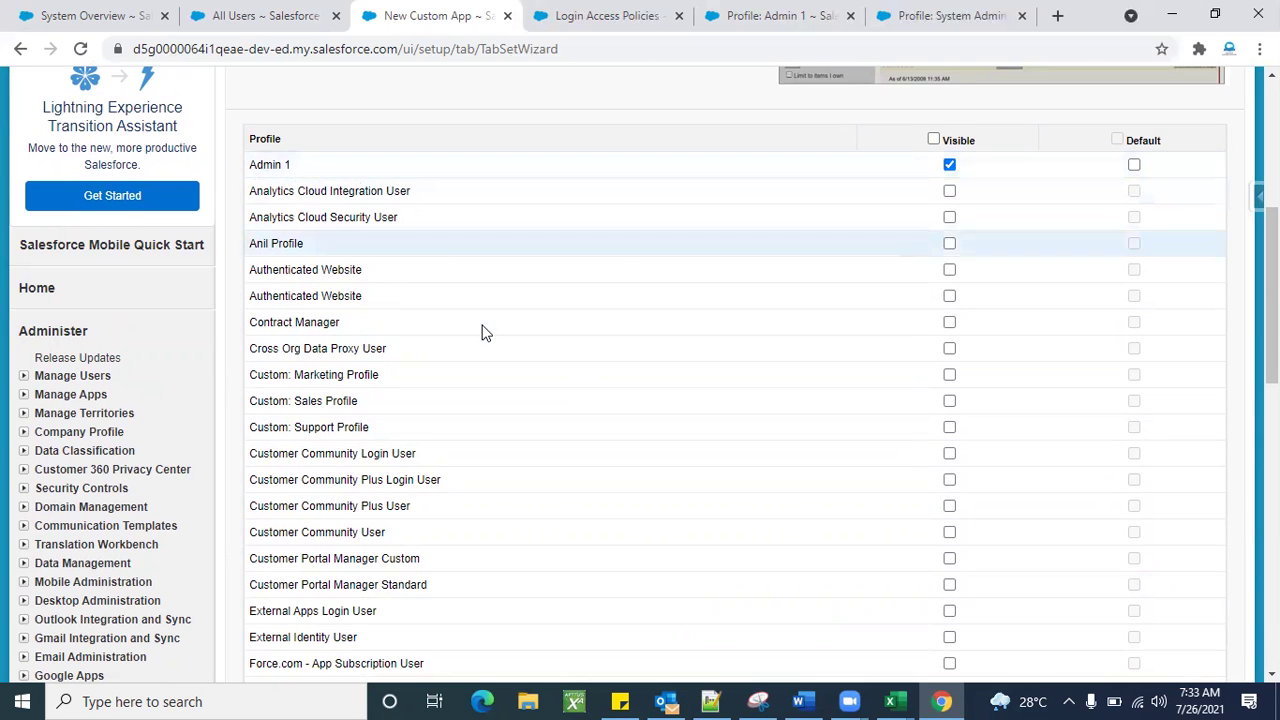
Tick the Visible header checkbox to make the app visible to every profile.
scroll(481, 333, up, 4)
scroll(650, 465, down, 3)
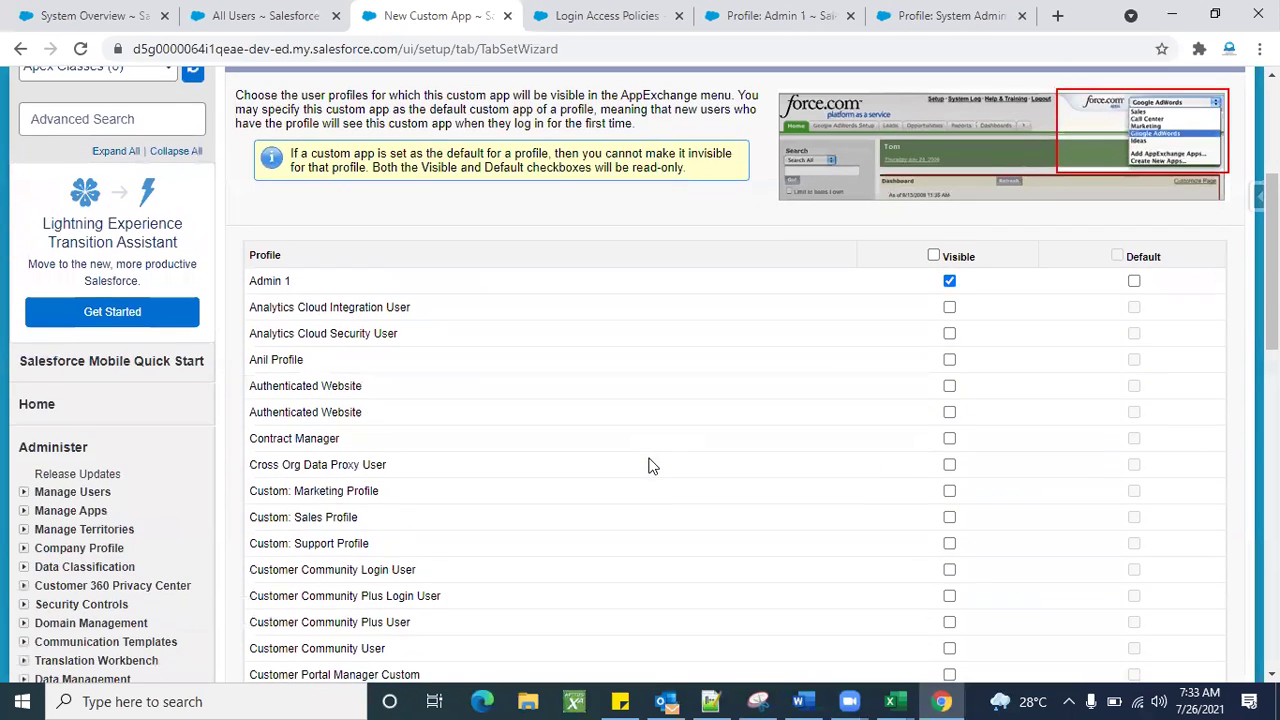
scroll(650, 465, down, 2)
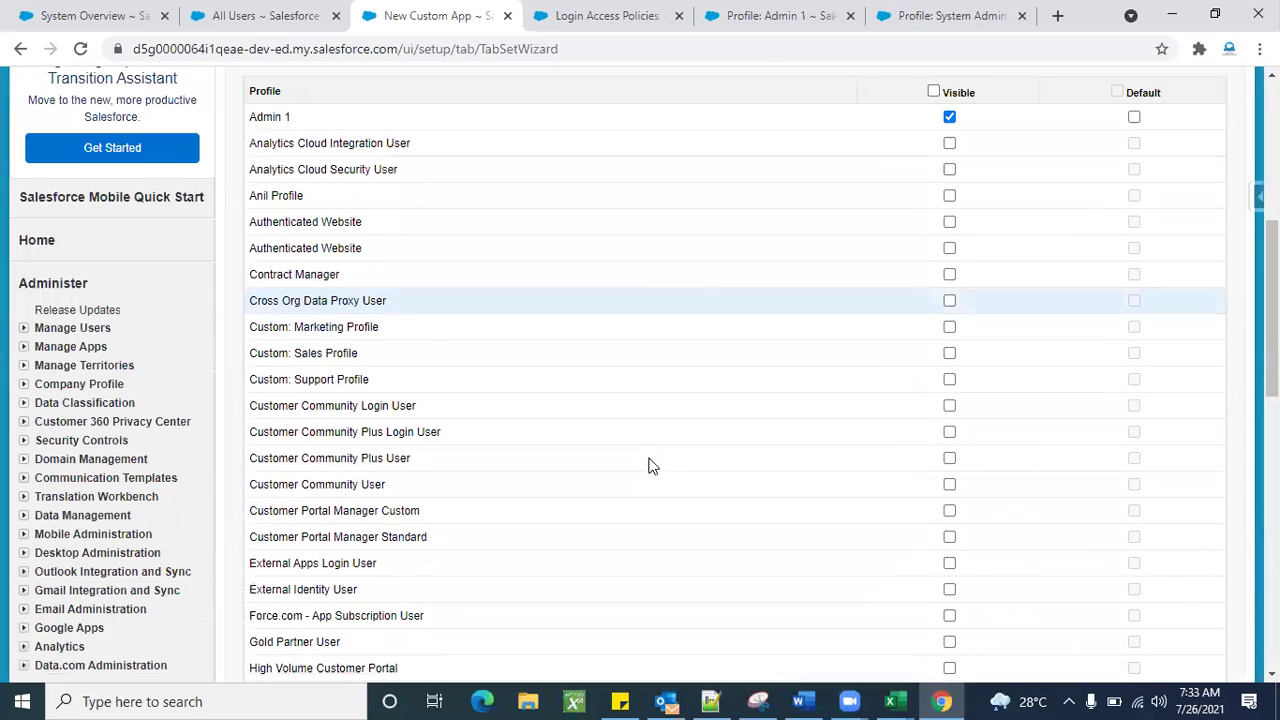
scroll(649, 464, down, 5)
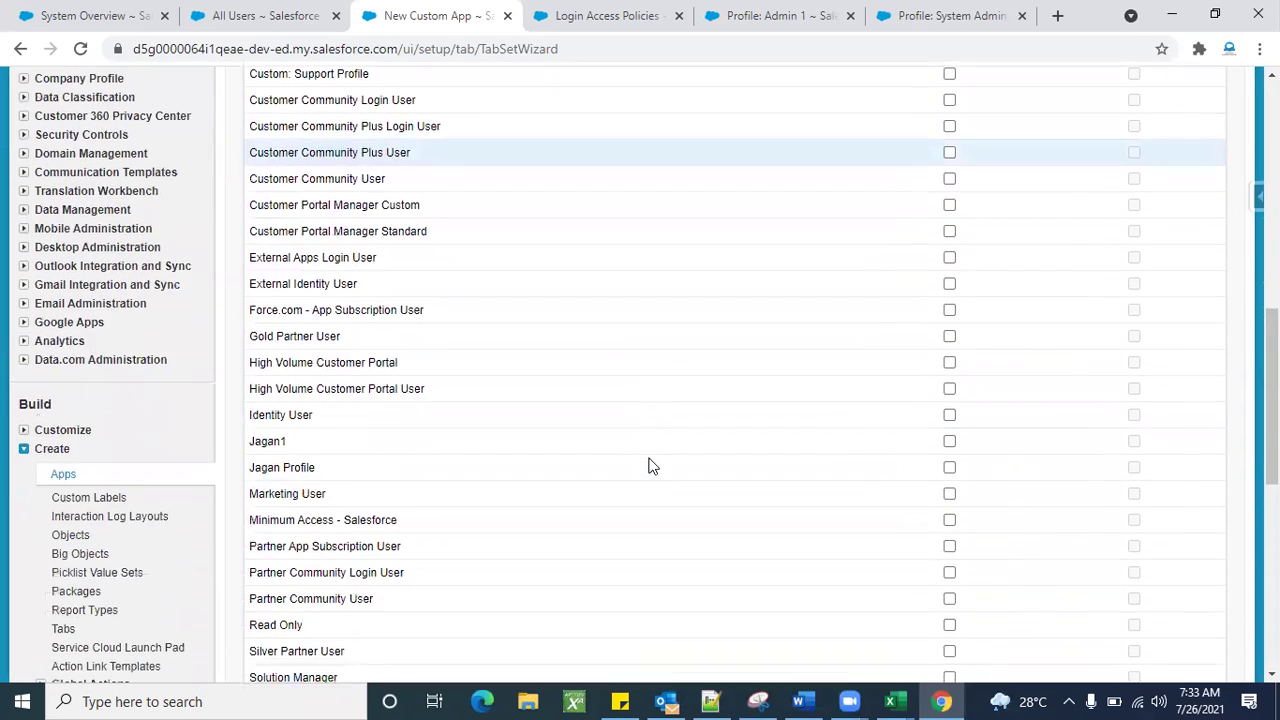
scroll(745, 505, up, 8)
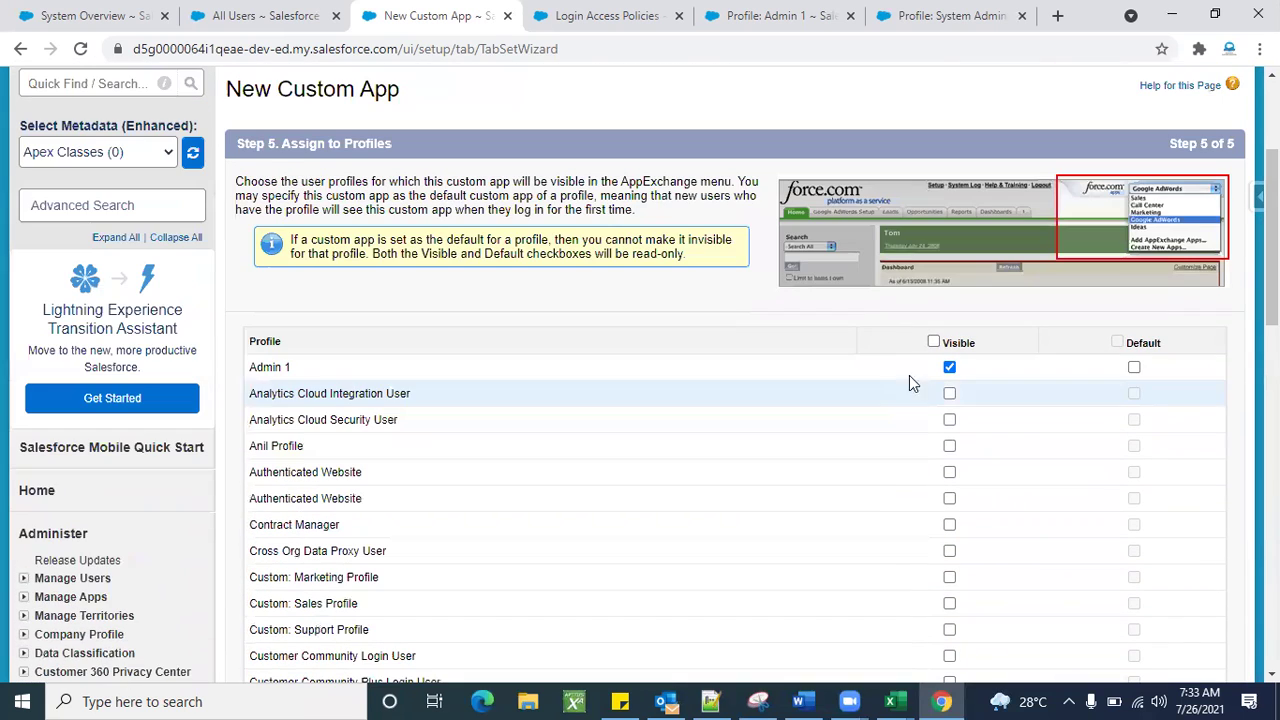
click(933, 342)
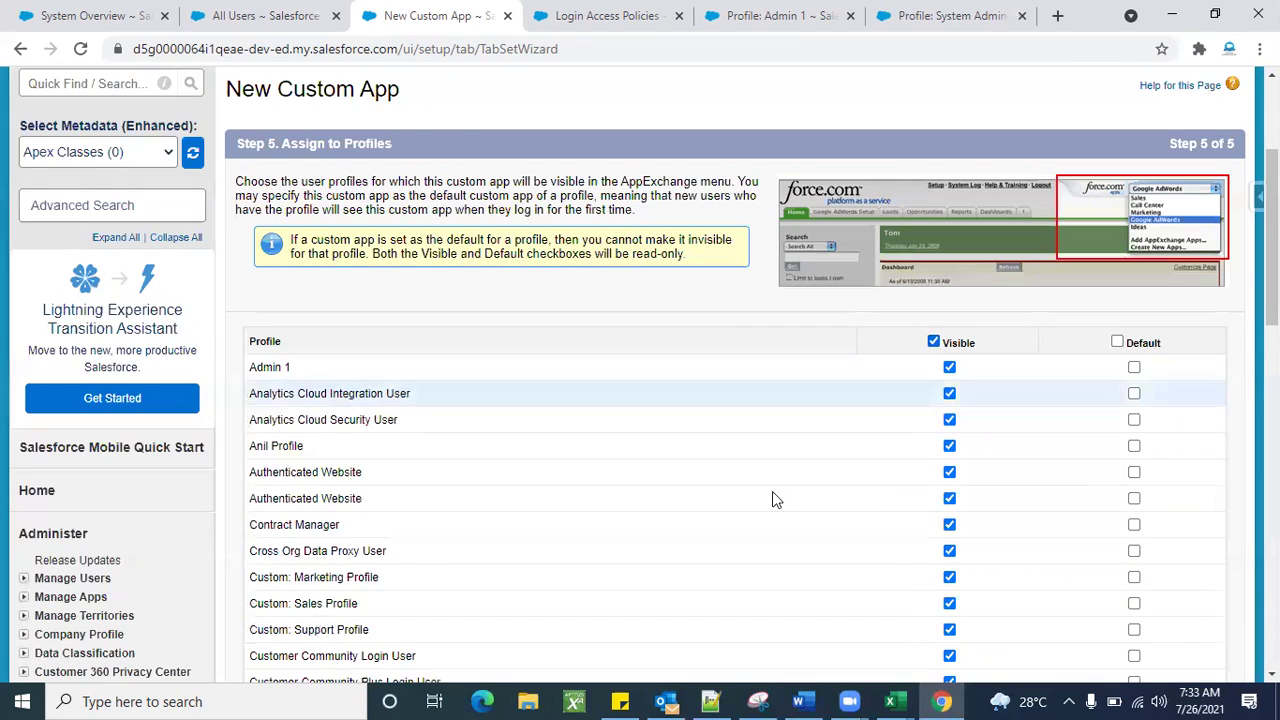
scroll(772, 491, down, 7)
scroll(772, 498, down, 3)
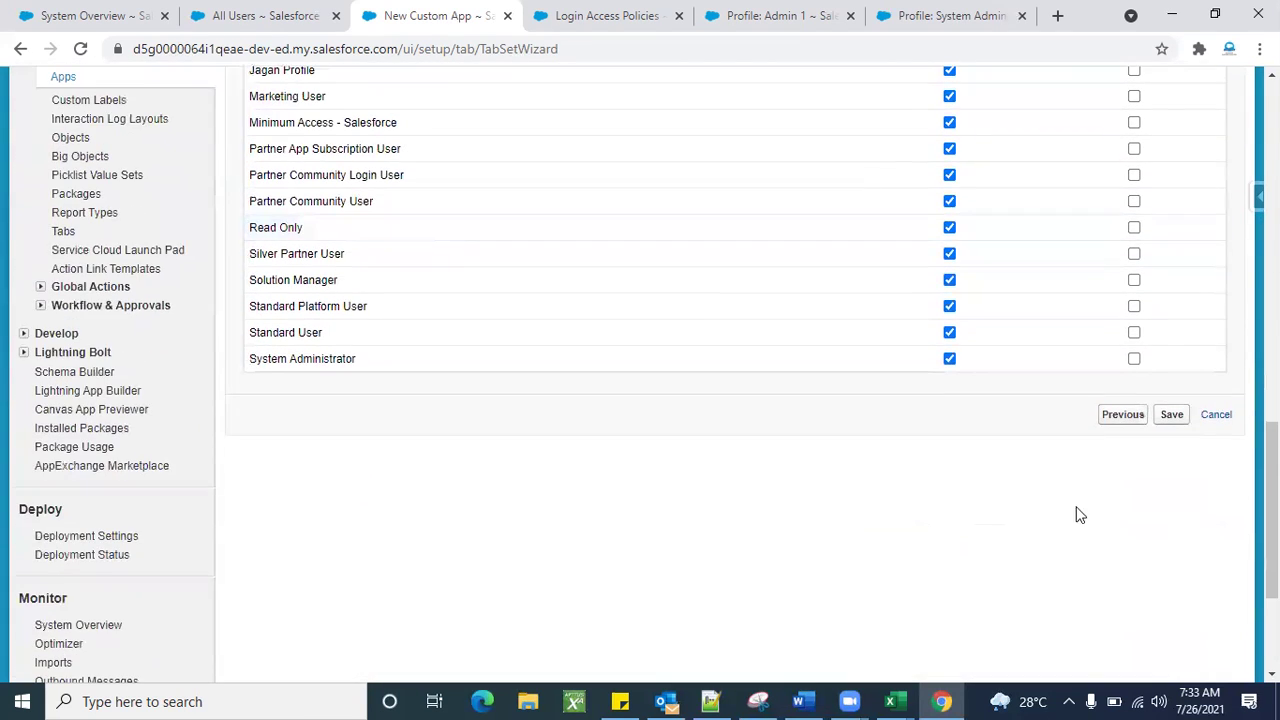
scroll(759, 535, up, 2)
scroll(759, 535, down, 1)
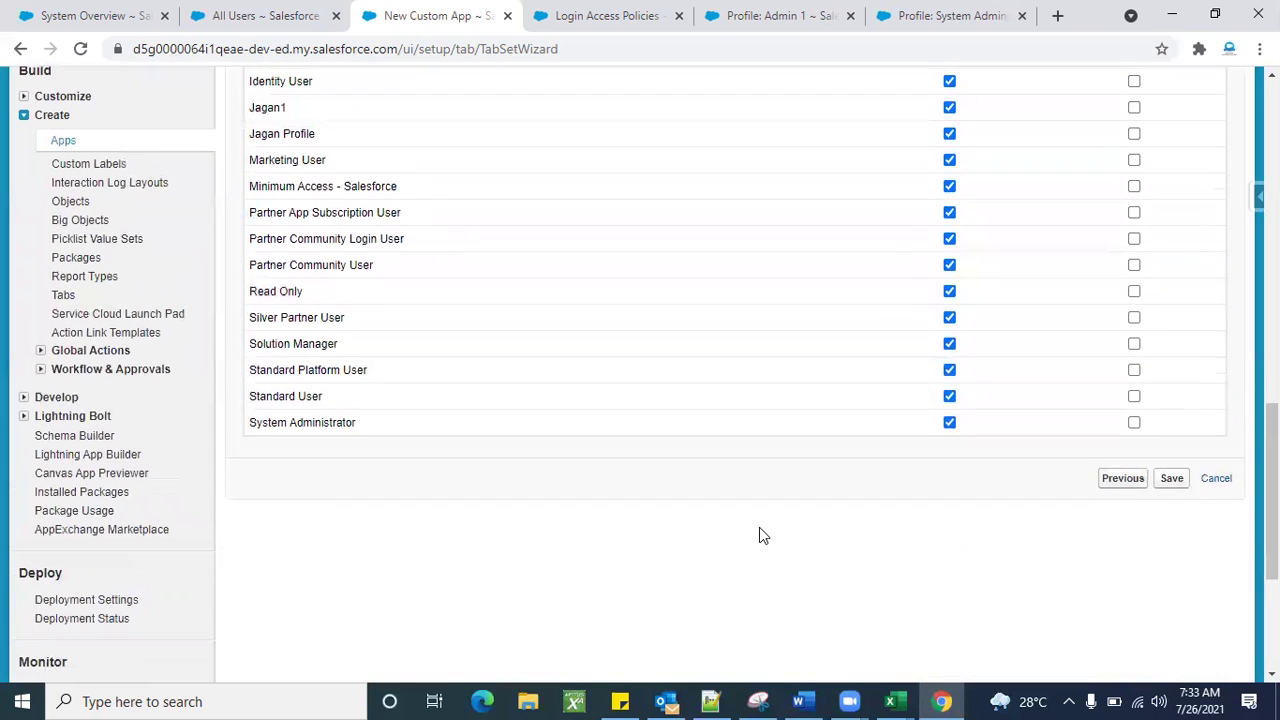
scroll(926, 537, up, 1)
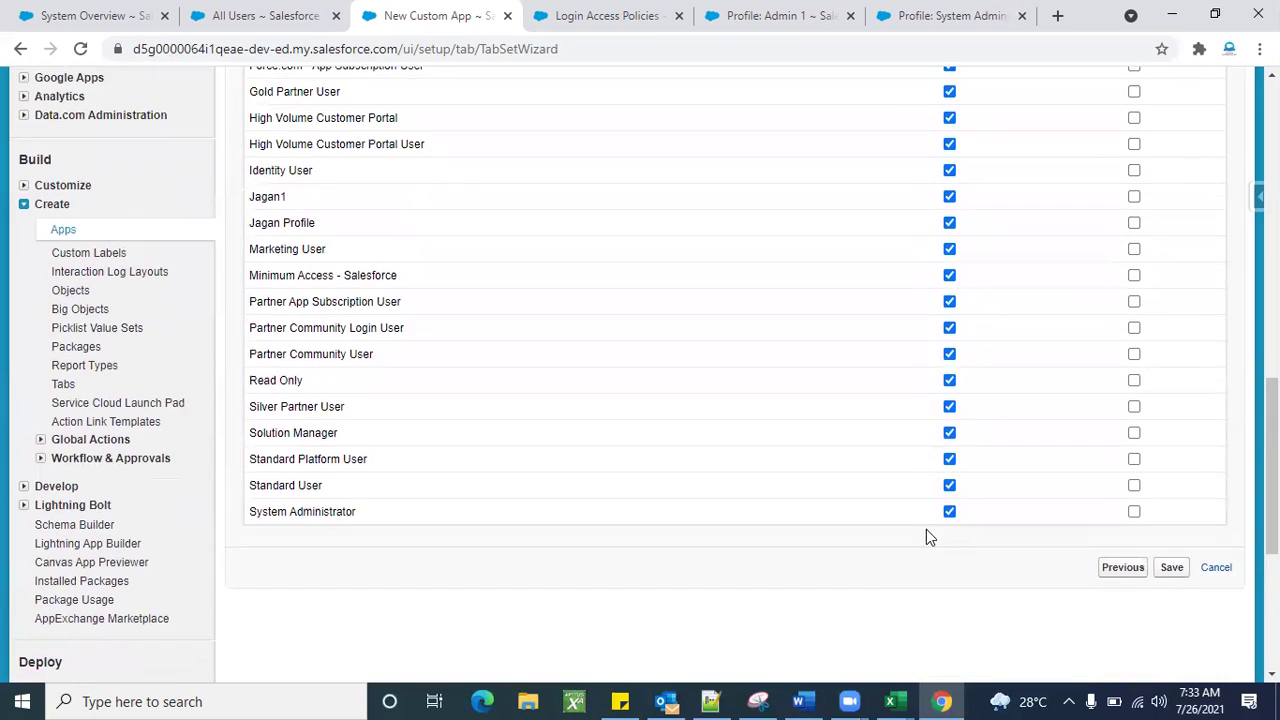
scroll(926, 537, down, 1)
scroll(926, 537, up, 4)
scroll(926, 537, up, 4)
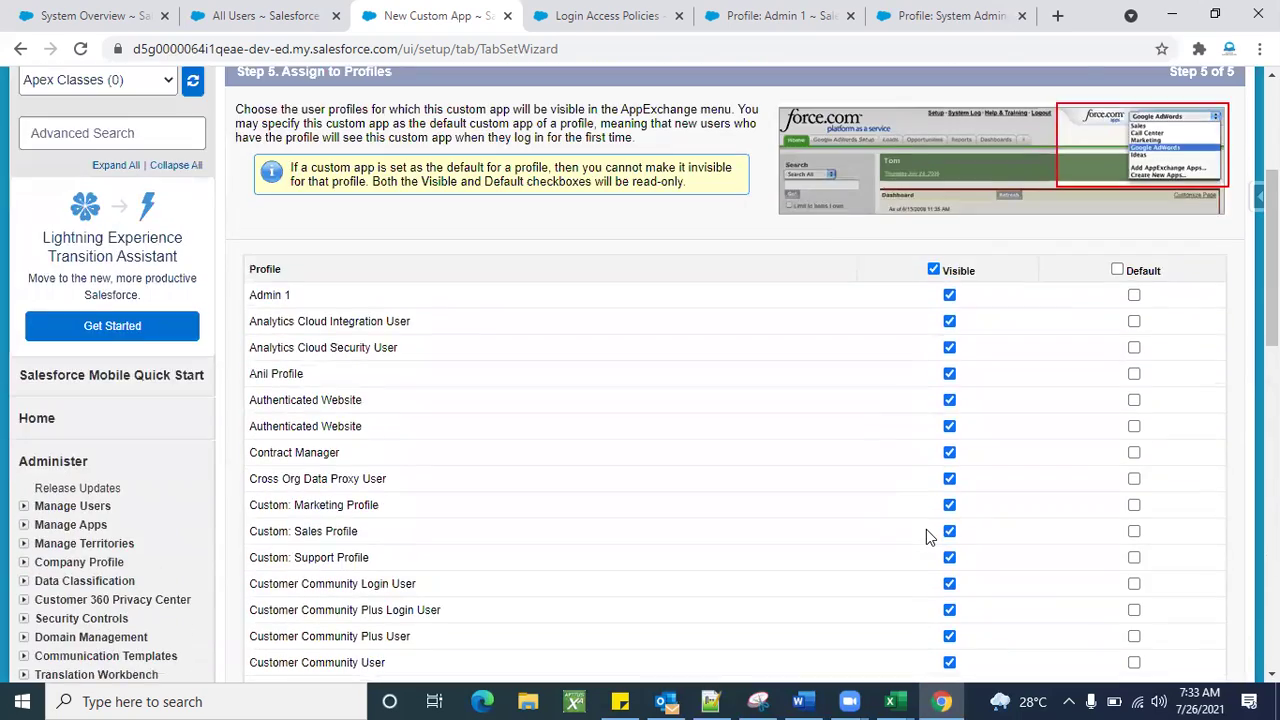
scroll(832, 530, down, 8)
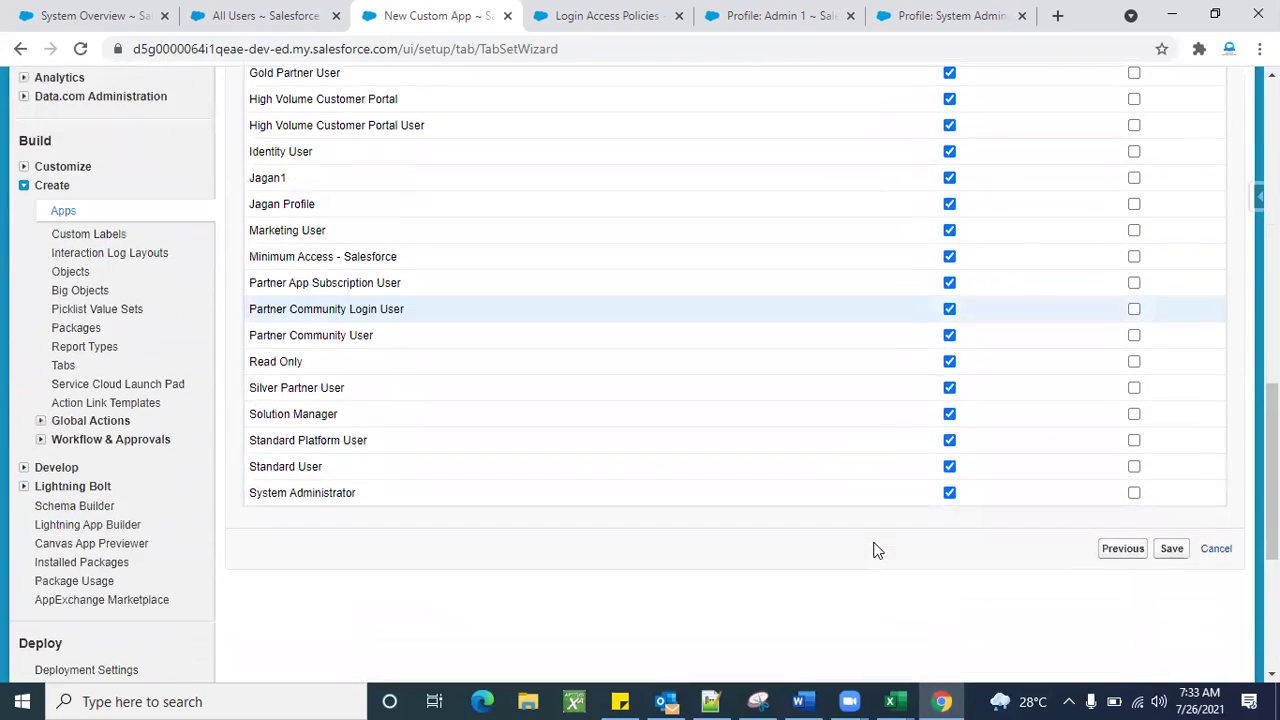
scroll(874, 549, up, 5)
scroll(873, 550, down, 1)
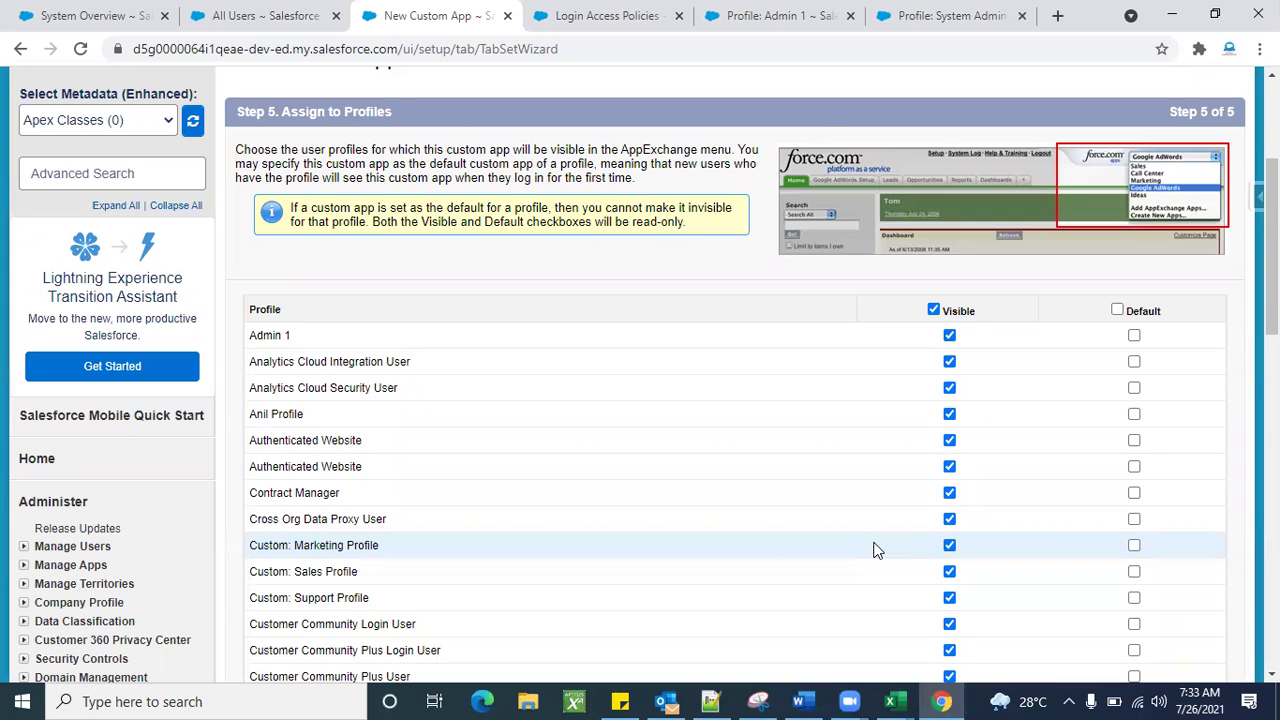
Clear visibility for all profiles, then tick Visible for Admin 1 again.
click(933, 310)
scroll(737, 266, down, 1)
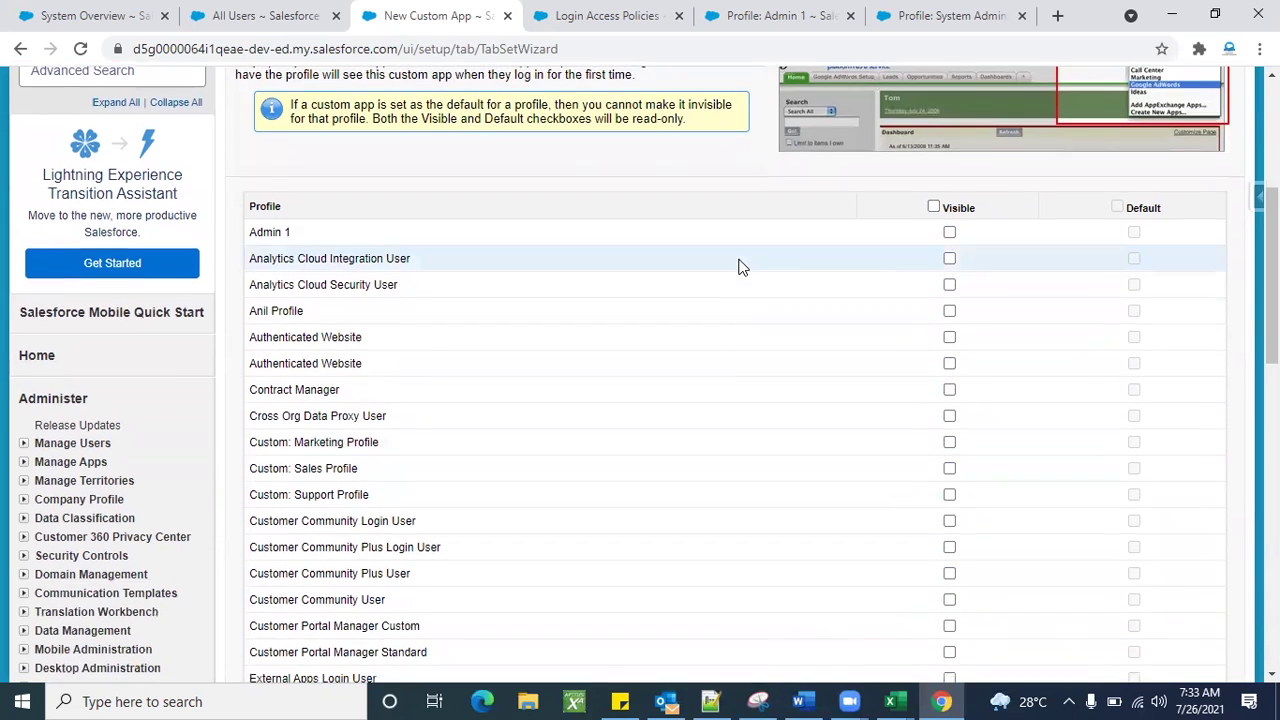
click(949, 233)
scroll(851, 501, down, 3)
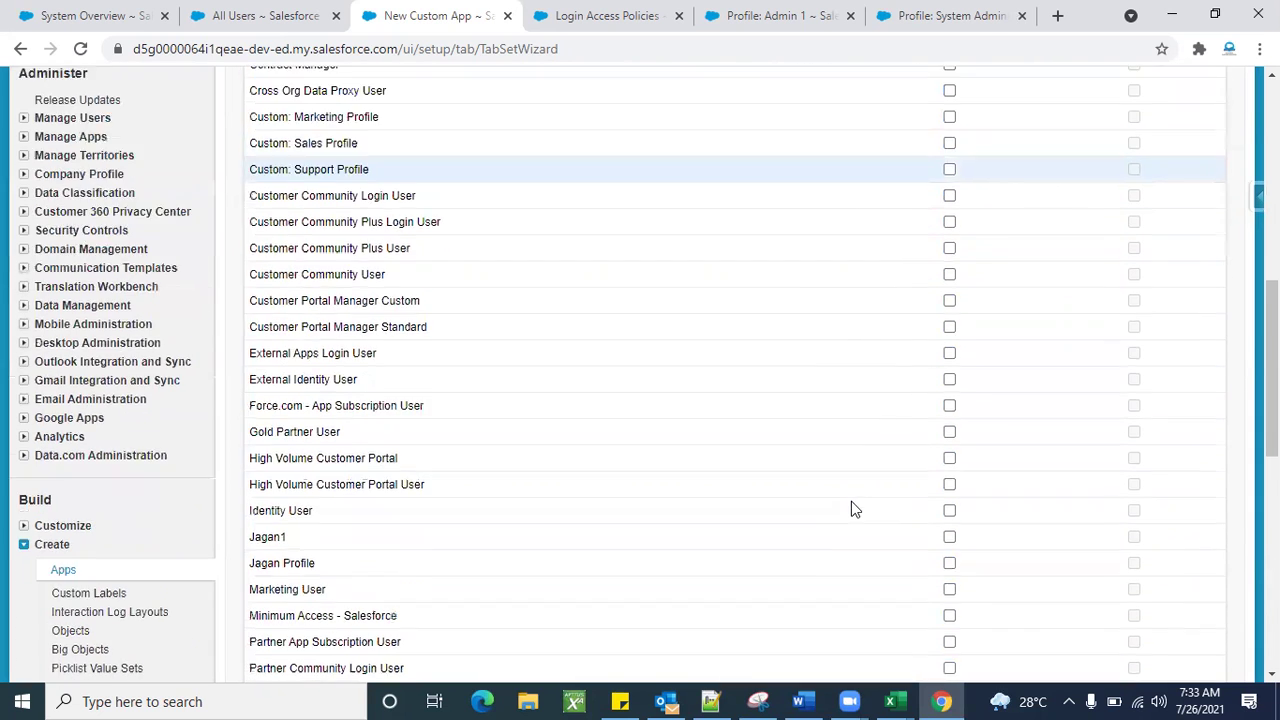
scroll(866, 536, down, 3)
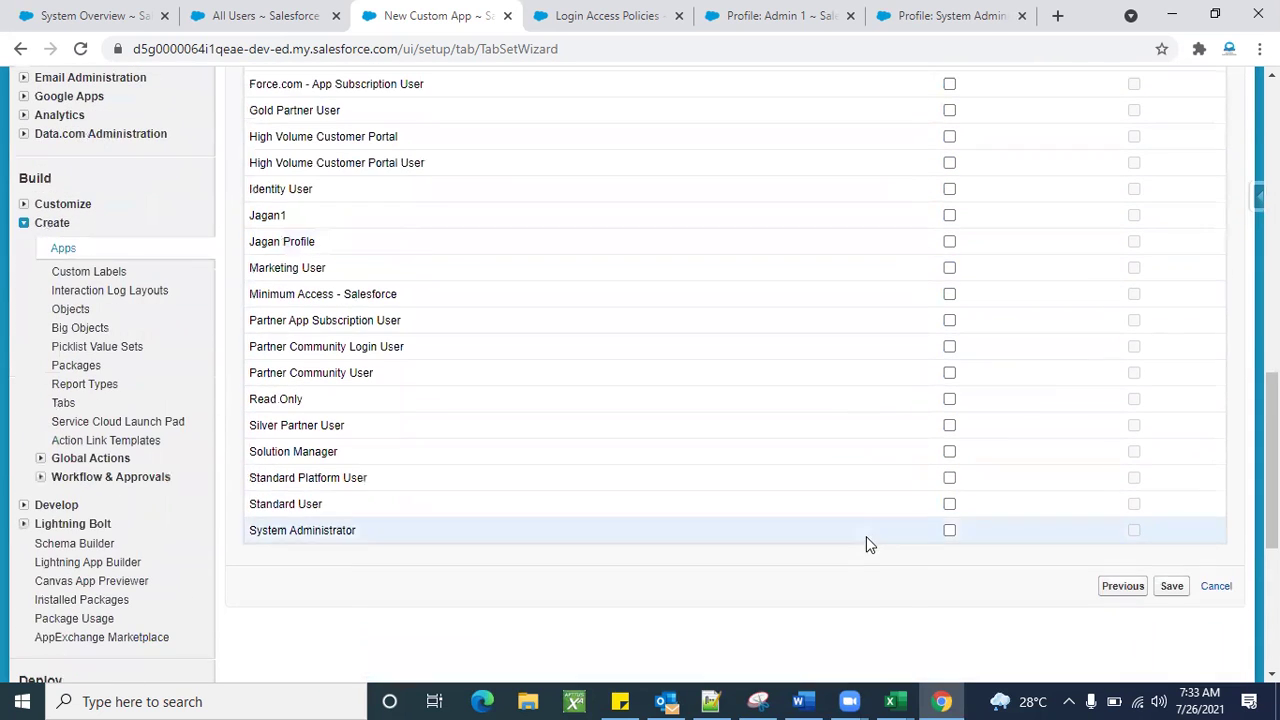
Save Test App, confirm it appears in the Apps list, and switch to All Users.
click(1170, 590)
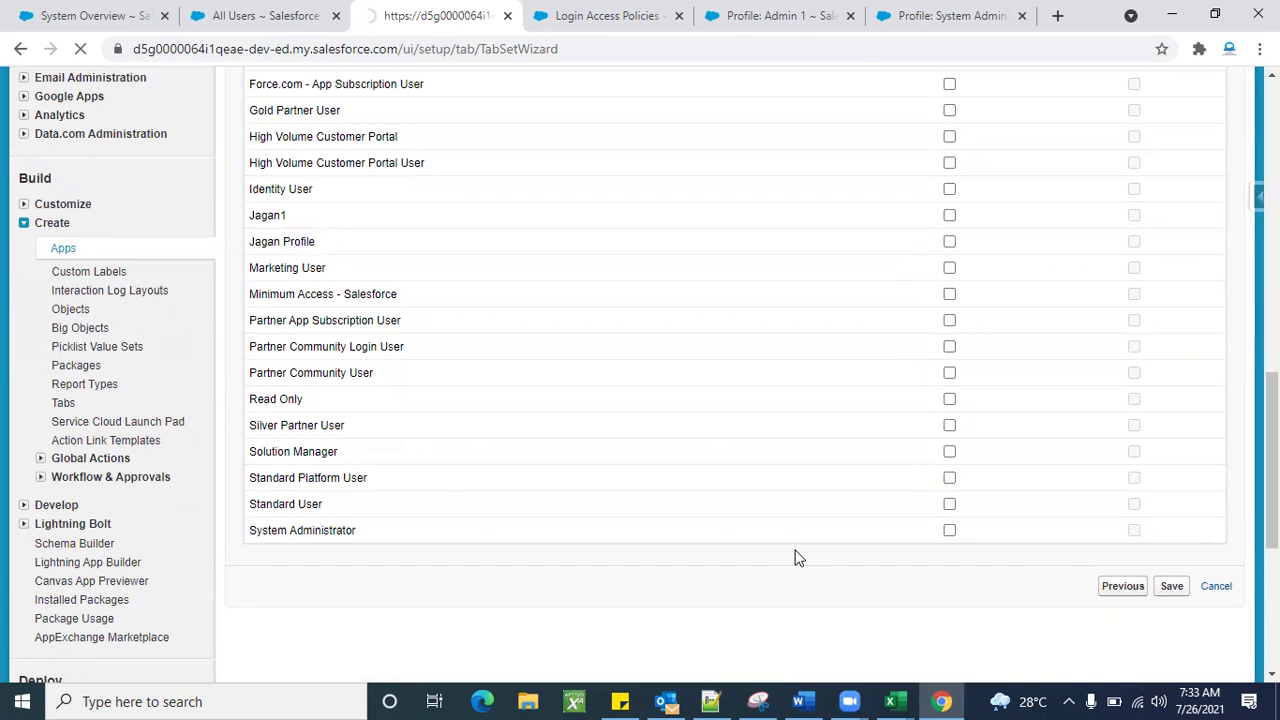
scroll(735, 527, down, 1)
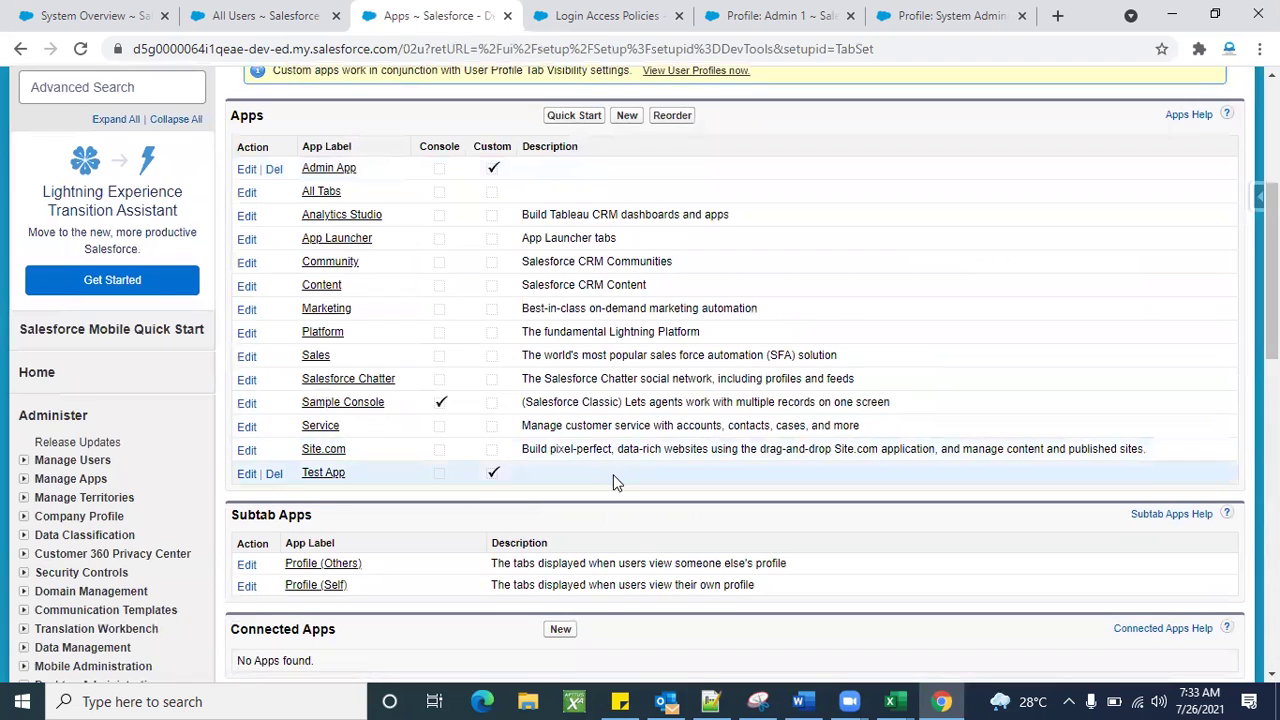
scroll(793, 456, up, 3)
scroll(1055, 398, up, 1)
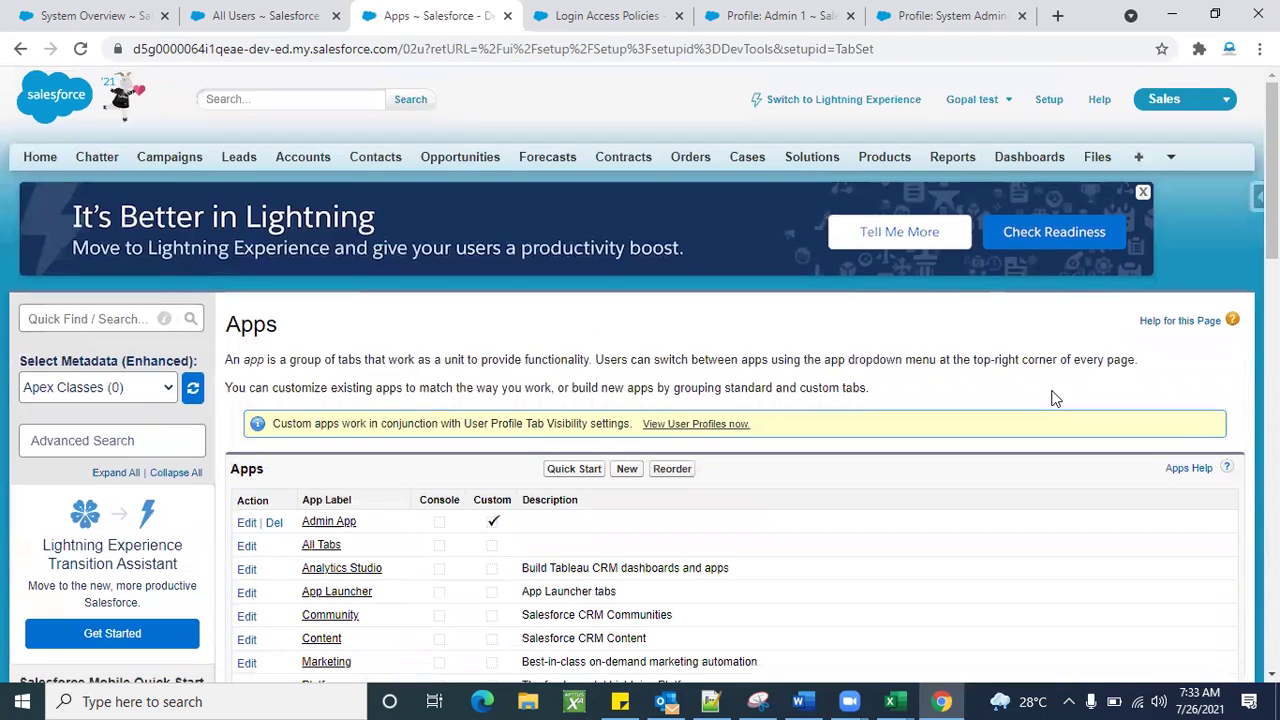
click(262, 15)
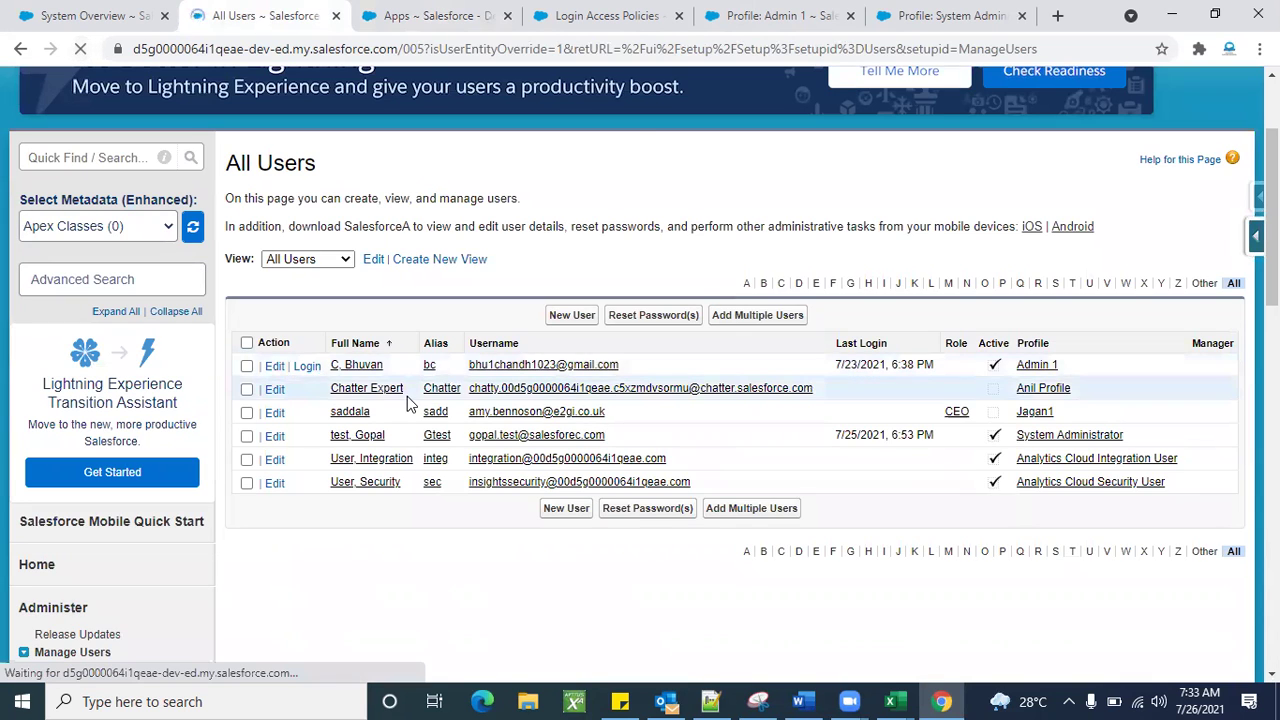
scroll(475, 535, down, 1)
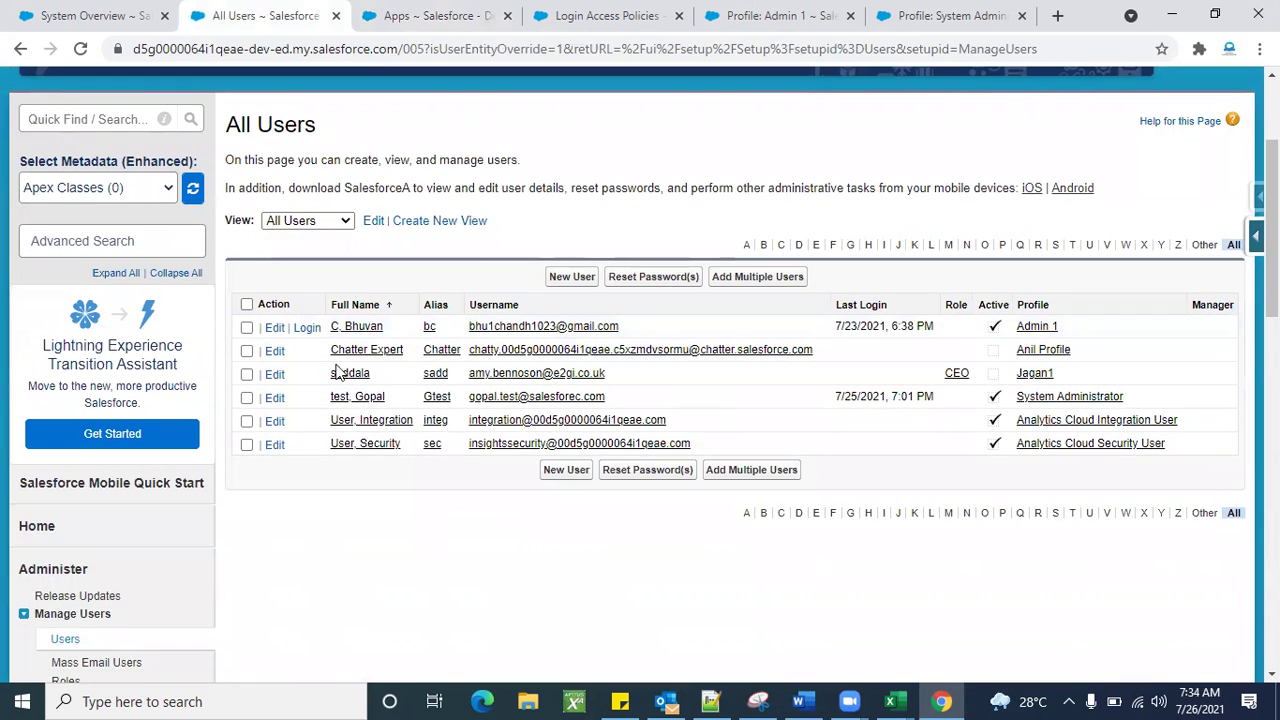
Log in as the Admin 1 user and switch into Test App.
click(308, 334)
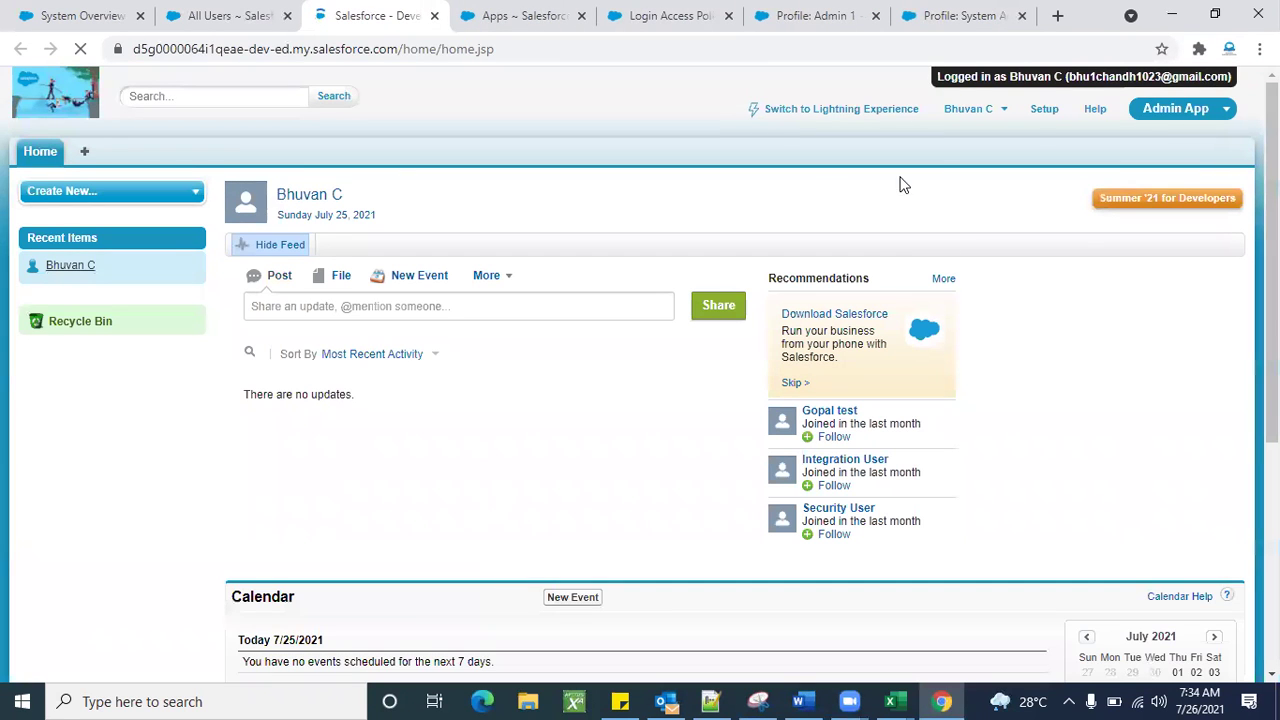
click(1168, 118)
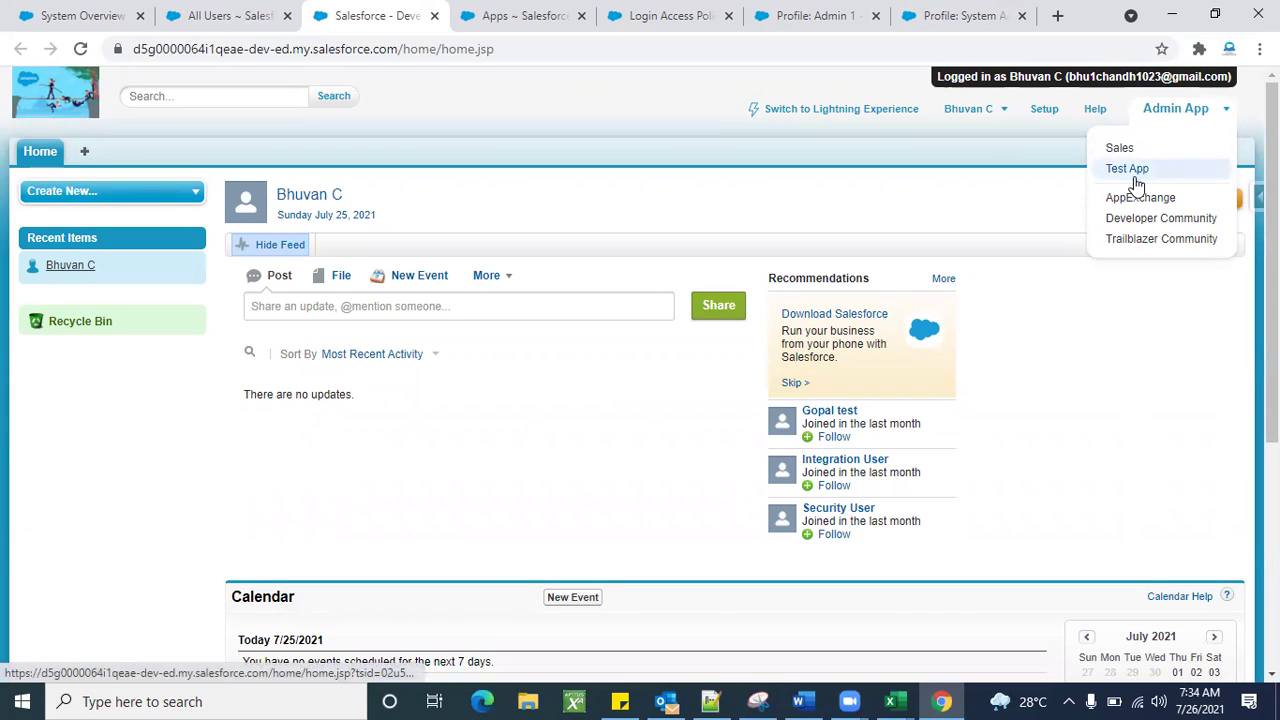
click(1134, 171)
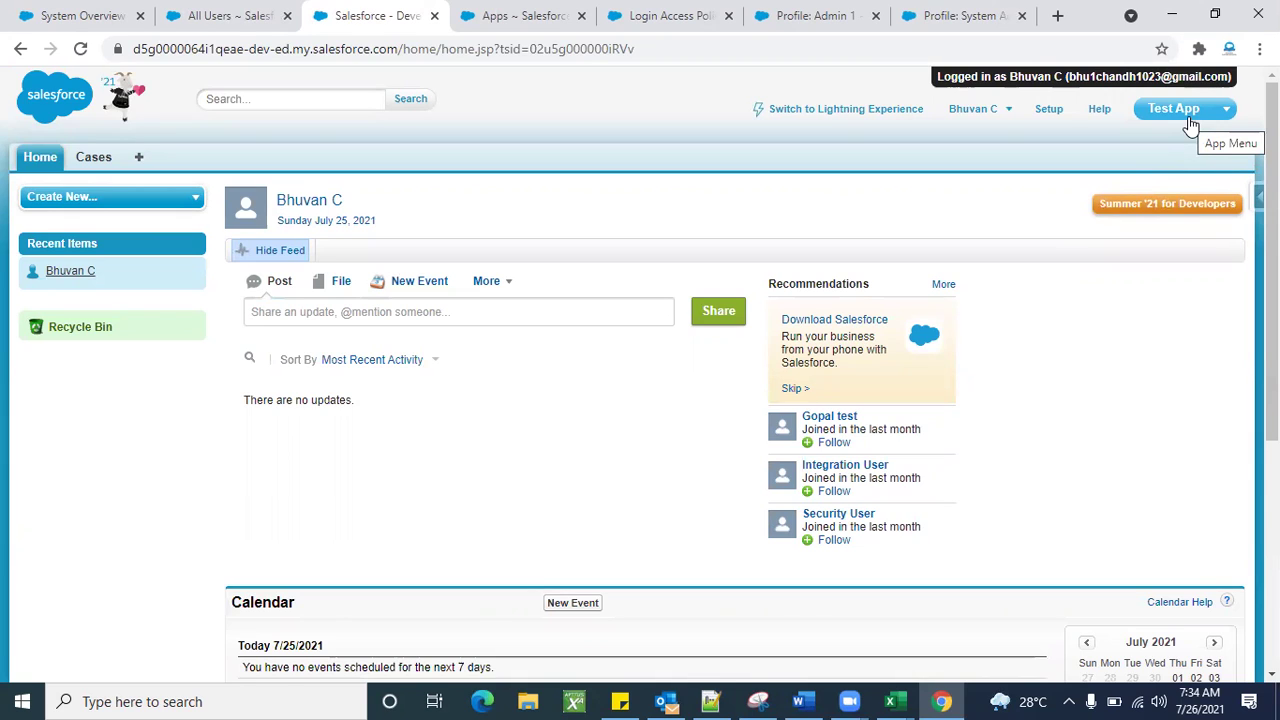
Switch back to Admin App and open the user account menu.
click(1190, 123)
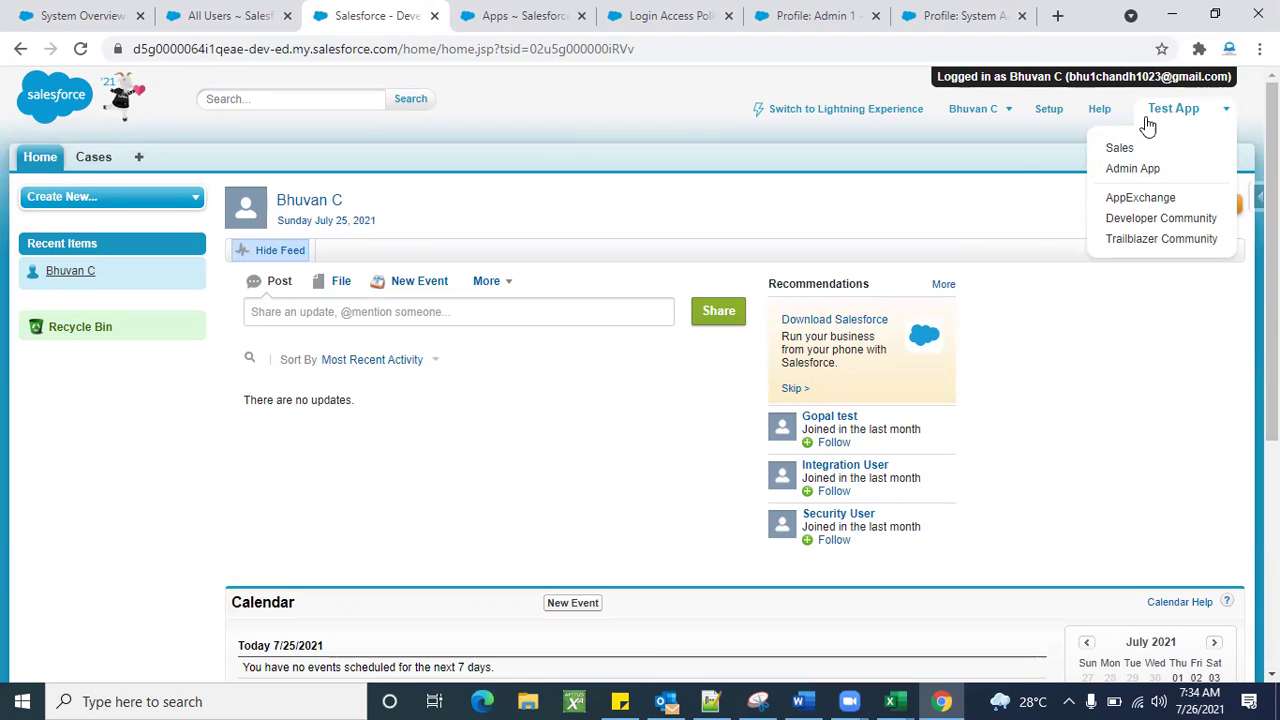
click(1130, 172)
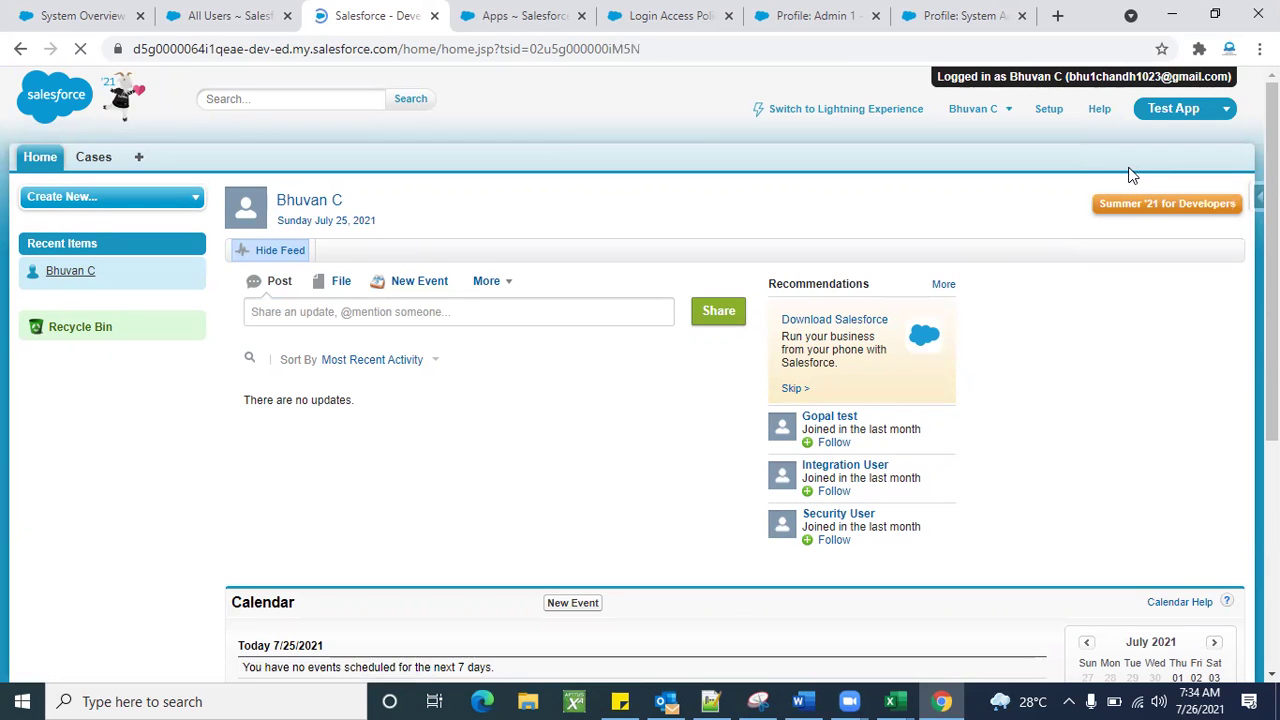
click(1224, 108)
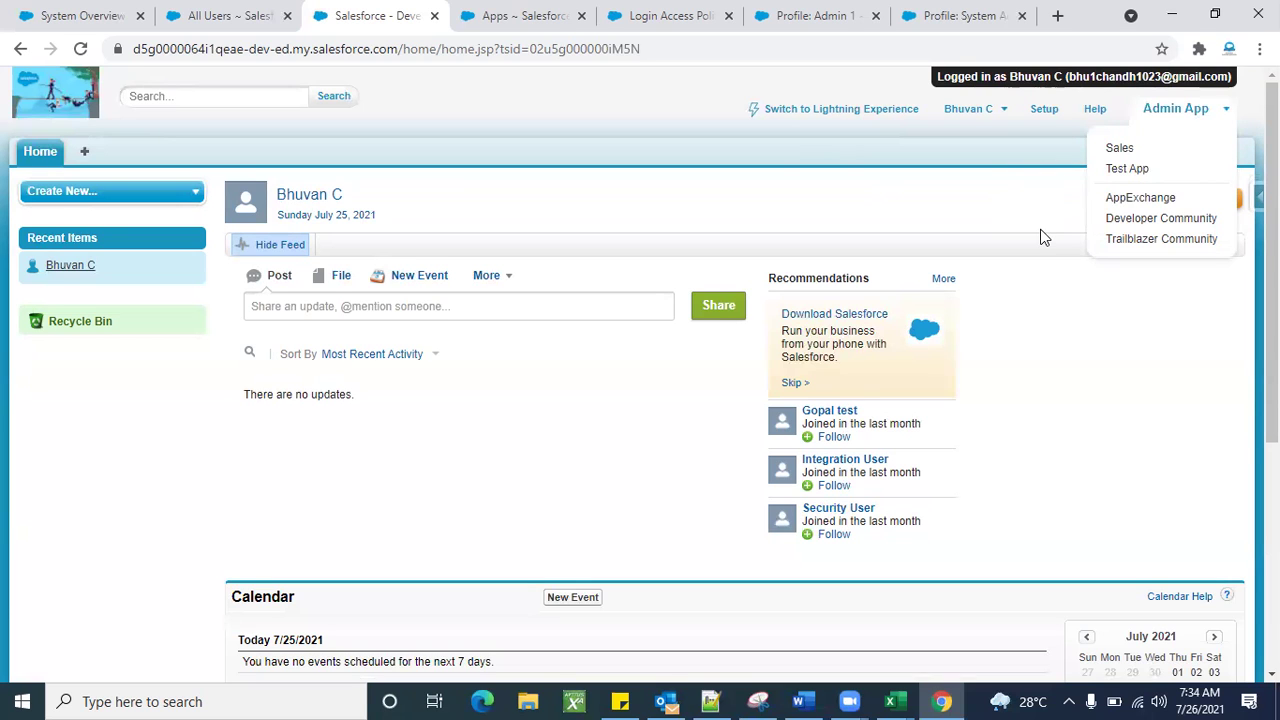
click(986, 112)
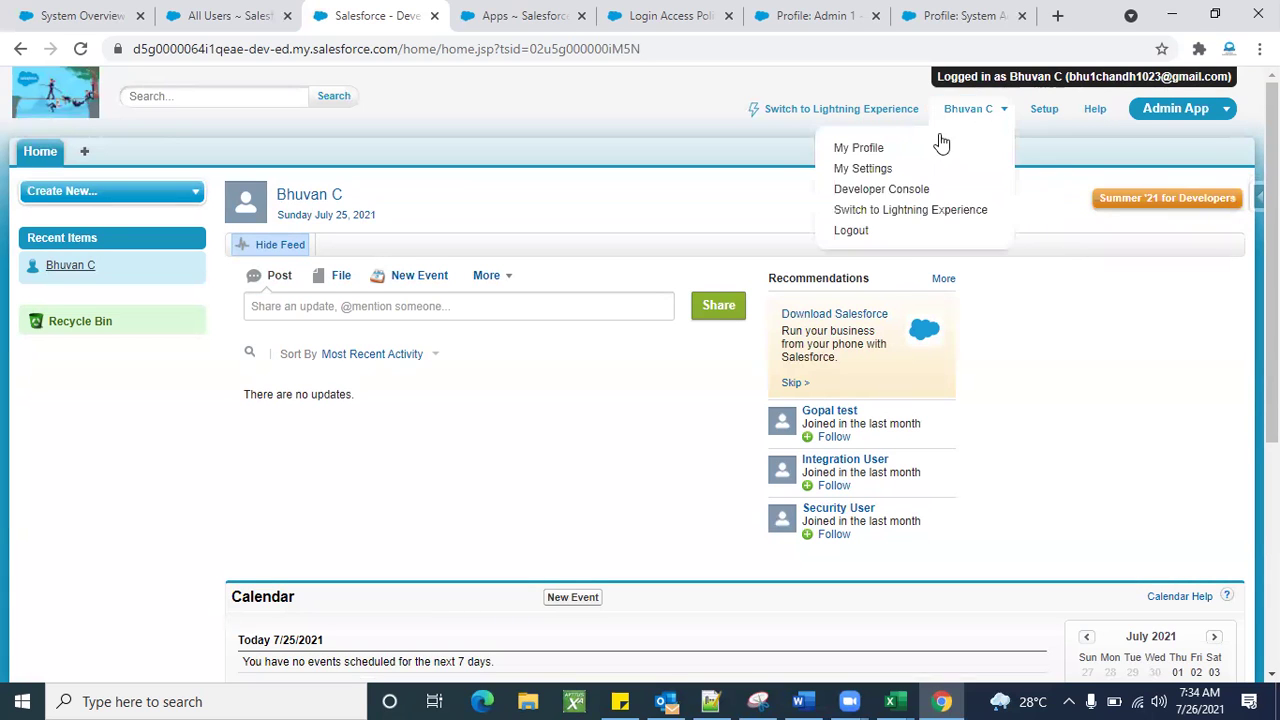
Log out of the test user, log in with the saved administrator username and password, and skip phone registration.
click(851, 231)
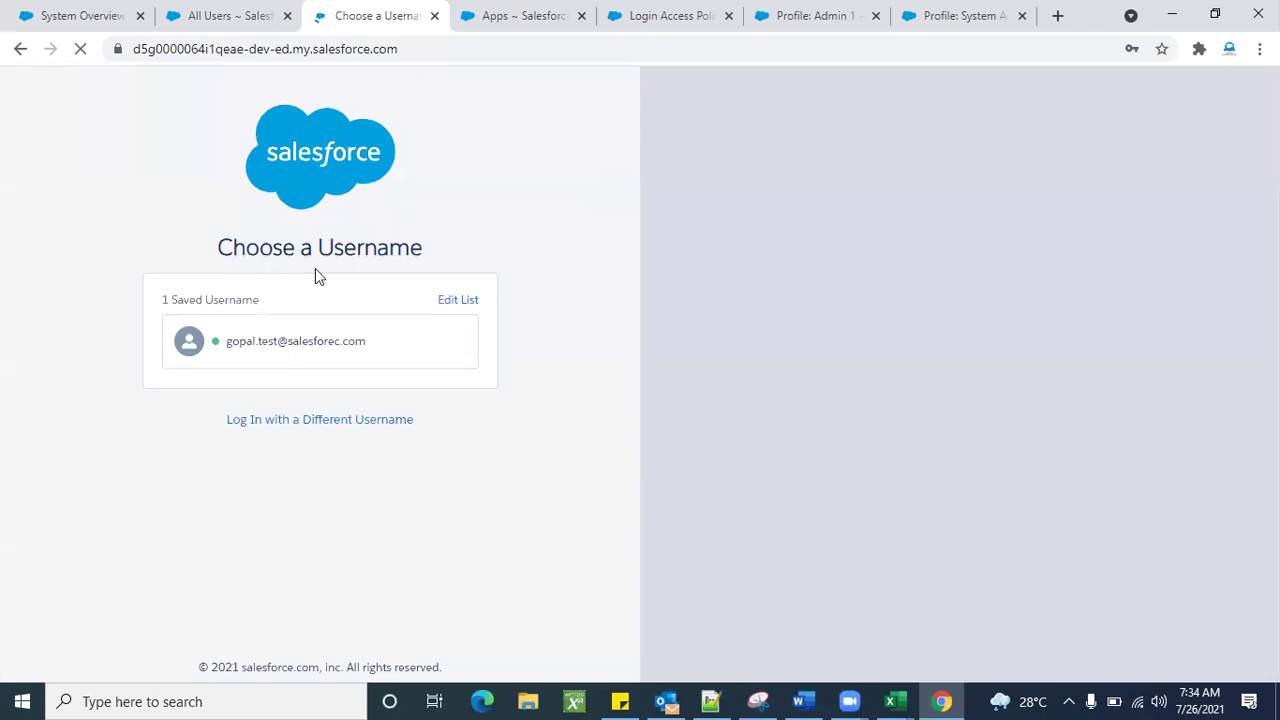
click(260, 361)
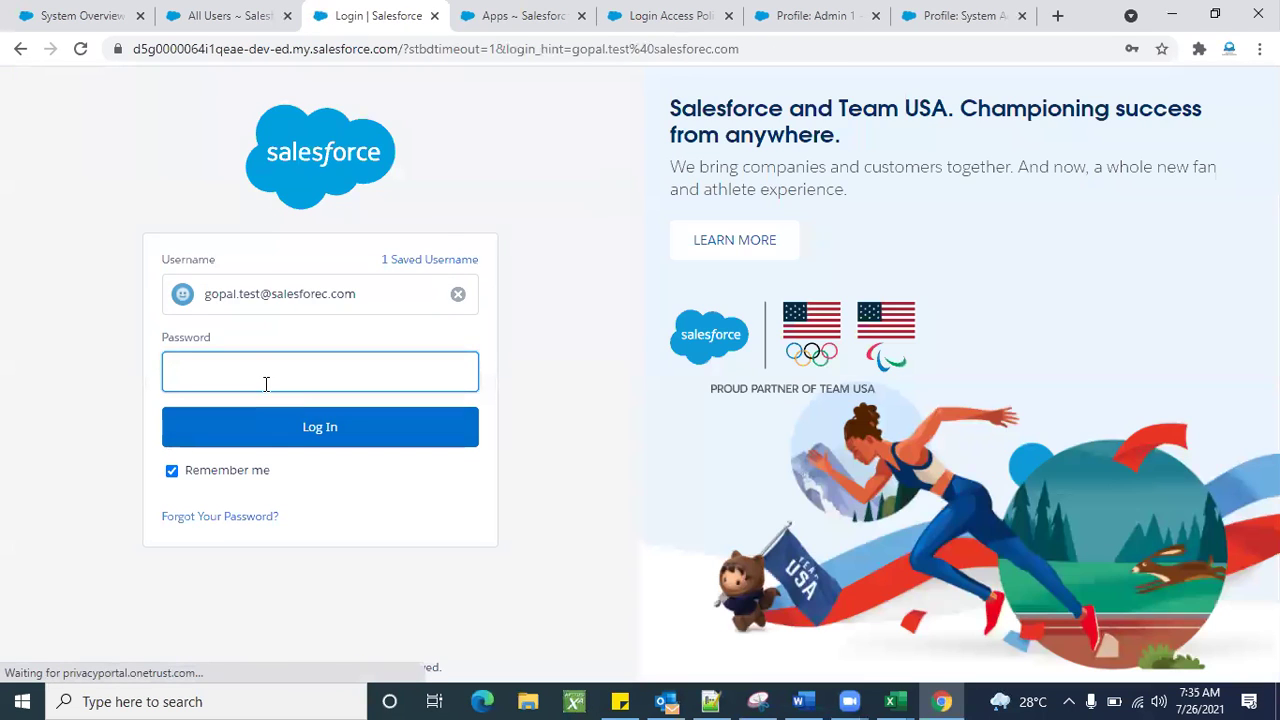
click(264, 383)
text(•)
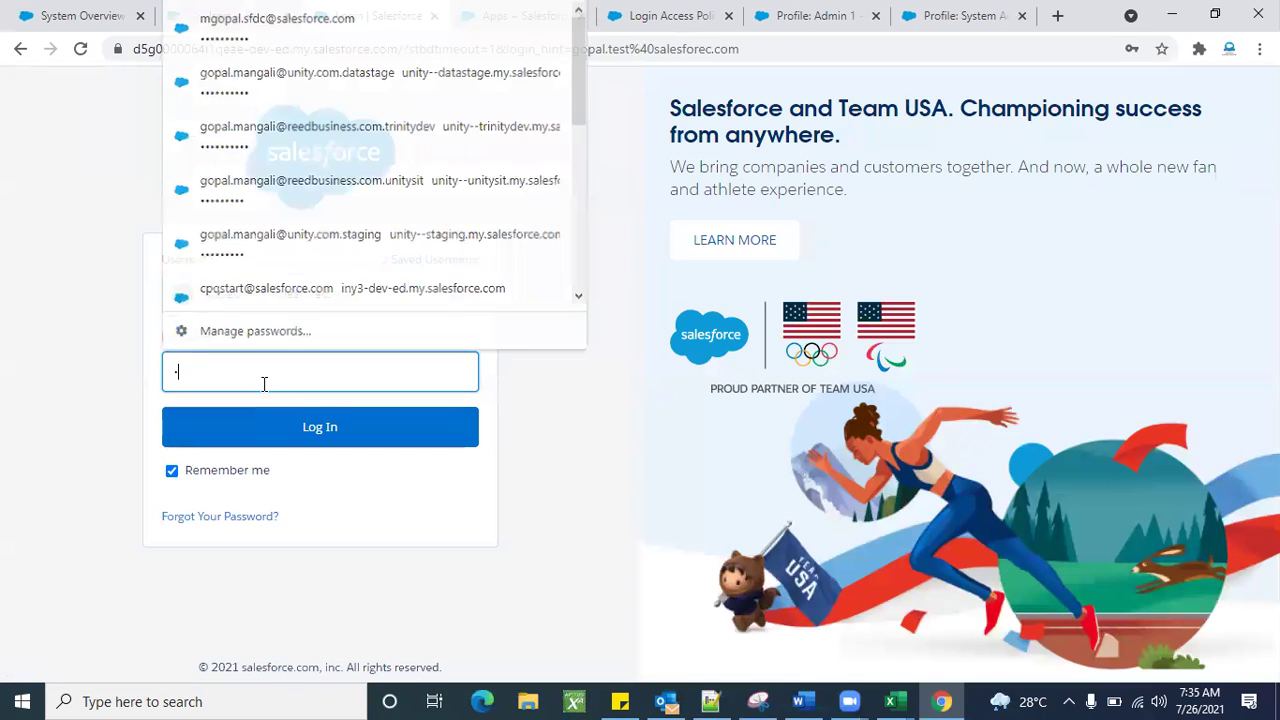
text(••••••)
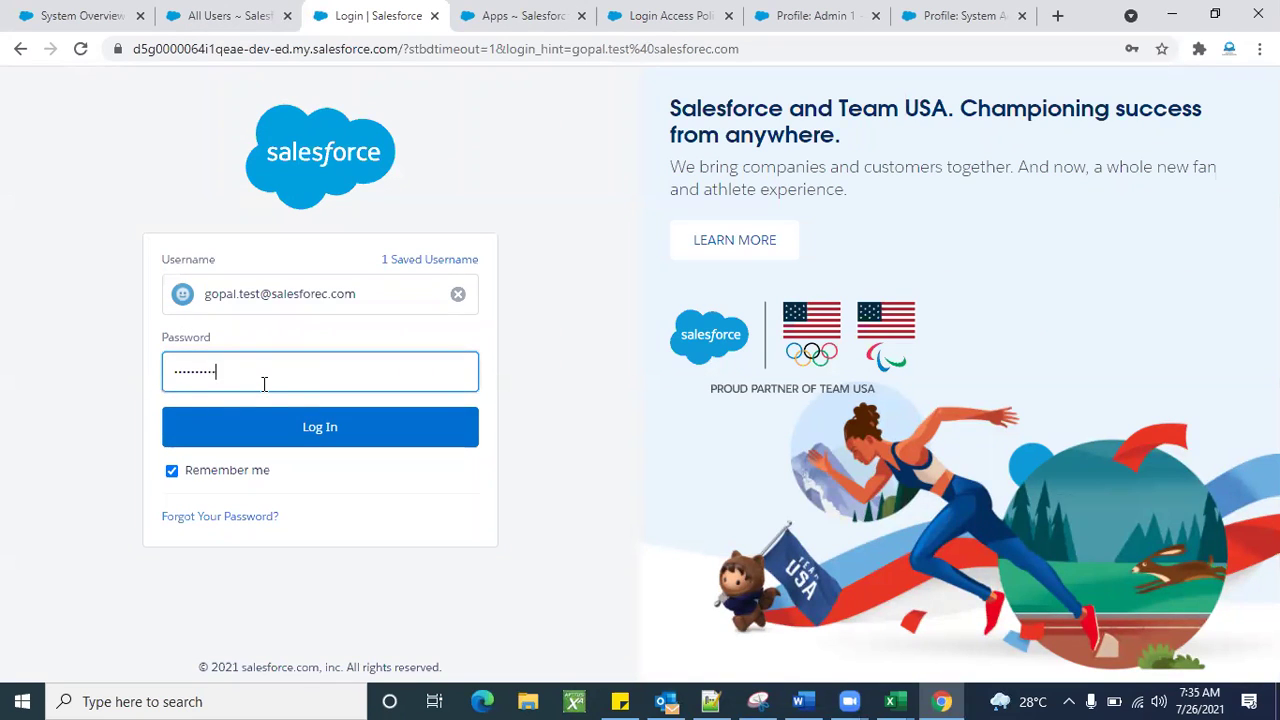
click(280, 426)
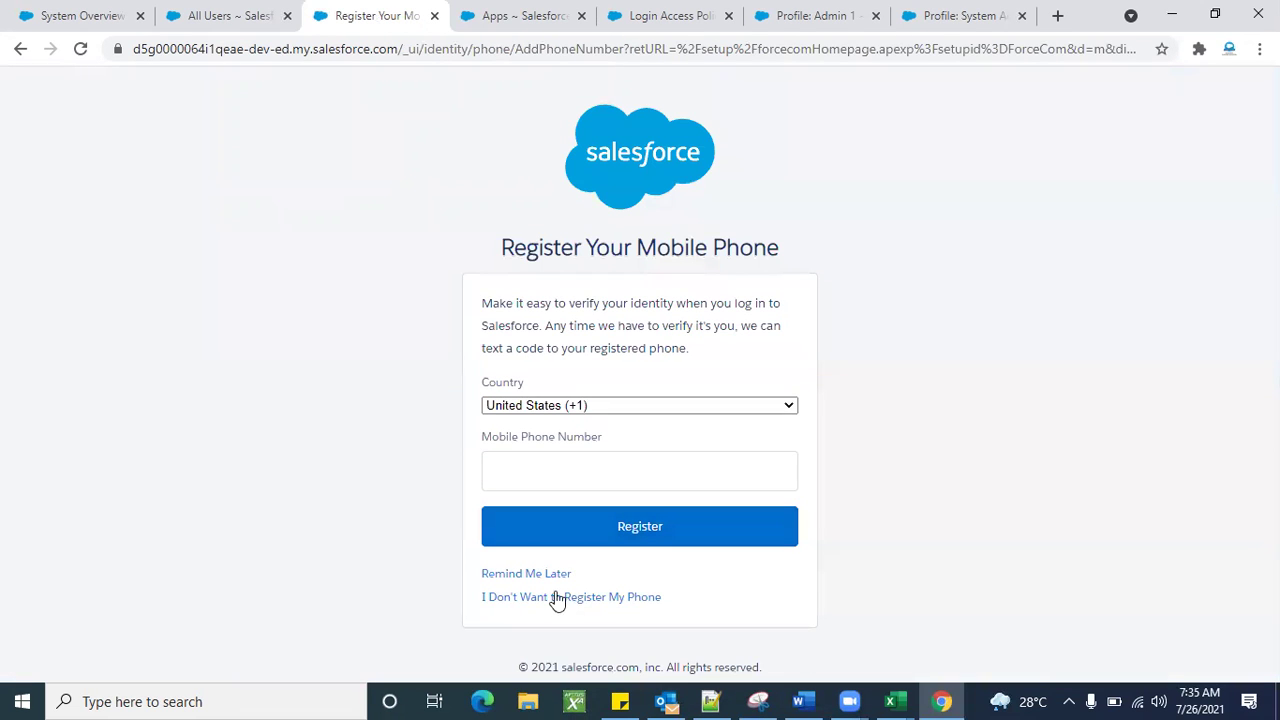
click(557, 597)
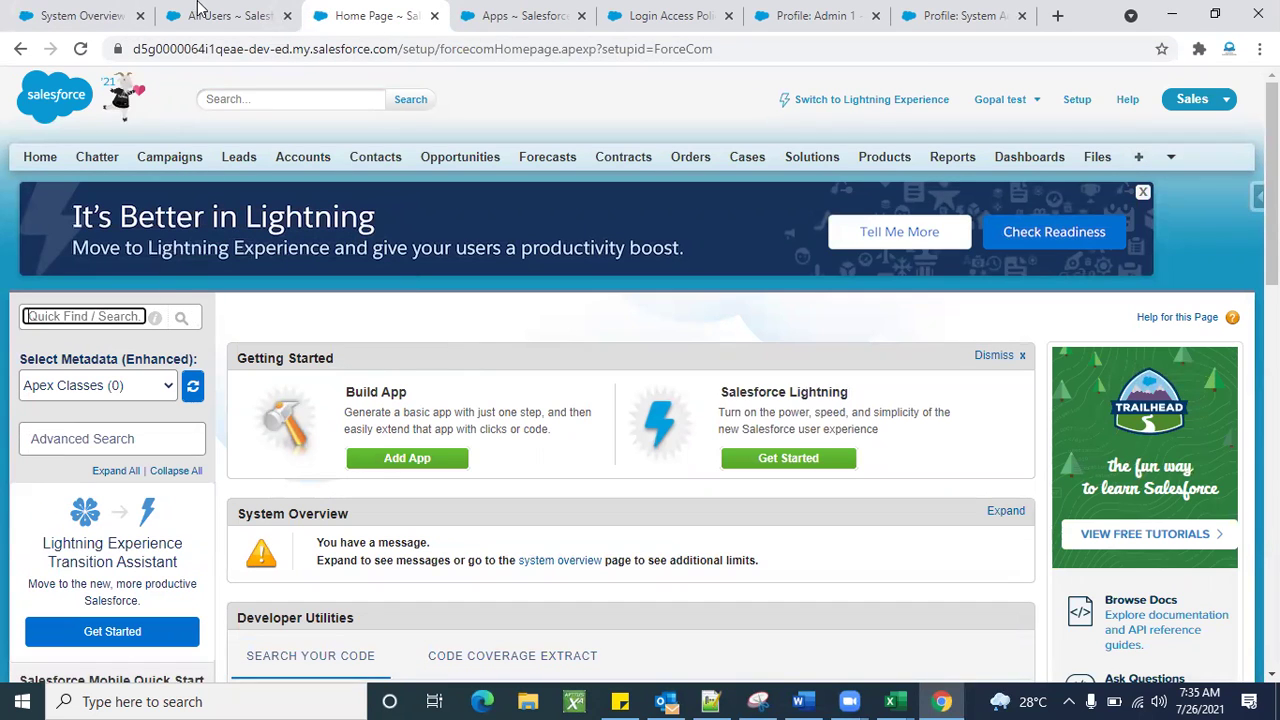
click(200, 12)
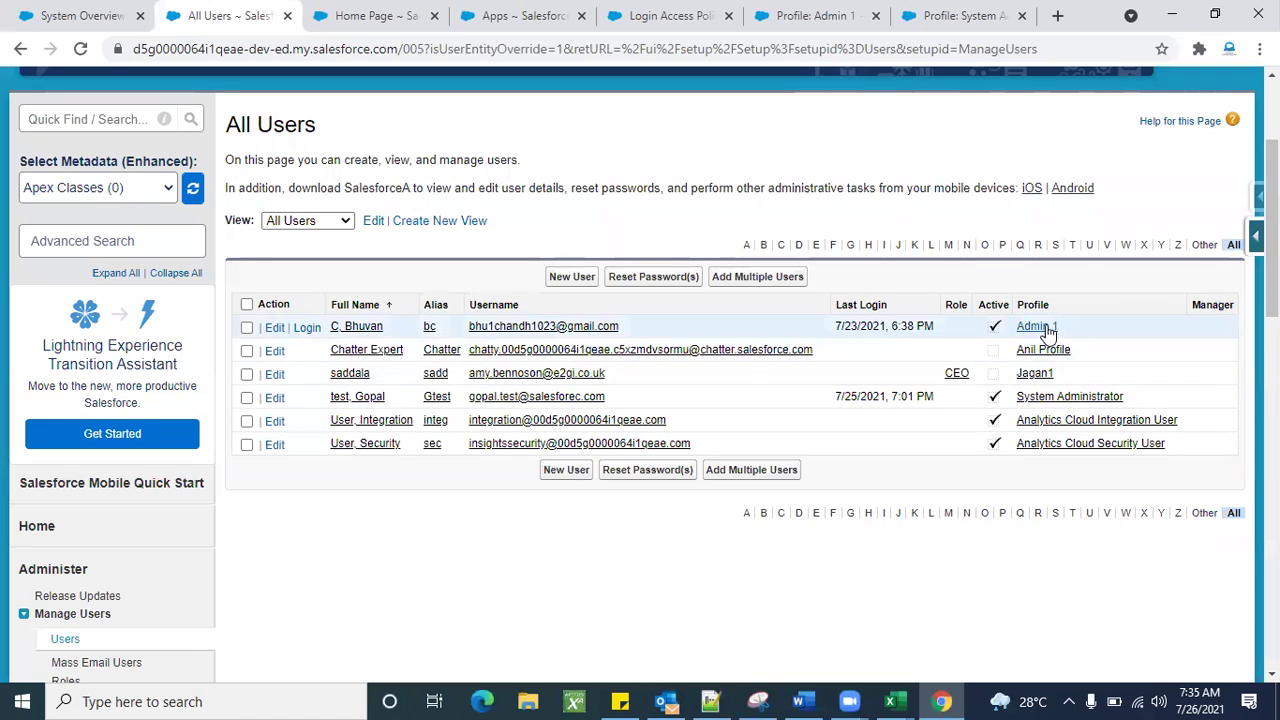
Open the Admin 1 profile in a new browser tab and scroll down to Custom App Settings.
right_click(1046, 332)
click(1051, 344)
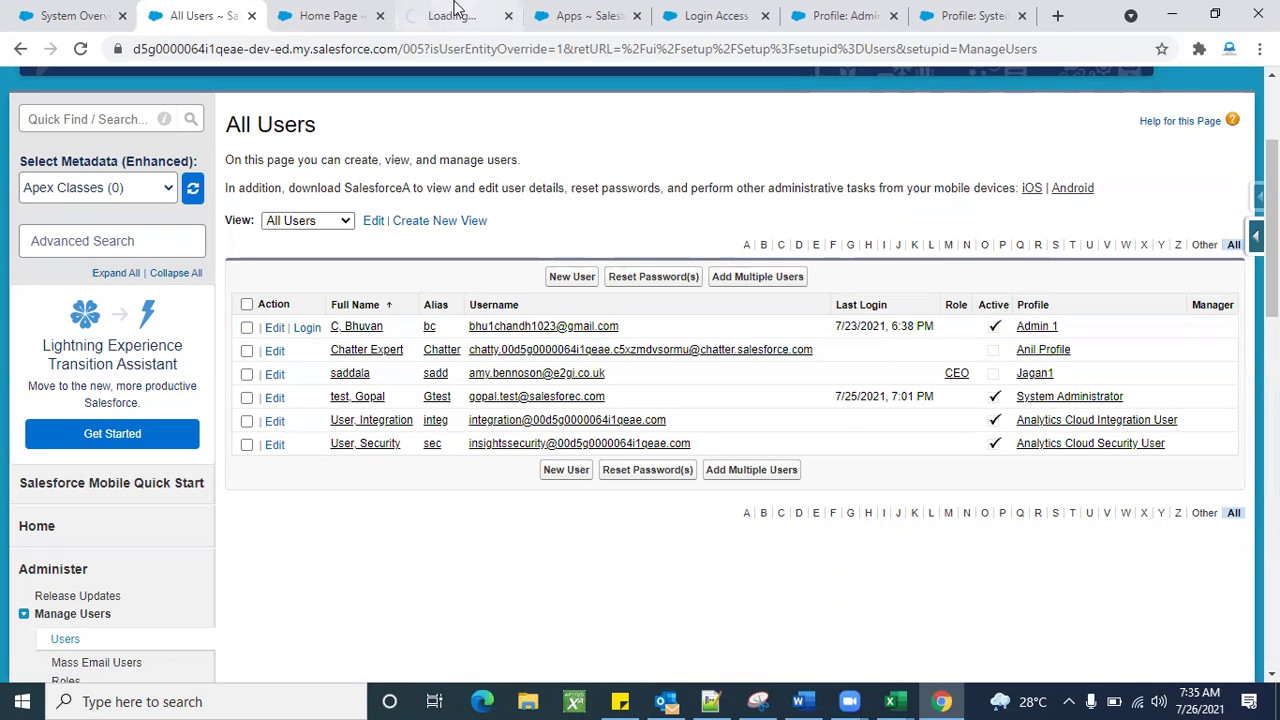
click(455, 15)
scroll(551, 481, down, 2)
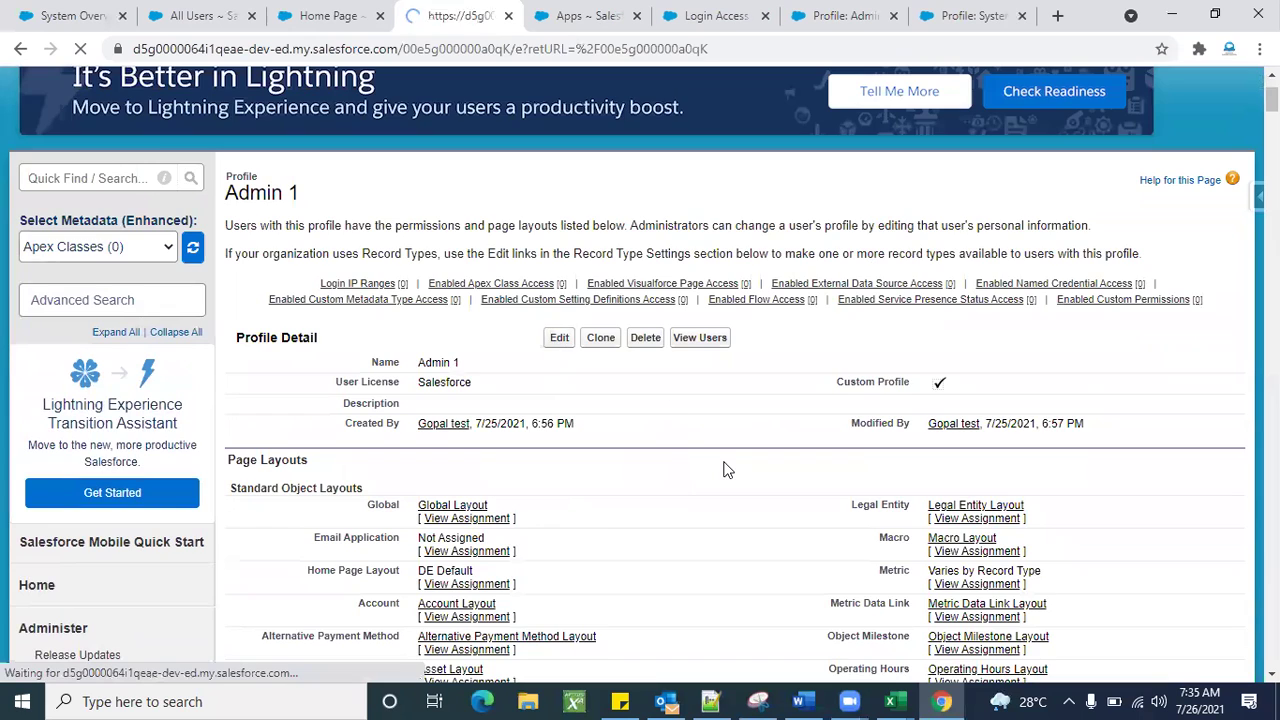
scroll(598, 420, down, 5)
scroll(611, 511, down, 1)
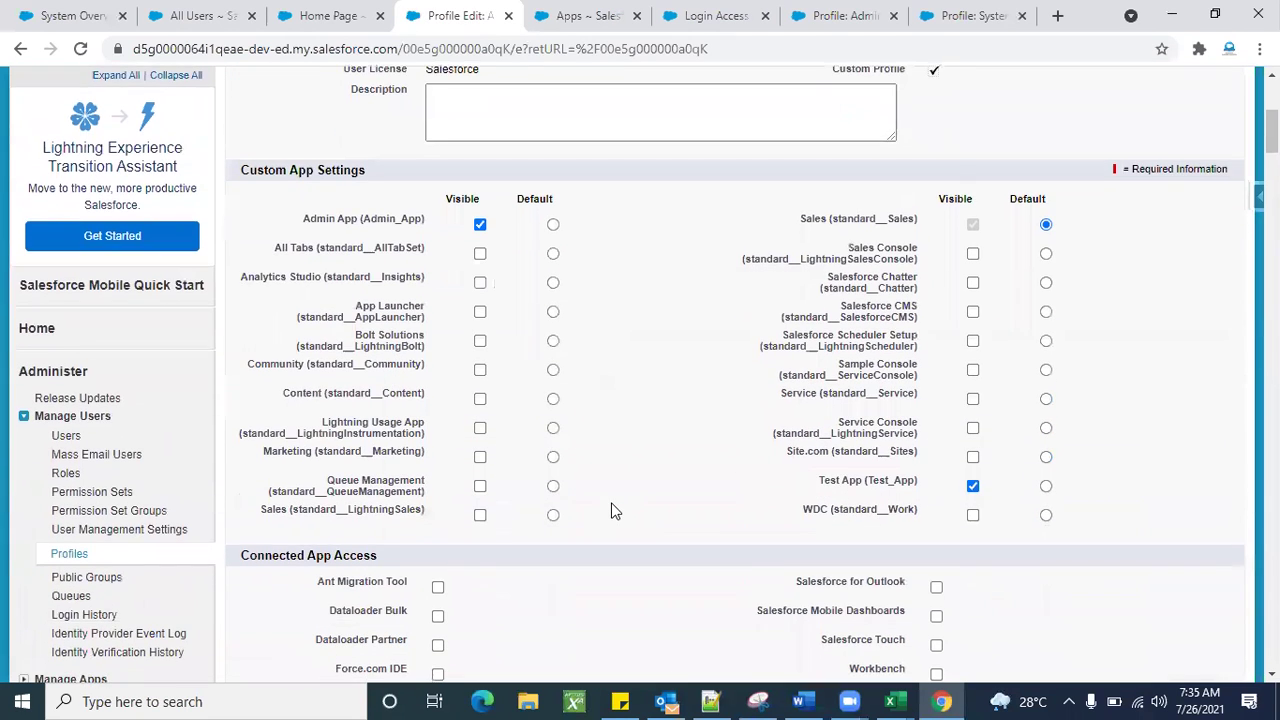
scroll(714, 516, down, 1)
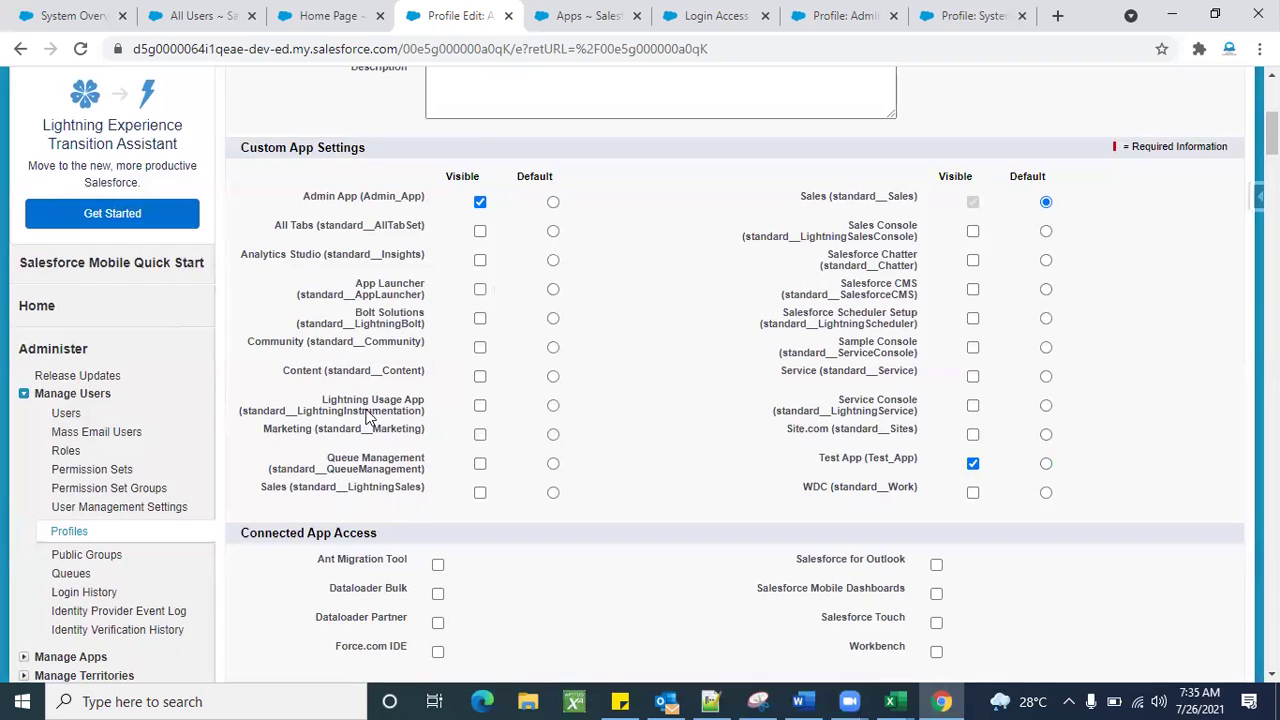
Make All Tabs, Analytics Studio, App Launcher and Community visible to Admin 1.
click(481, 233)
click(479, 262)
click(481, 291)
click(480, 349)
scroll(563, 329, up, 5)
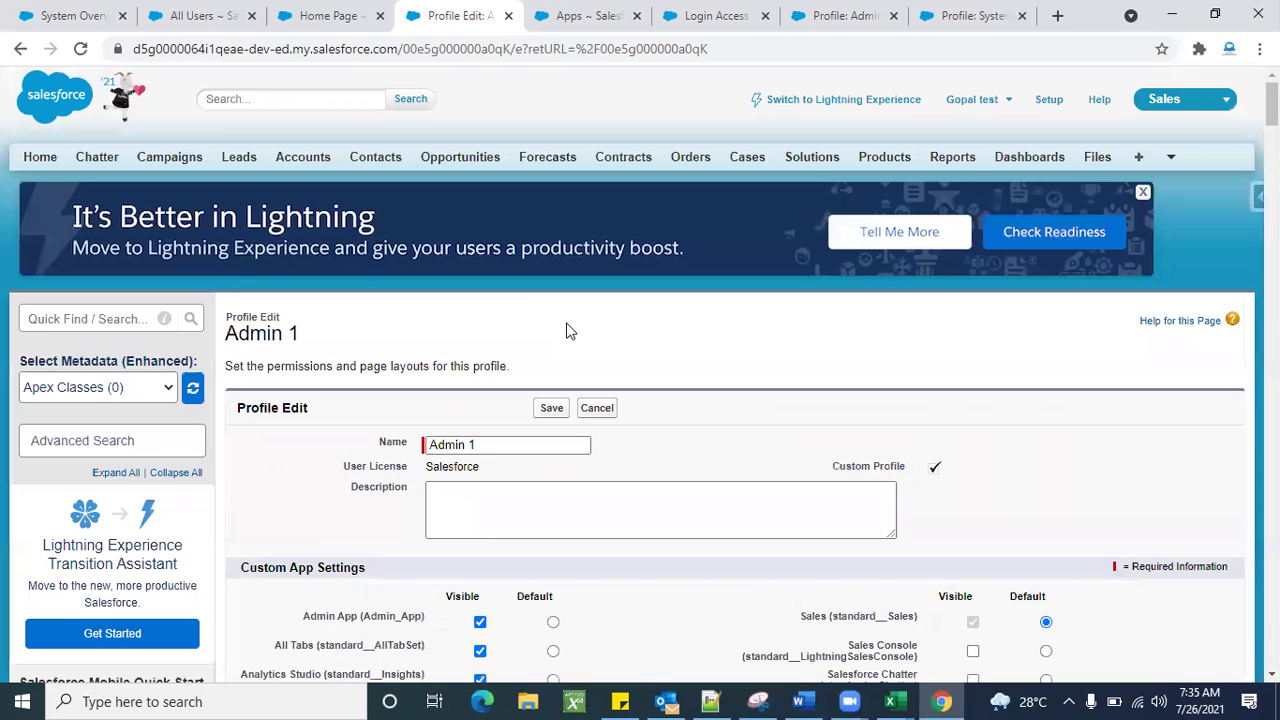
triple_click(243, 335)
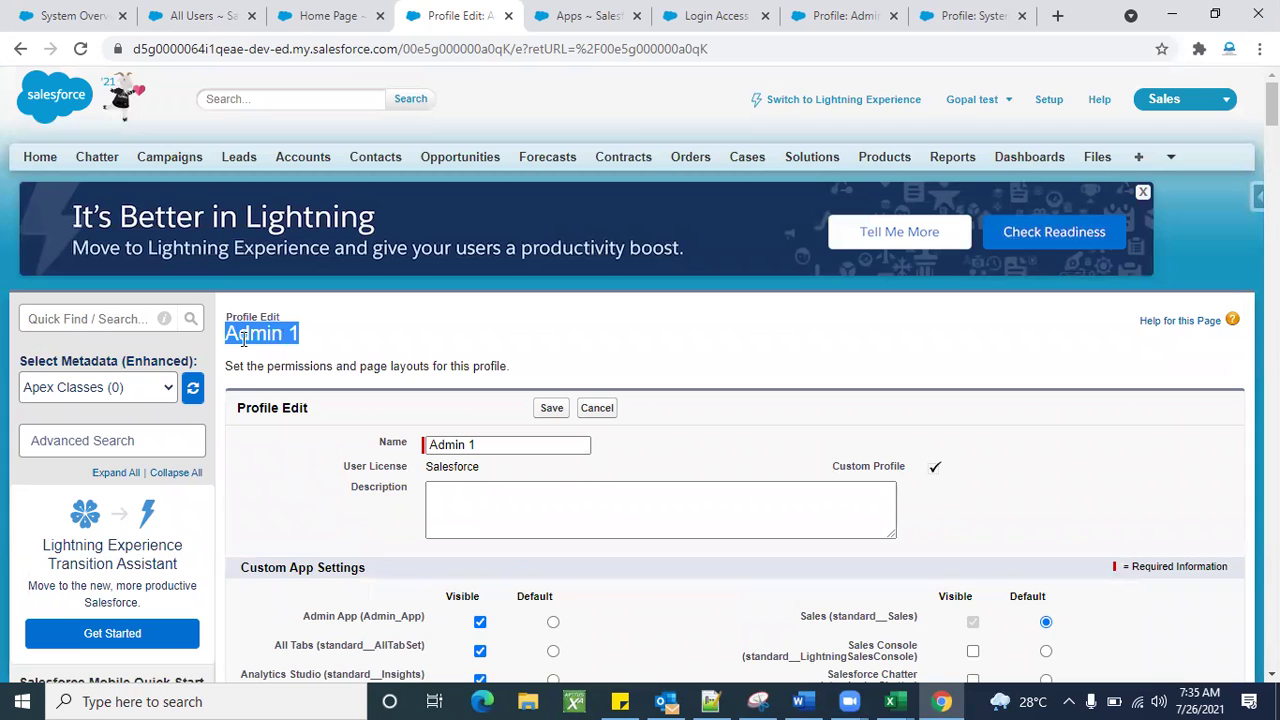
click(303, 341)
triple_click(291, 336)
click(493, 326)
Make Content, Lightning Usage App, Marketing, Salesforce Chatter and WDC visible, then save the profile.
scroll(493, 326, down, 3)
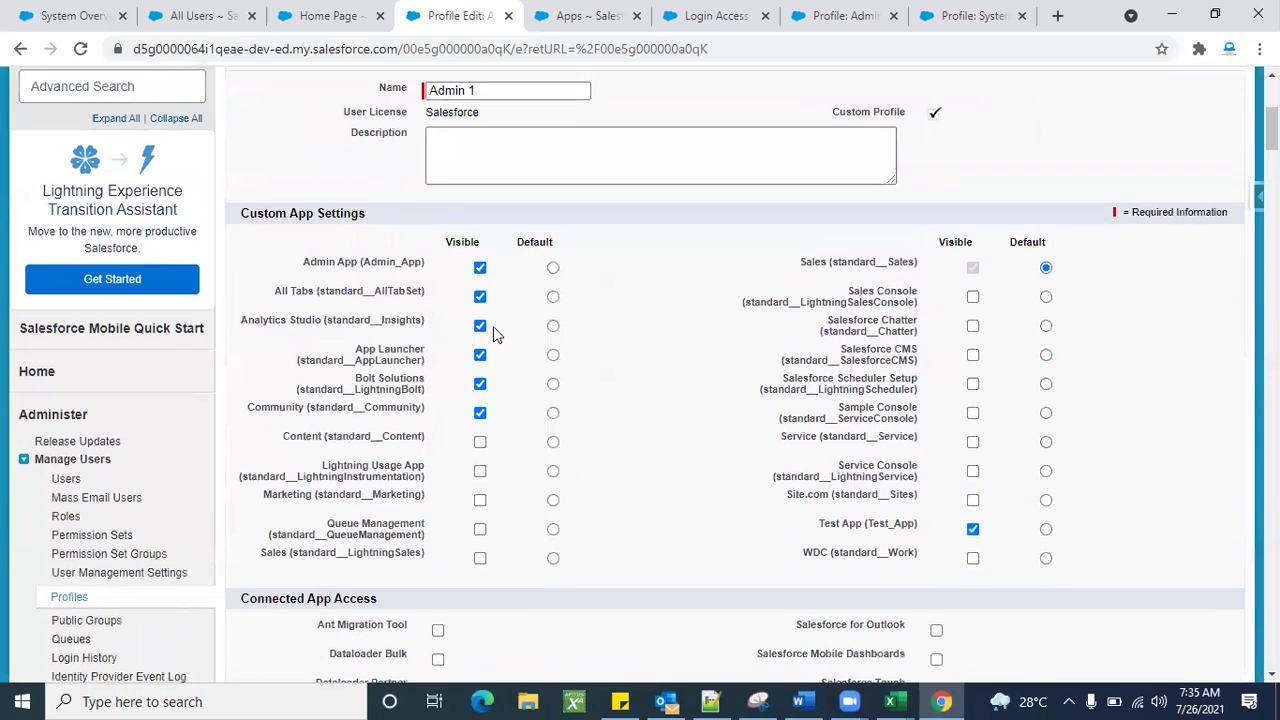
click(480, 443)
click(480, 470)
click(481, 500)
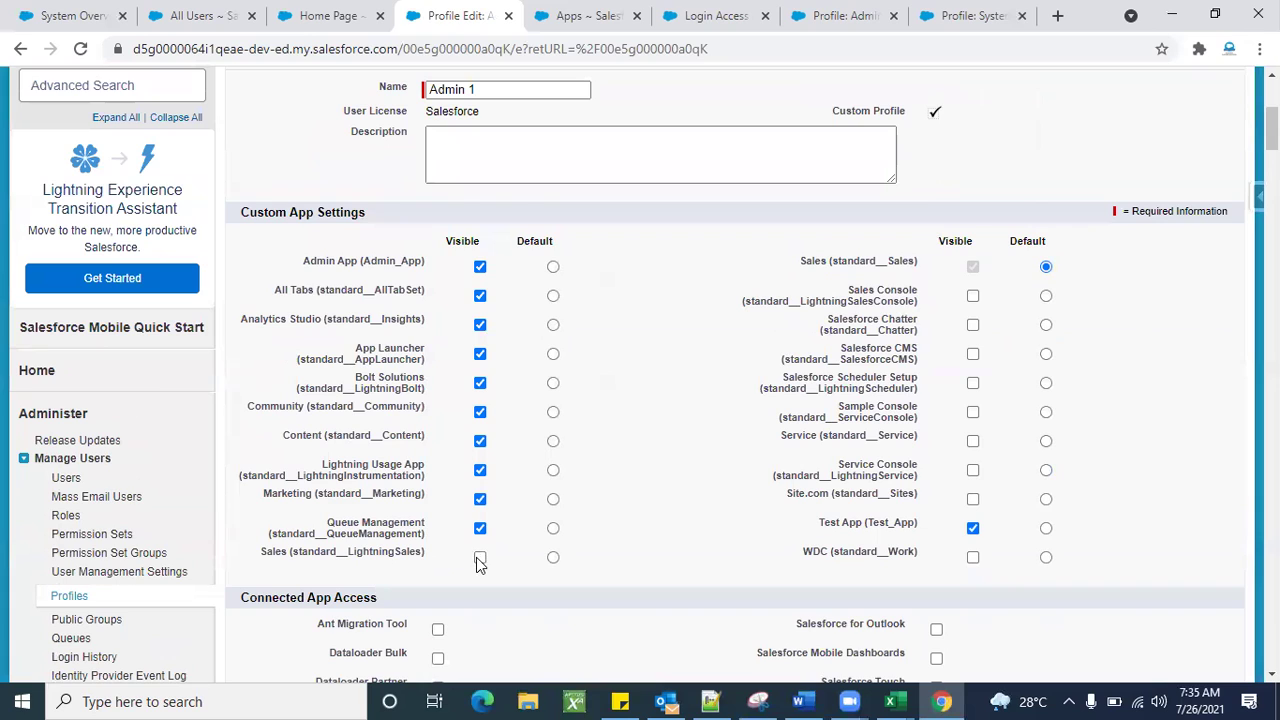
click(974, 328)
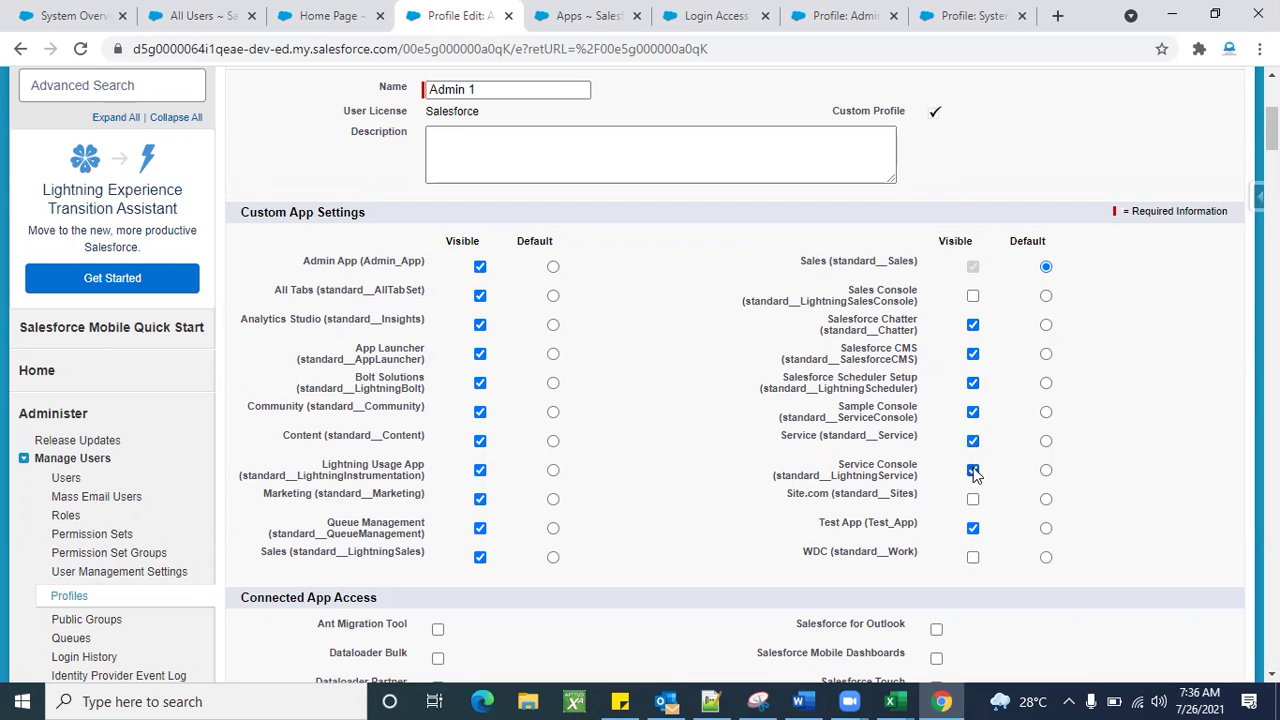
click(973, 560)
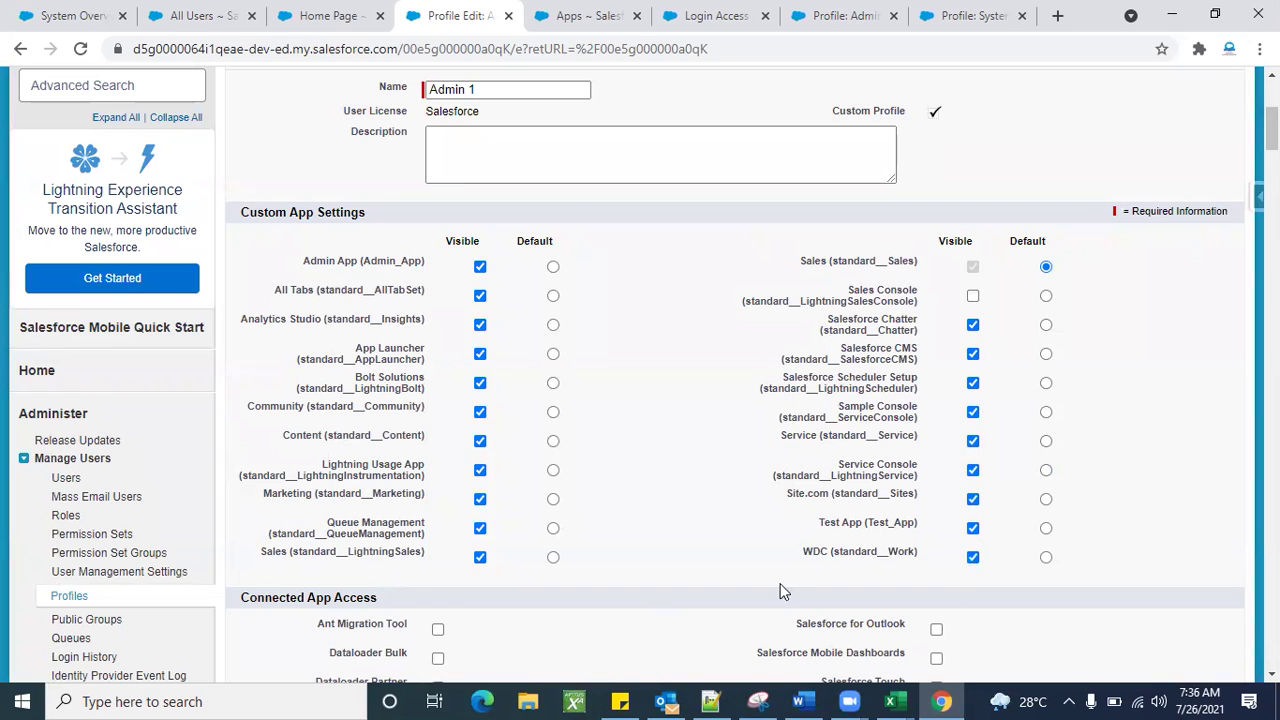
scroll(562, 412, up, 3)
click(552, 392)
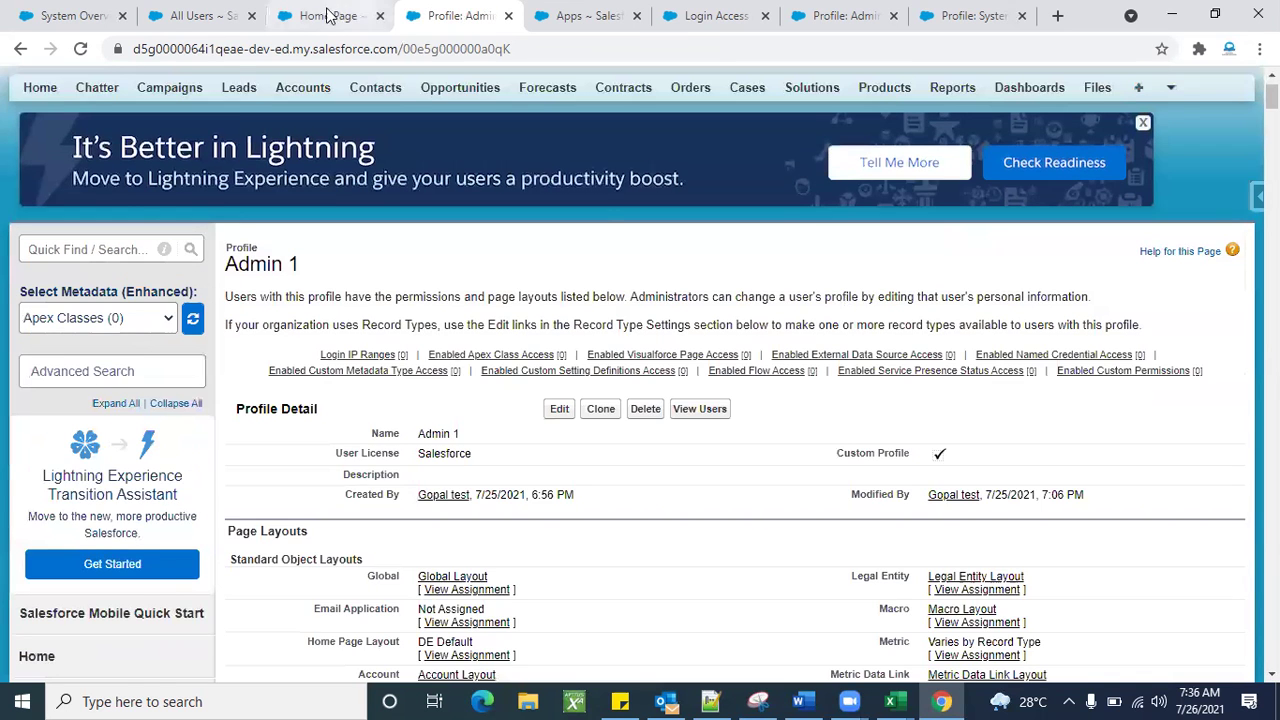
click(326, 16)
Log in as Admin 1 and confirm the app menu lists Service, Marketing, Community, Site.com and Test App.
click(207, 15)
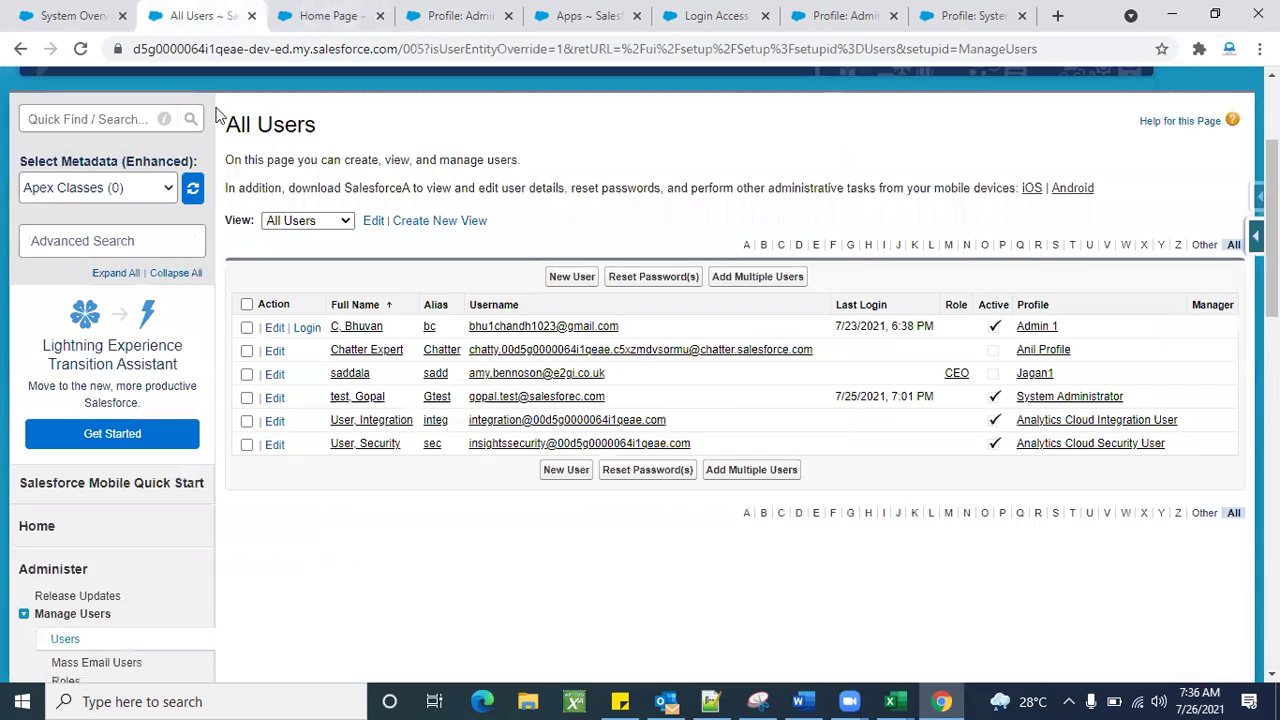
click(309, 329)
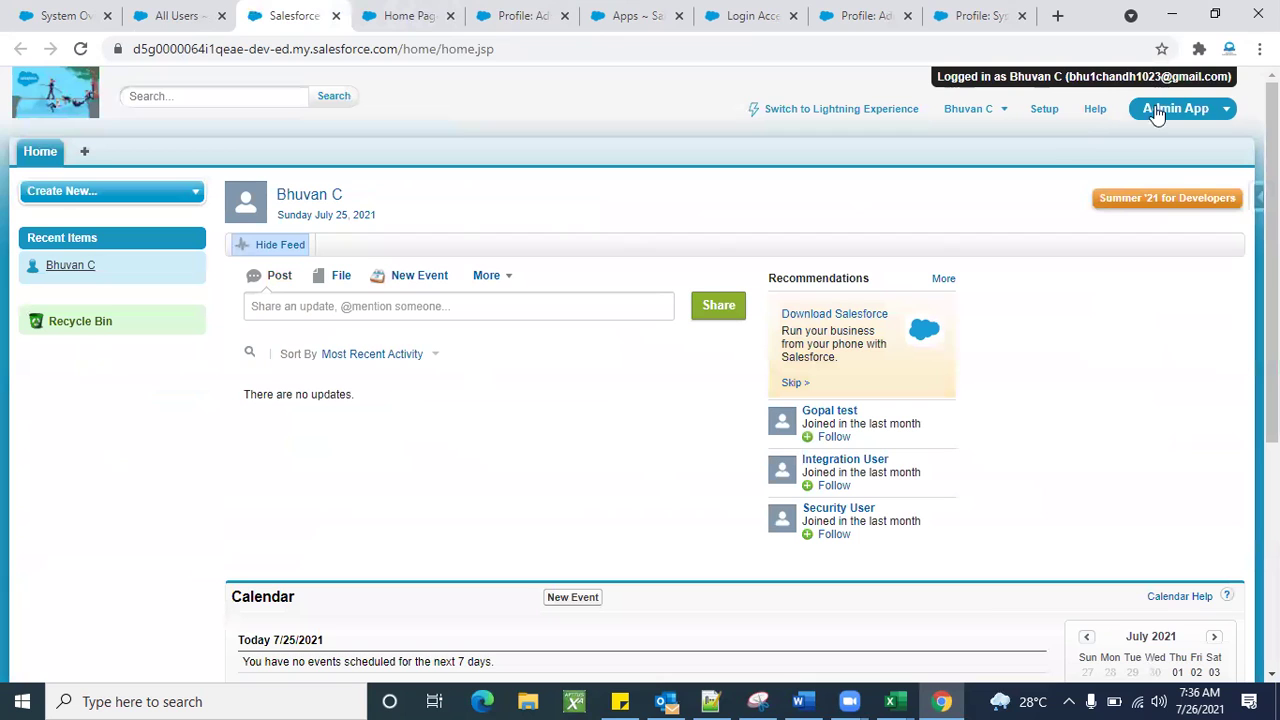
click(1156, 113)
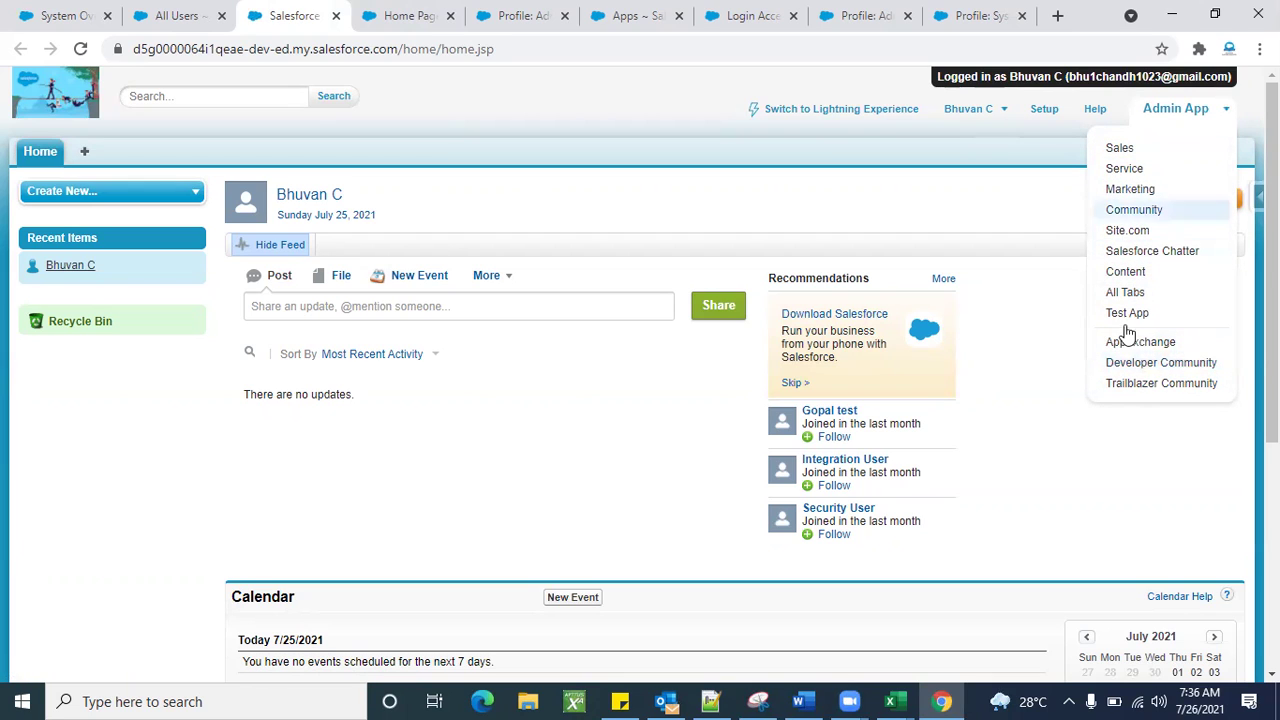
Log out of Admin 1, log in with the saved administrator username and password, and choose Remind Me Later.
click(980, 117)
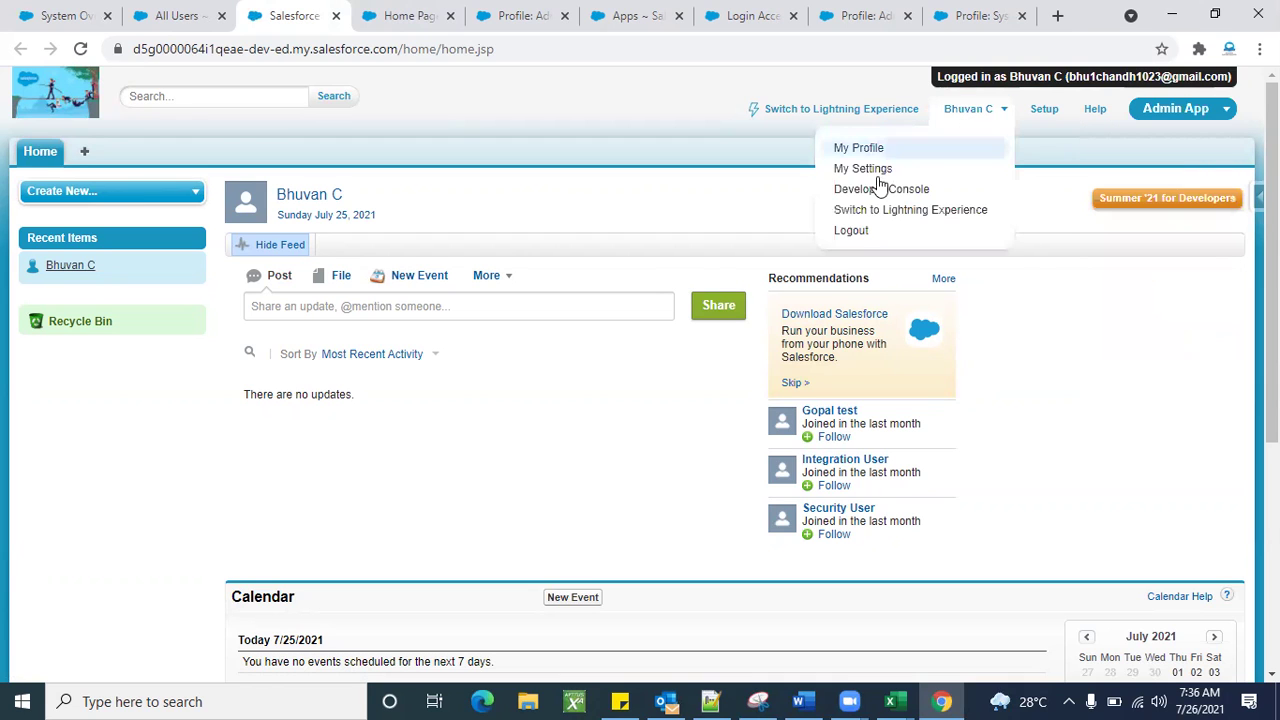
click(855, 229)
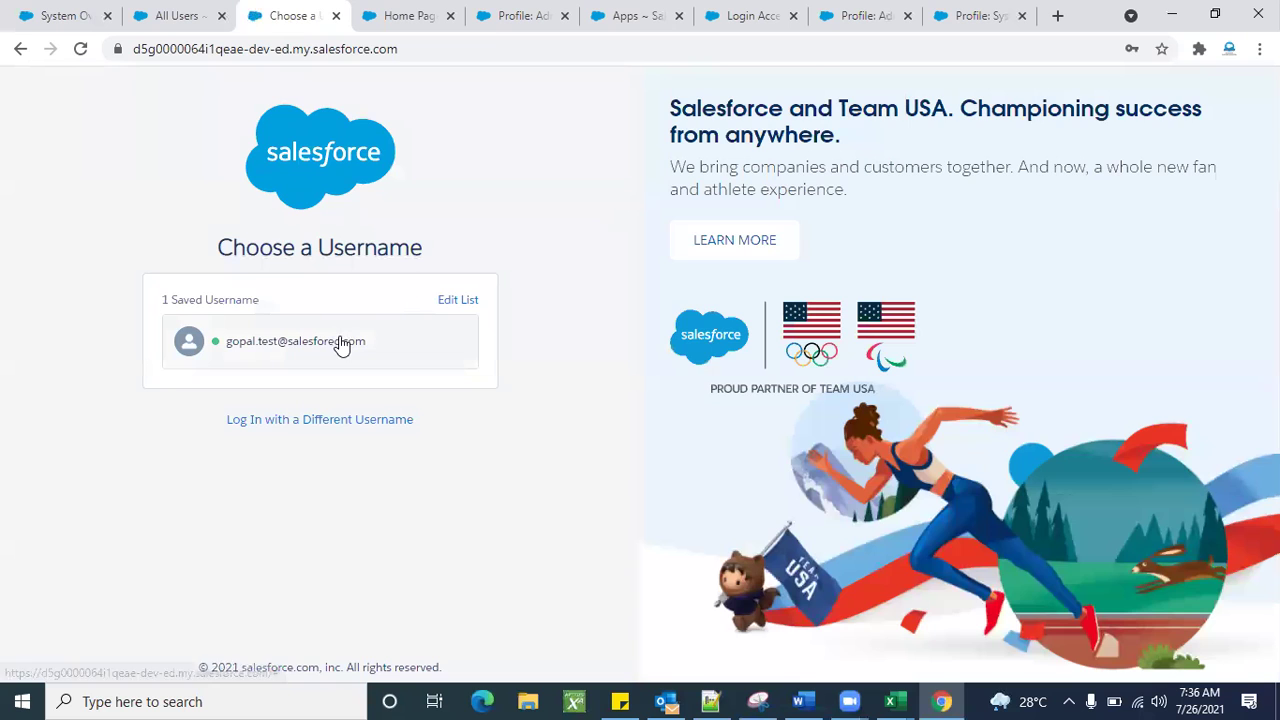
click(340, 343)
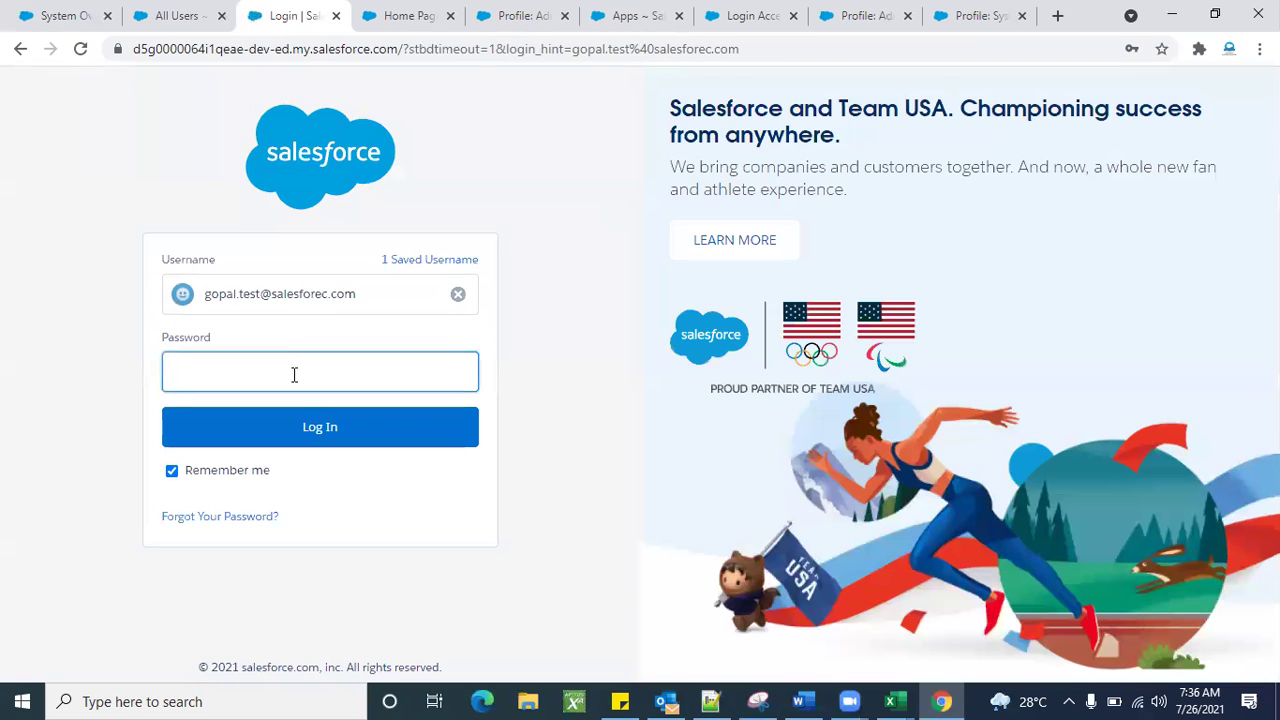
click(294, 374)
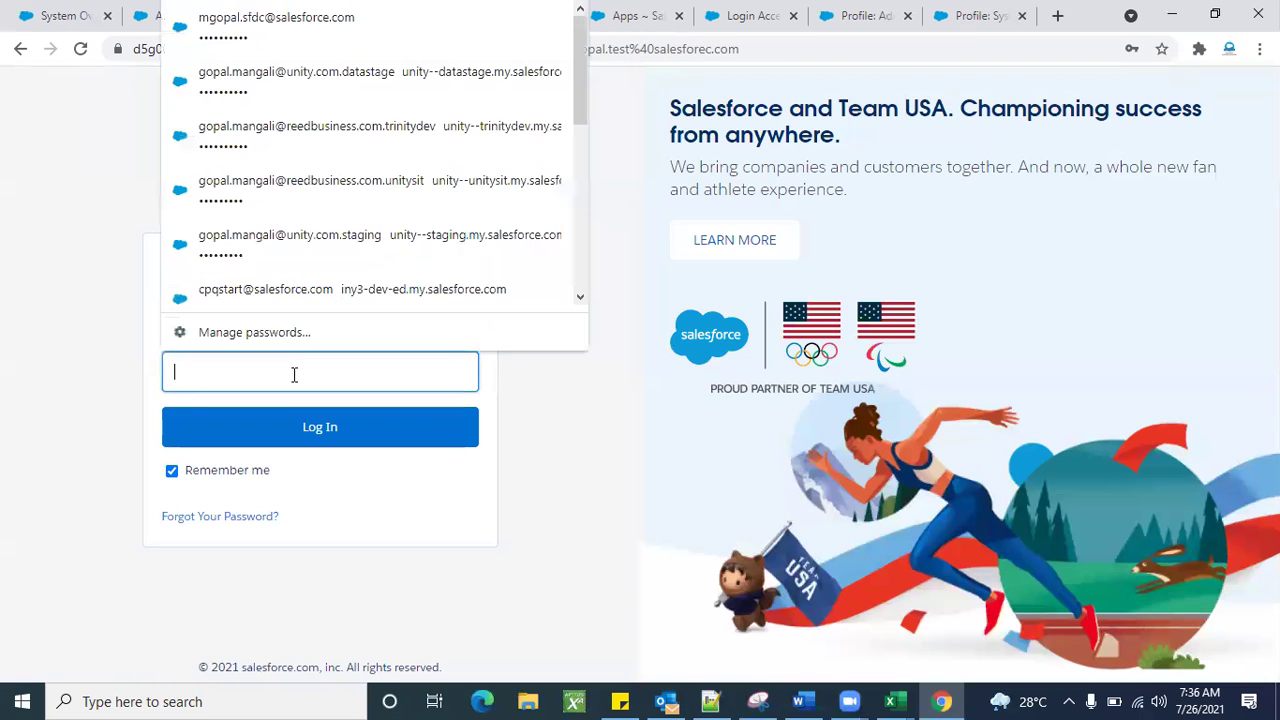
text(•••••)
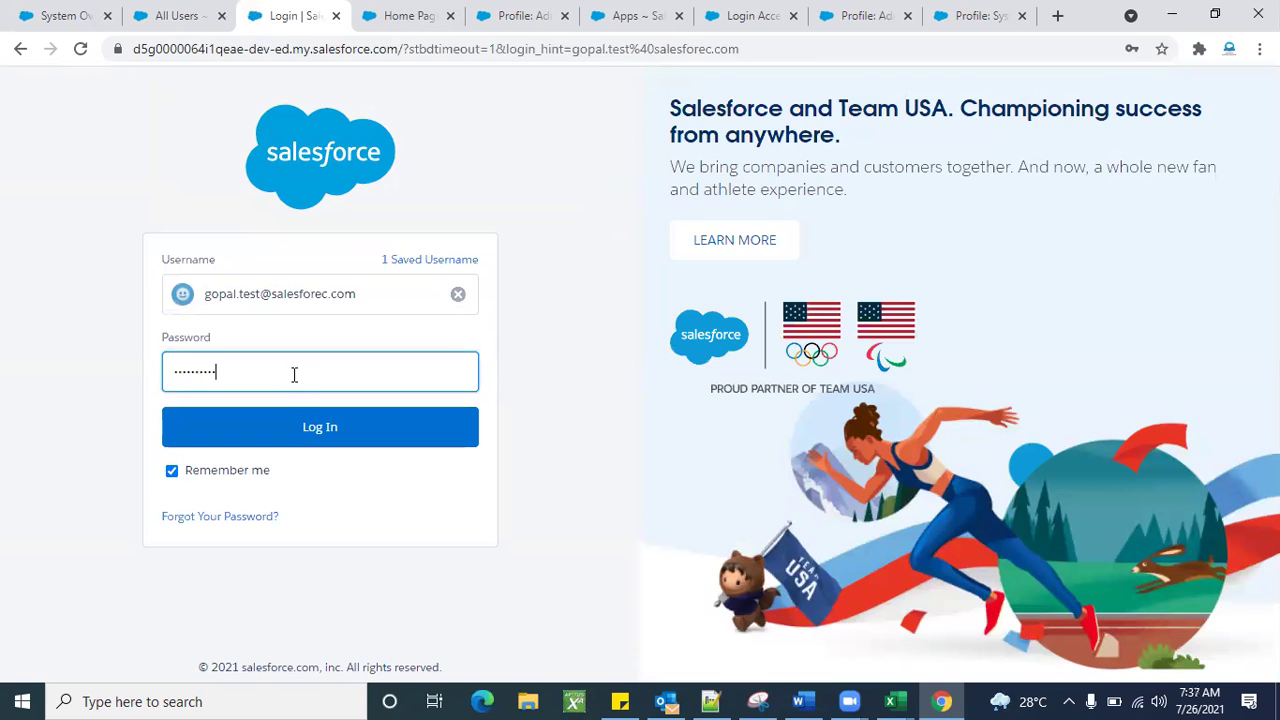
click(310, 437)
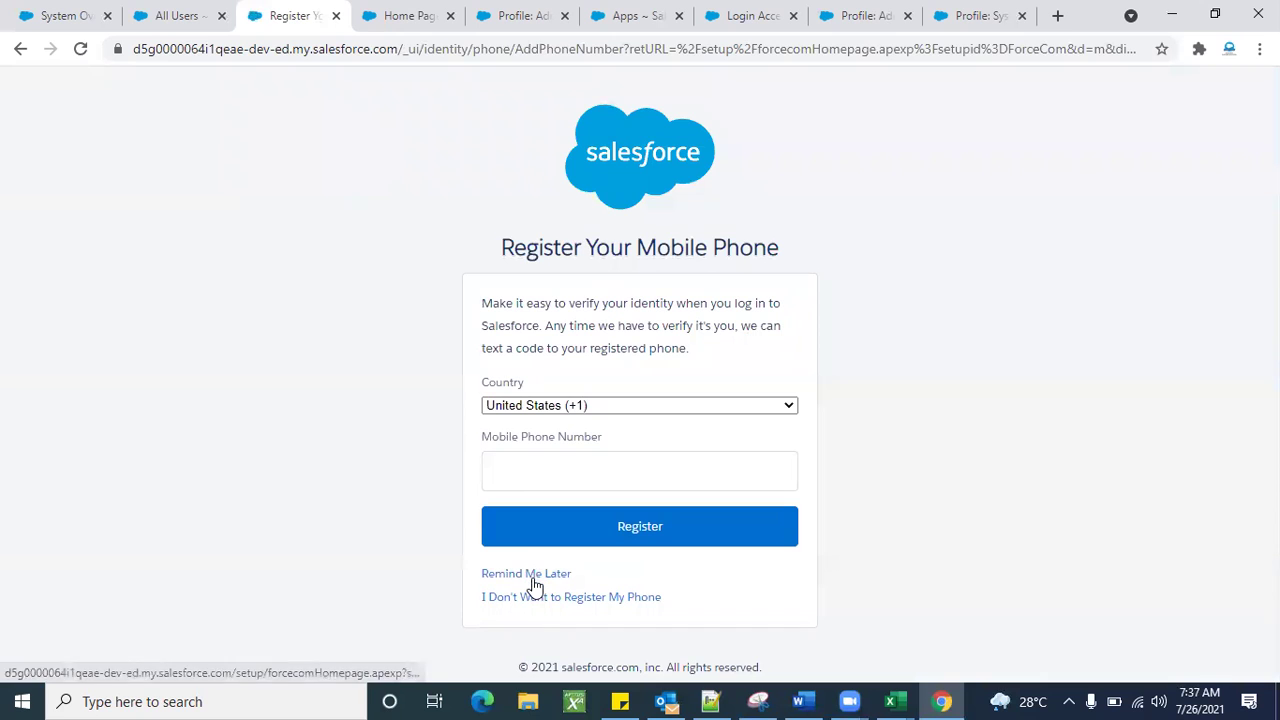
click(533, 577)
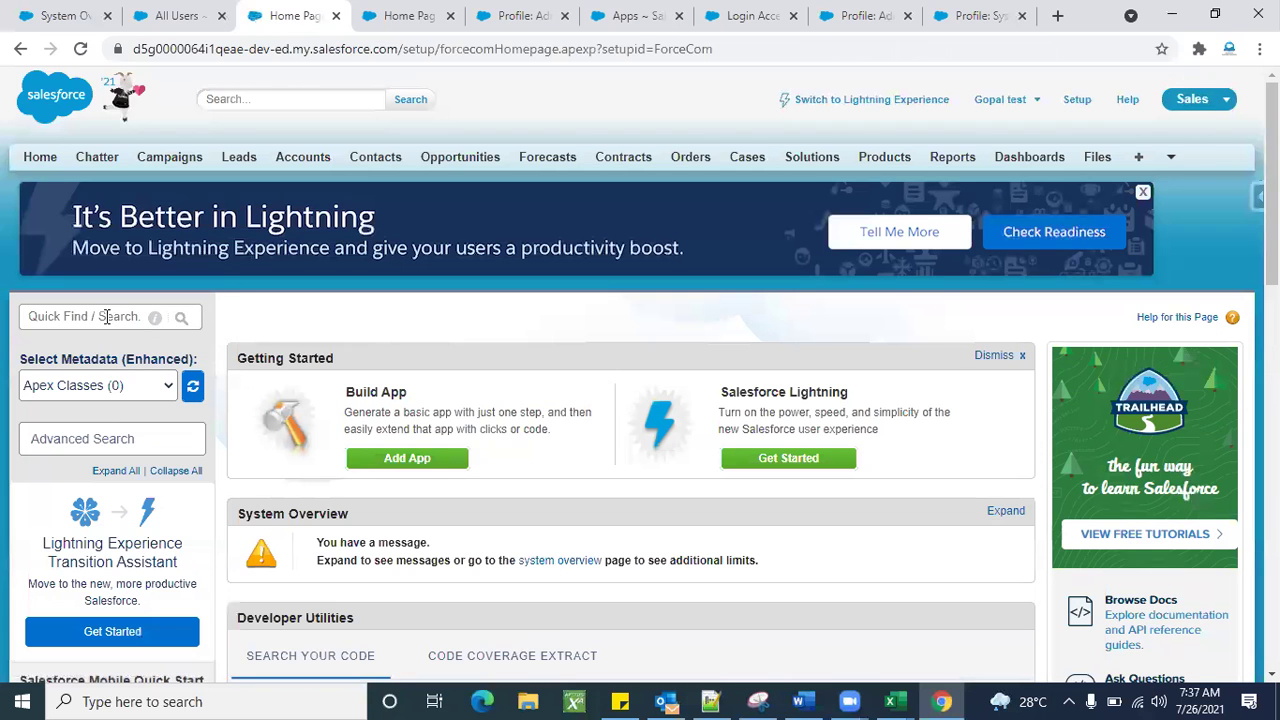
Search Setup for 'user' and open the All Users list.
click(106, 316)
text(user)
scroll(68, 483, down, 1)
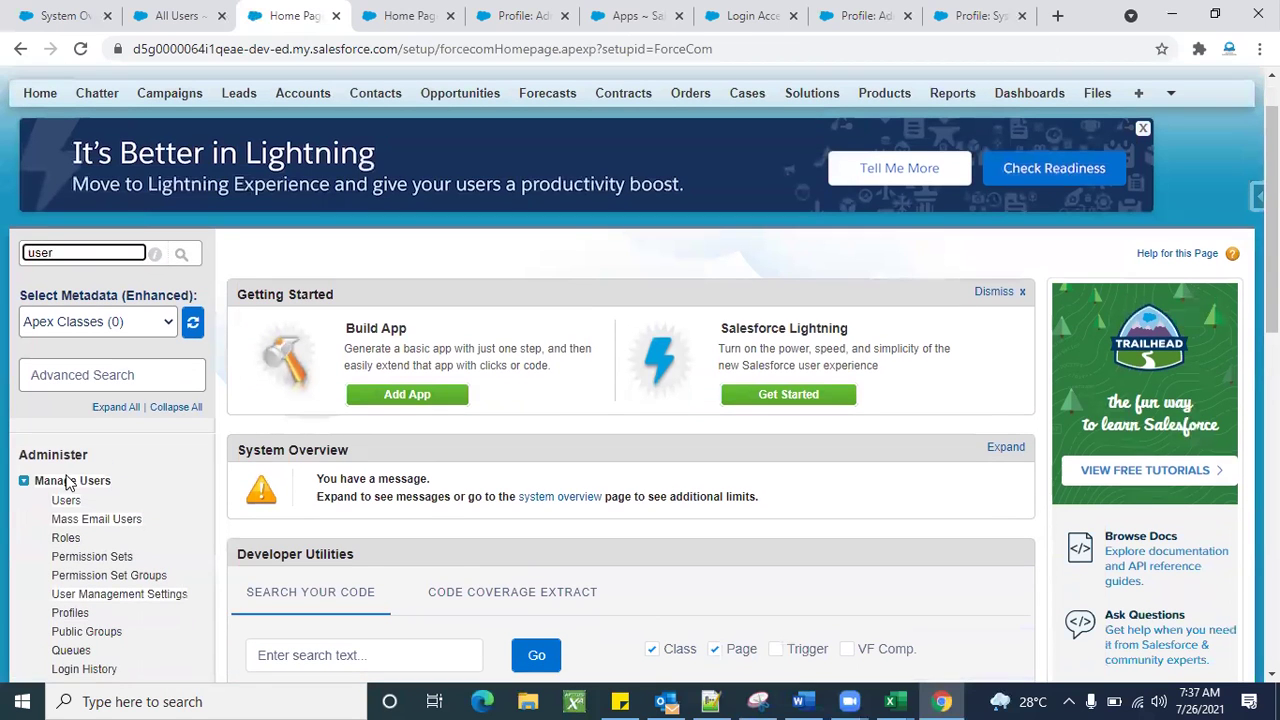
click(66, 500)
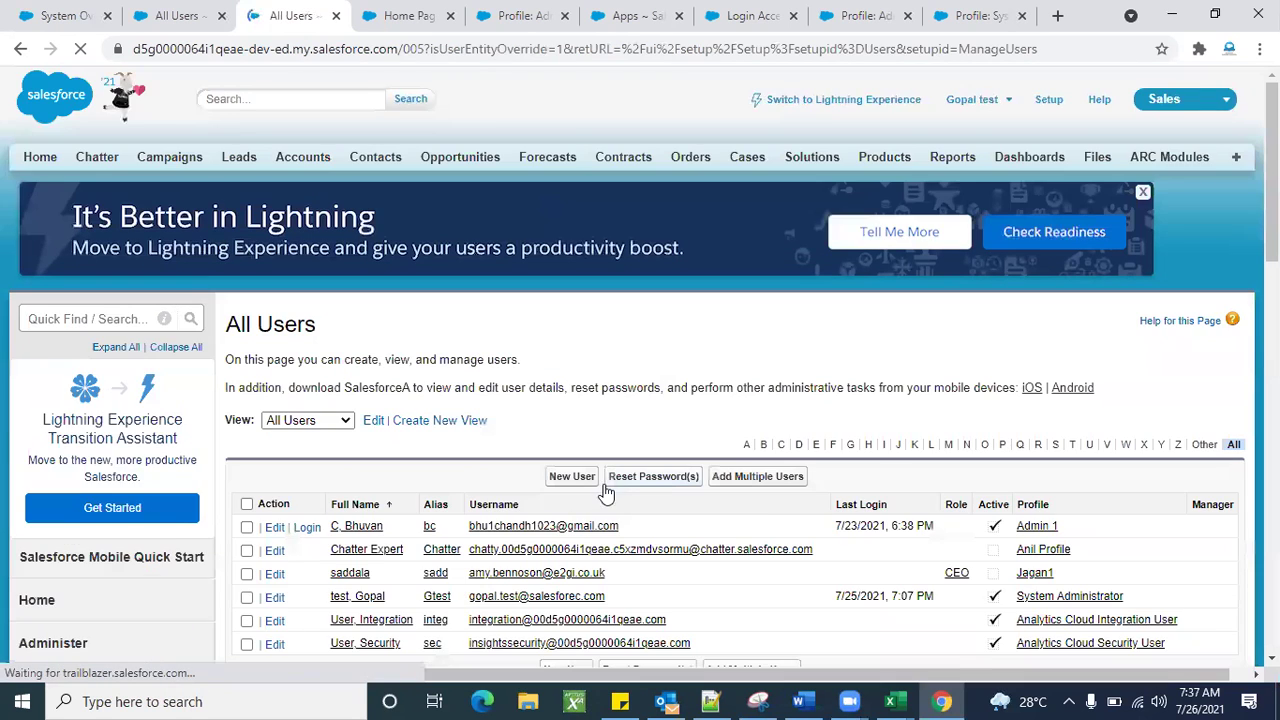
scroll(1005, 430, down, 2)
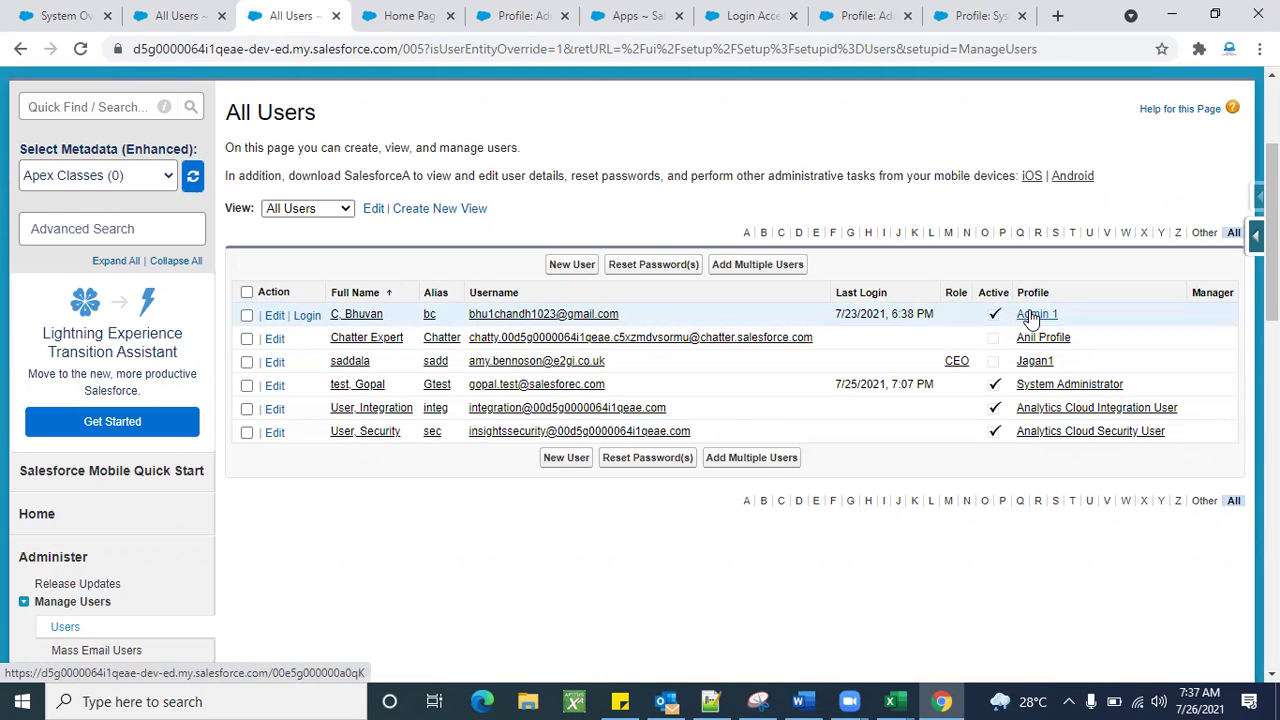
Close the leftover Setup home tab and return to the Admin 1 profile page.
click(515, 15)
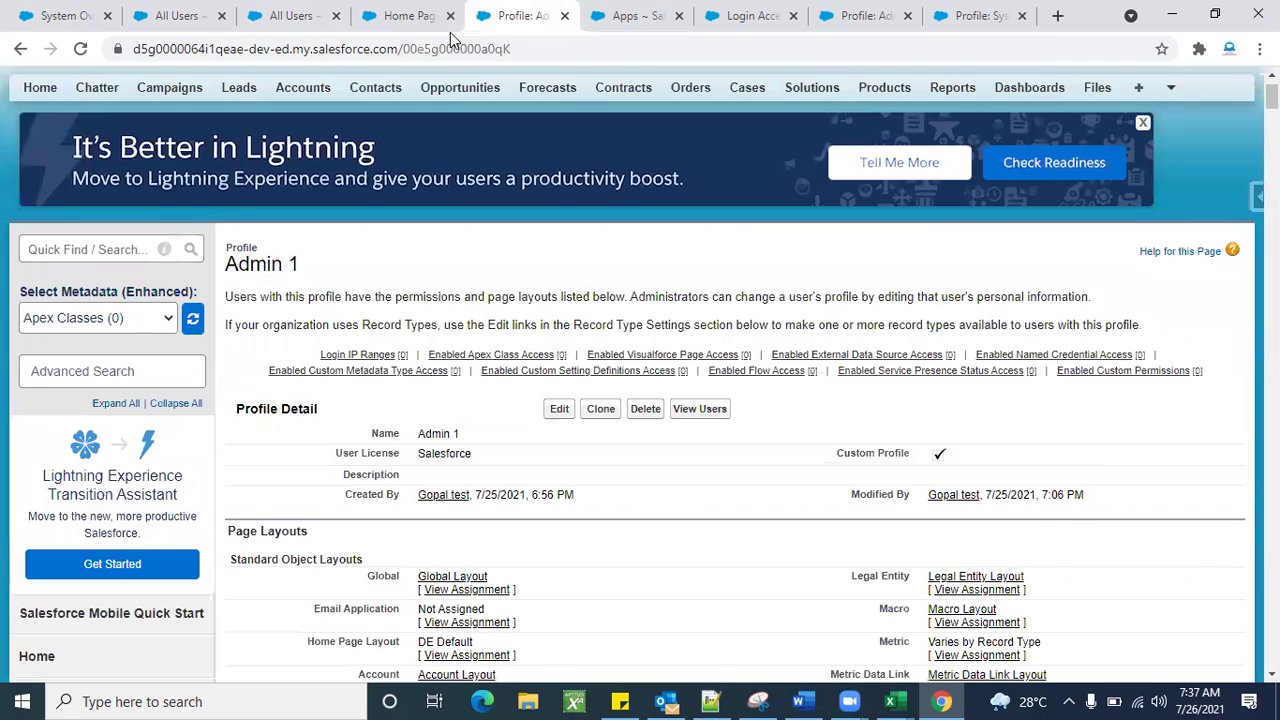
click(446, 28)
click(450, 15)
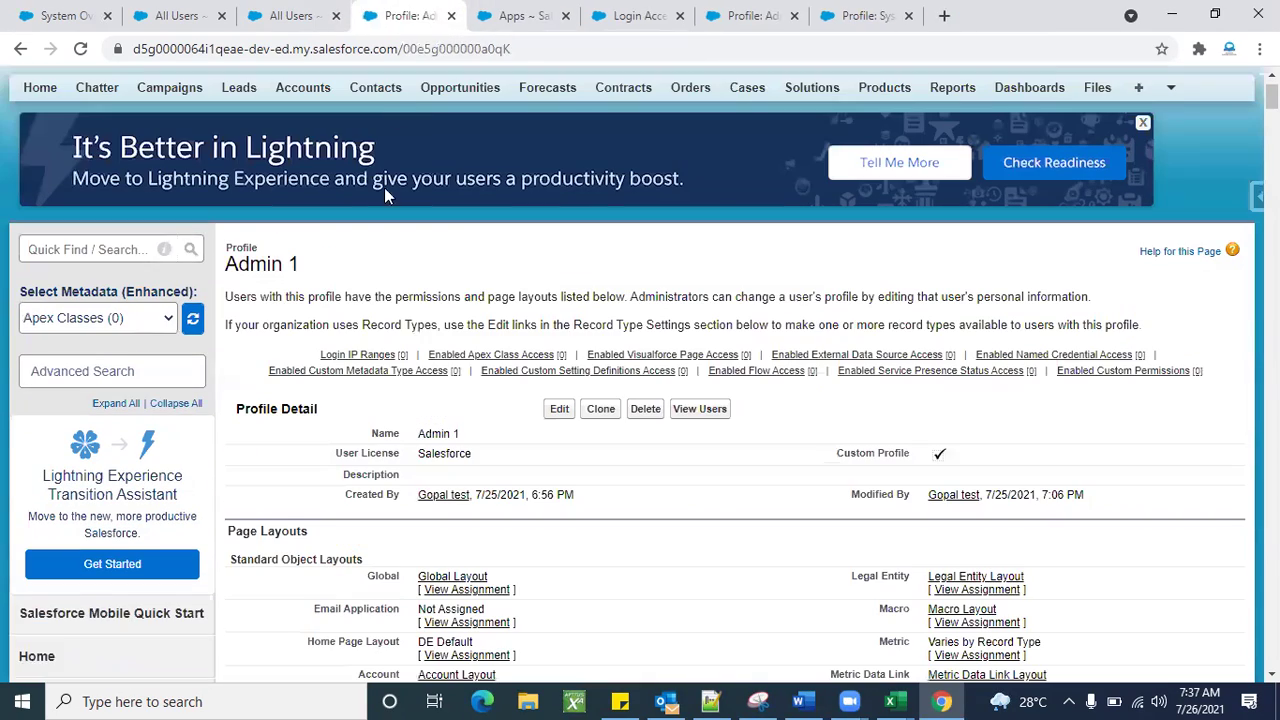
scroll(551, 363, down, 4)
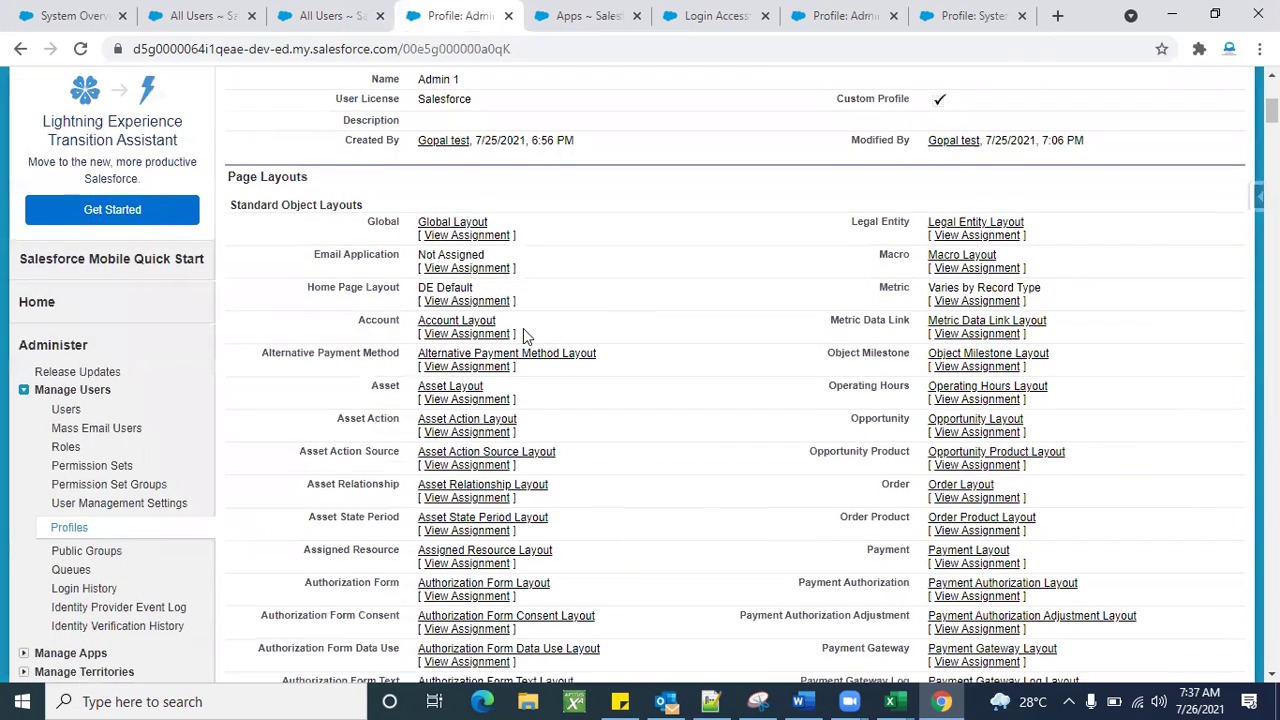
scroll(673, 443, down, 4)
scroll(686, 506, down, 3)
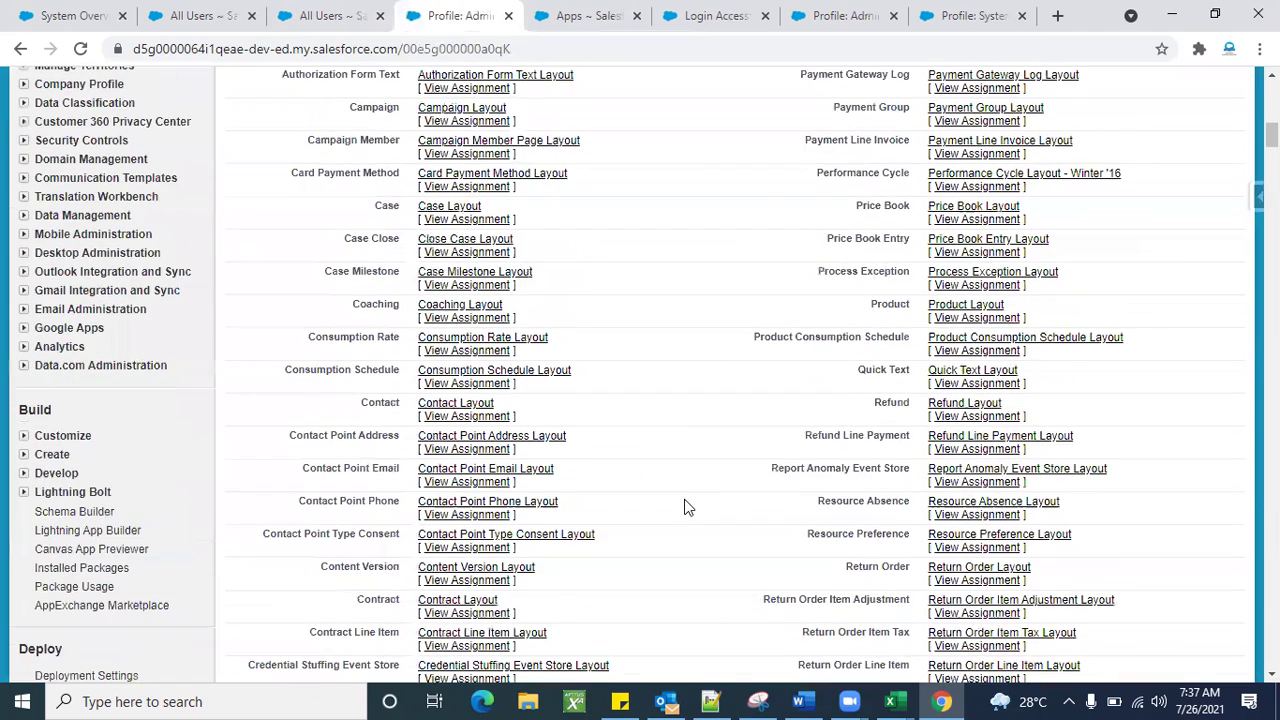
key(Home)
click(330, 15)
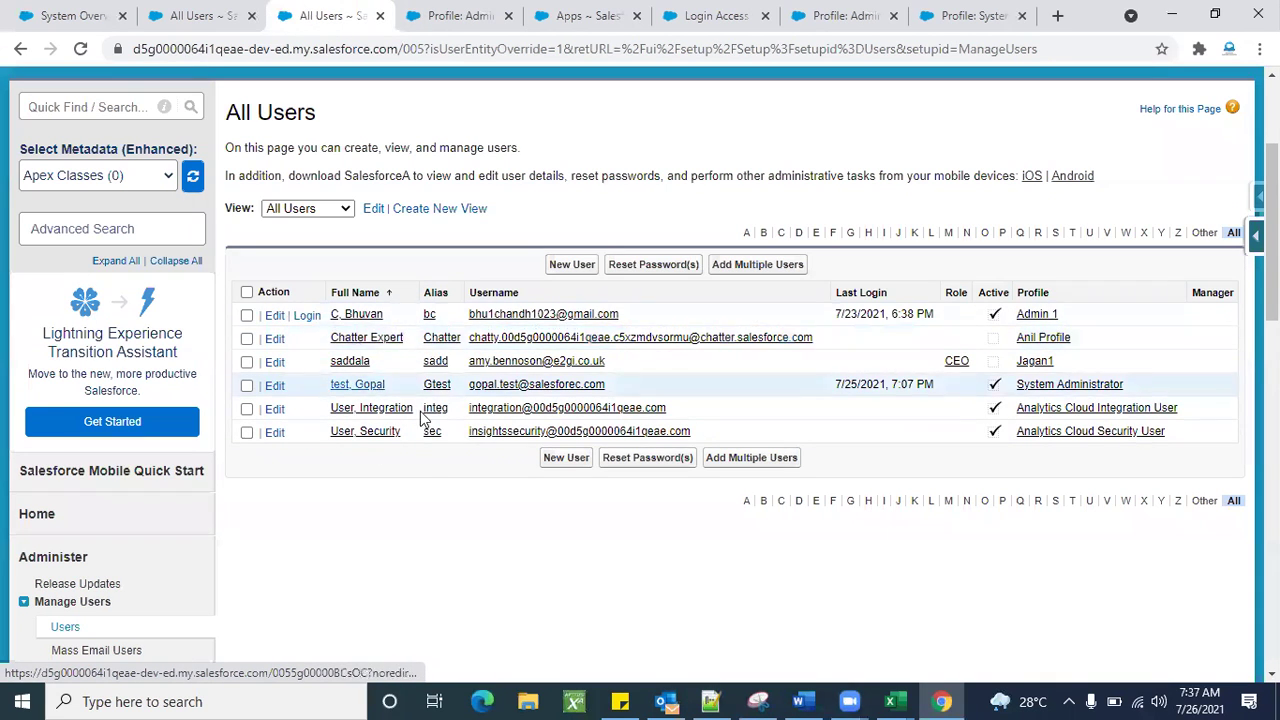
click(447, 10)
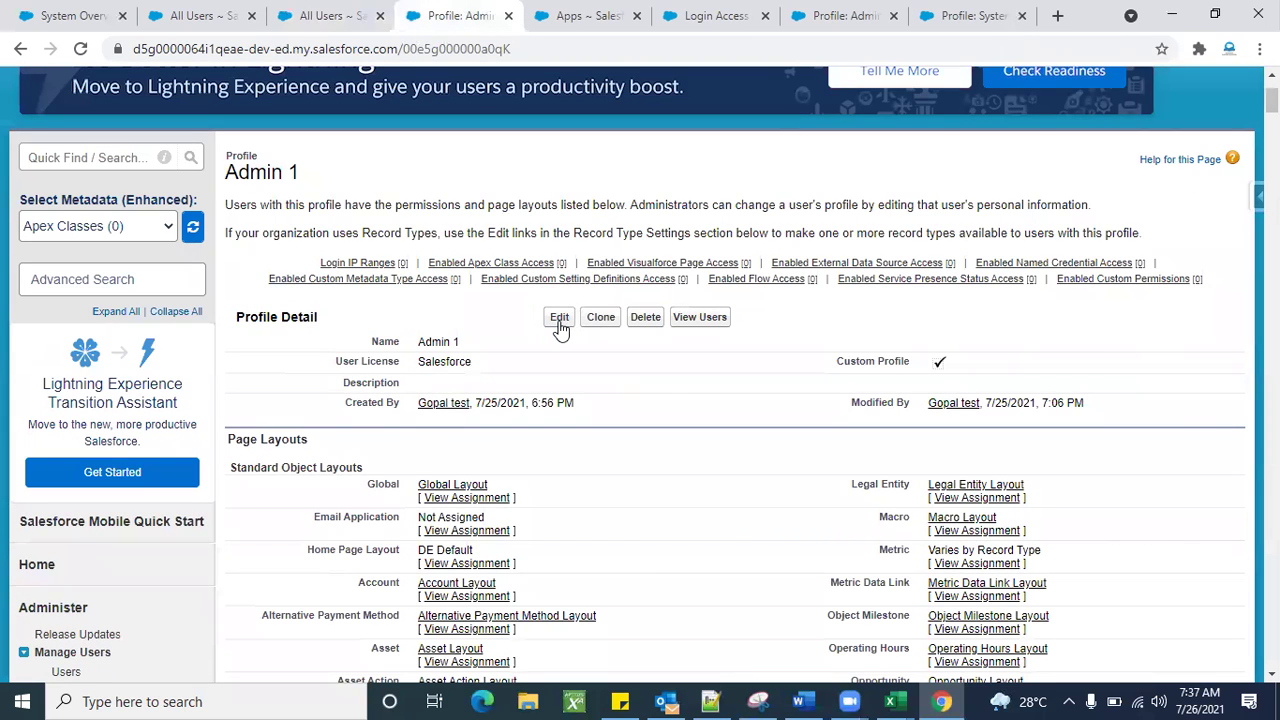
Open the Admin 1 profile in edit mode and scroll through its settings.
click(560, 324)
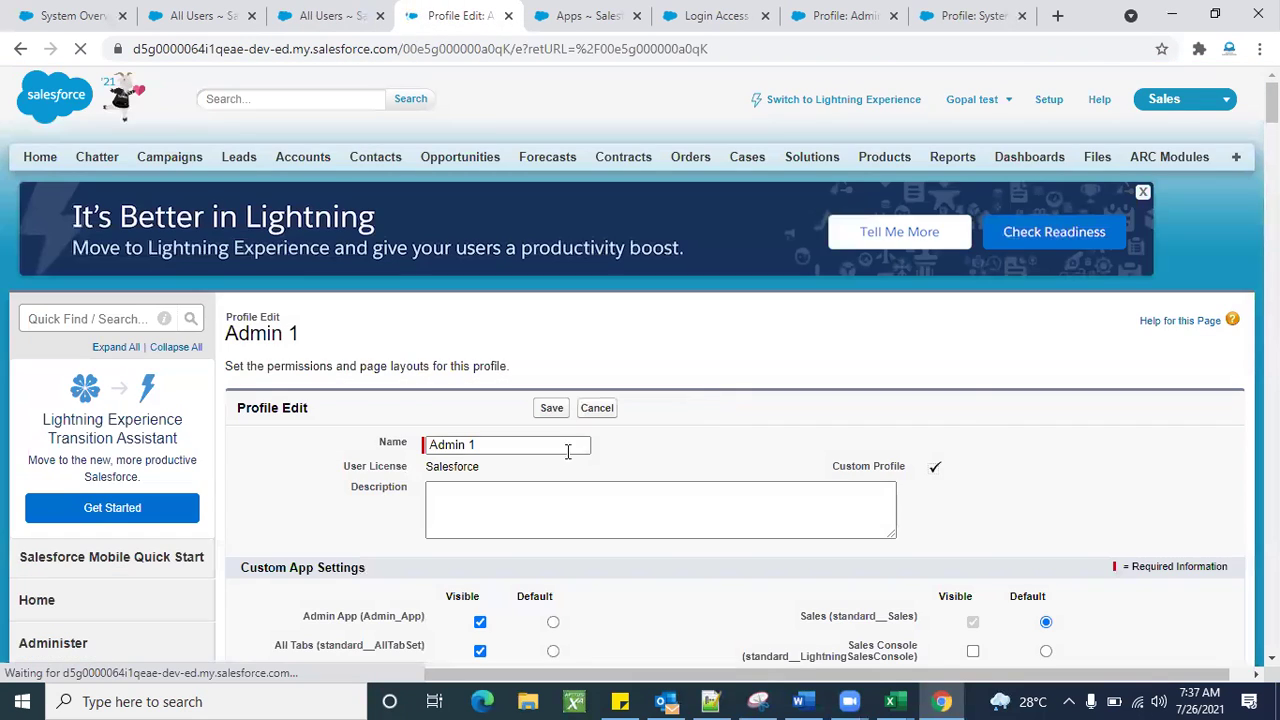
scroll(616, 498, down, 4)
scroll(616, 498, down, 20)
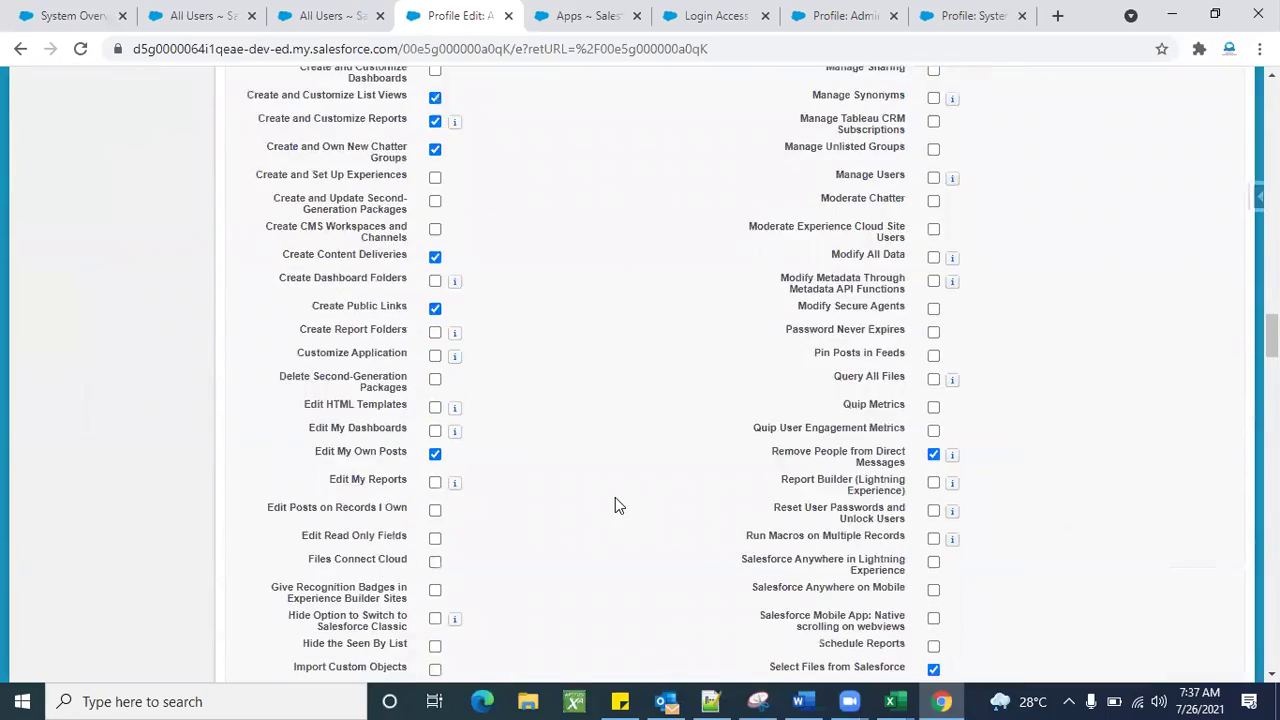
scroll(615, 505, up, 20)
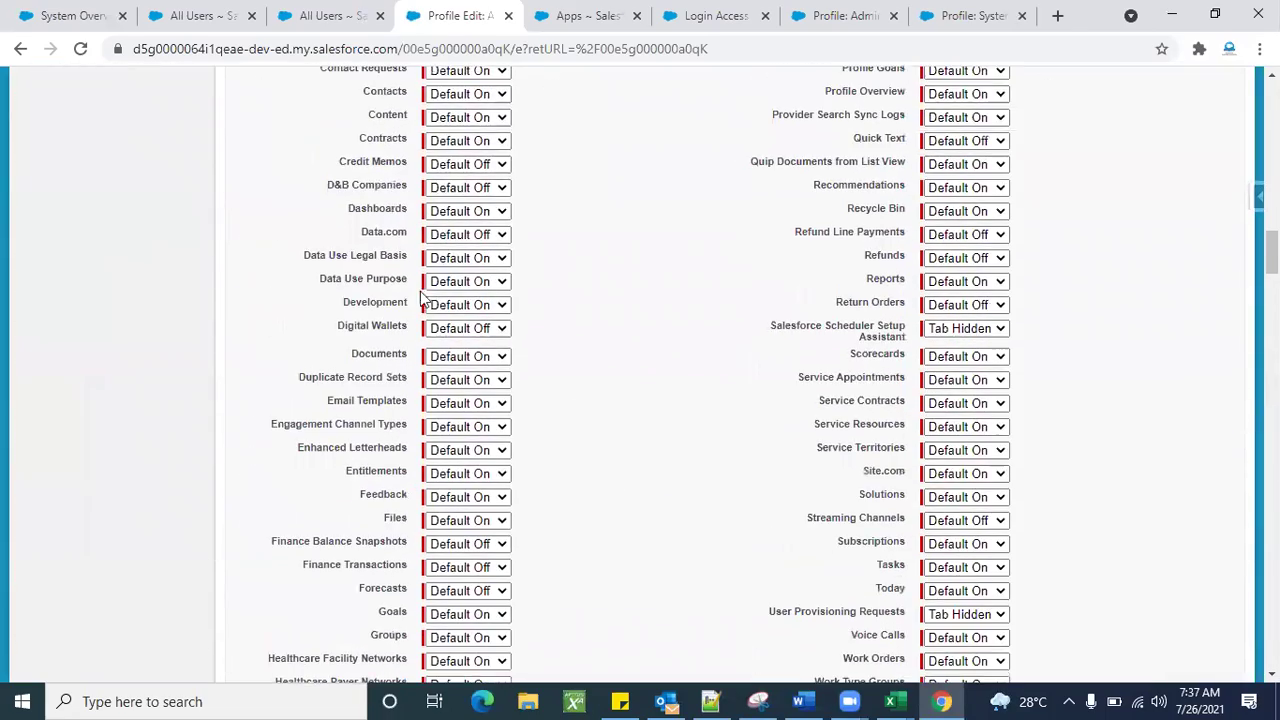
scroll(540, 470, up, 8)
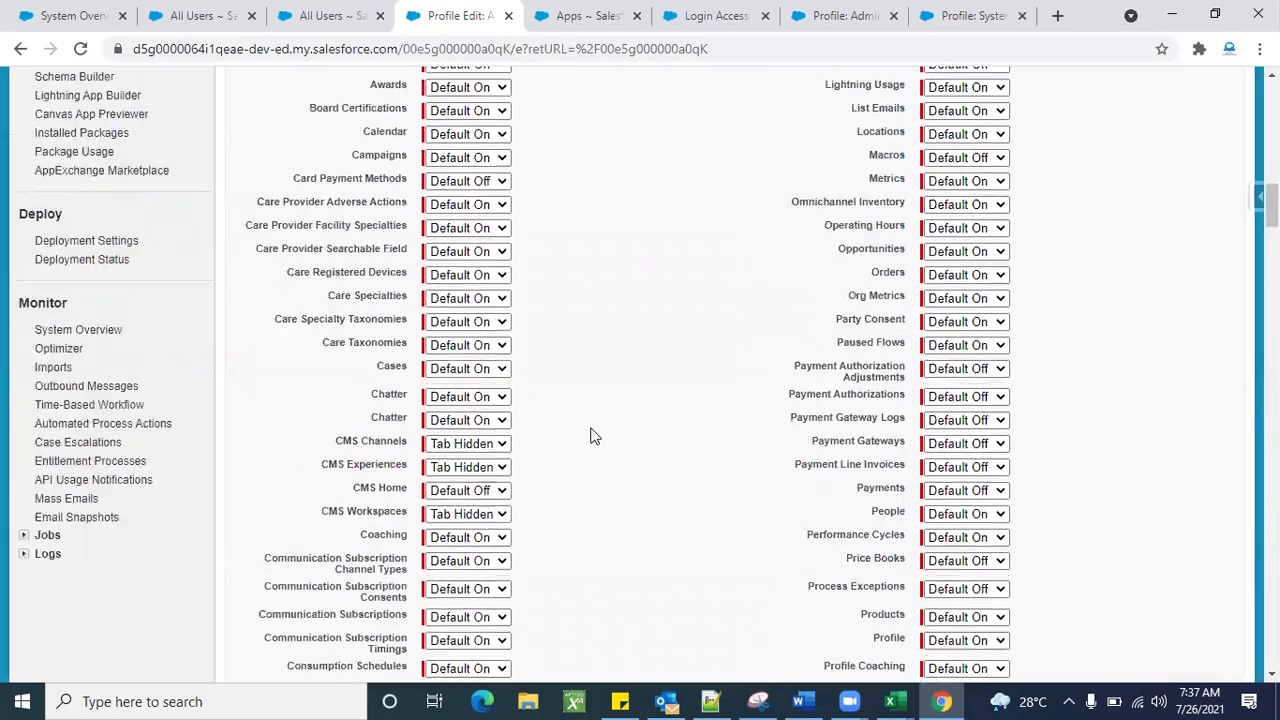
scroll(590, 436, up, 3)
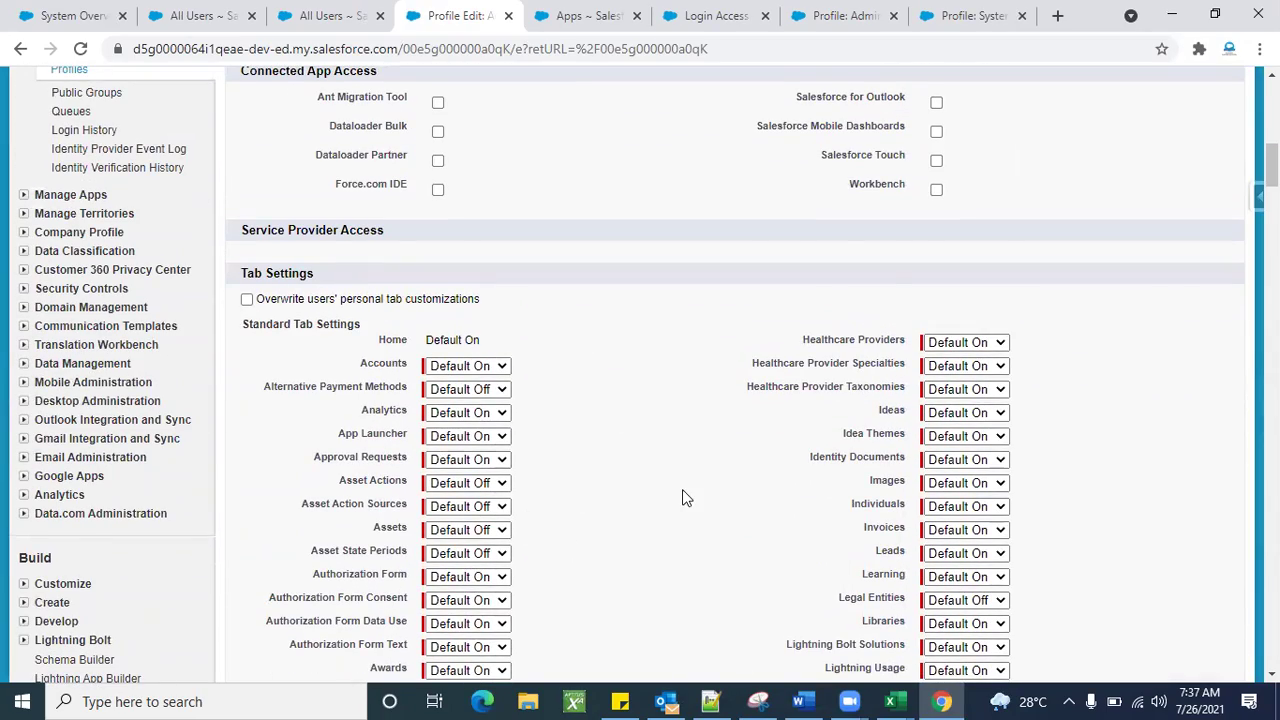
scroll(683, 494, down, 20)
scroll(683, 491, down, 20)
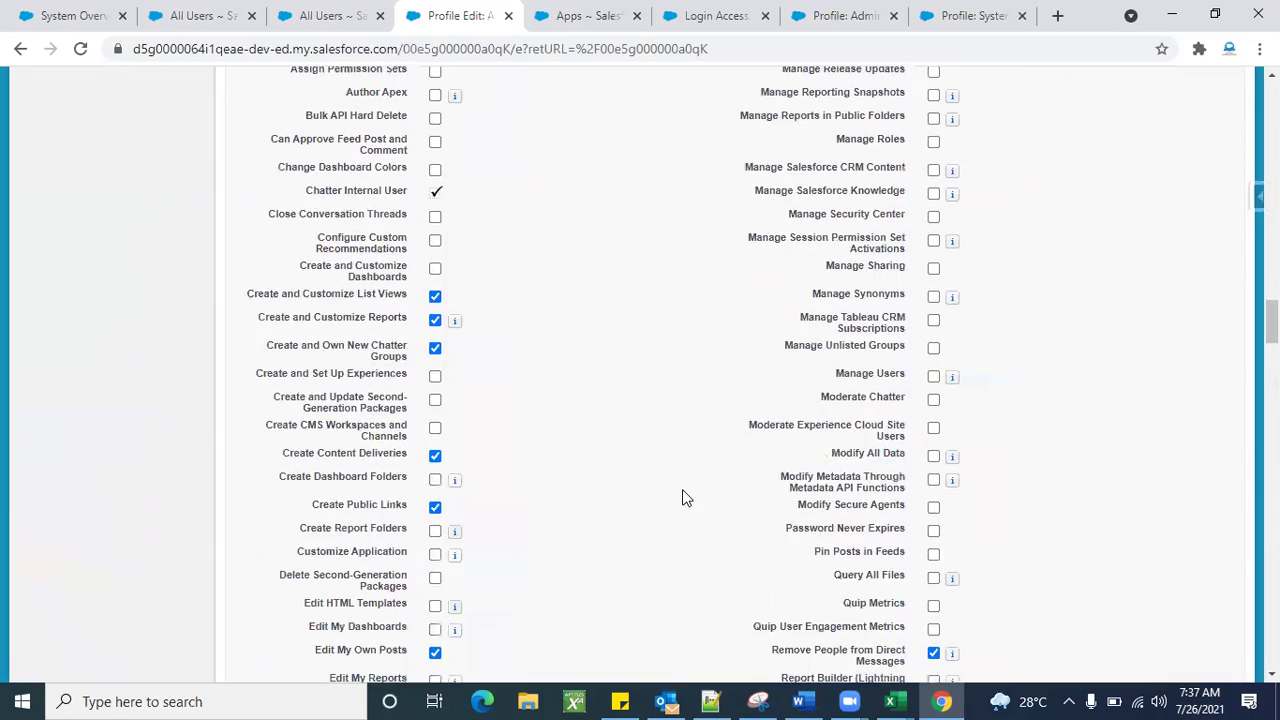
scroll(682, 497, down, 10)
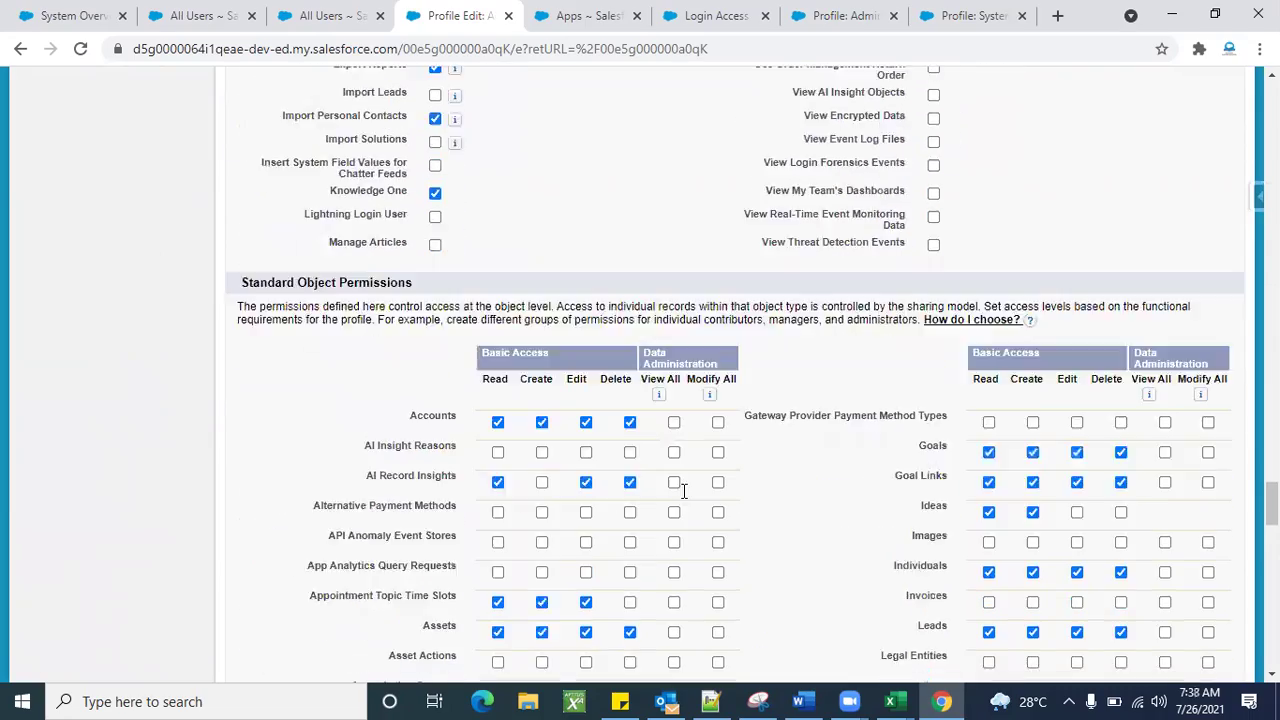
scroll(868, 499, down, 2)
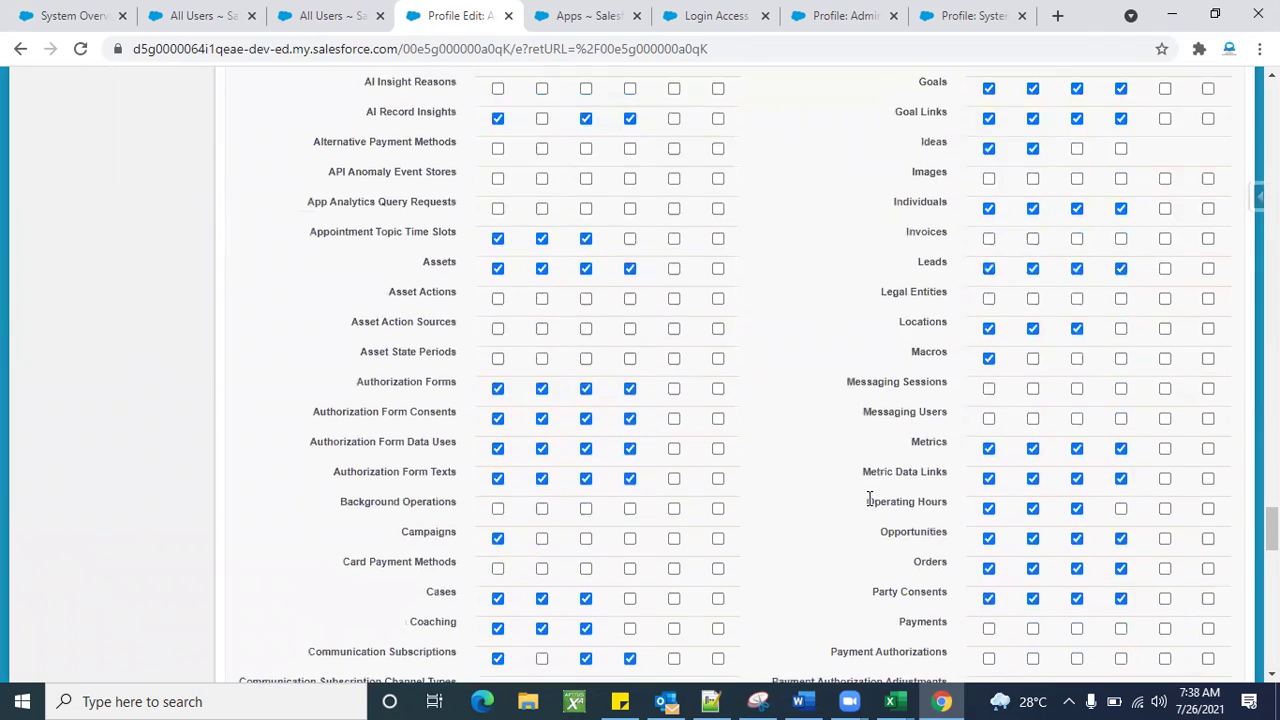
scroll(868, 499, up, 2)
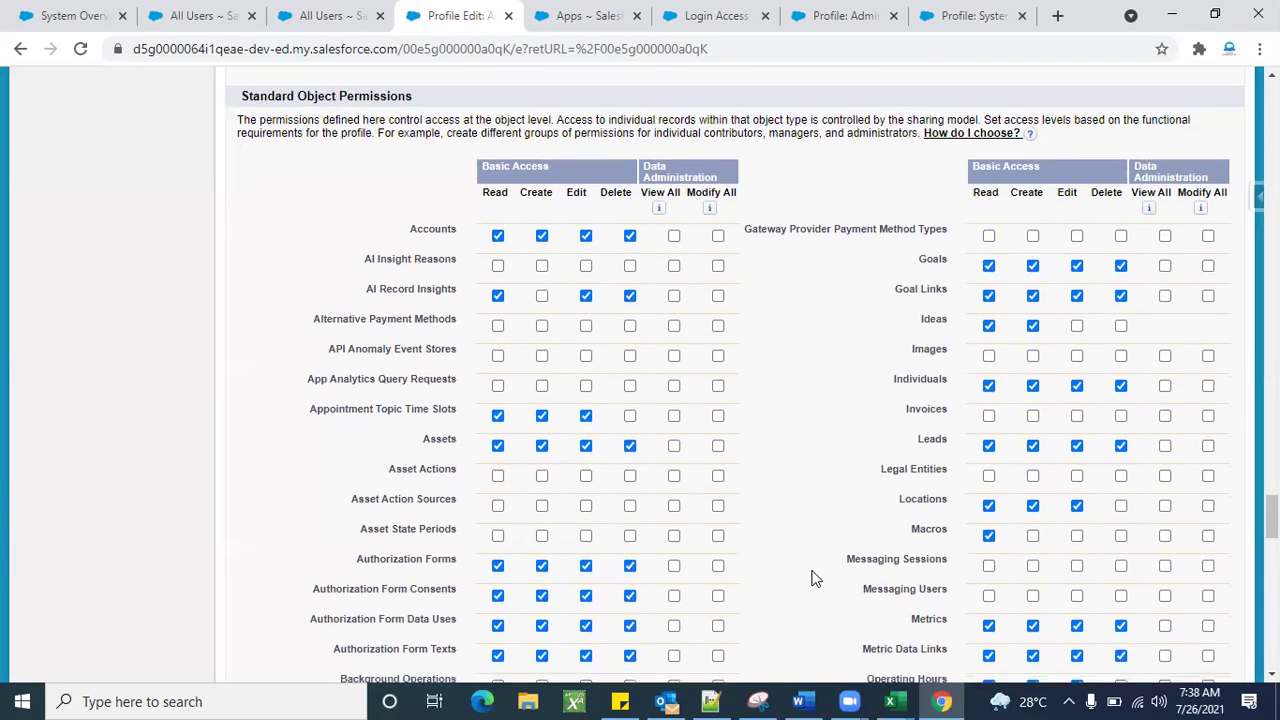
Inspect Custom Object Permissions, confirming ARC Modules and datas have no access.
scroll(814, 578, down, 5)
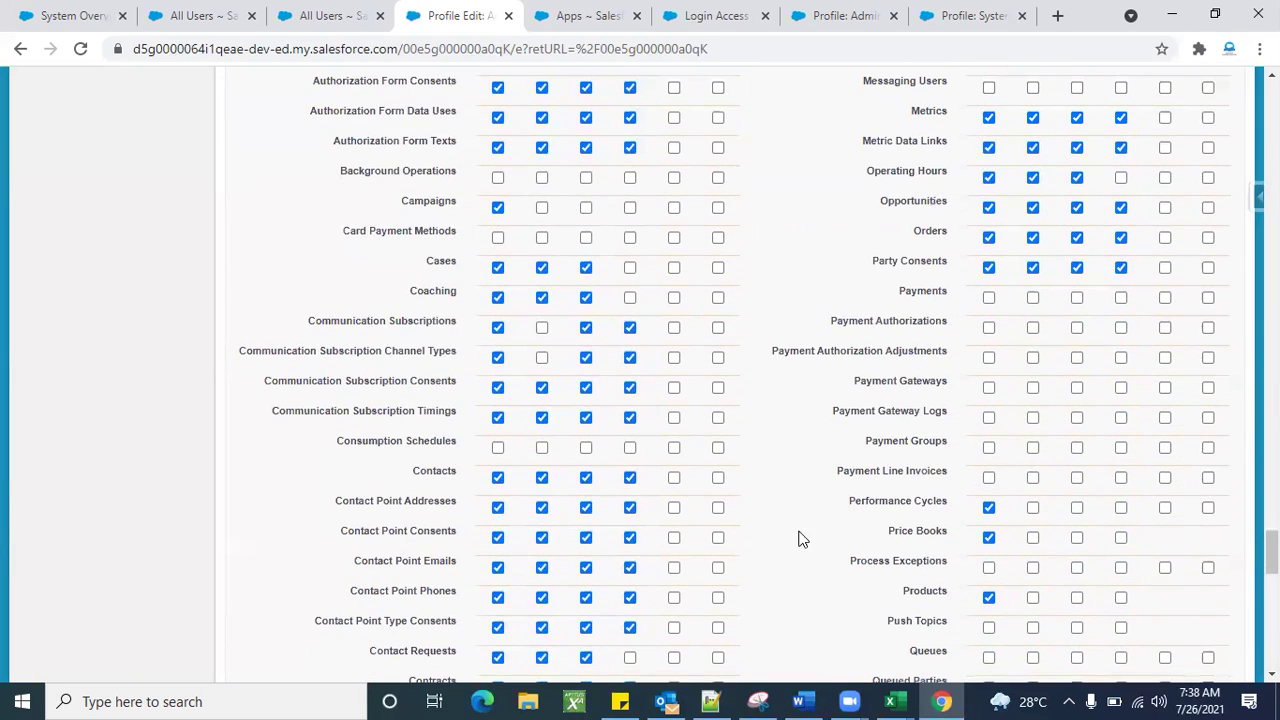
scroll(800, 538, down, 3)
scroll(800, 538, down, 6)
scroll(800, 538, down, 2)
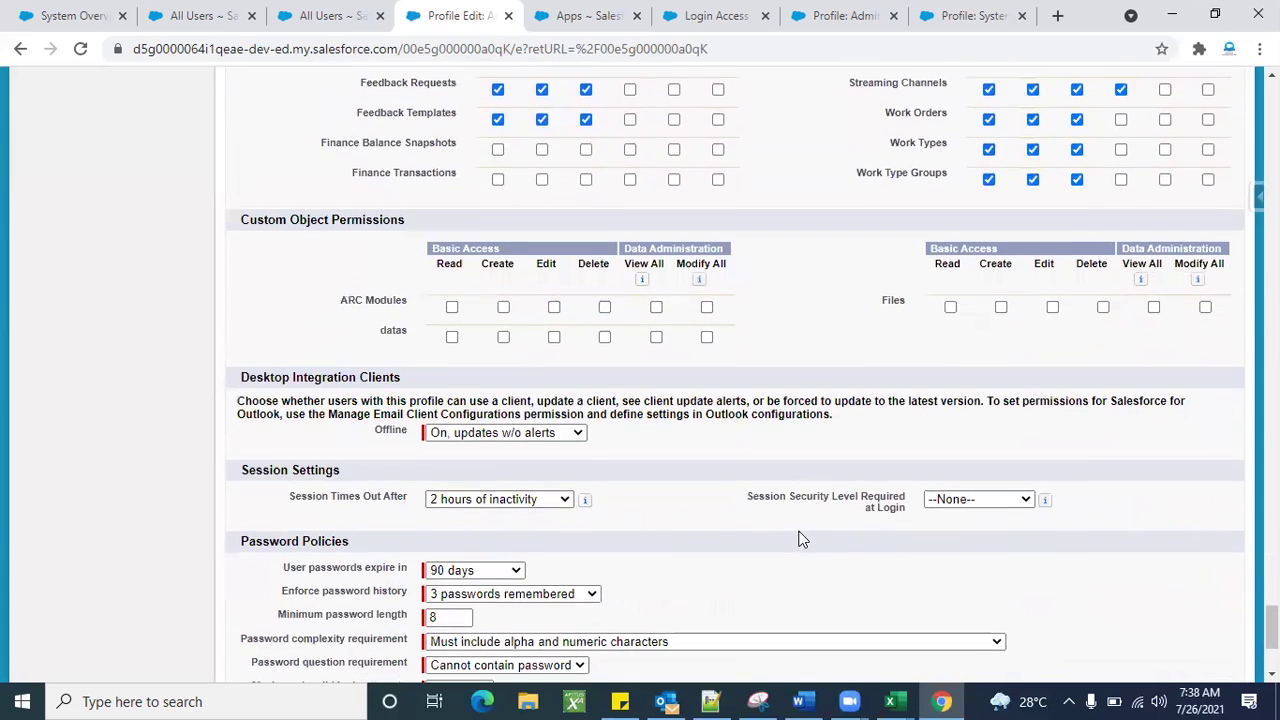
scroll(800, 538, up, 1)
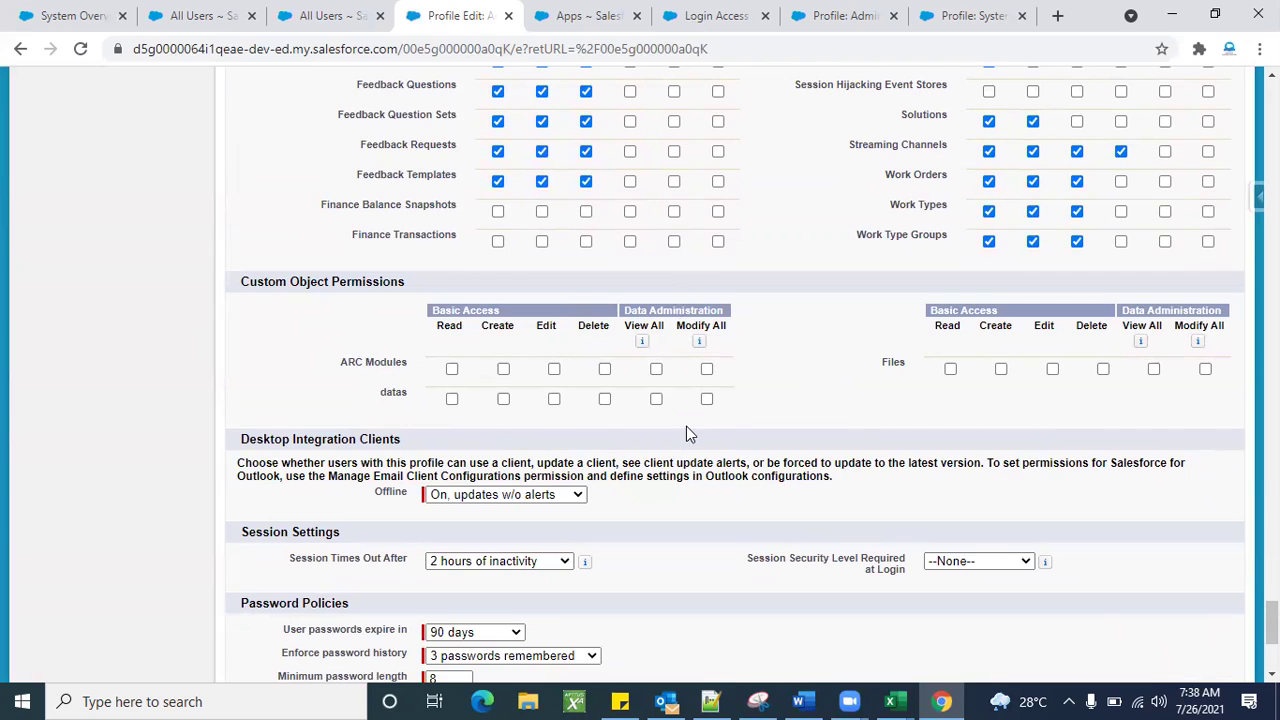
triple_click(384, 364)
double_click(393, 391)
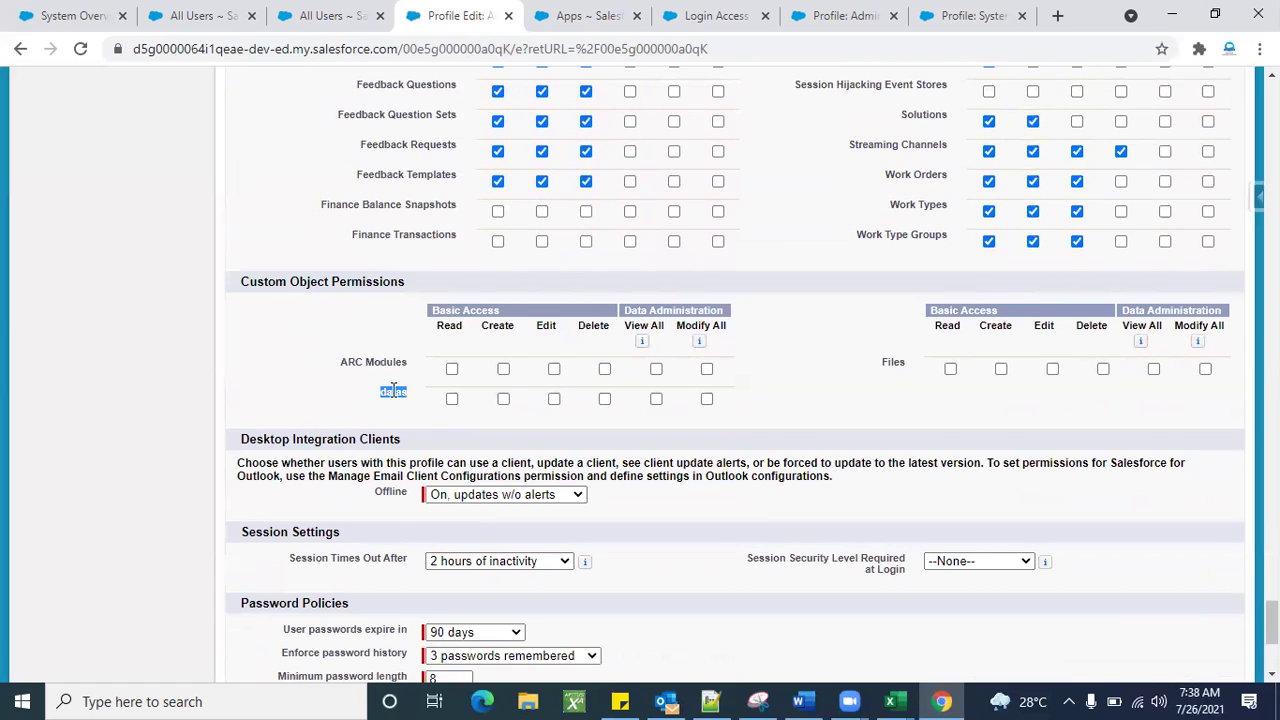
double_click(897, 361)
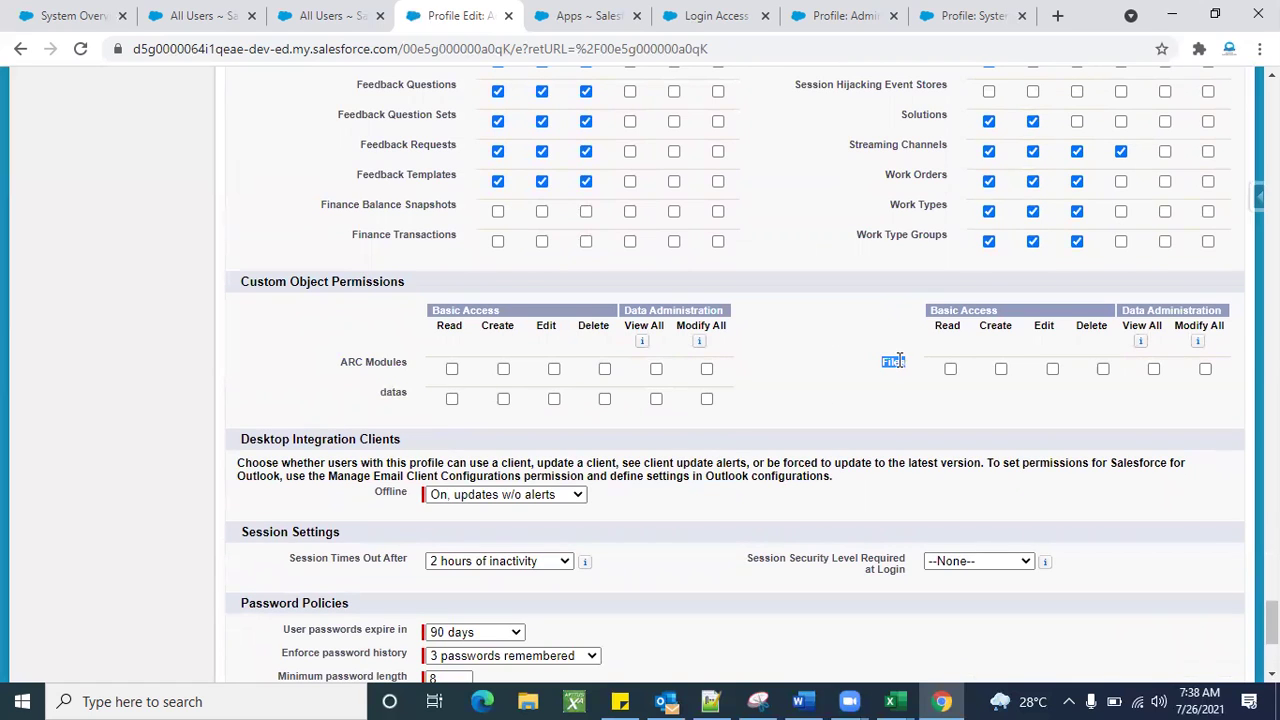
triple_click(267, 285)
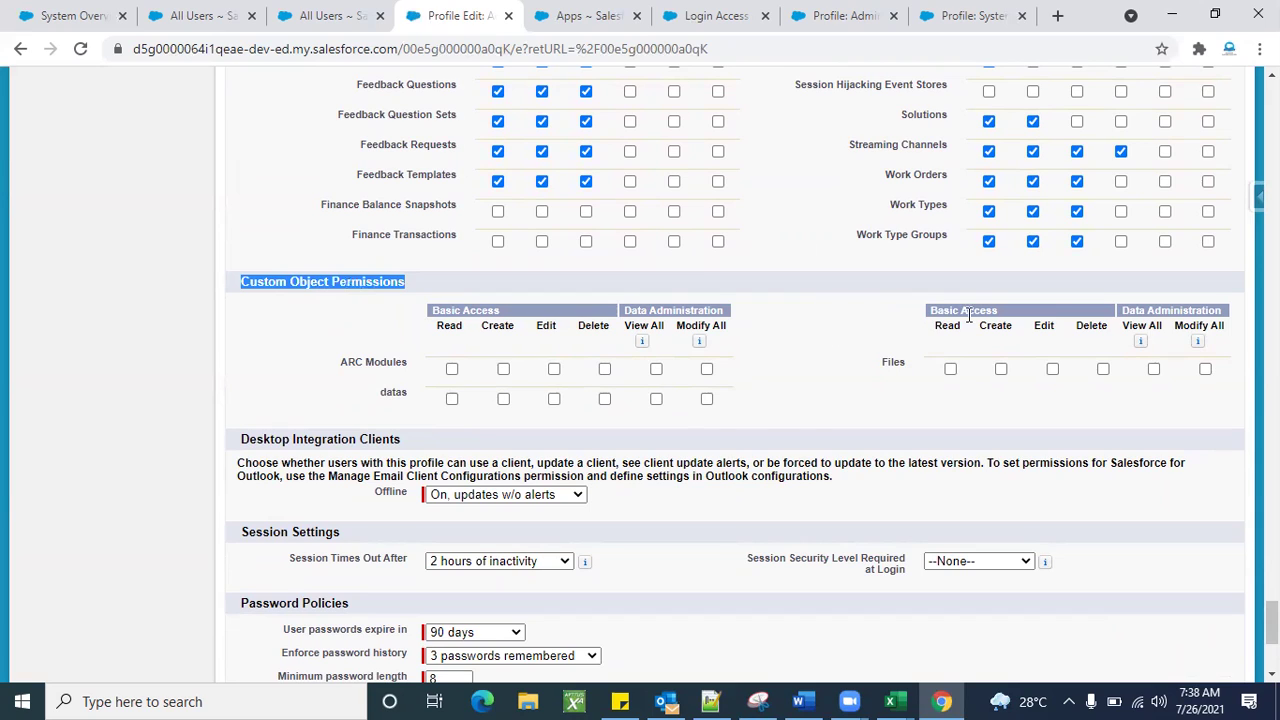
click(812, 462)
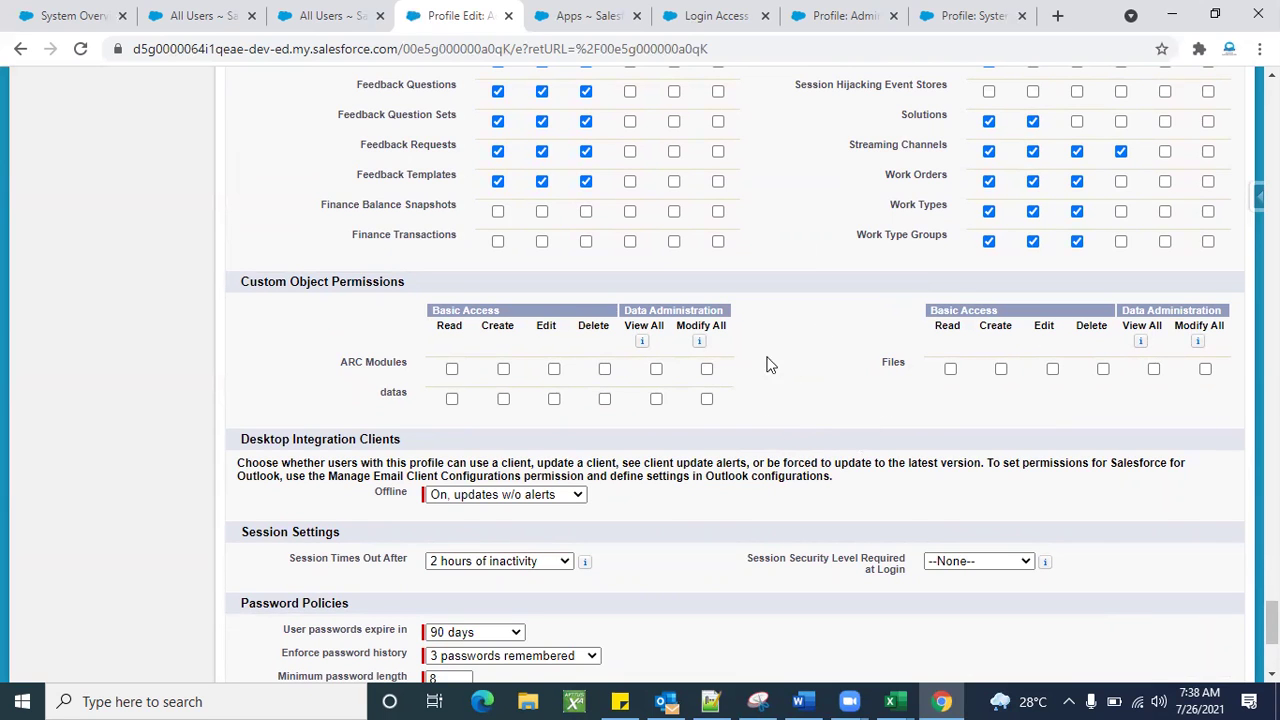
Log in as Admin 1, open Setup, and search 'obj' to reach the Custom Objects list.
click(330, 15)
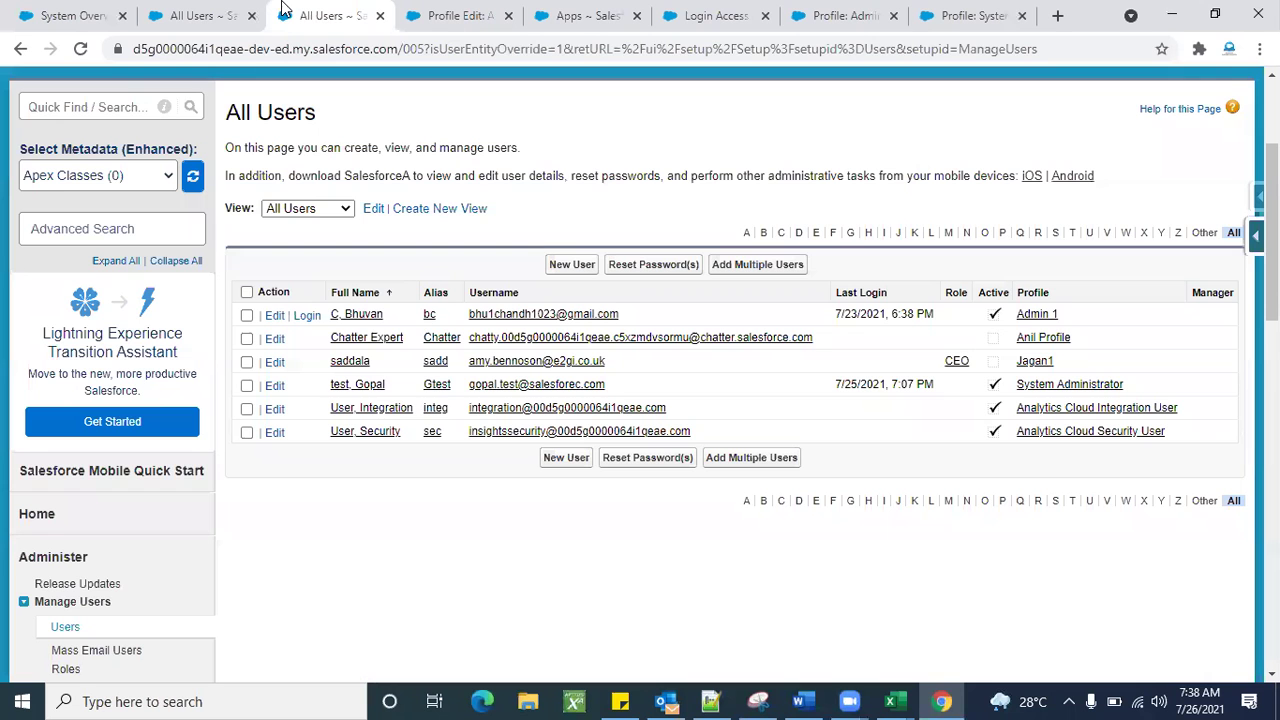
click(307, 316)
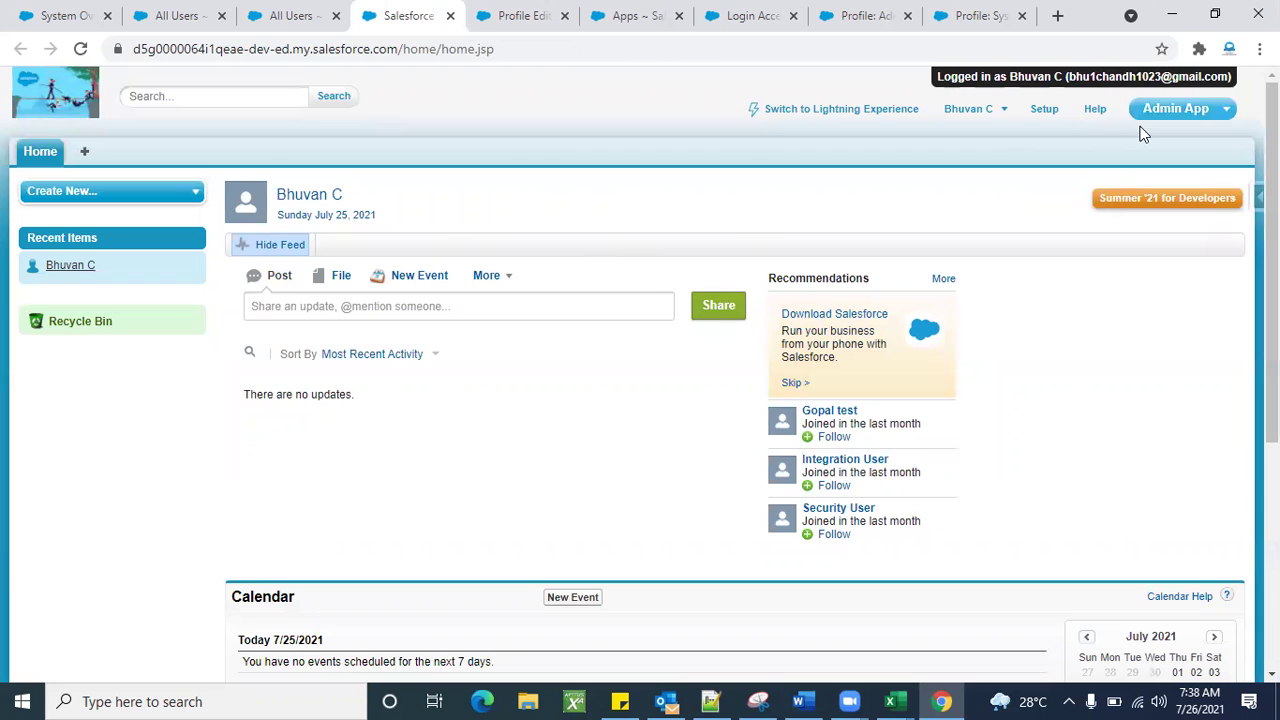
click(1045, 111)
scroll(320, 585, down, 7)
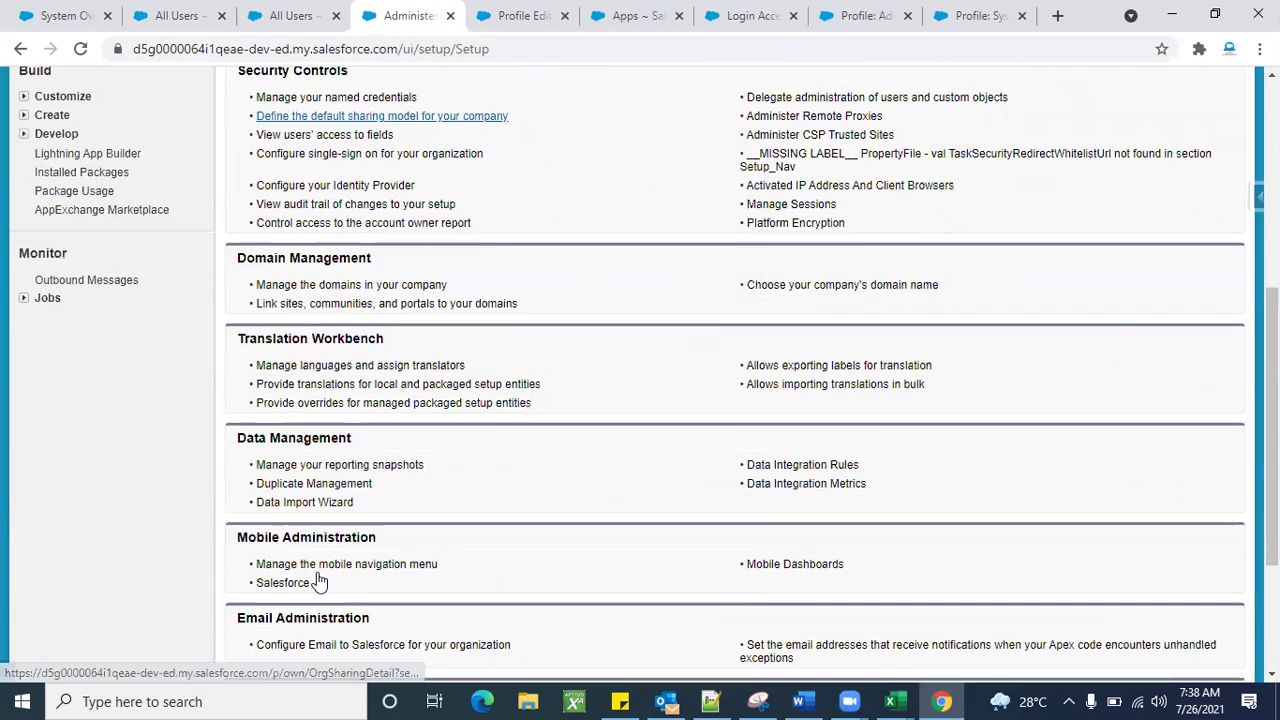
scroll(320, 580, up, 10)
click(73, 192)
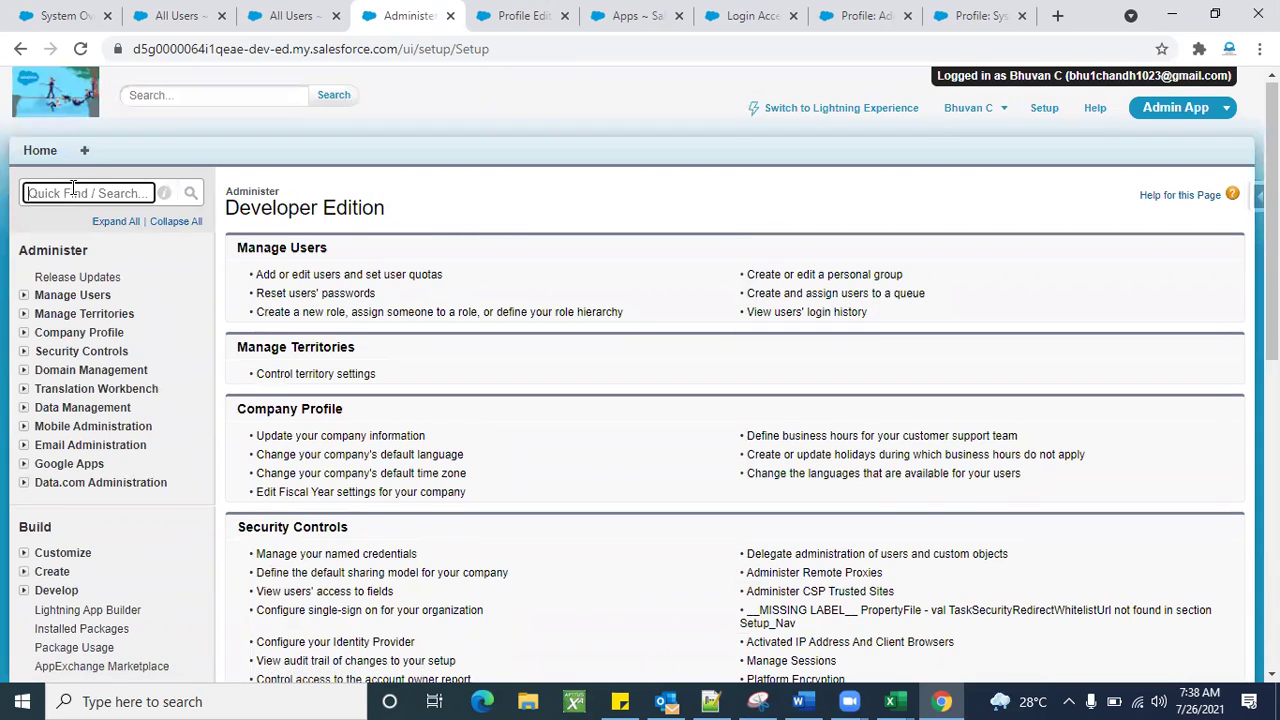
text(obj)
scroll(88, 355, down, 1)
click(74, 555)
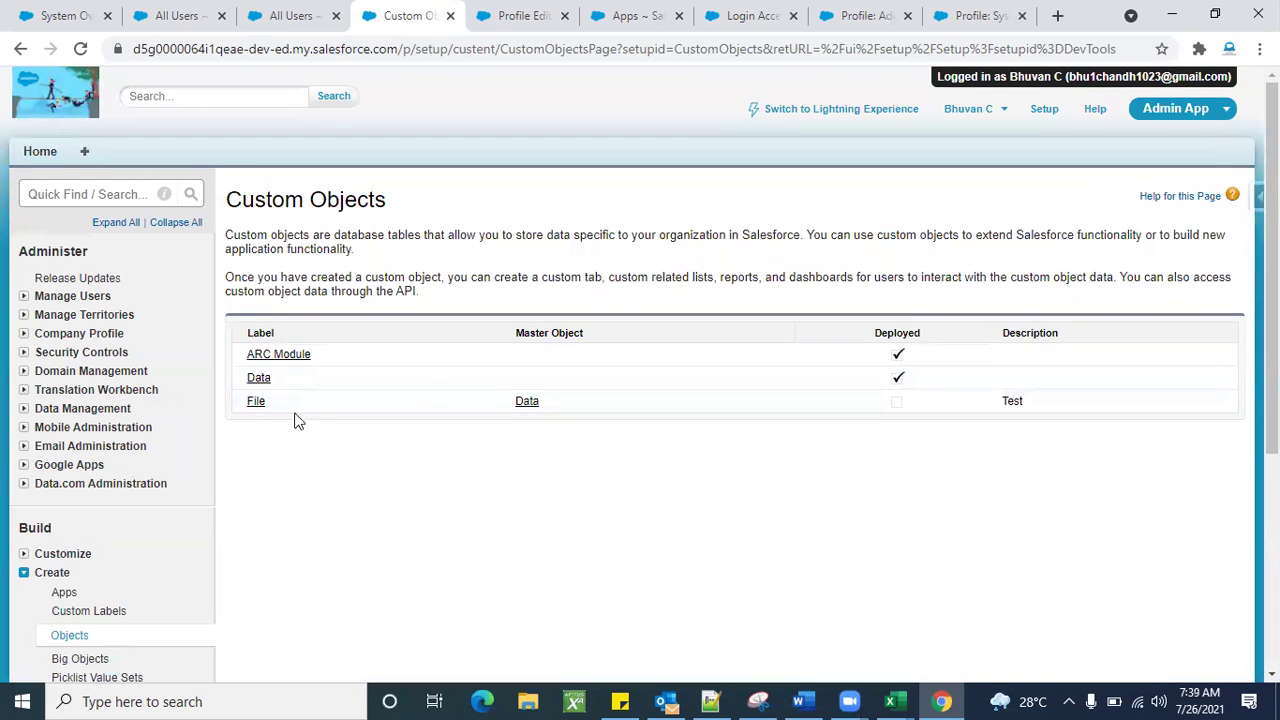
Open the ARC Module object and view its Number field cost definition.
click(266, 356)
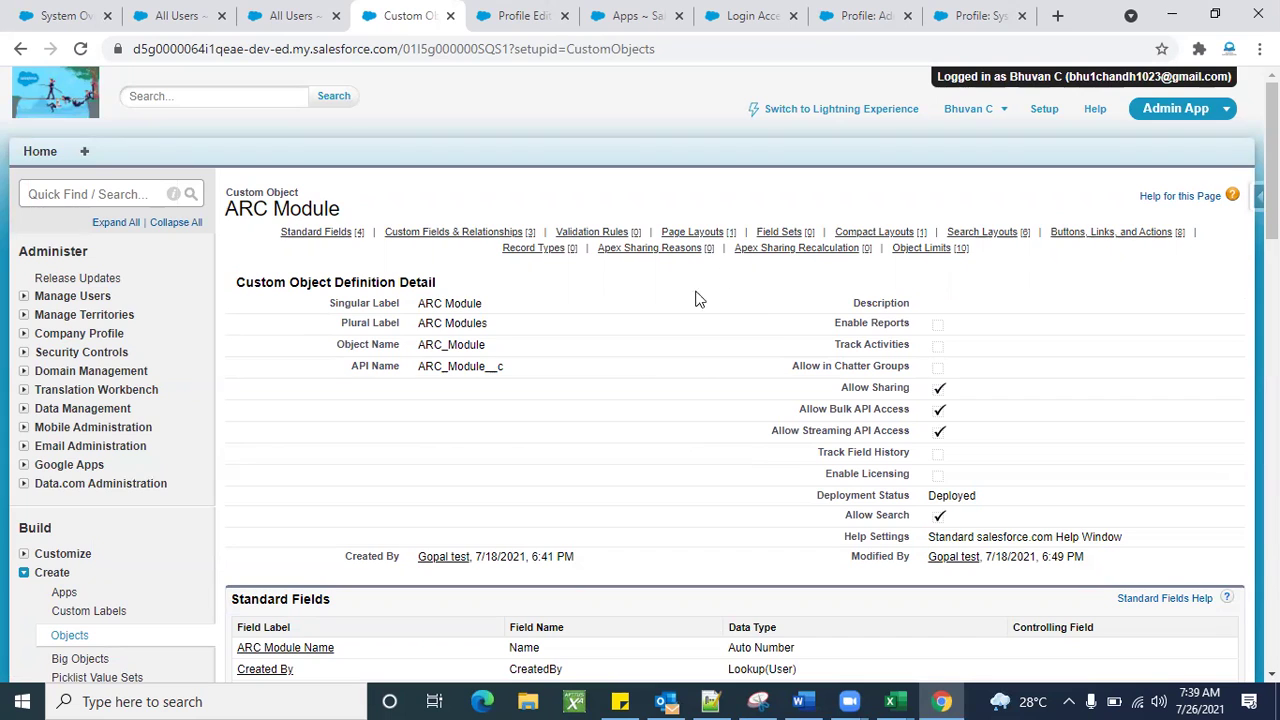
scroll(698, 440, down, 5)
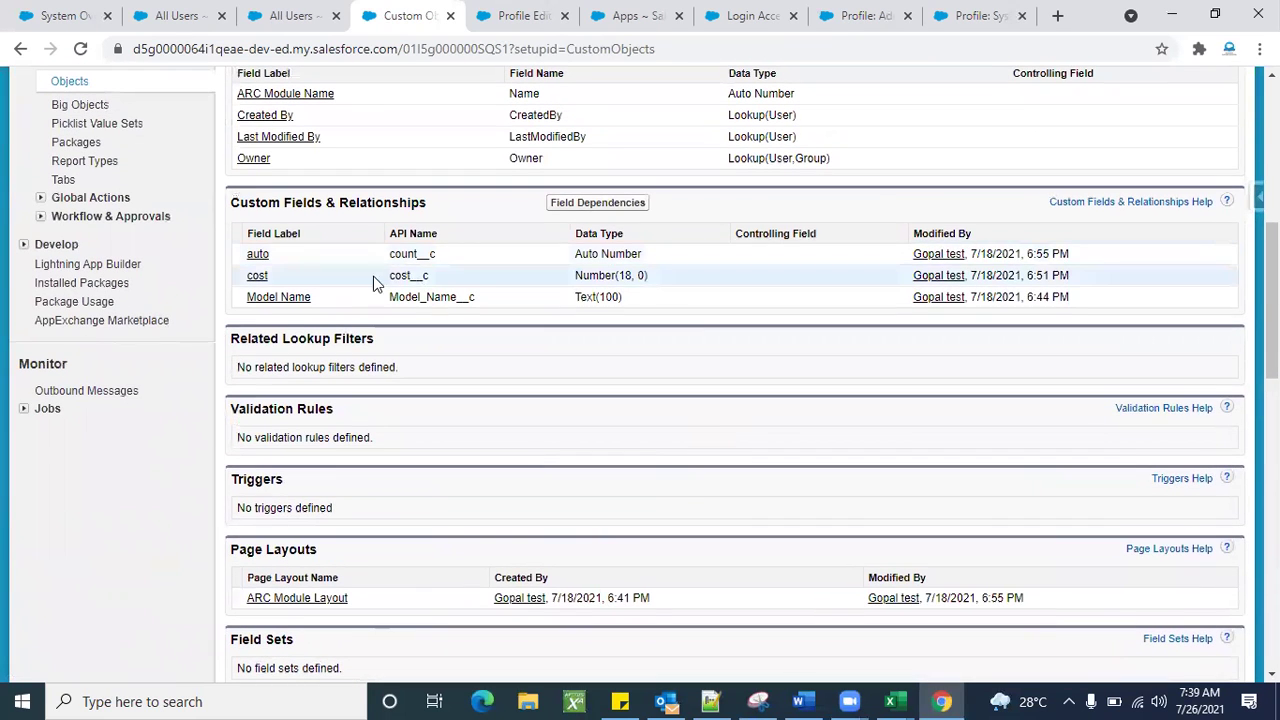
click(257, 278)
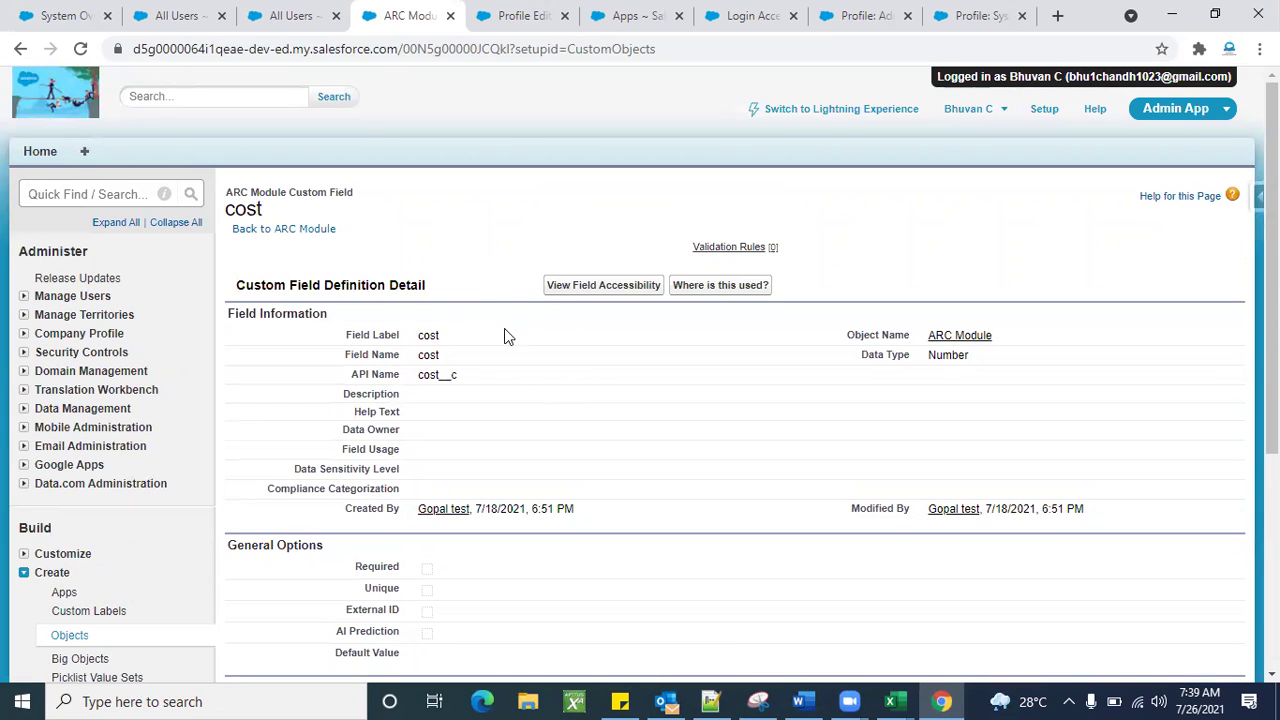
scroll(680, 554, down, 4)
scroll(680, 554, up, 4)
Switch back to the Admin 1 Profile Edit tab showing Custom Object Permissions.
click(519, 18)
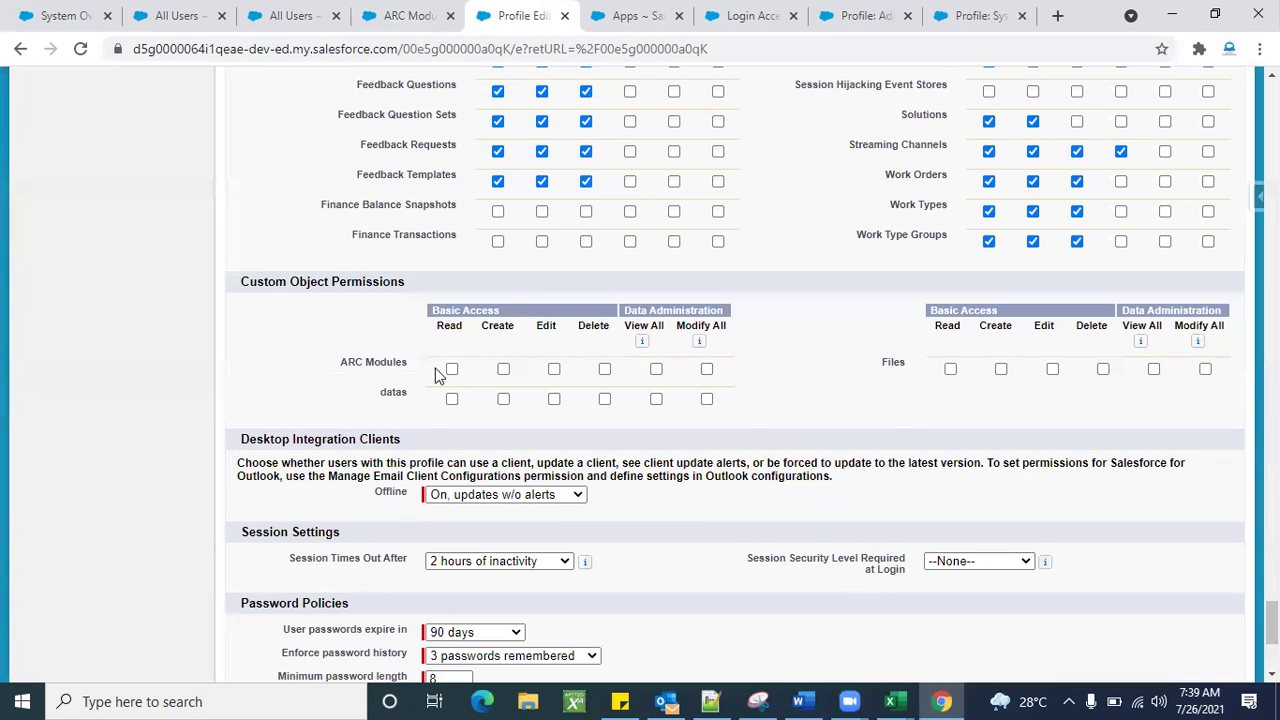